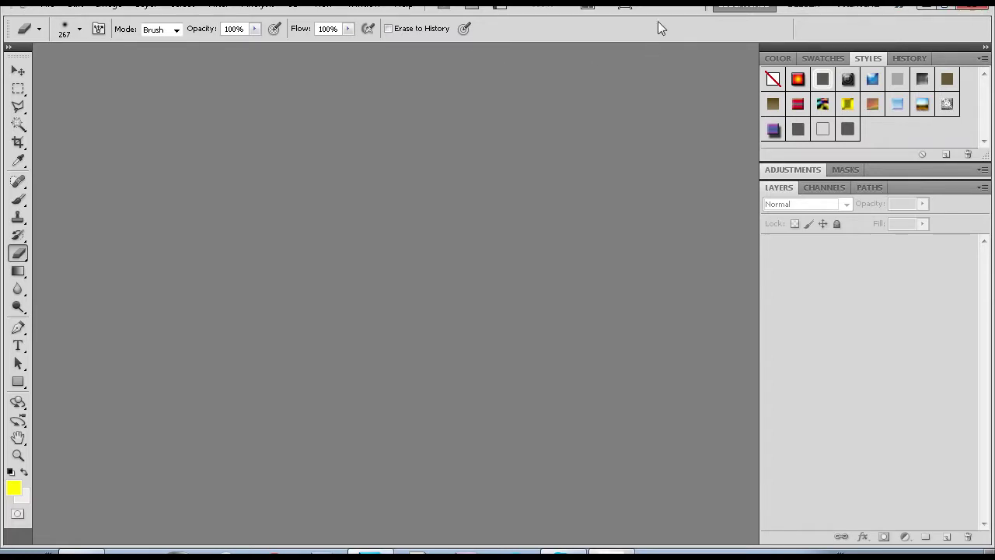
Start a new document with a width of 1280 pixels and a height of 720 pixels.
left_click(45, 5)
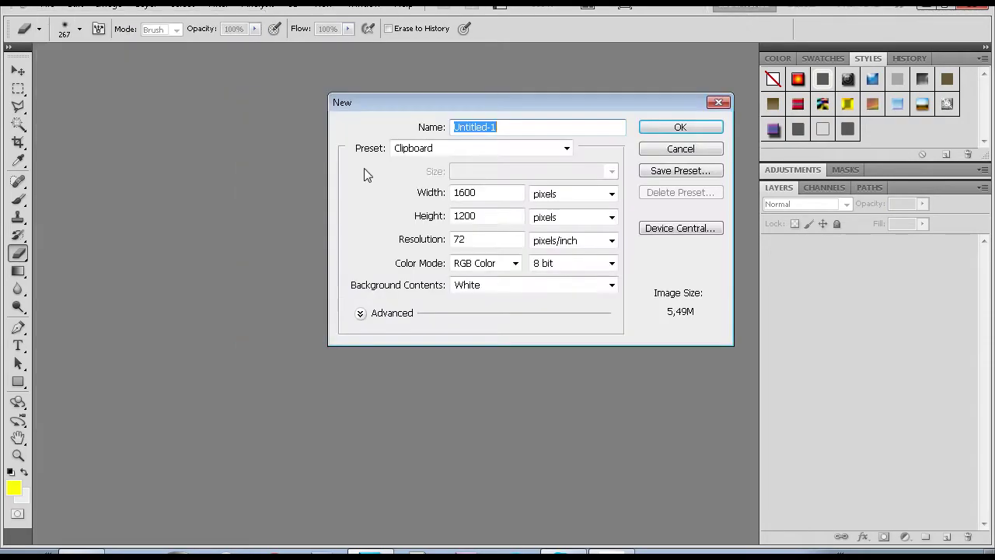
left_click(87, 20)
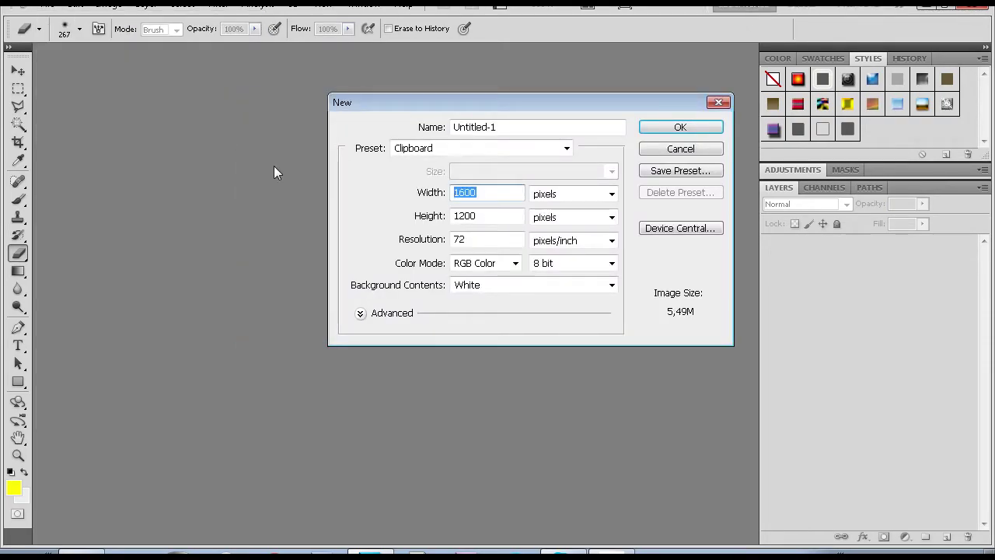
type("1280")
left_click_drag(486, 215, 262, 215)
type("720")
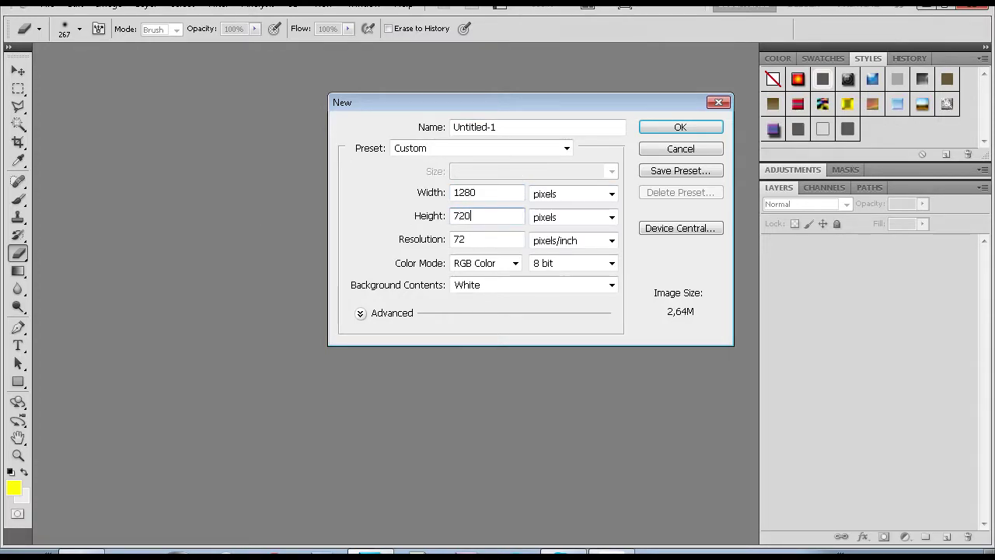
Create the document in RGB Color with white background contents, and convert its locked background into a regular layer.
left_click(505, 264)
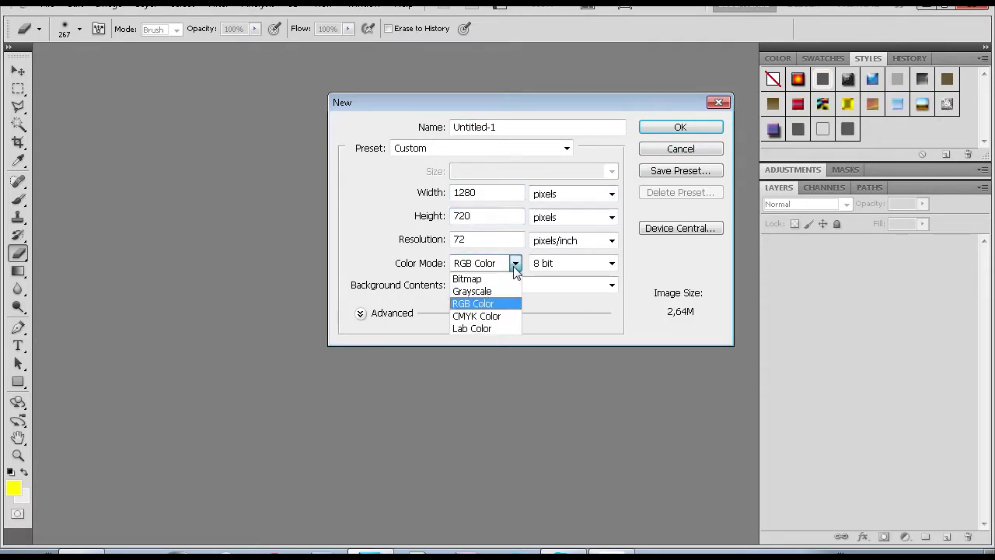
left_click(577, 288)
left_click(577, 288)
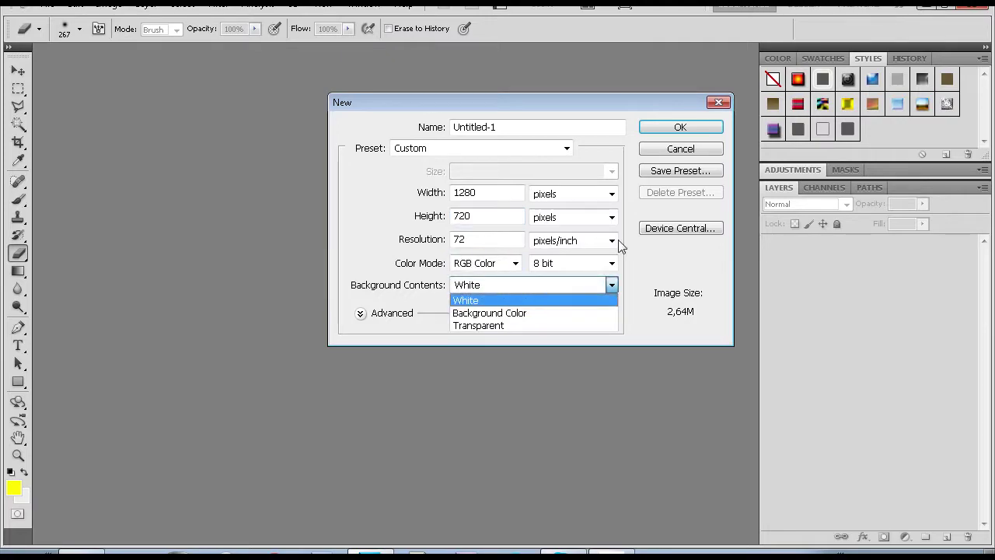
left_click(676, 128)
left_click(677, 128)
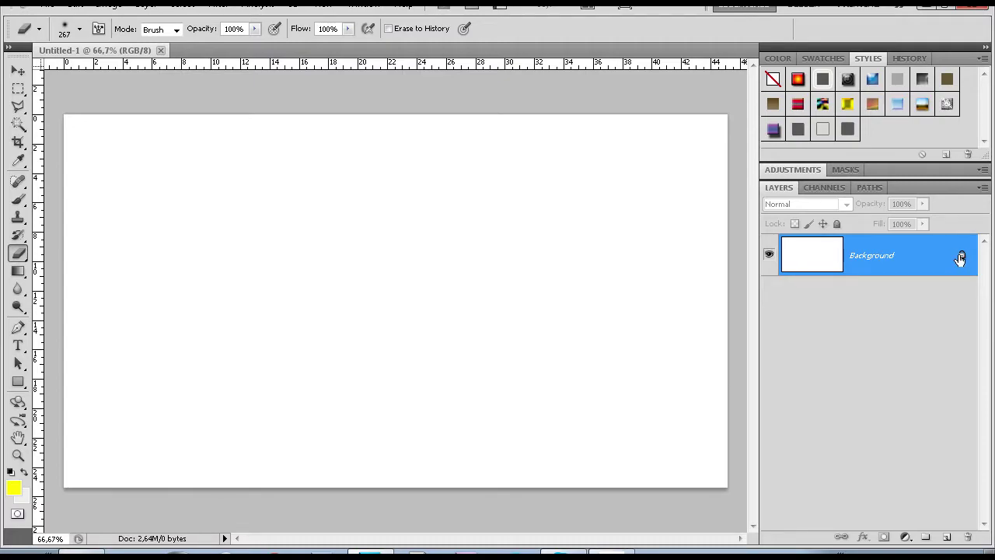
double_click(959, 259)
left_click(621, 183)
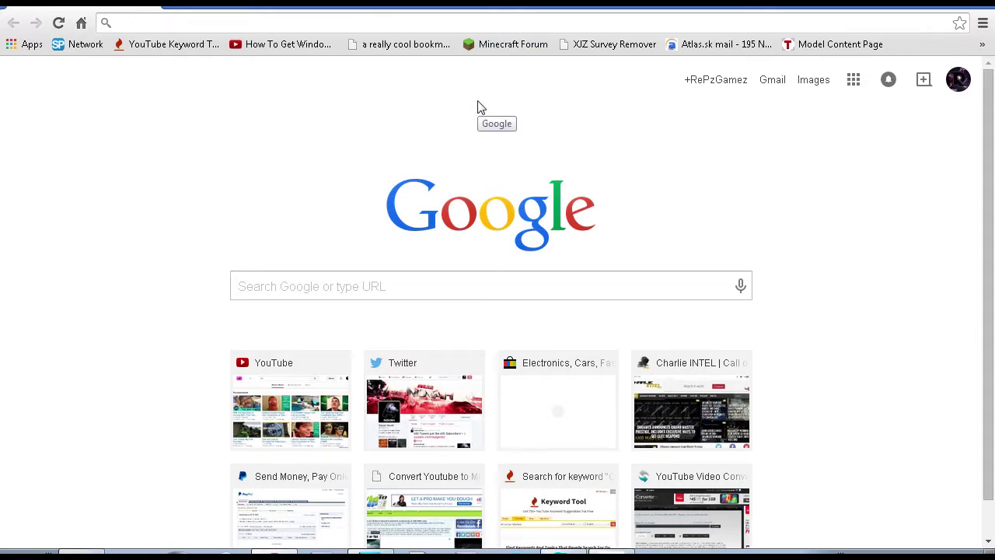
Switch to the Chrome browser and search Google Images for "sideshow aw".
type("sideshow")
key("Return")
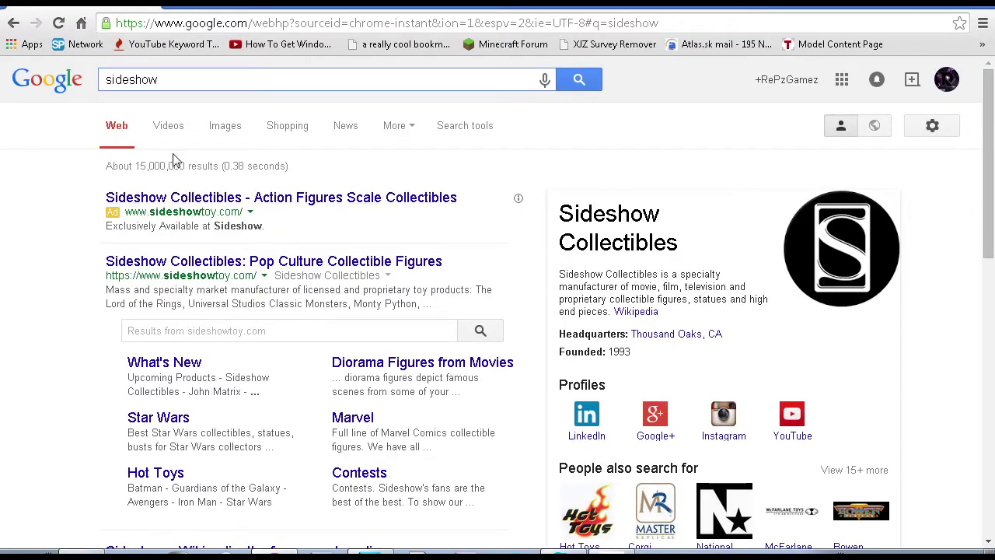
left_click(220, 126)
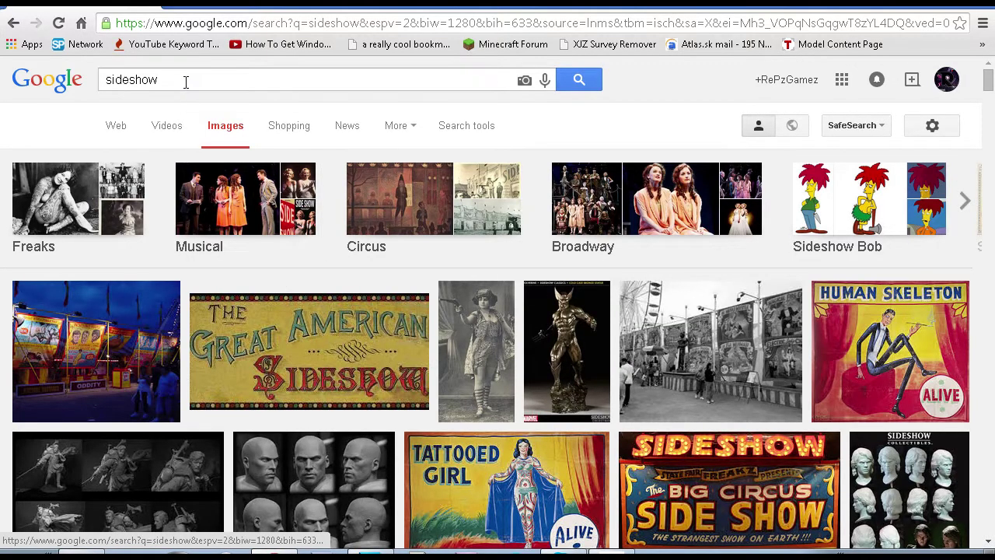
left_click(185, 82)
type("aw")
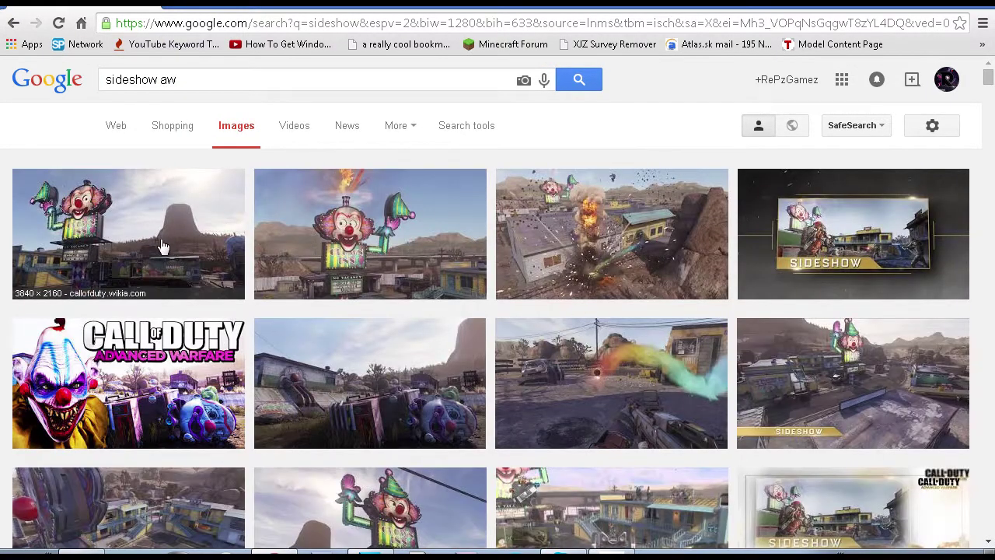
Open the full-size Sideshow Havoc AW image with the Clown Inn sign and copy it.
left_click(163, 247)
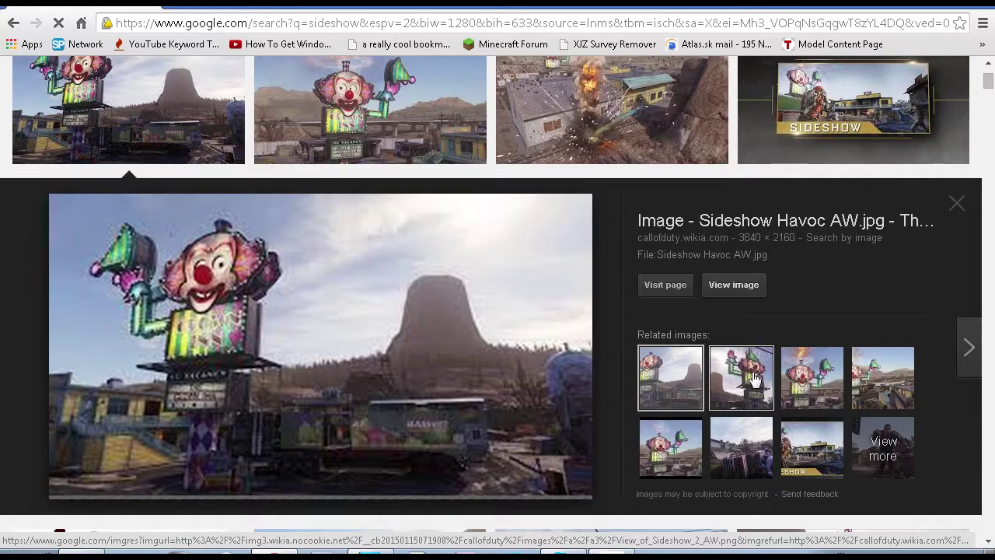
left_click(733, 285)
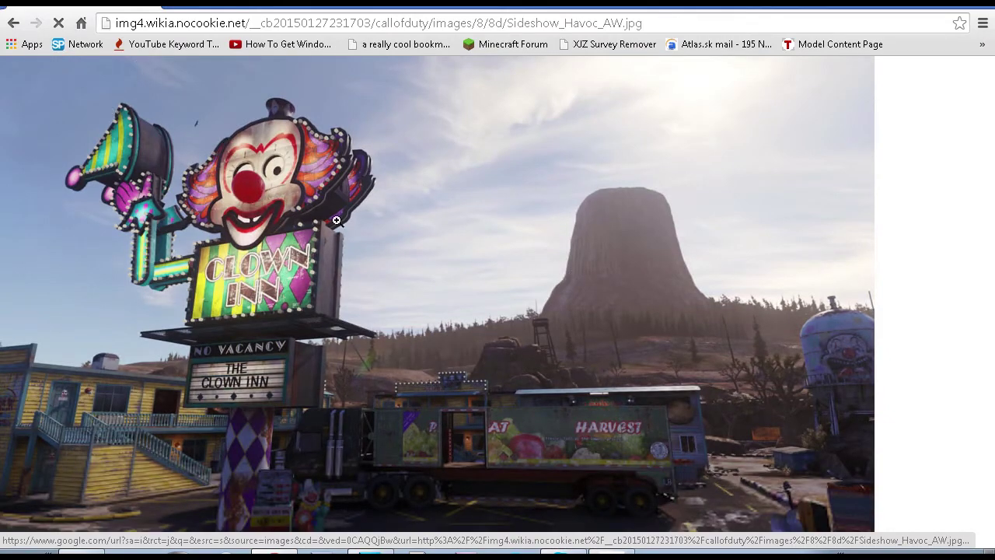
right_click(441, 244)
left_click(498, 290)
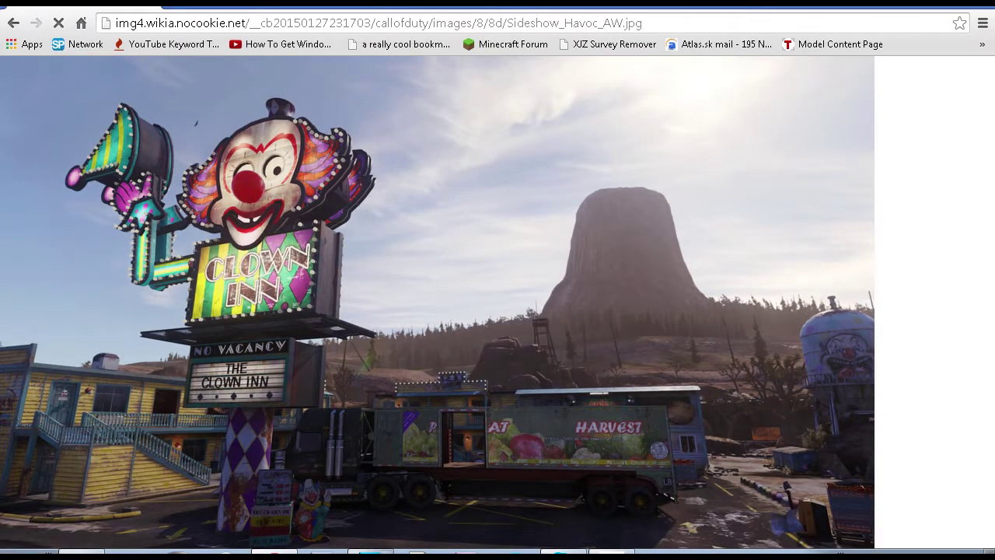
Switch back to Photoshop and paste the copied clown sign image as a new layer.
key("alt+Tab")
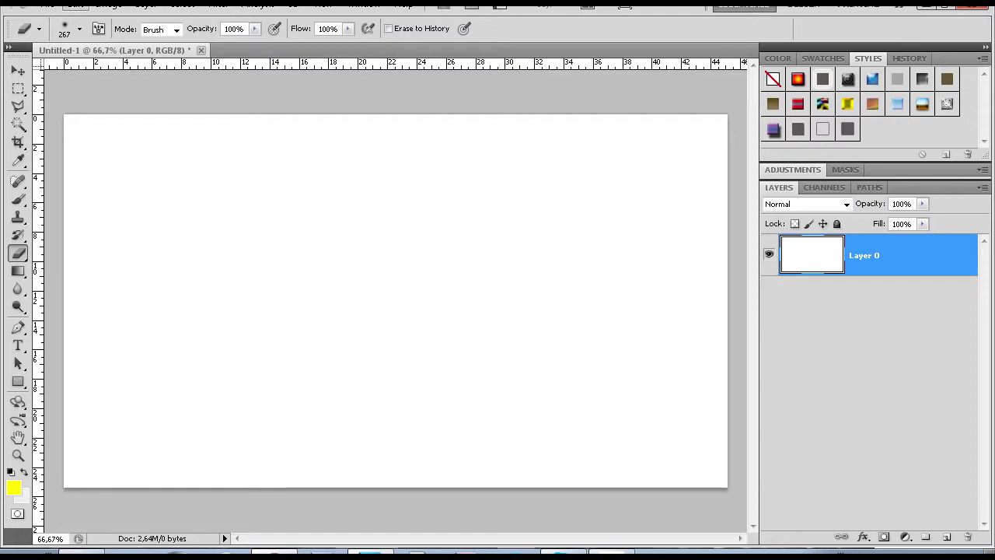
left_click(75, 4)
key("ctrl+v")
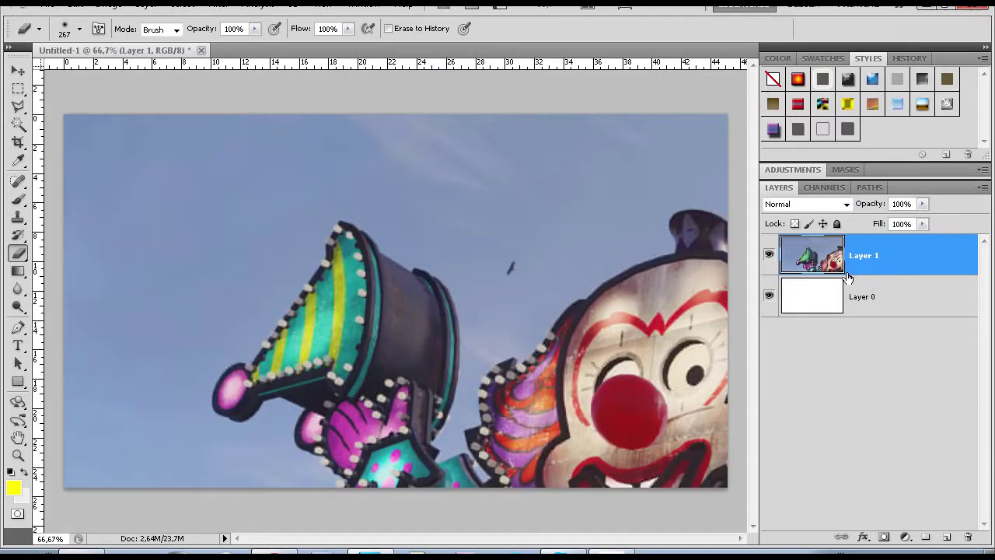
Scale the pasted image down proportionally with Free Transform and position it so the clown's hat, face and sign fill the canvas.
key("ctrl+t")
key("ctrl+0")
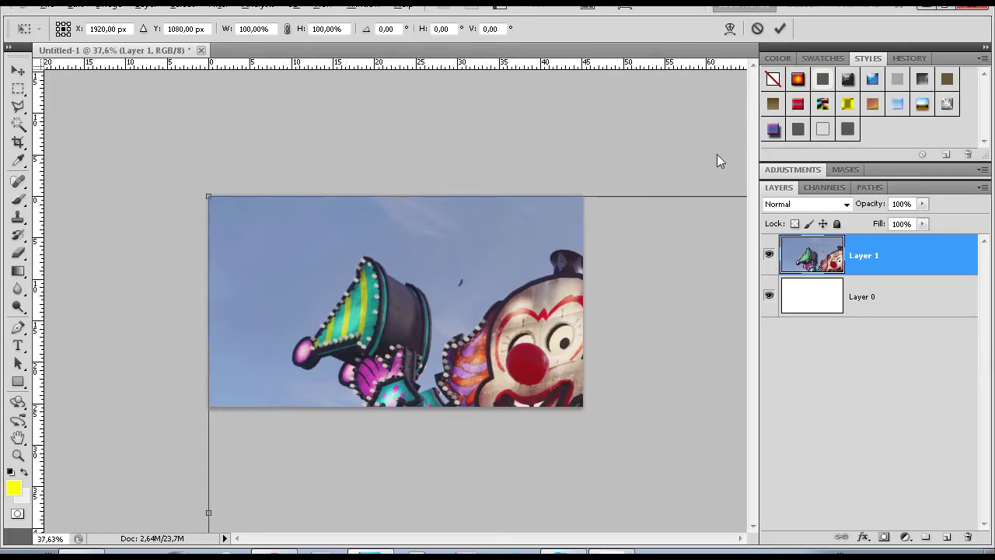
scroll(557, 272, "down", 2)
left_click_drag(270, 231, 404, 306)
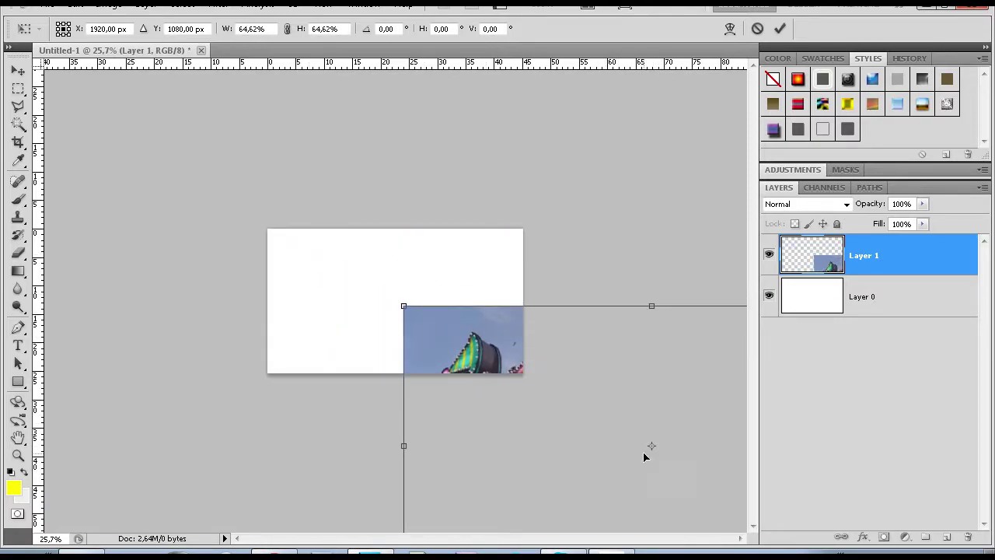
left_click_drag(569, 419, 505, 369)
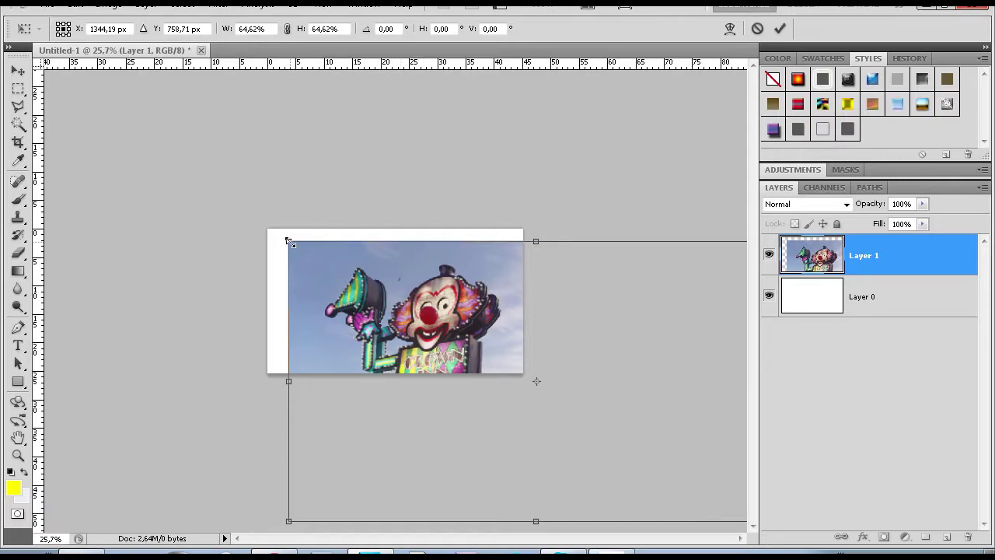
left_click_drag(289, 242, 248, 214)
left_click_drag(319, 309, 340, 316)
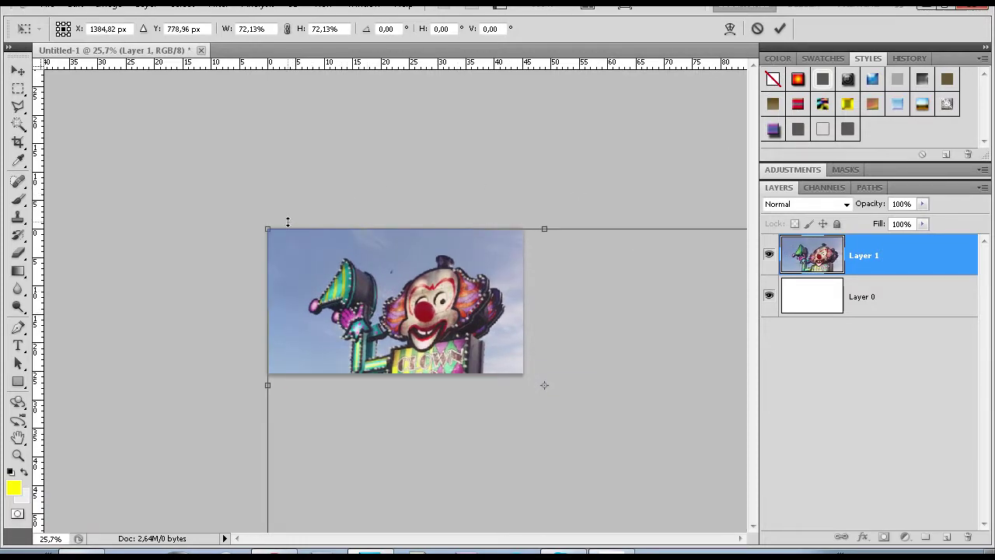
left_click_drag(266, 230, 231, 210)
mouse_move(360, 320)
left_mouse_down()
mouse_move(386, 322)
mouse_move(396, 339)
mouse_move(385, 320)
mouse_move(359, 320)
left_mouse_up()
key("e")
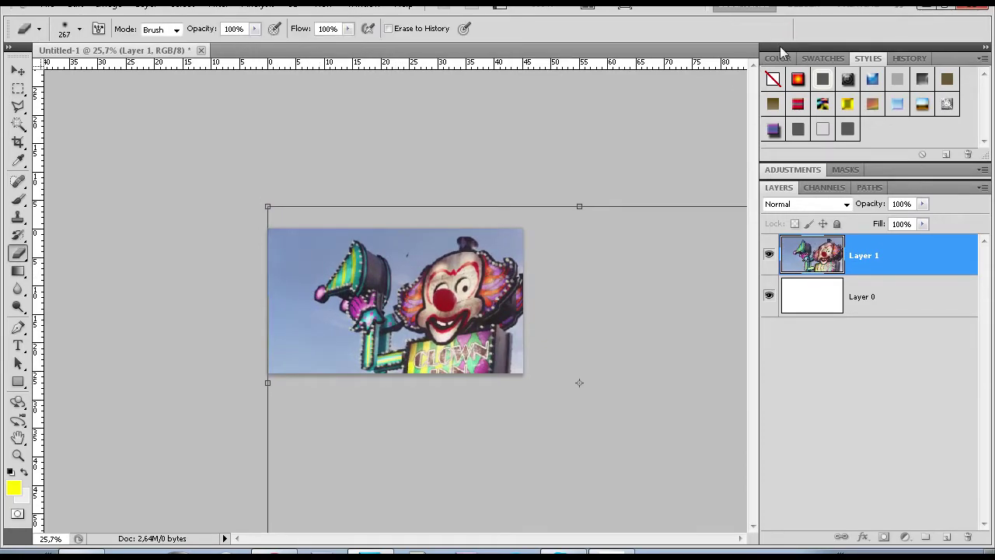
Duplicate the clown image layer, keeping the name Layer 1 copy.
scroll(419, 319, "up", 3)
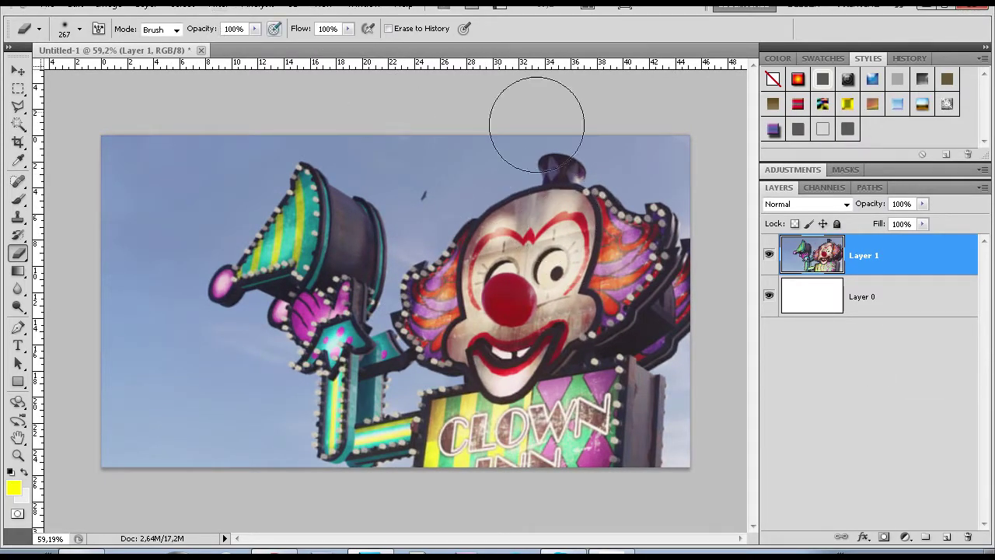
right_click(929, 264)
left_click(820, 236)
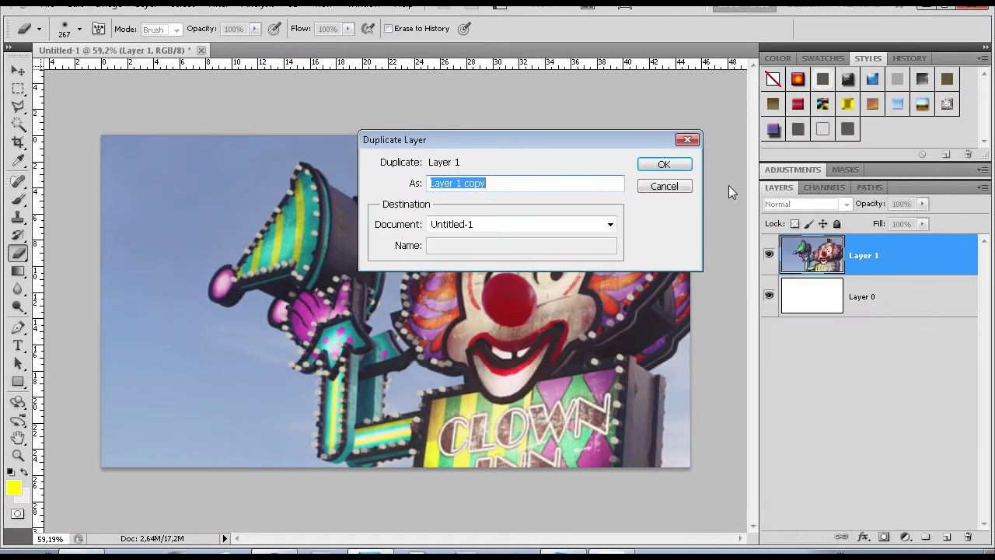
left_click(673, 171)
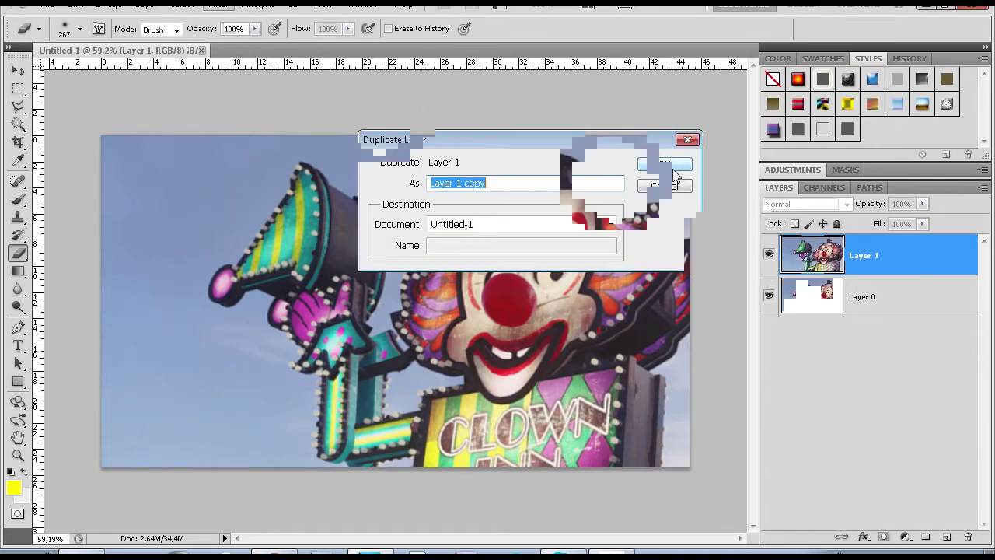
Apply a Gaussian Blur with a radius of about 9 pixels to the duplicated clown layer.
left_click(220, 5)
left_click(435, 203)
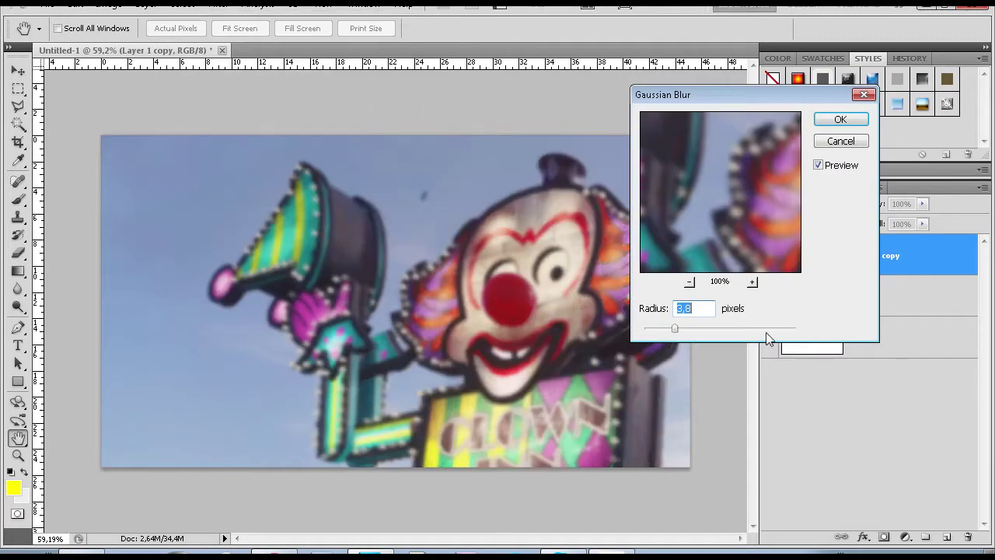
left_click_drag(721, 328, 709, 328)
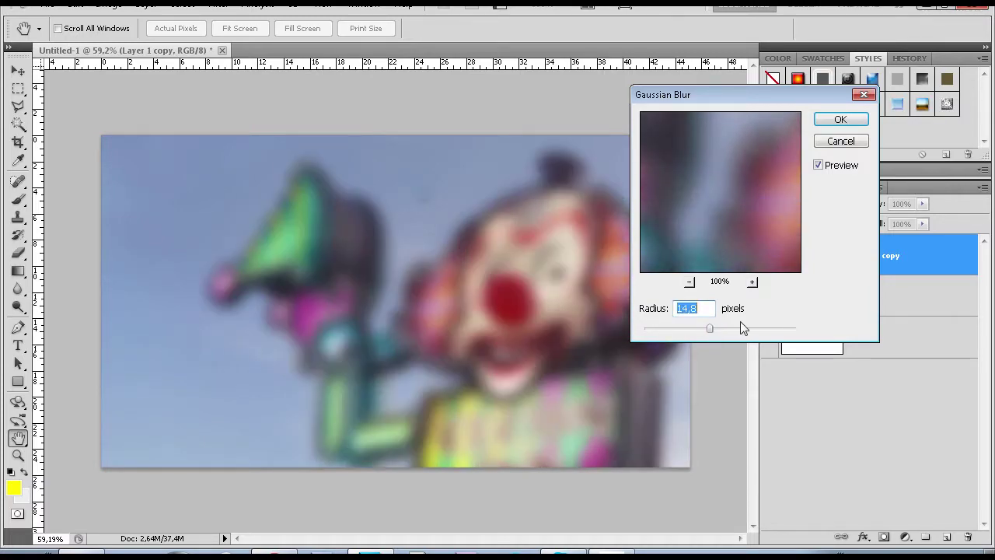
left_click(700, 328)
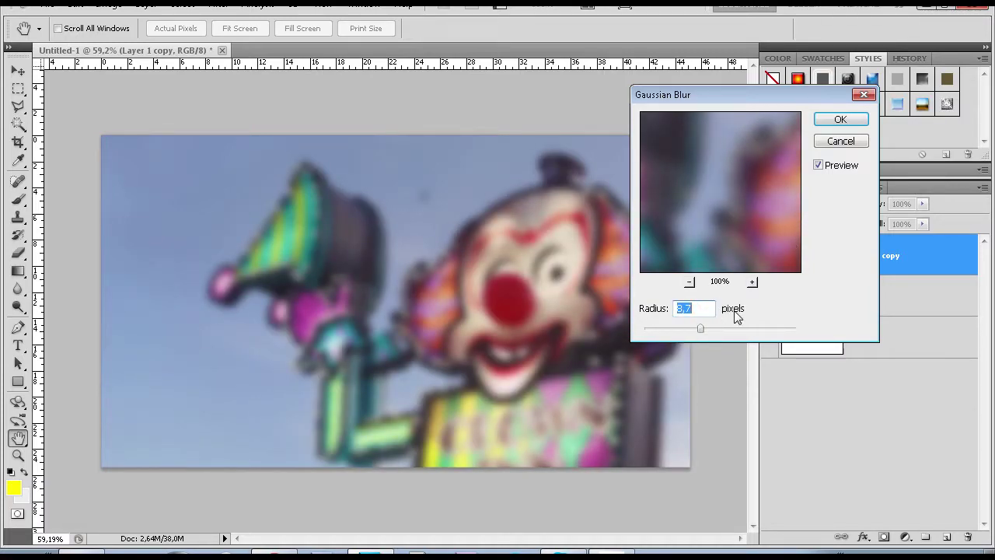
left_click(840, 119)
Erase the blurred copy over the clown's face and sign using a 319 px eraser with 0% hardness.
key("e")
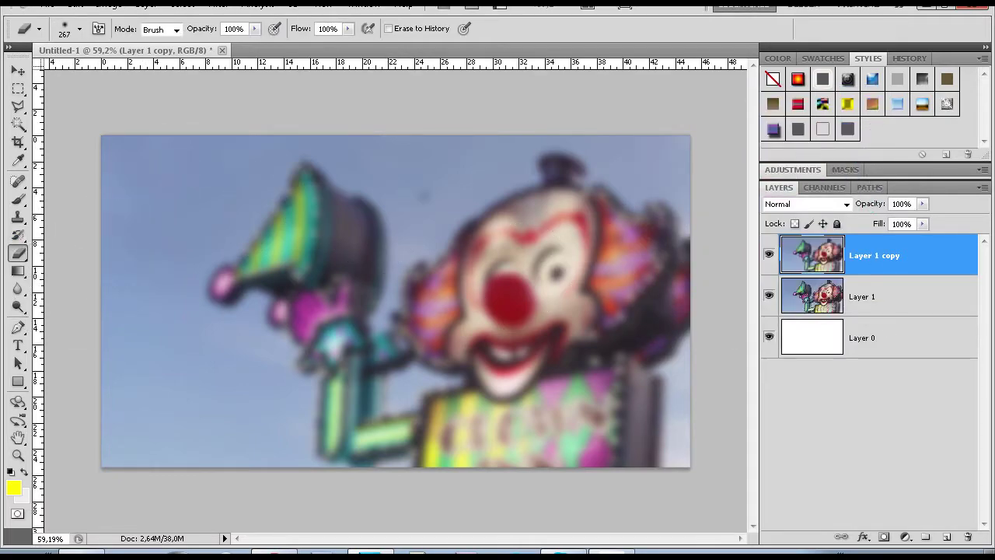
left_click(80, 29)
left_click_drag(148, 80, 149, 76)
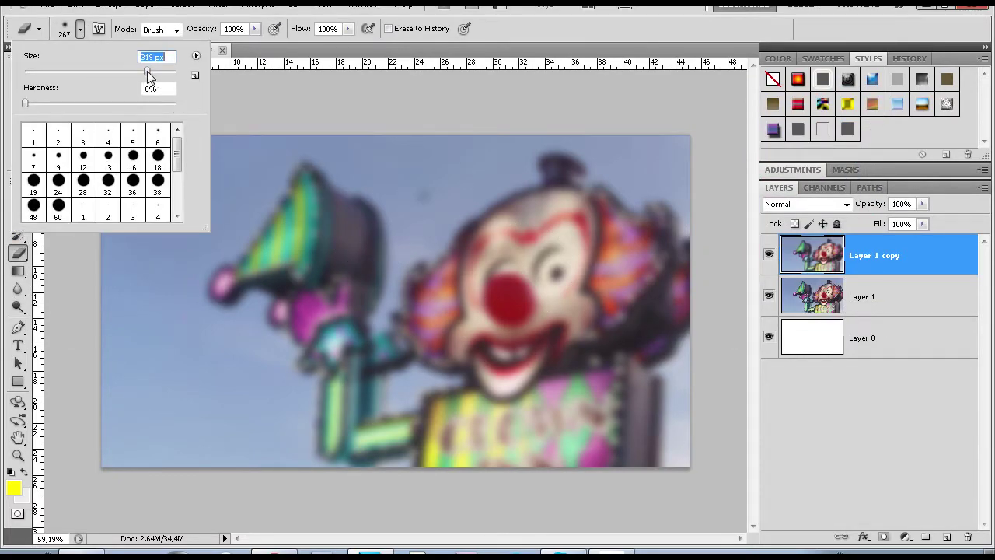
left_click(25, 102)
left_click(19, 115)
mouse_move(23, 108)
left_mouse_down()
mouse_move(73, 104)
mouse_move(5, 110)
left_mouse_up()
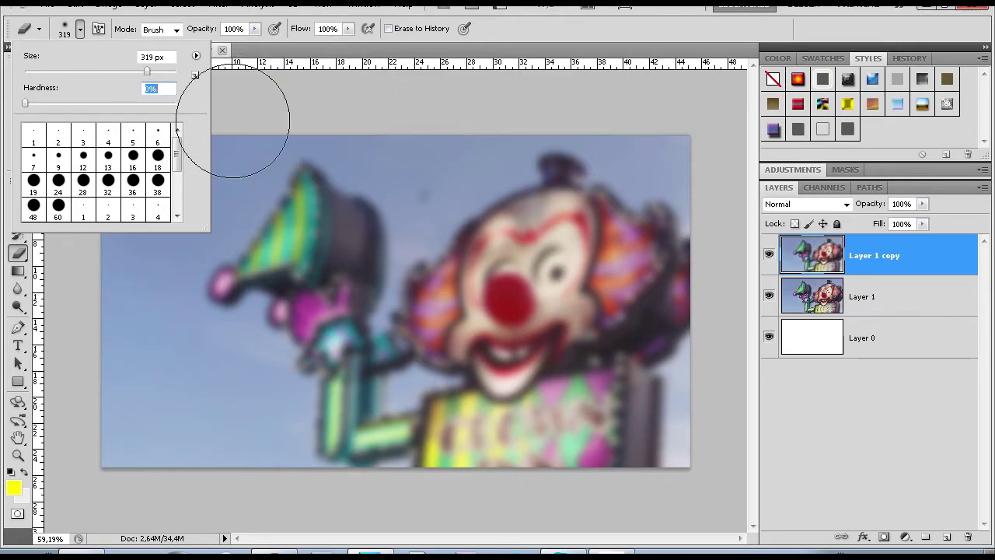
left_click(578, 111)
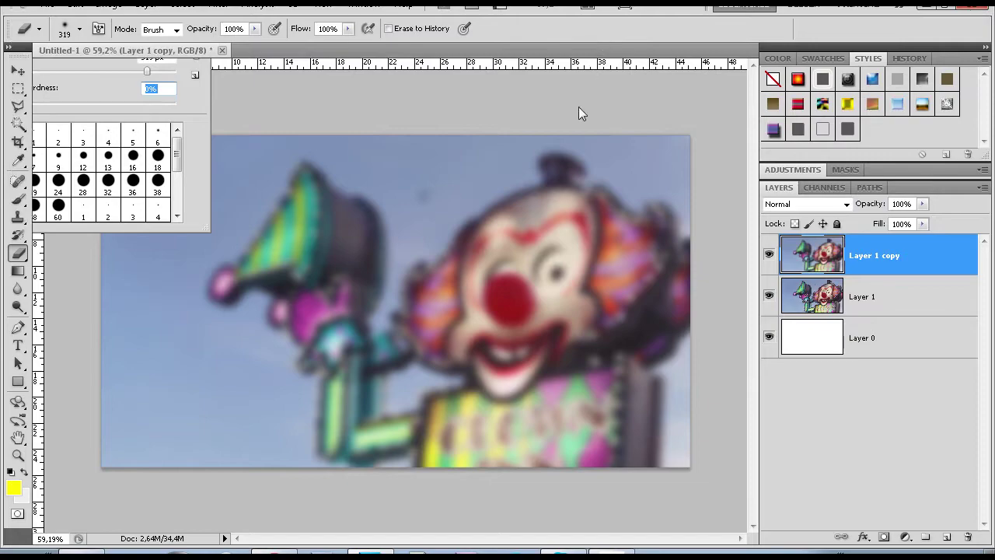
mouse_move(599, 299)
left_mouse_down()
mouse_move(555, 255)
mouse_move(451, 418)
mouse_move(515, 256)
mouse_move(601, 330)
mouse_move(570, 440)
mouse_move(630, 303)
mouse_move(564, 270)
mouse_move(498, 295)
mouse_move(473, 408)
mouse_move(470, 331)
mouse_move(482, 362)
mouse_move(503, 273)
mouse_move(534, 273)
mouse_move(585, 450)
mouse_move(660, 525)
mouse_move(551, 510)
left_mouse_up()
left_click(910, 309, "shift")
right_click(910, 311)
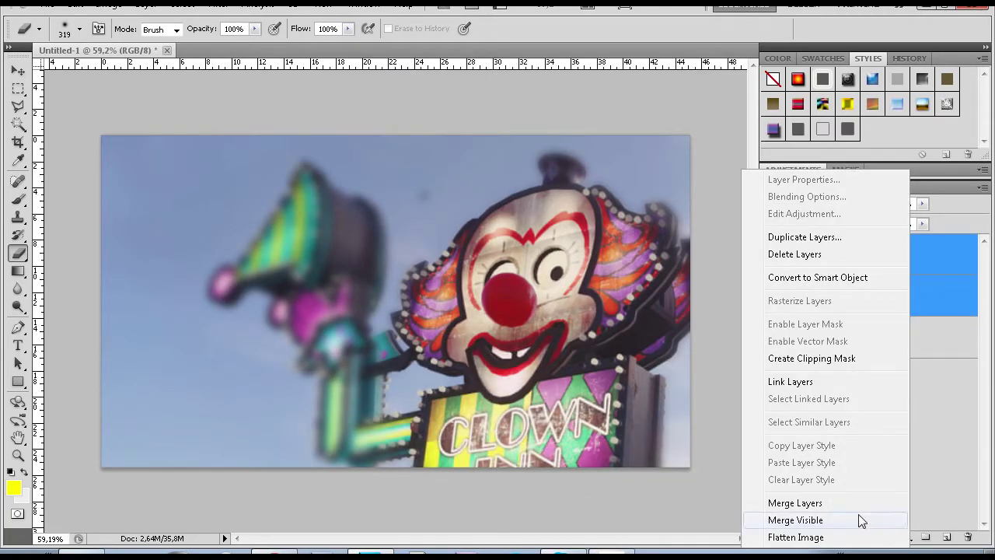
left_click(986, 393)
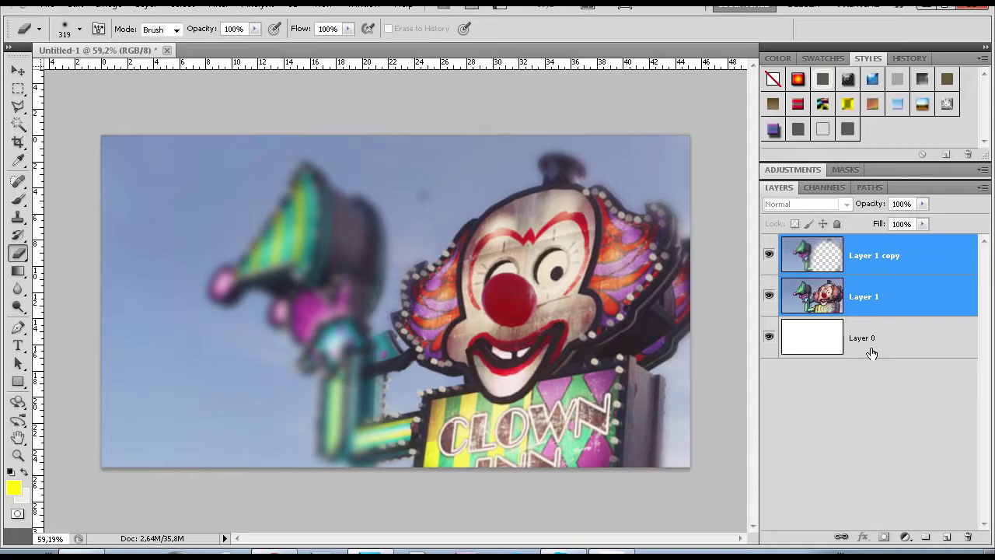
Merge the partly erased Layer 1 copy with Layer 1 into a single layer.
left_click(881, 294)
left_click(897, 263)
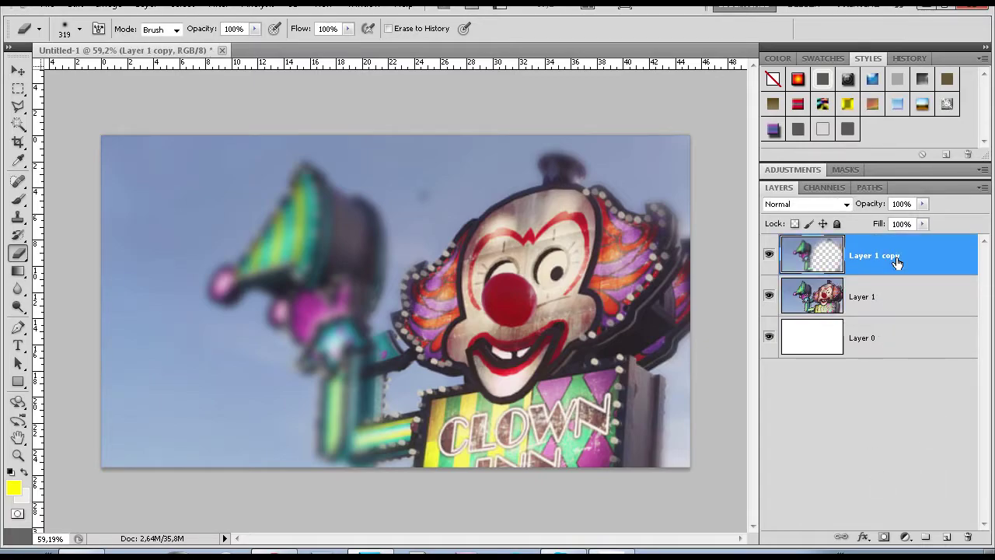
left_click(894, 297, "shift")
right_click(895, 298)
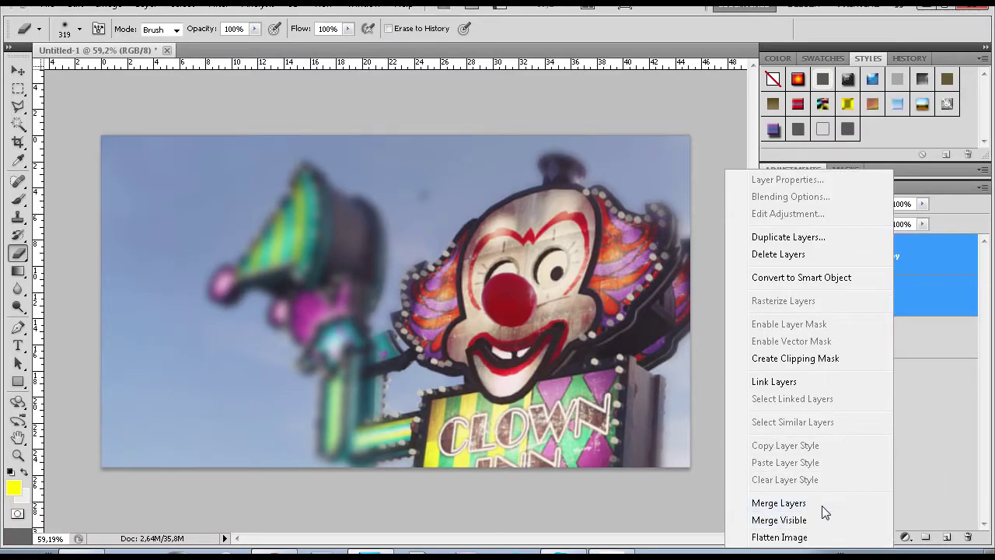
left_click(823, 504)
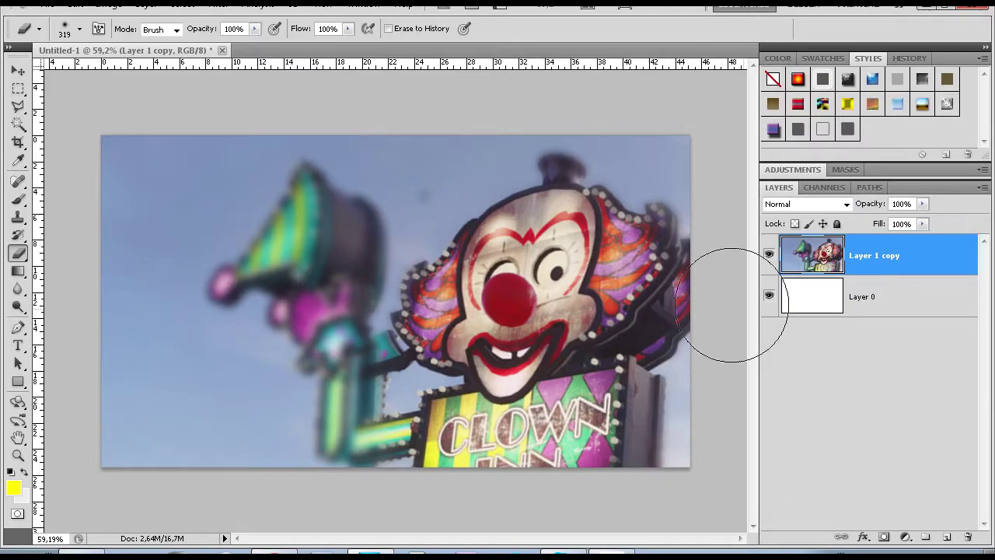
Duplicate the merged clown layer, keeping the suggested name Layer 1 copy 2.
right_click(895, 258)
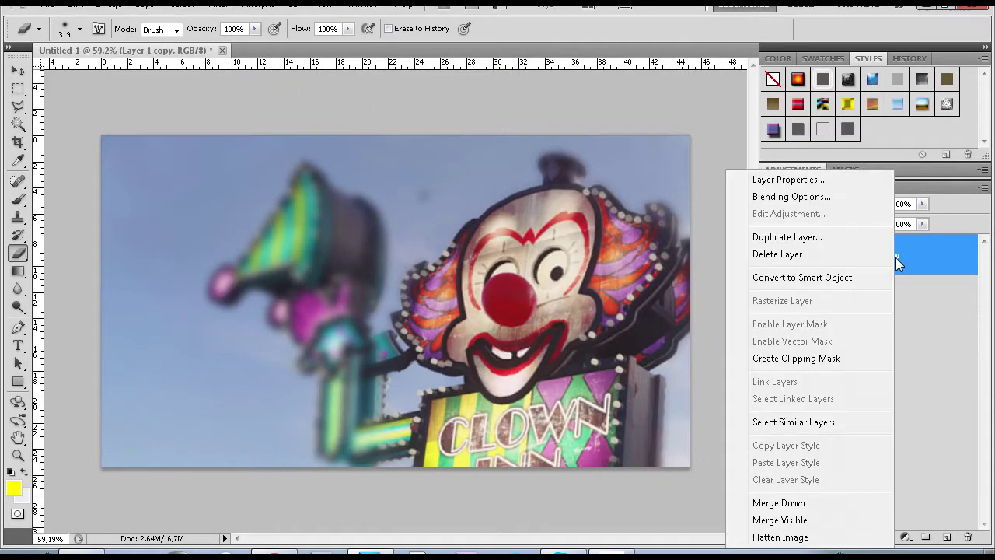
left_click(781, 236)
left_click(663, 167)
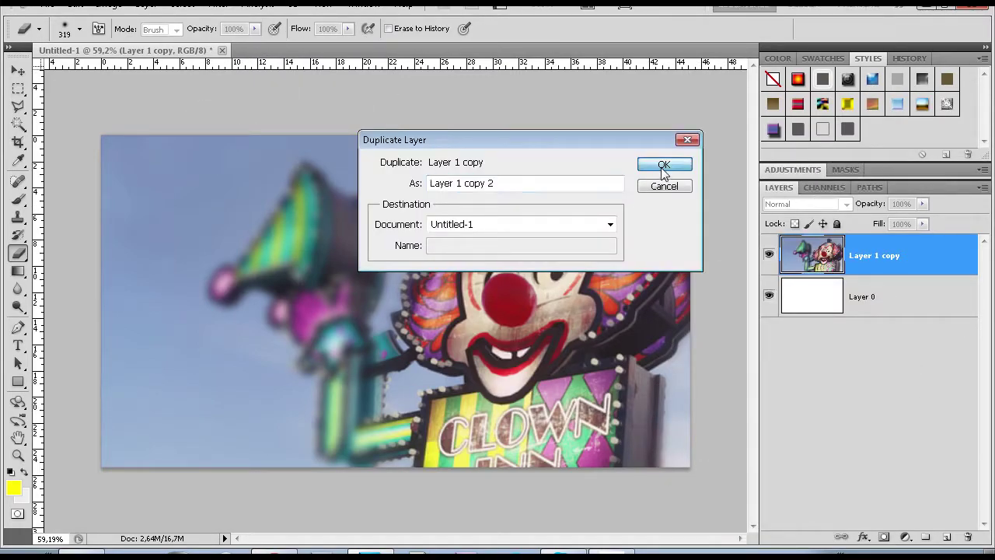
Apply the Glowing Edges filter to Layer 1 copy 2 with edge width 1, edge brightness 6 and smoothness 3.
left_click(218, 4)
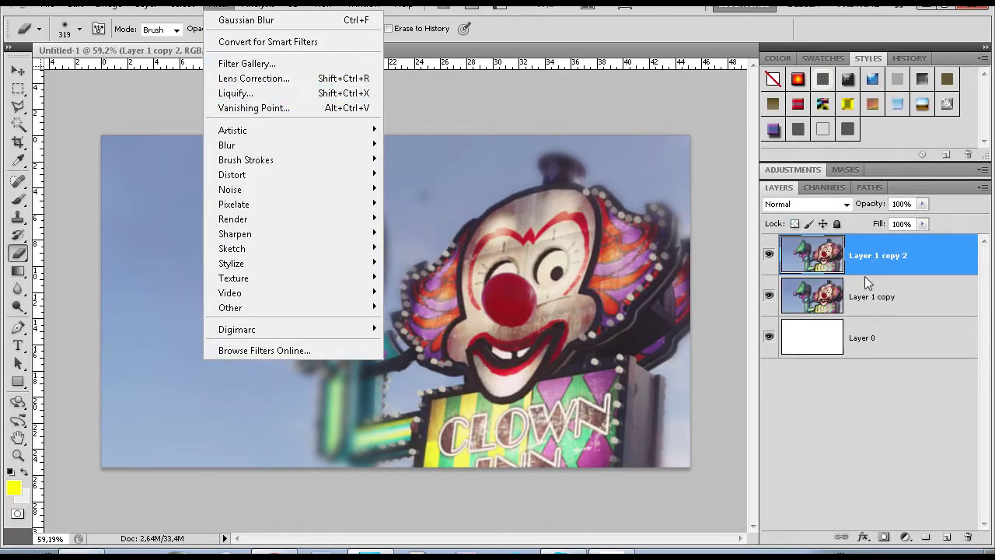
left_click(883, 291)
left_click(842, 265)
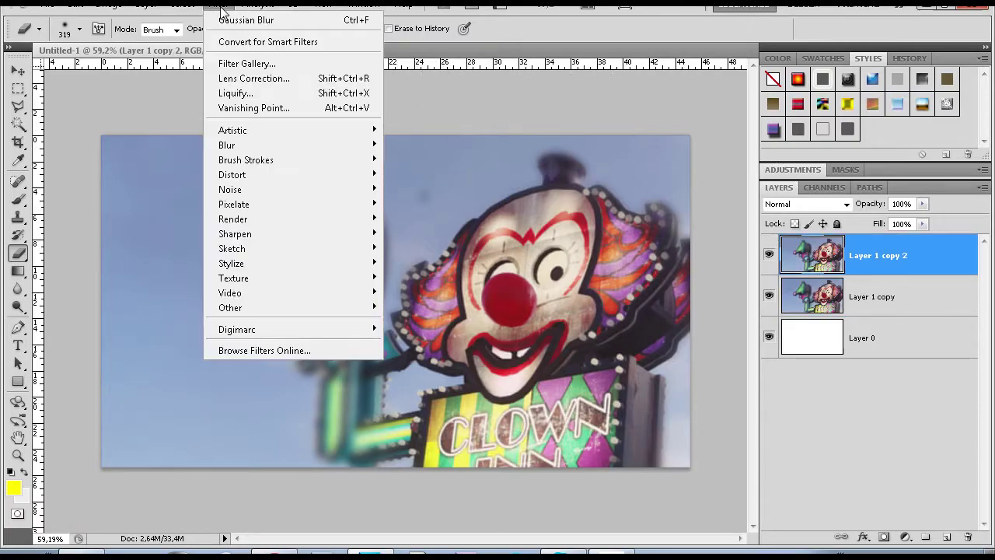
left_click(247, 63)
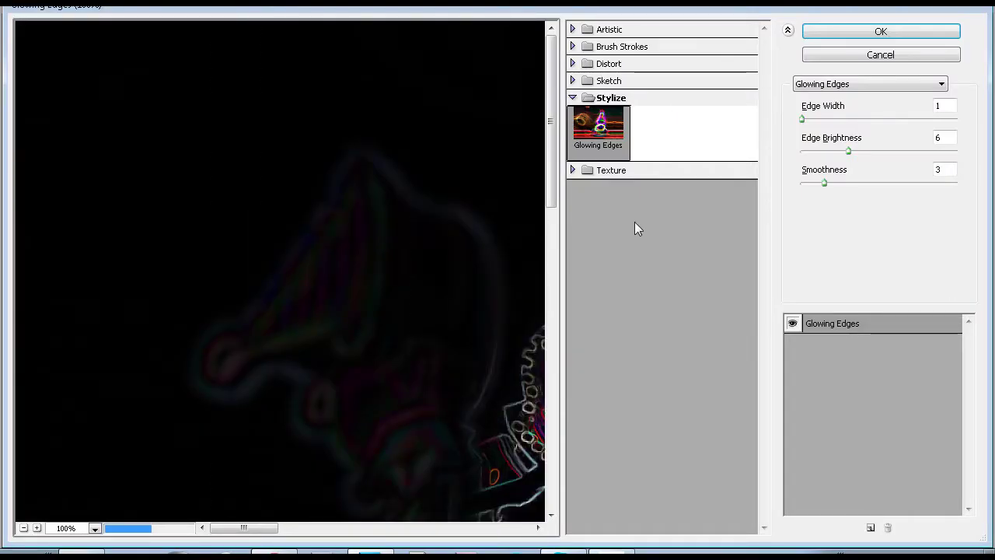
scroll(447, 279, "down", 4)
scroll(391, 292, "down", 1)
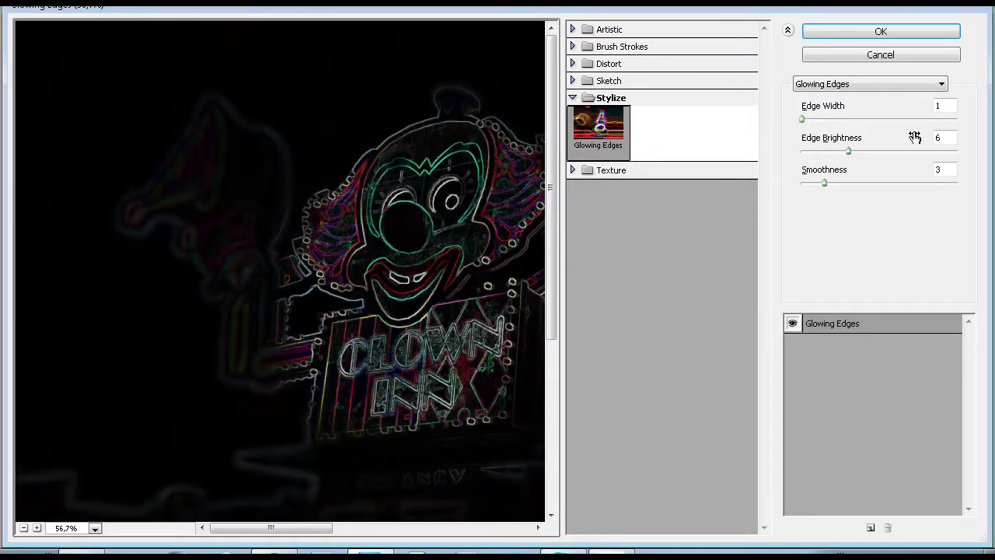
left_click(865, 35)
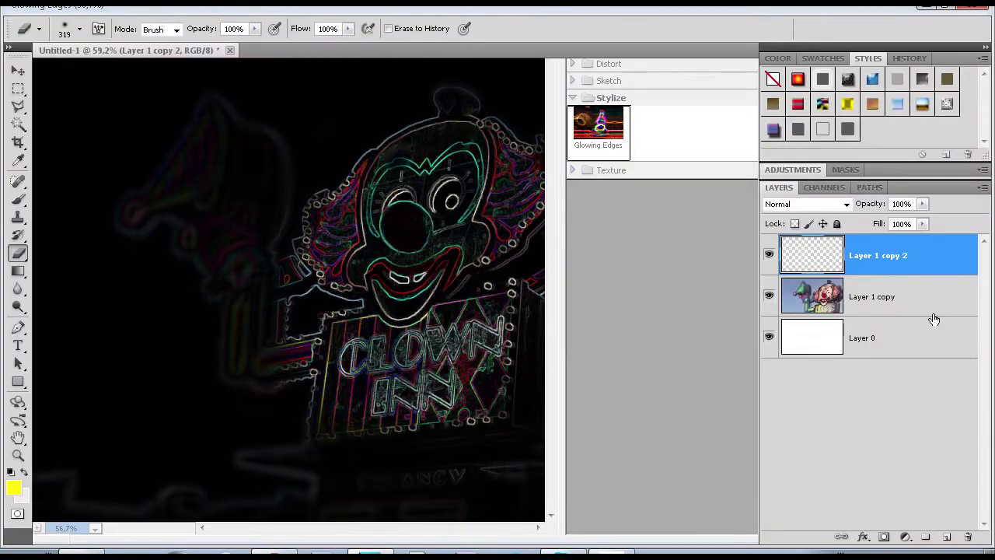
Set the glowing-edges layer's blend mode to Screen and lower its opacity to 59%.
left_click(845, 203)
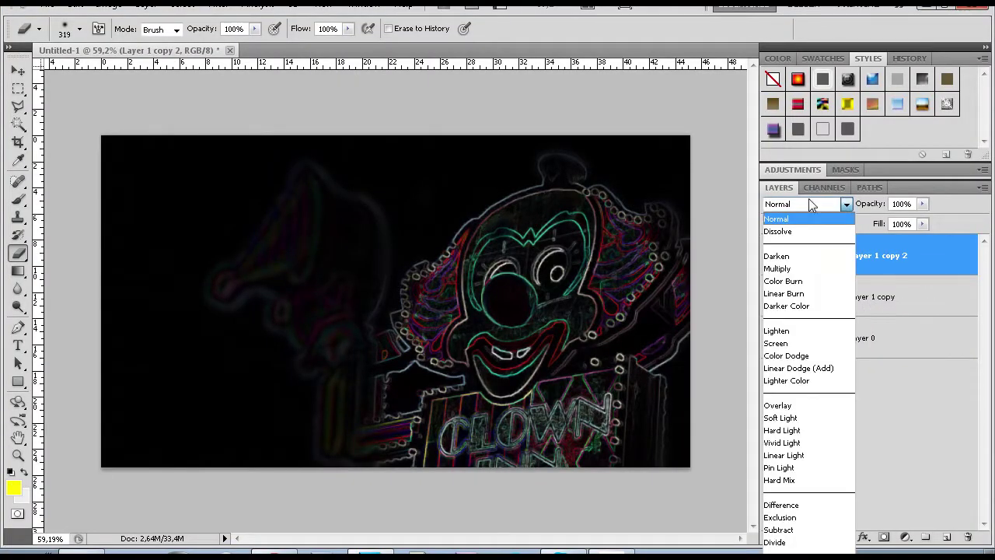
left_click(797, 350)
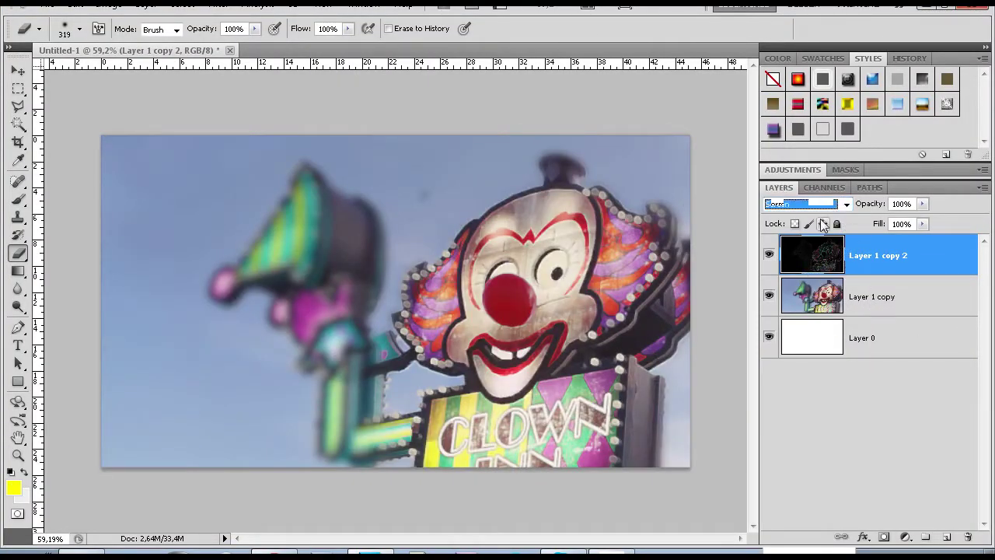
left_click(922, 204)
left_click_drag(899, 224, 892, 227)
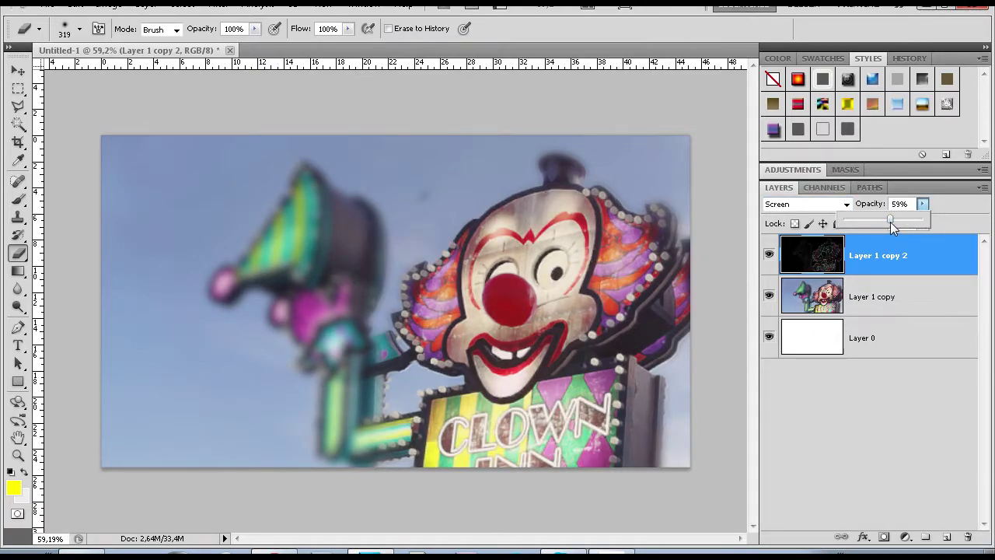
Merge the glowing-edges layer with the clown layer beneath it.
left_click(895, 303, "shift")
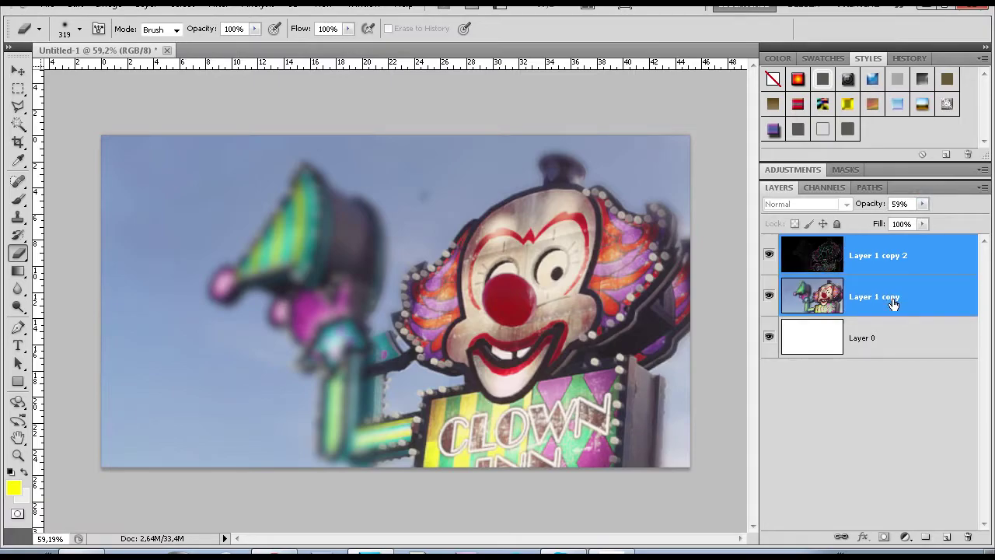
right_click(894, 303)
left_click(777, 503)
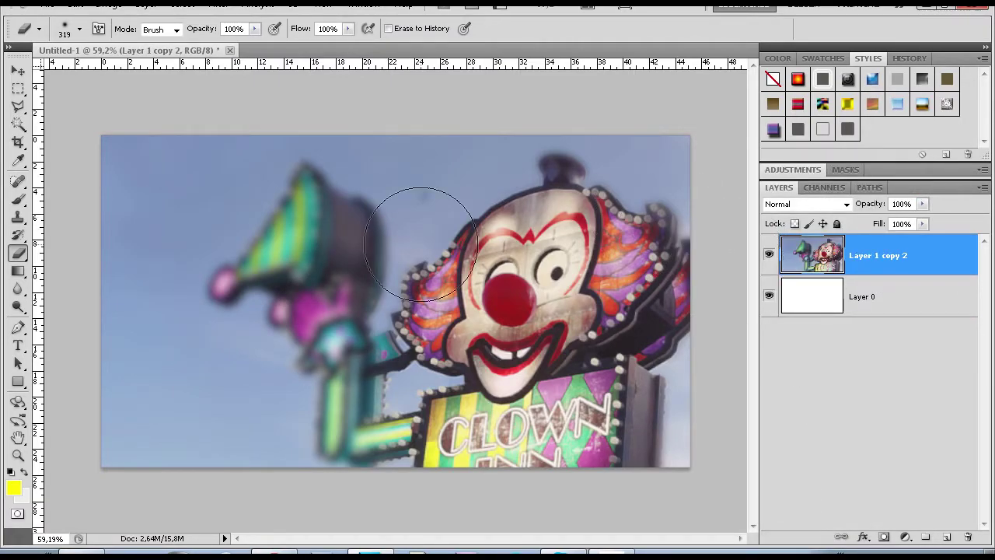
Add a new layer and paint it entirely in bright blue (00a8ff) using a 236 px brush with 0% hardness.
left_click(947, 537)
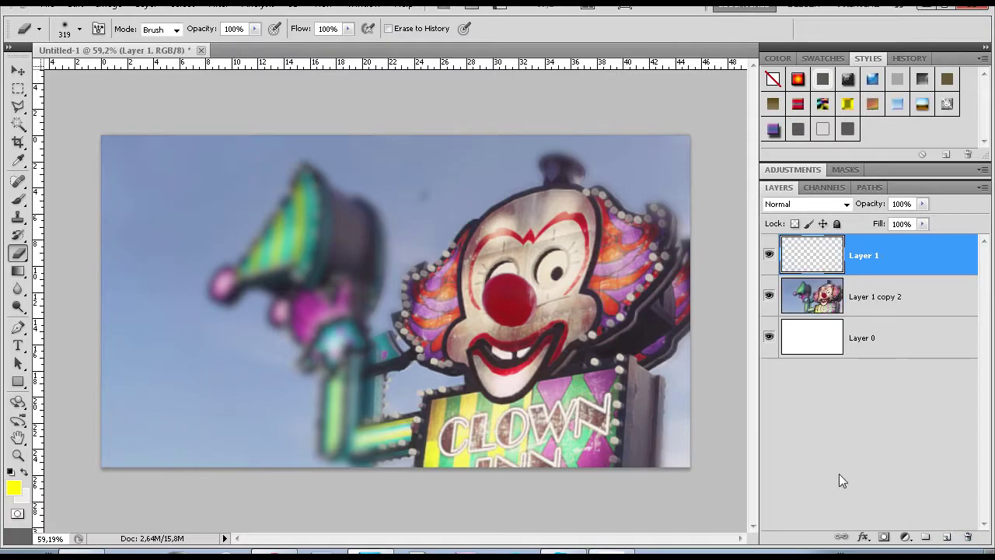
left_click(17, 194)
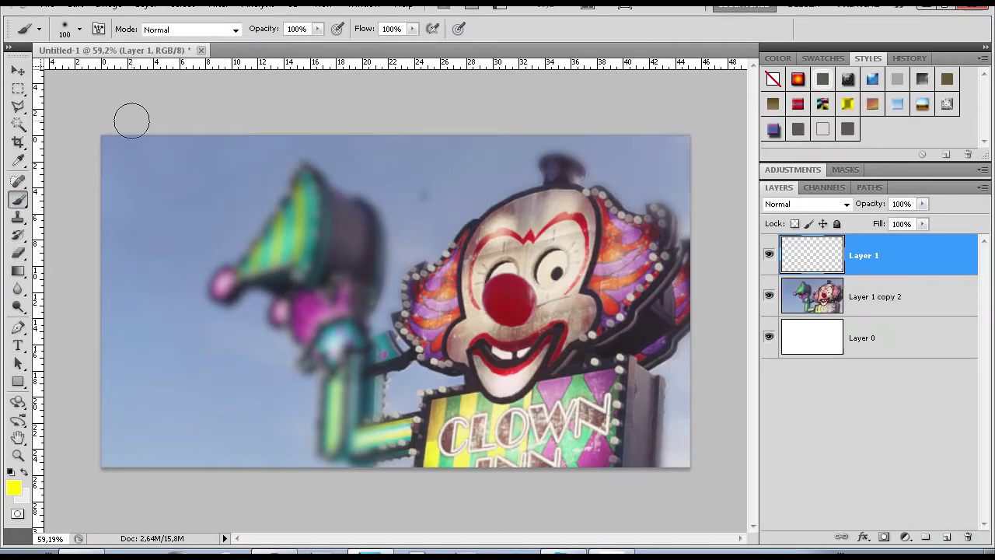
left_click(80, 28)
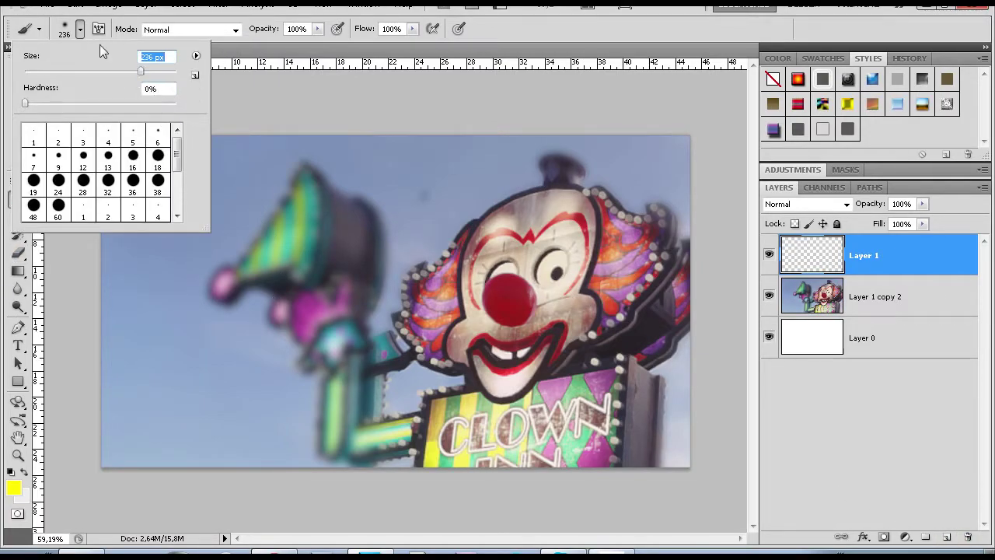
left_click(13, 487)
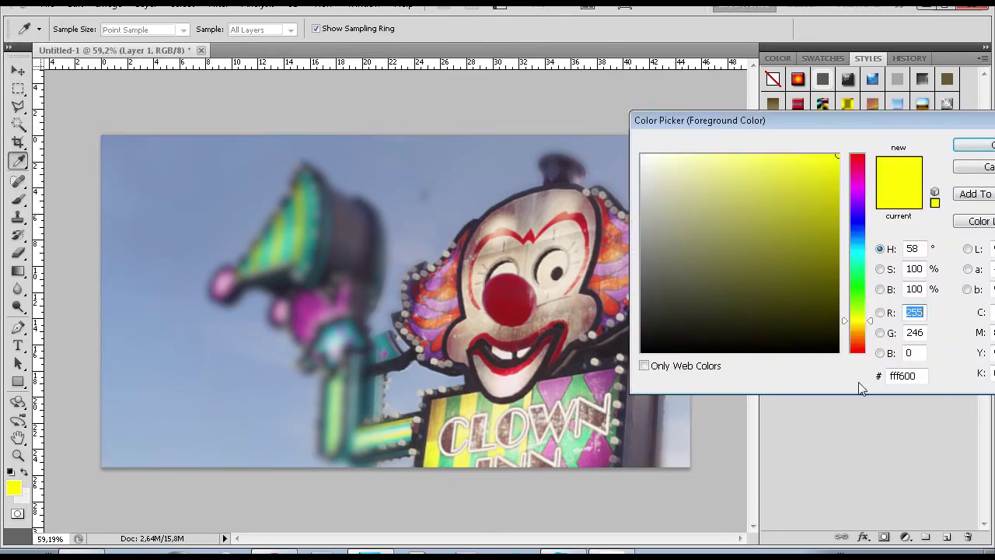
left_click_drag(858, 265, 858, 244)
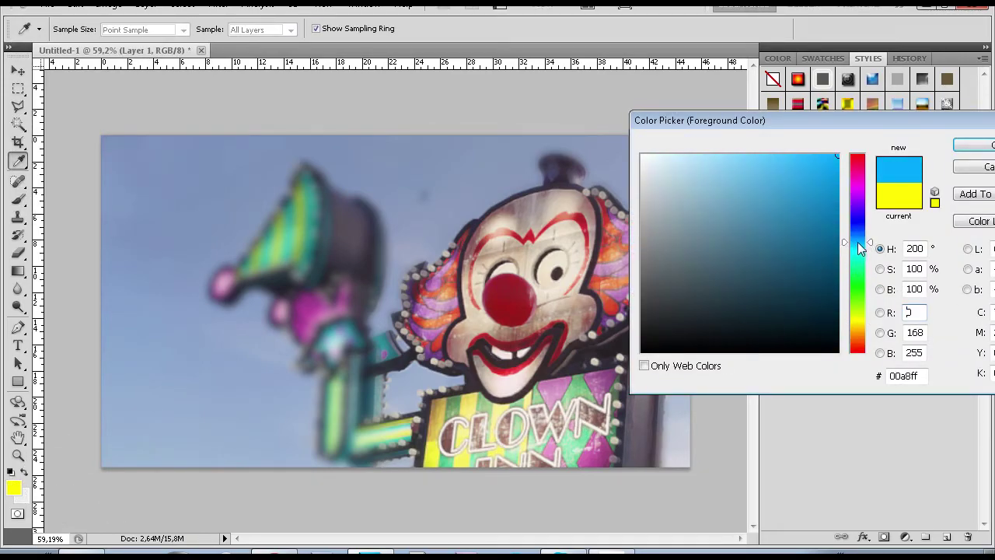
left_click(980, 148)
mouse_move(171, 178)
left_mouse_down()
mouse_move(526, 160)
mouse_move(261, 226)
mouse_move(695, 230)
mouse_move(132, 257)
mouse_move(125, 323)
mouse_move(645, 355)
mouse_move(132, 439)
mouse_move(567, 455)
left_mouse_up()
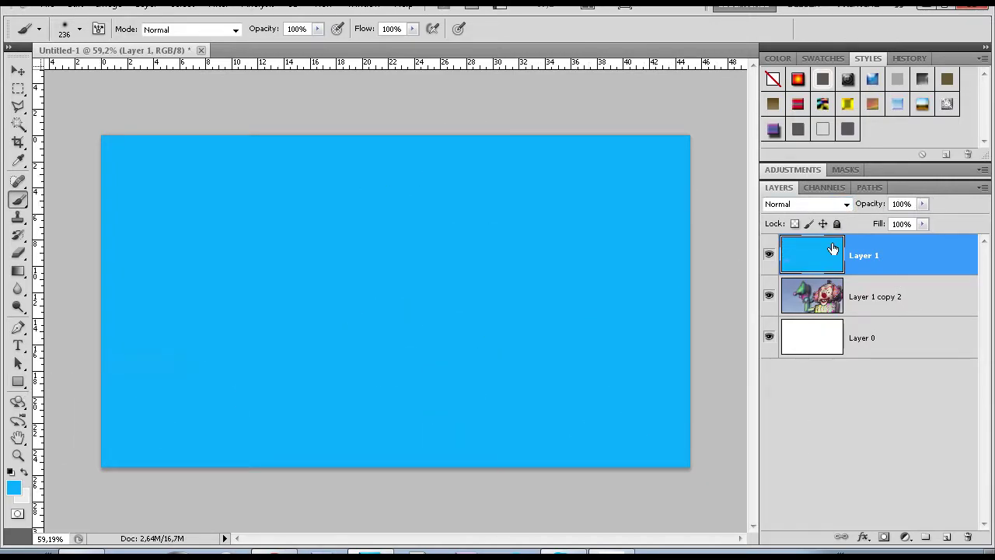
Set the blue layer's blend mode to Hue.
left_click(845, 203)
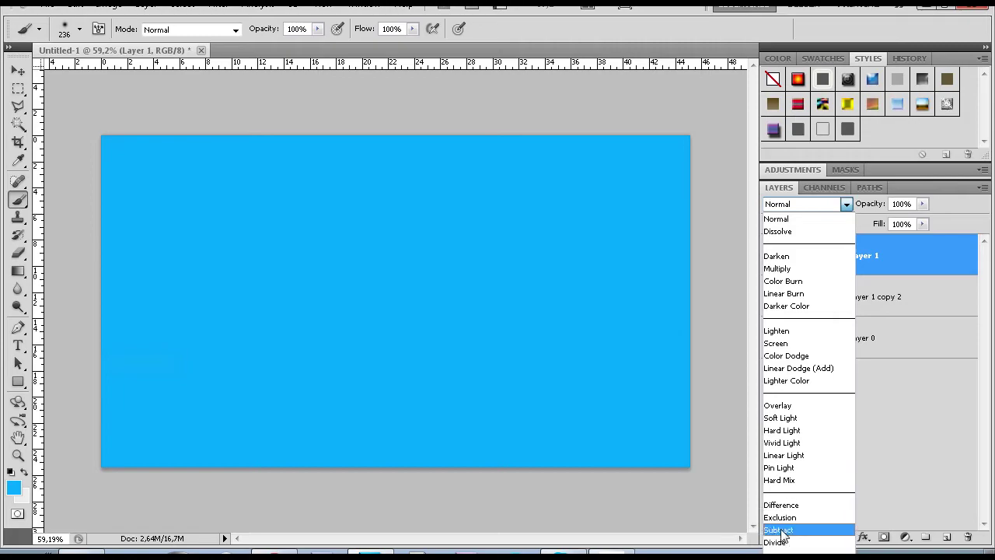
left_click(917, 259)
left_click(846, 203)
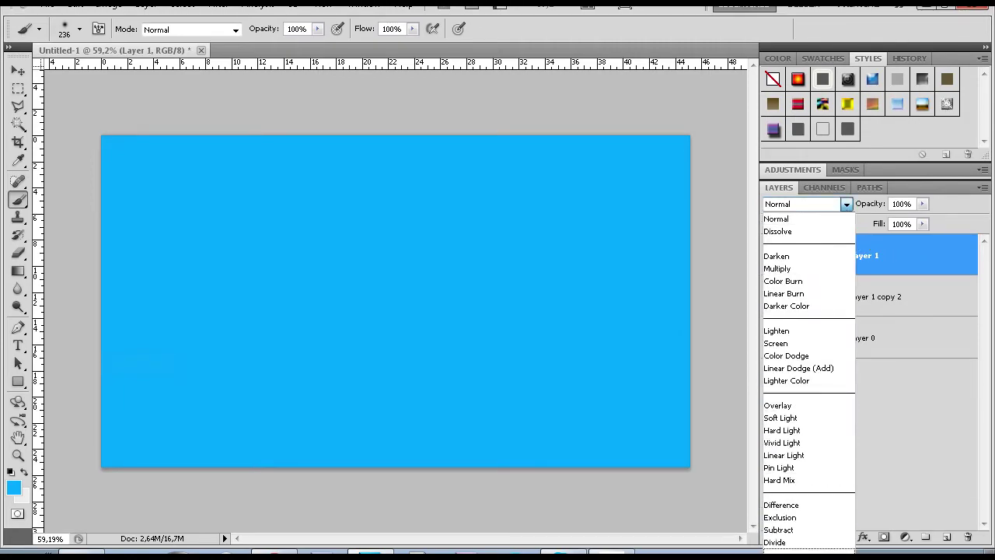
left_click(808, 542)
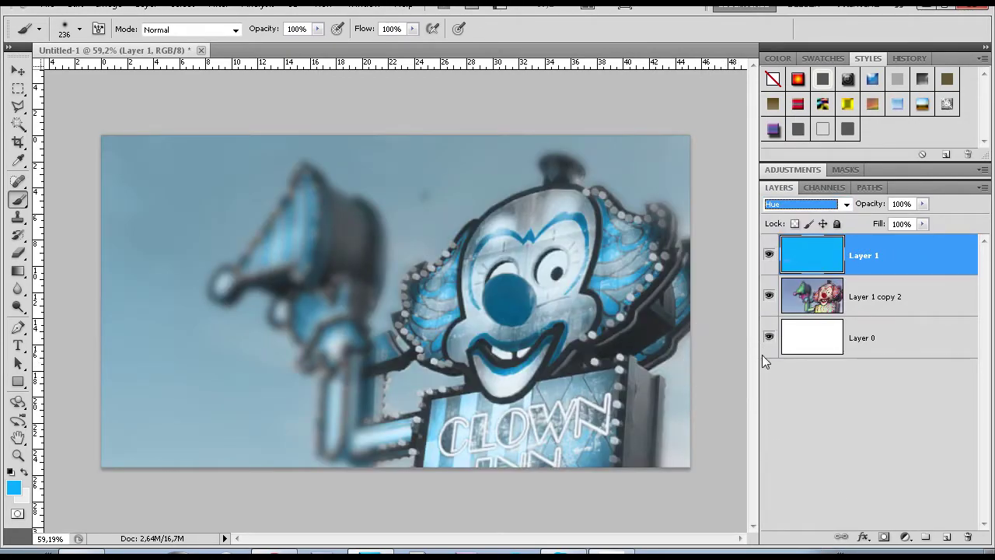
Examine the blue tint close up and compare the clown image with the blue layer hidden and shown.
key("ctrl+minus")
key("ctrl+plus")
key("ctrl+plus")
key("ctrl+plus")
key("ctrl+minus")
key("ctrl+plus")
key("ctrl+plus")
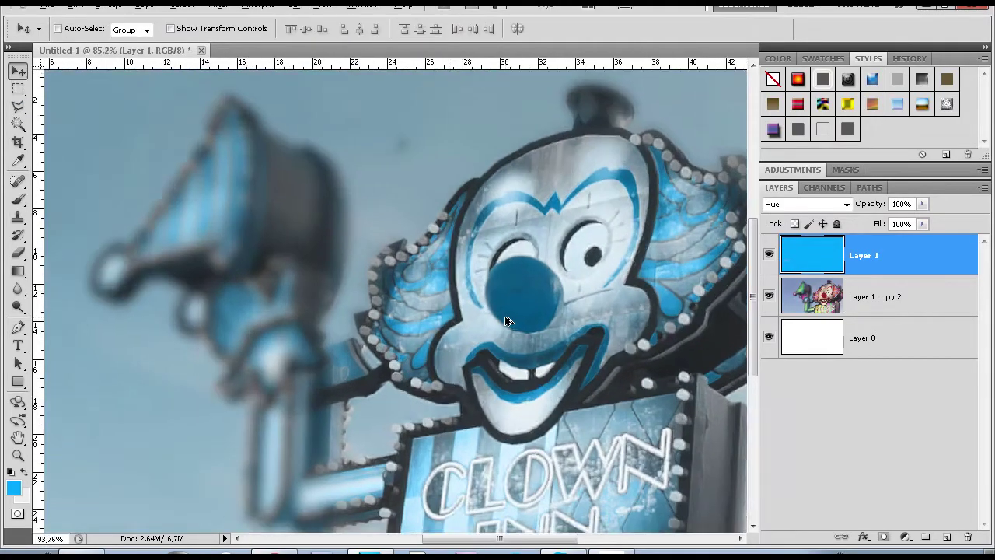
key("ctrl+minus")
left_click(835, 304)
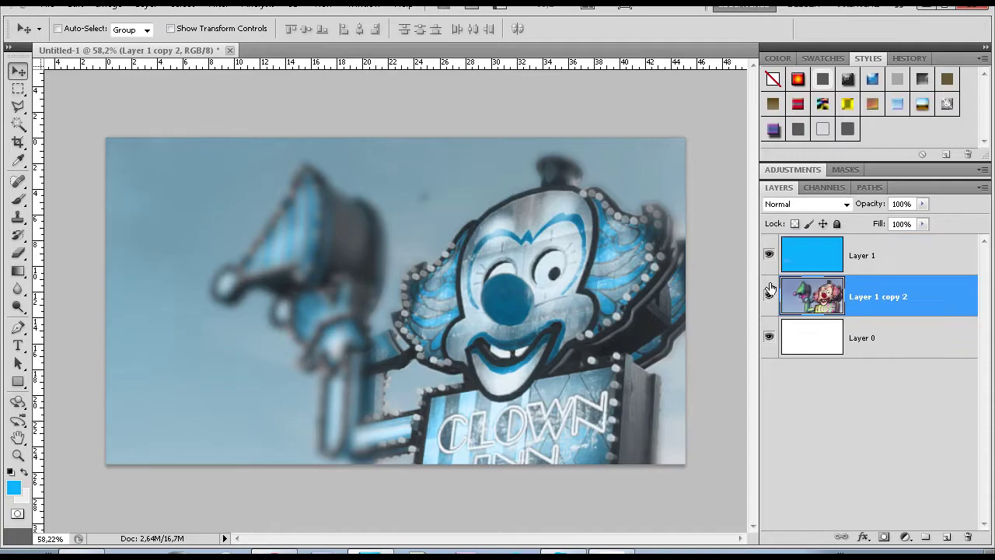
left_click(768, 255)
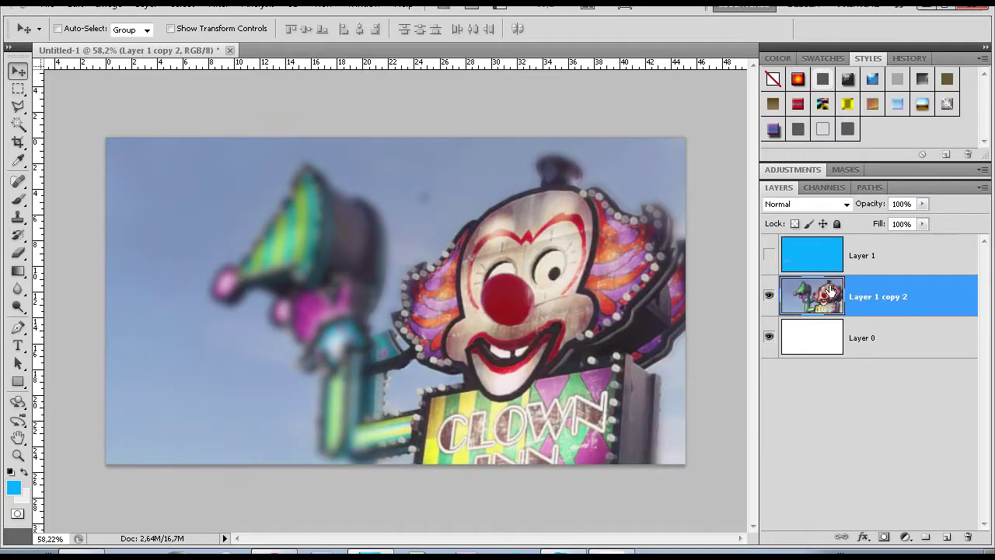
left_click(768, 255)
scroll(535, 233, "down", 3)
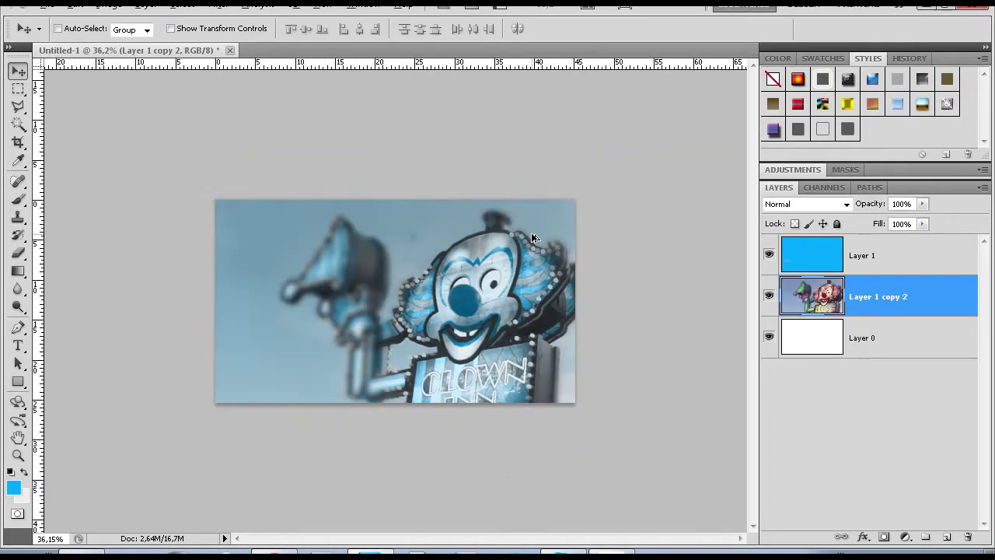
scroll(544, 332, "up", 1)
scroll(544, 333, "up", 1)
Add an empty layer above the blue layer and rename the blue layer Hue.
left_click(881, 260)
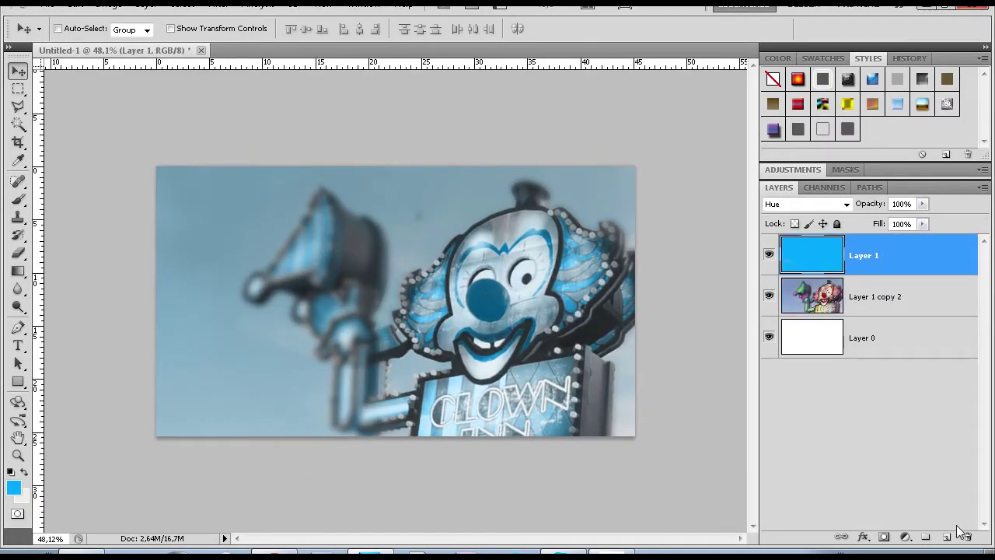
left_click(945, 537)
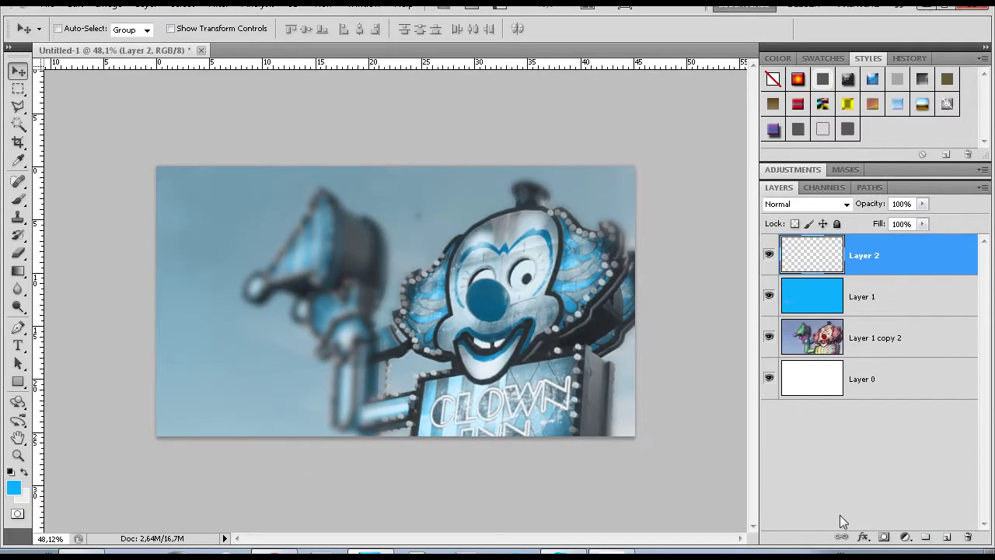
double_click(861, 296)
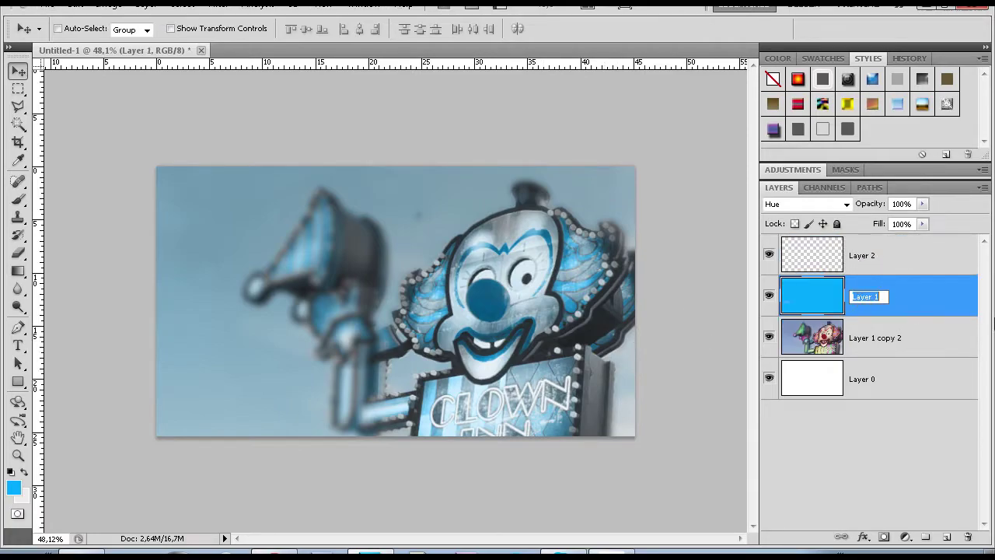
type("Hue")
key("Return")
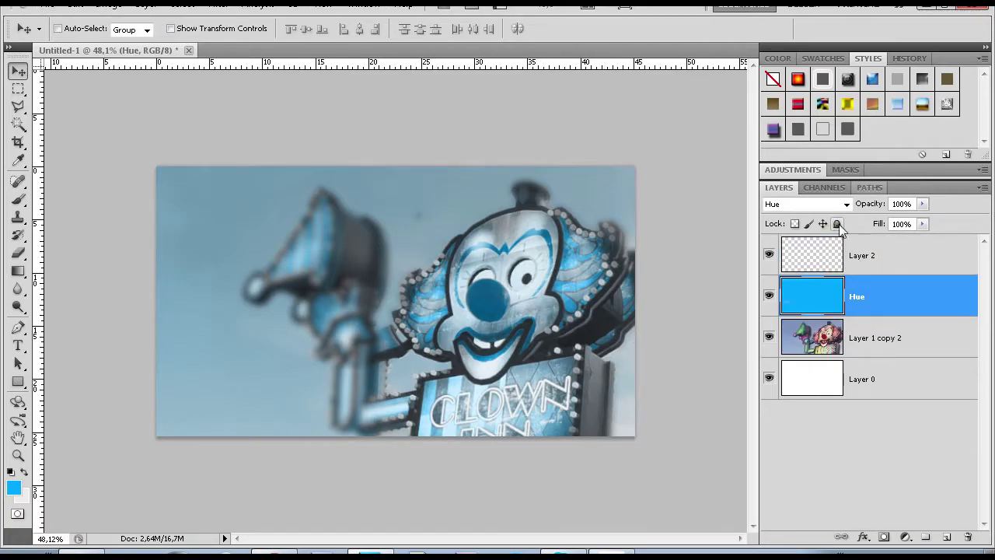
Select the empty Layer 2 and set the Gradient tool to the Foreground to Transparent preset.
left_click(862, 256)
left_click(17, 271)
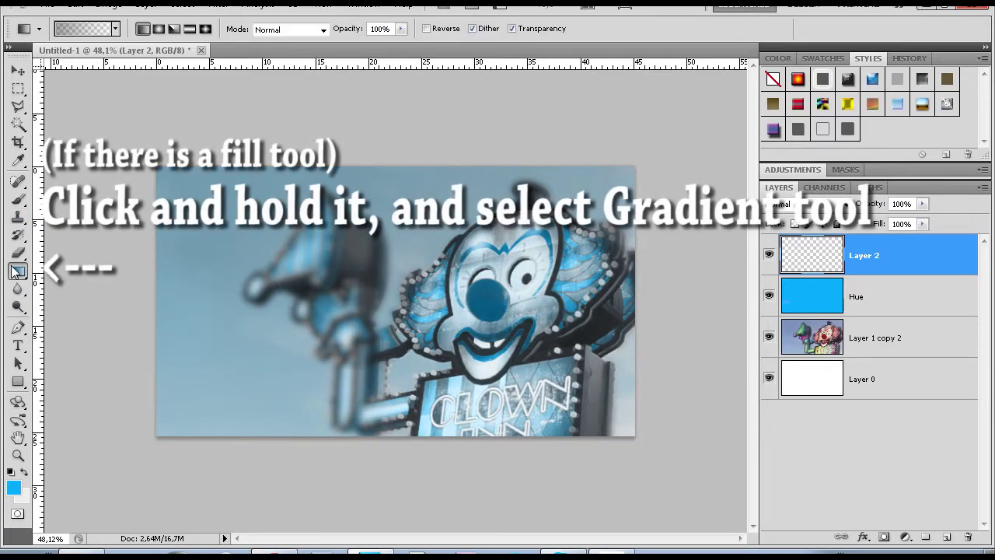
left_click(92, 31)
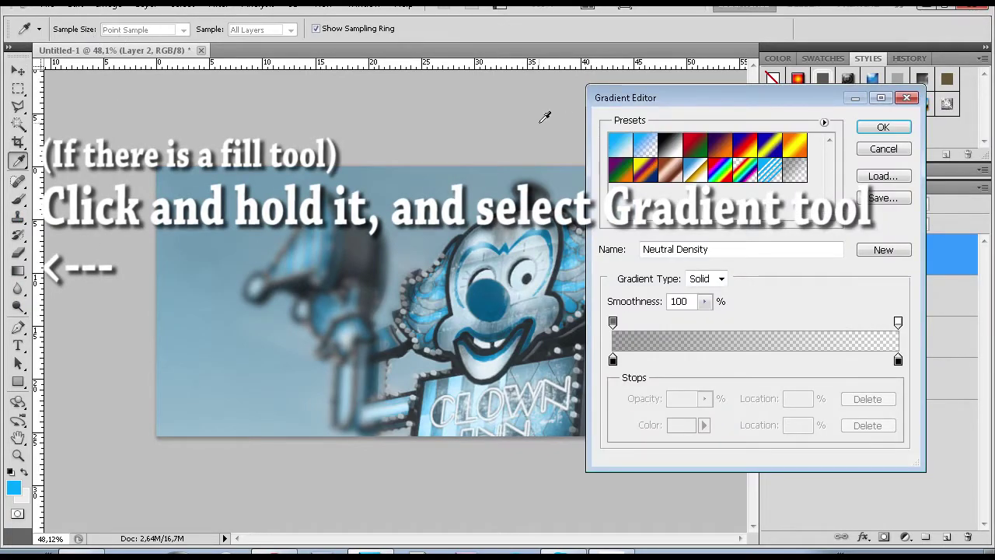
left_click(641, 148)
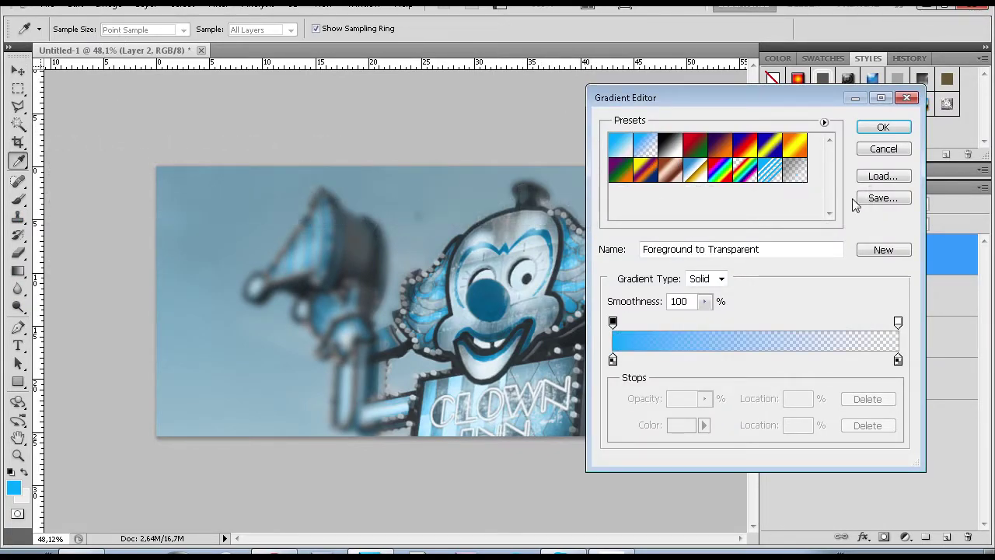
left_click(878, 126)
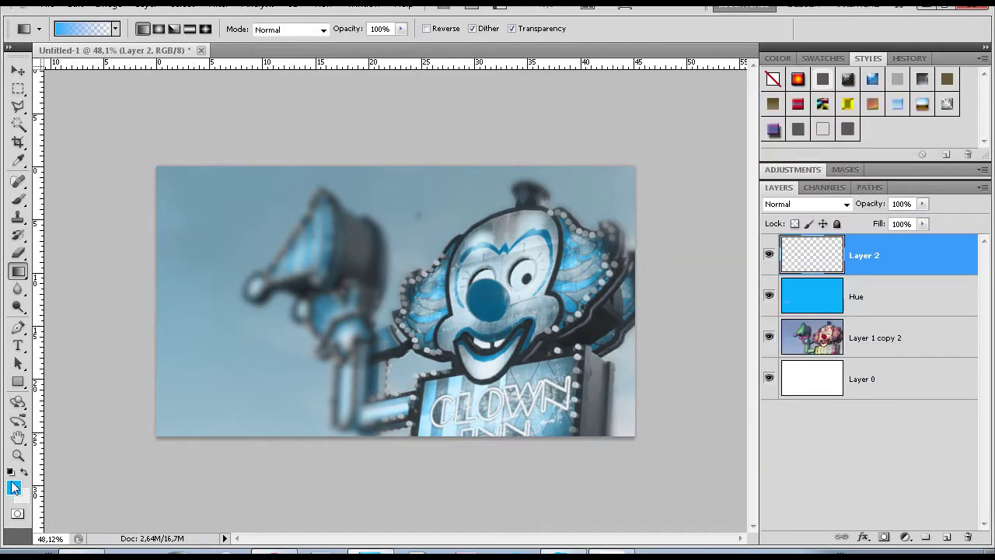
left_click(99, 31)
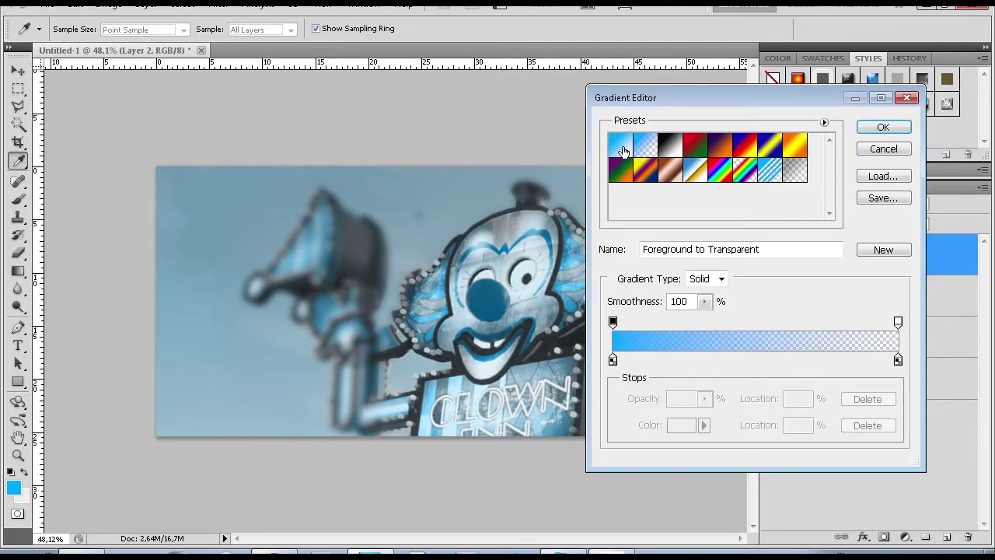
left_click(624, 148)
left_click(647, 147)
left_click(880, 128)
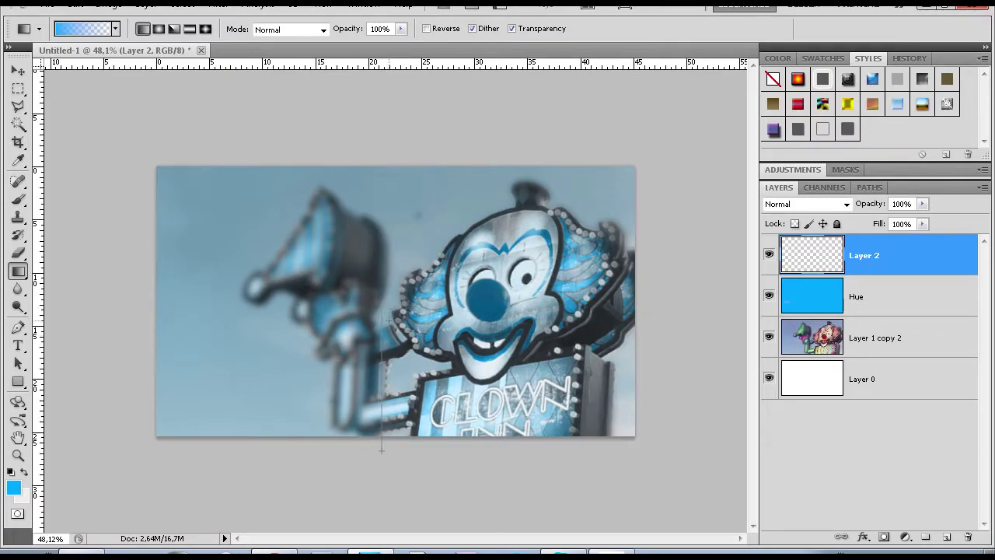
Draw a blue-to-transparent gradient upward from the image's lower edge on Layer 2 and set the layer's opacity to 90%.
left_click_drag(381, 448, 381, 449)
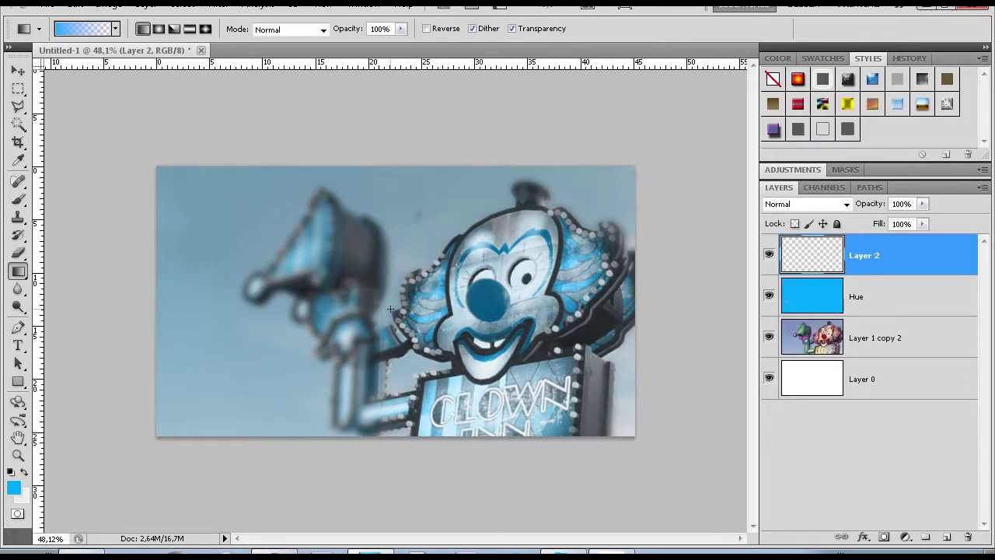
scroll(420, 323, "up", 3)
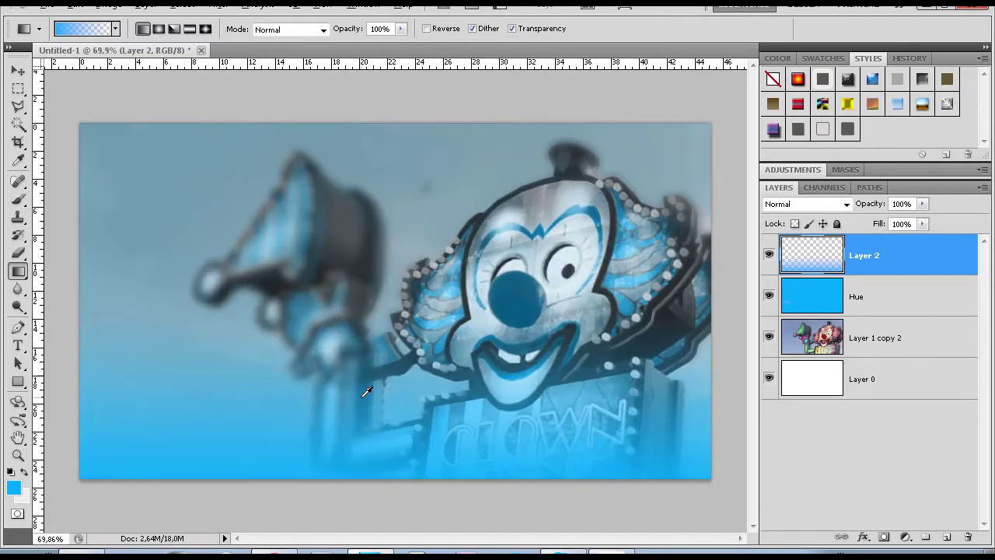
key("alt")
left_click(922, 204)
left_click_drag(891, 218, 912, 224)
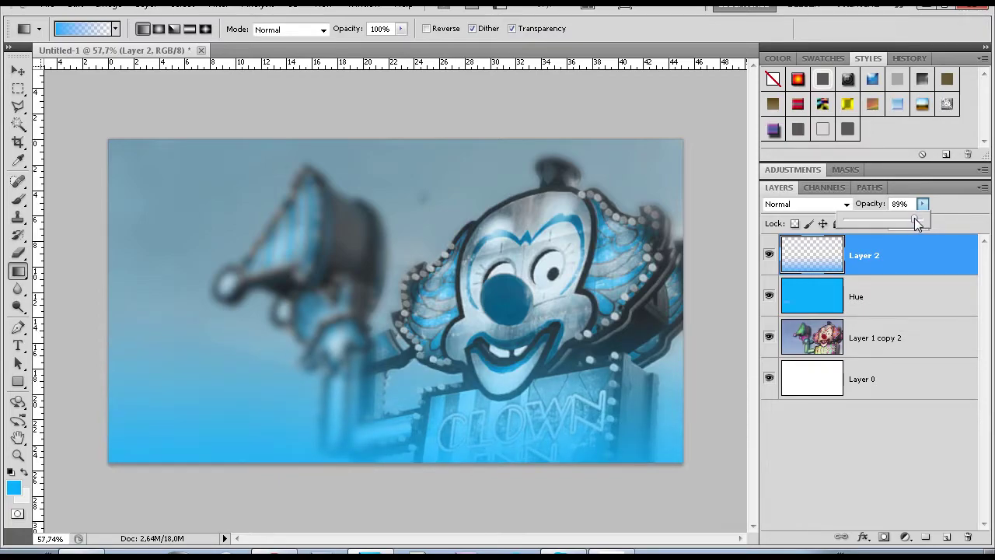
left_click_drag(914, 218, 901, 280)
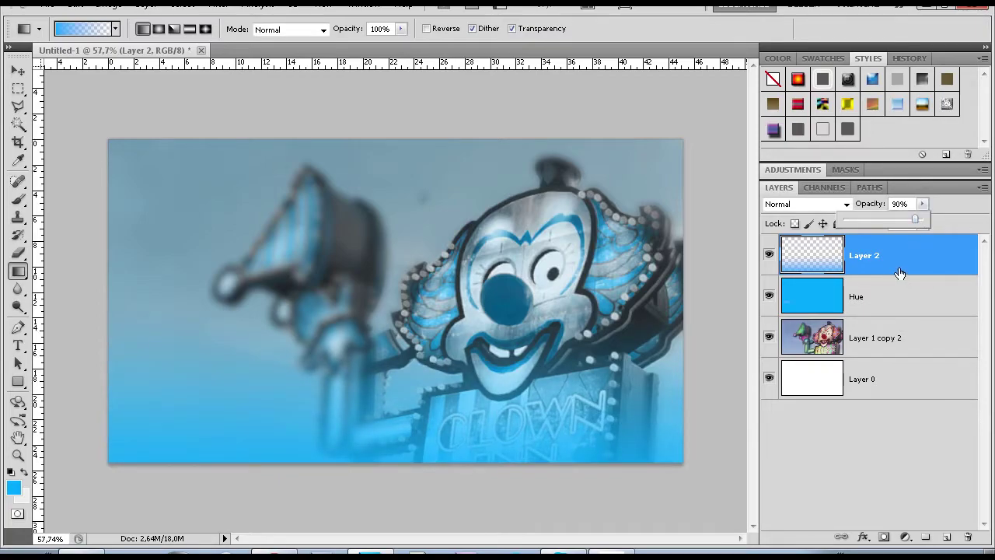
Add an empty layer above Layer 2 and choose the Neutral Density preset for the Gradient tool.
left_click(945, 536)
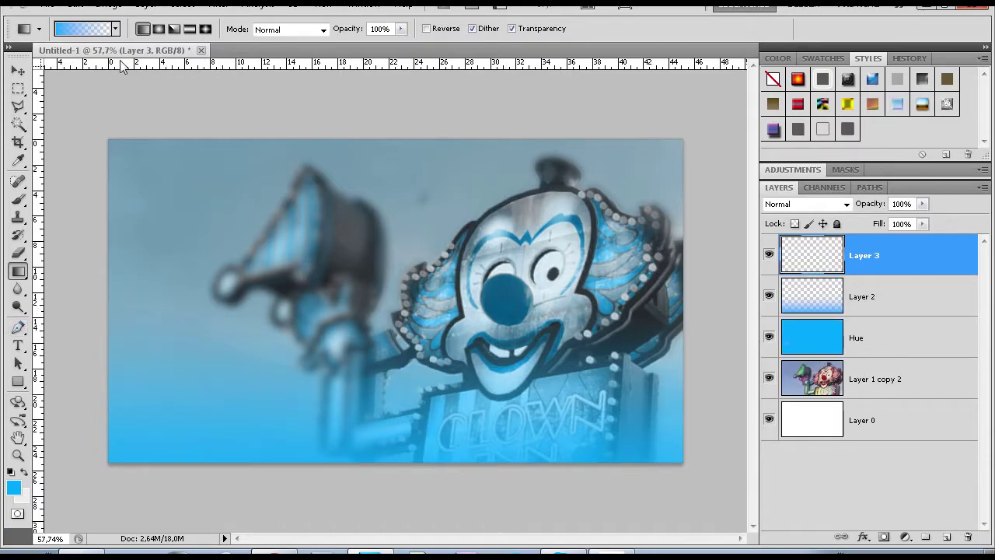
left_click(99, 30)
left_click(794, 177)
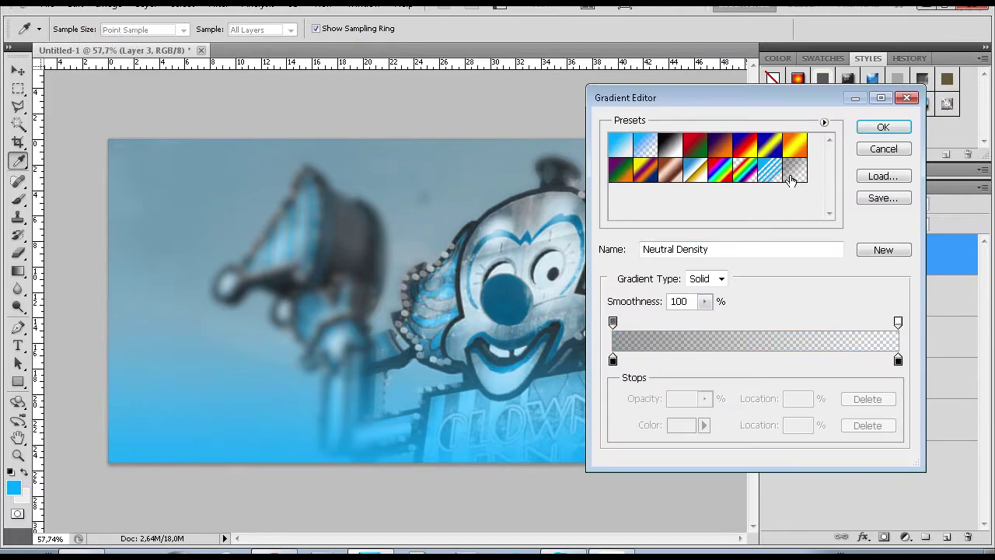
left_click(882, 127)
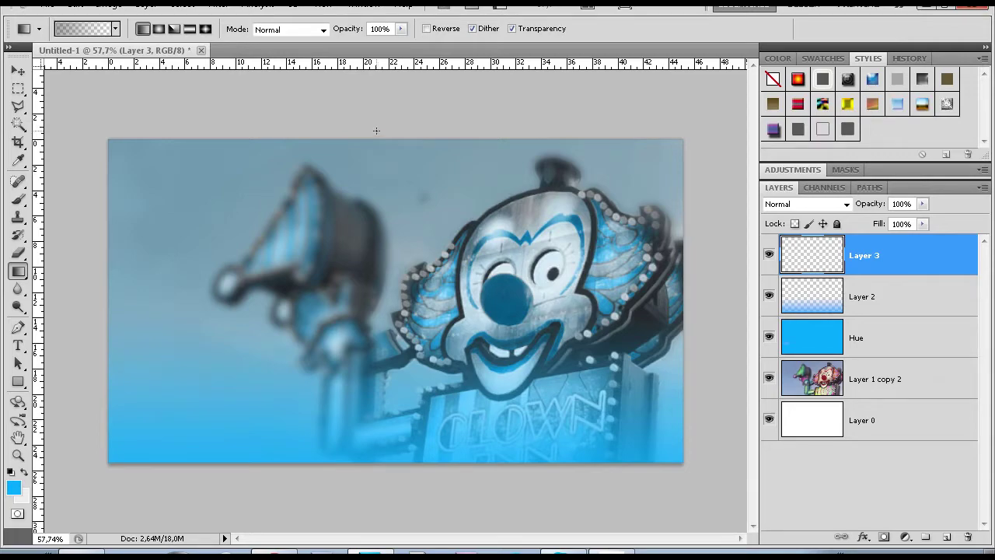
Darken the upper, right and left edges of the image on Layer 3 with Neutral Density gradients drawn inward.
left_click_drag(370, 278, 371, 278)
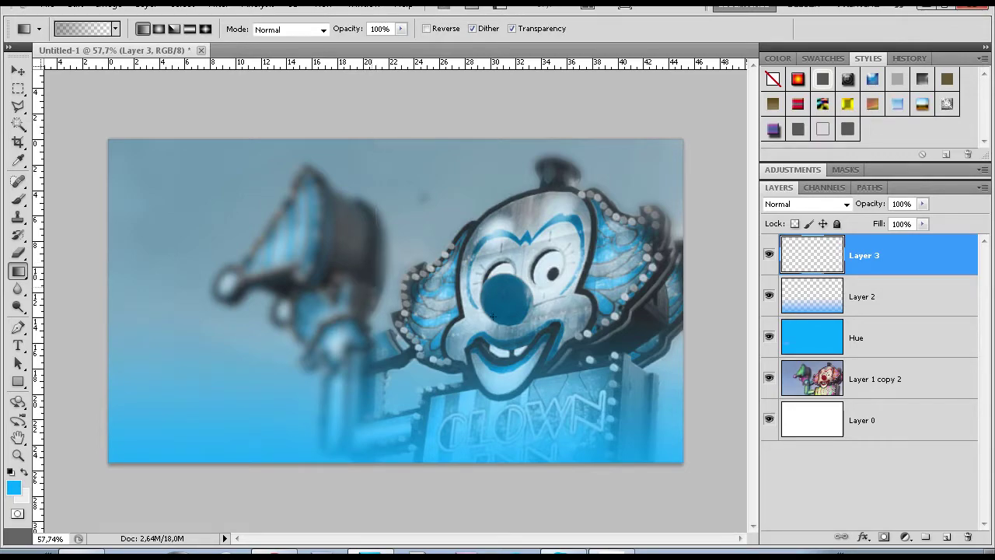
left_click_drag(567, 310, 513, 311)
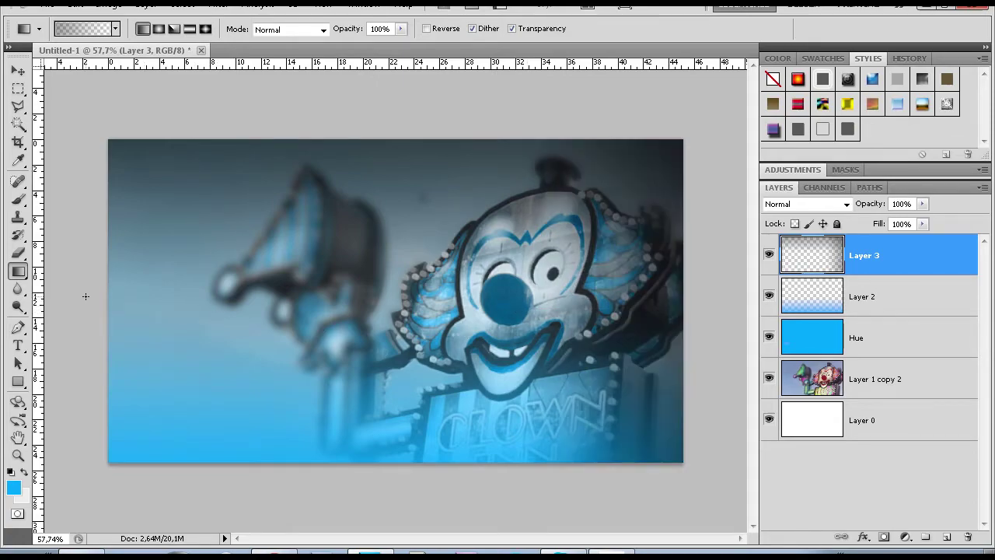
left_click_drag(264, 315, 264, 315)
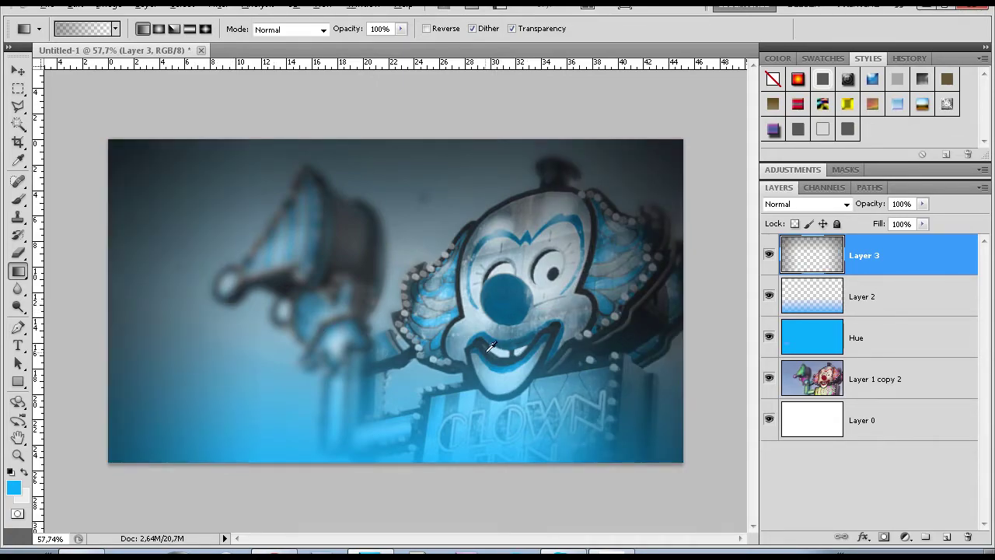
Examine the darkened edges from afar and close up with no layer selected, and reselect Layer 3.
scroll(421, 390, "down", 6)
scroll(421, 391, "down", 1)
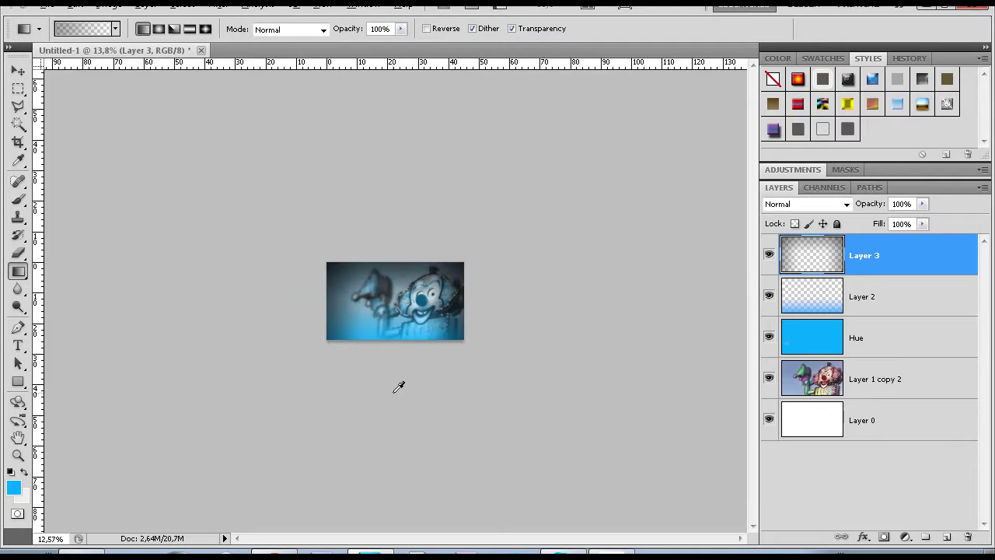
scroll(396, 384, "up", 5)
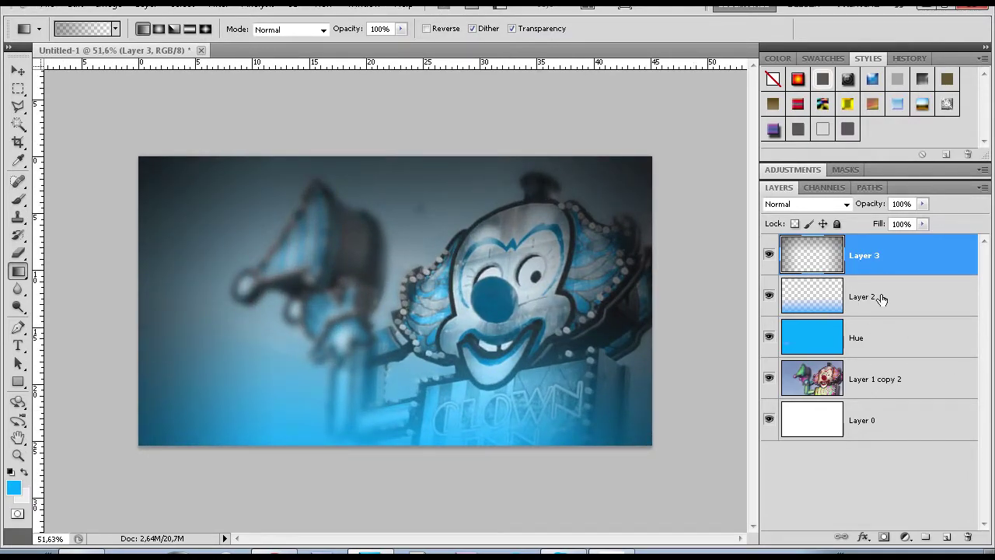
left_click(886, 433, "shift")
left_click(900, 463)
scroll(729, 419, "down", 3)
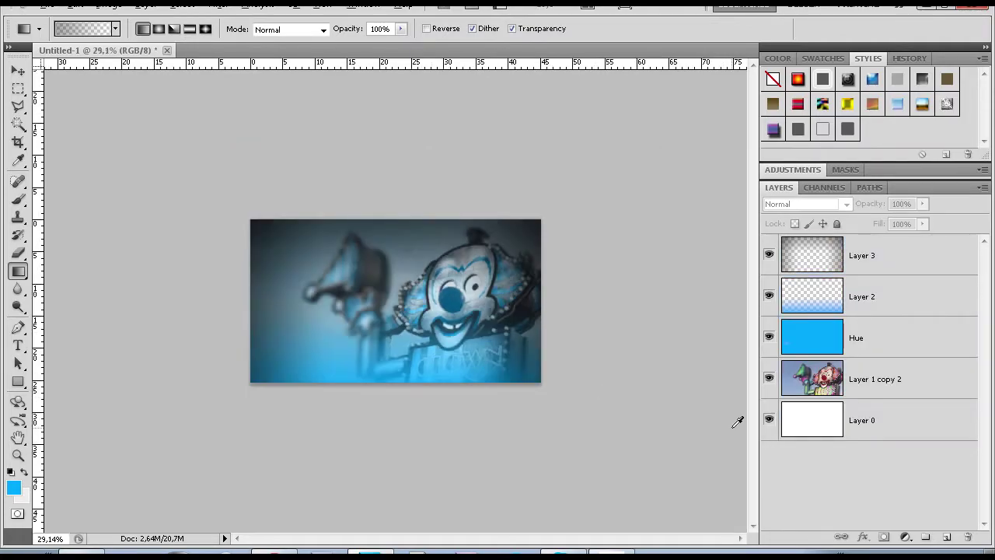
scroll(395, 300, "up", 3)
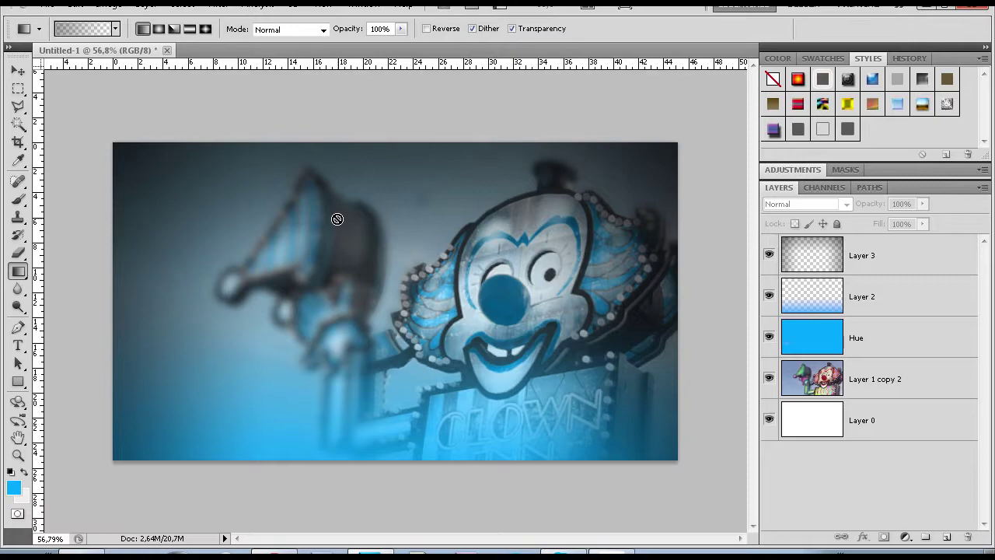
left_click_drag(926, 251, 692, 252)
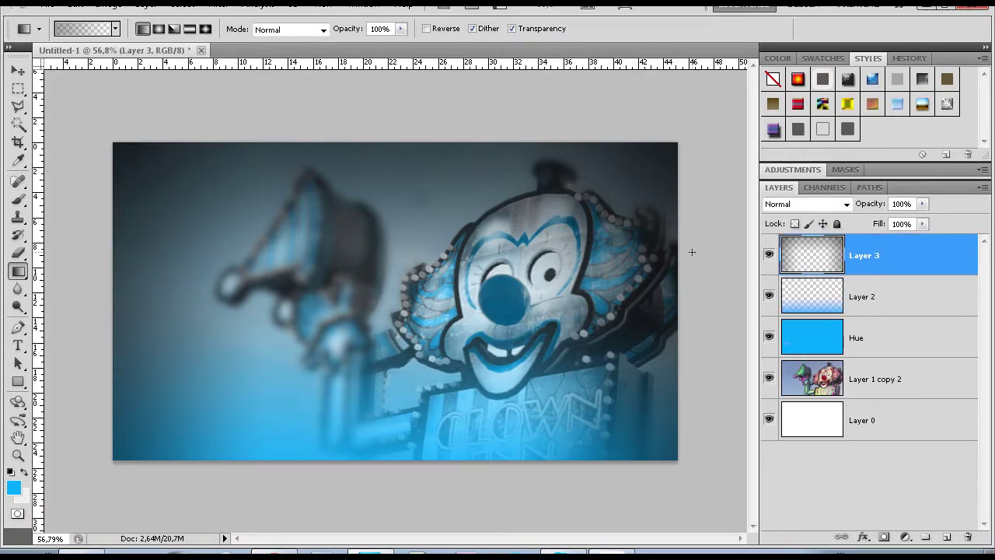
left_click(876, 302)
left_click(884, 261)
Add the text HAVOC in Eurostile-Bold over the blurred upper left part of the image.
left_click(18, 345)
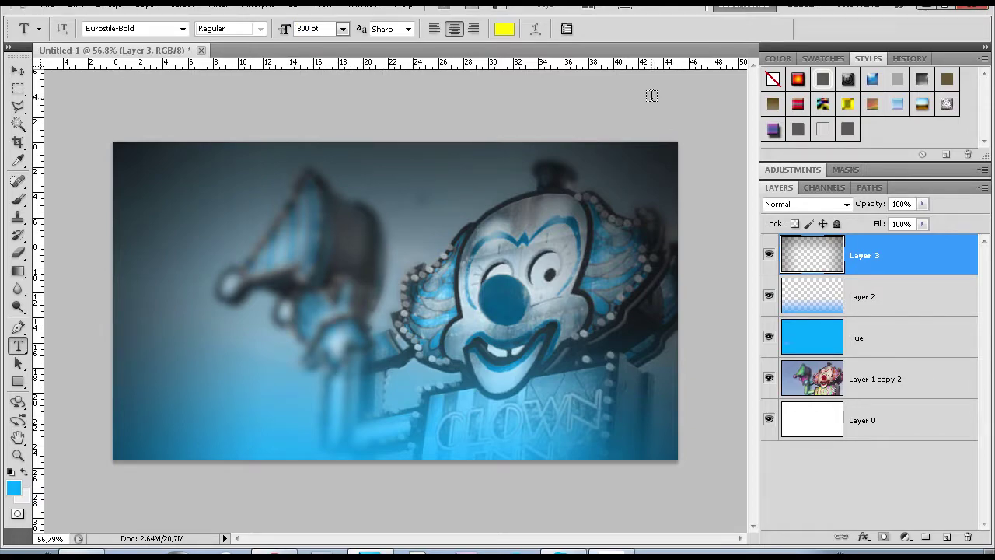
left_click(261, 239)
type("HAVOC")
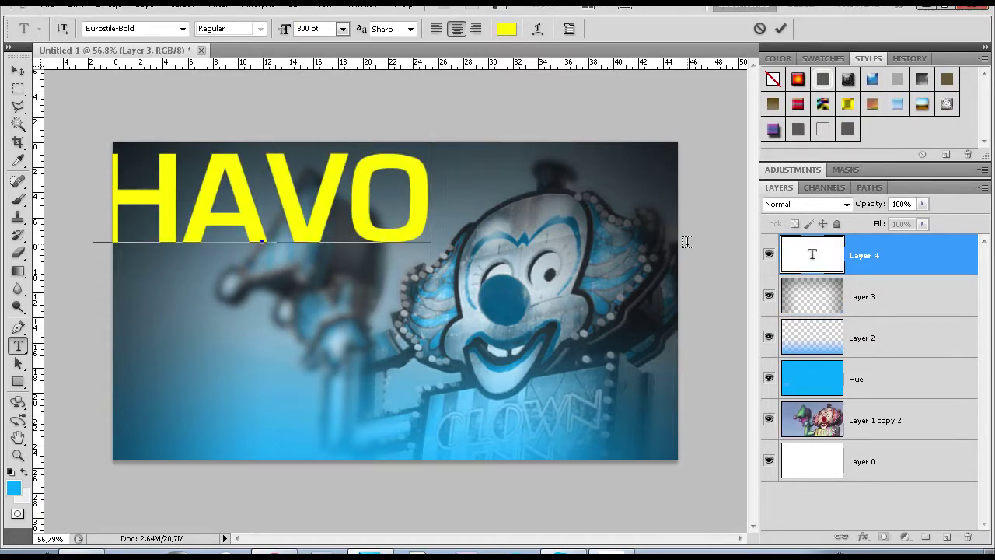
Set the HAVOC text size to 250 pt and move the text down and right so it lies fully within the image.
double_click(311, 30)
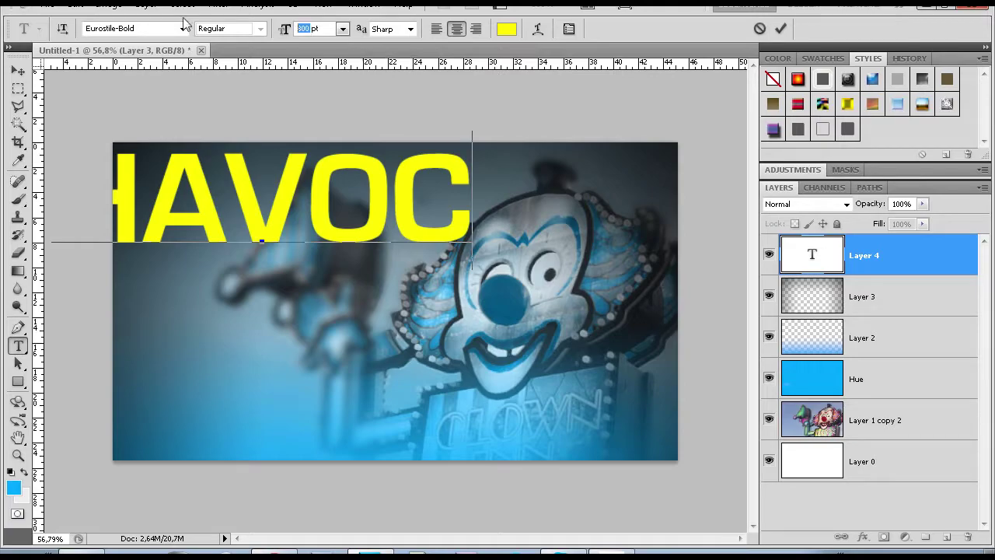
type("25")
key("ctrl+a")
double_click(309, 28)
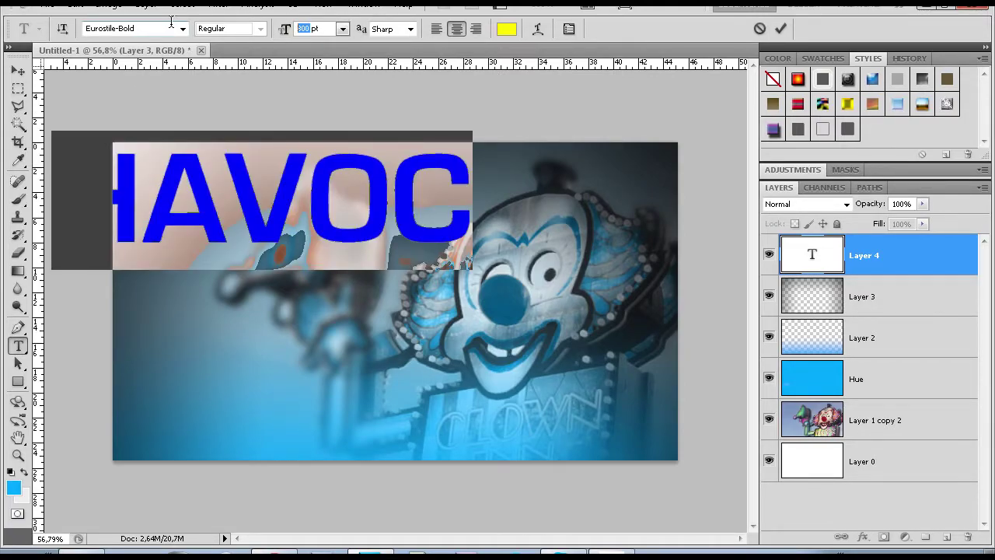
type("250")
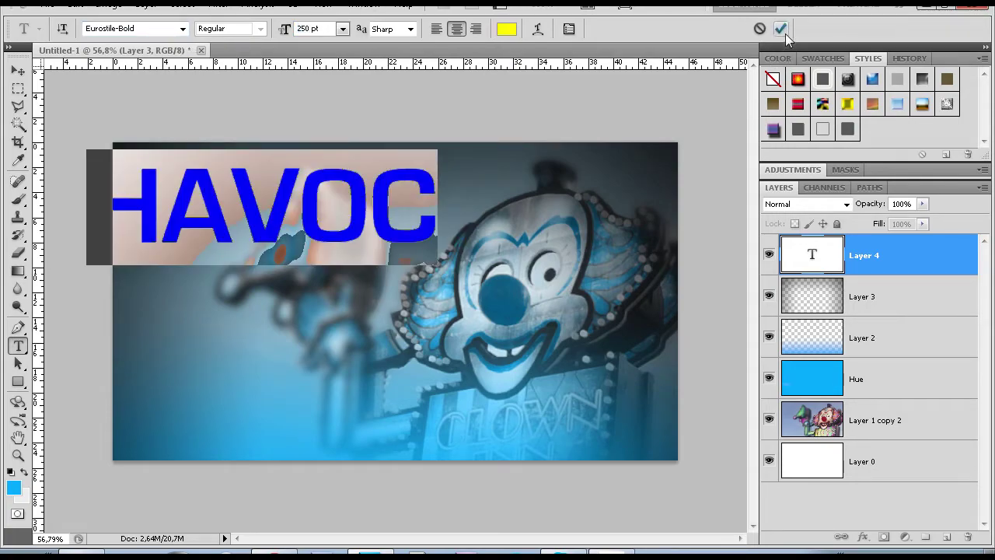
left_click(781, 28)
left_click(17, 70)
left_click_drag(237, 178, 299, 214)
Change the font of the HAVOC text to A ocean between US.
double_click(811, 254)
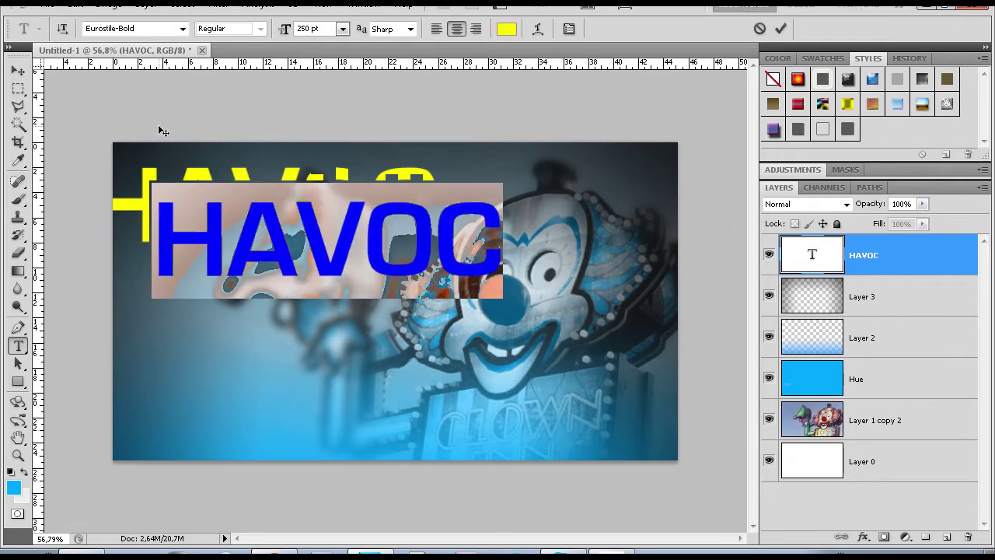
left_click(156, 28)
type("A ocean between US")
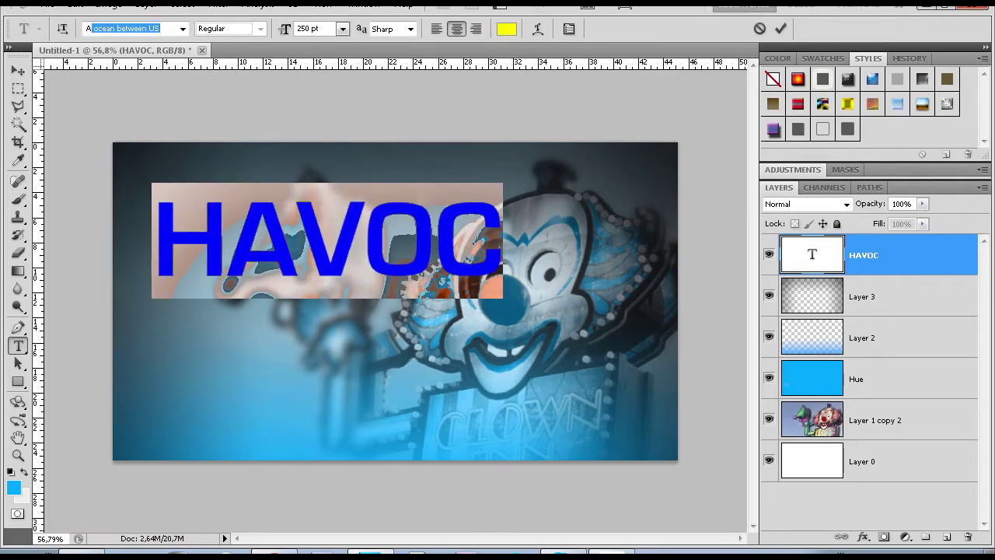
key("Return")
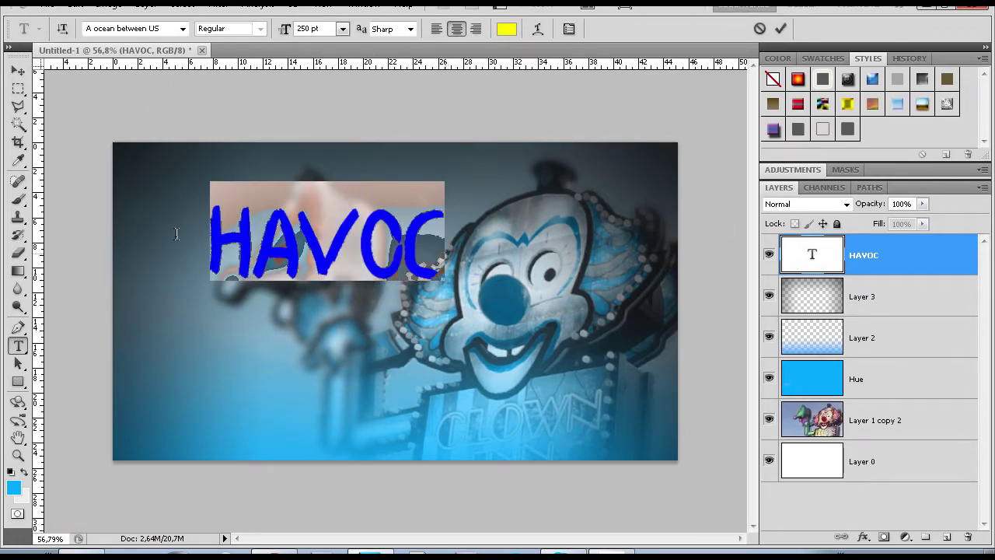
Set the HAVOC text colour to f0f0f0 and move the text left, clear of the clown's head.
left_click(506, 29)
mouse_move(666, 177)
left_mouse_down()
mouse_move(620, 148)
mouse_move(607, 176)
mouse_move(601, 164)
left_mouse_up()
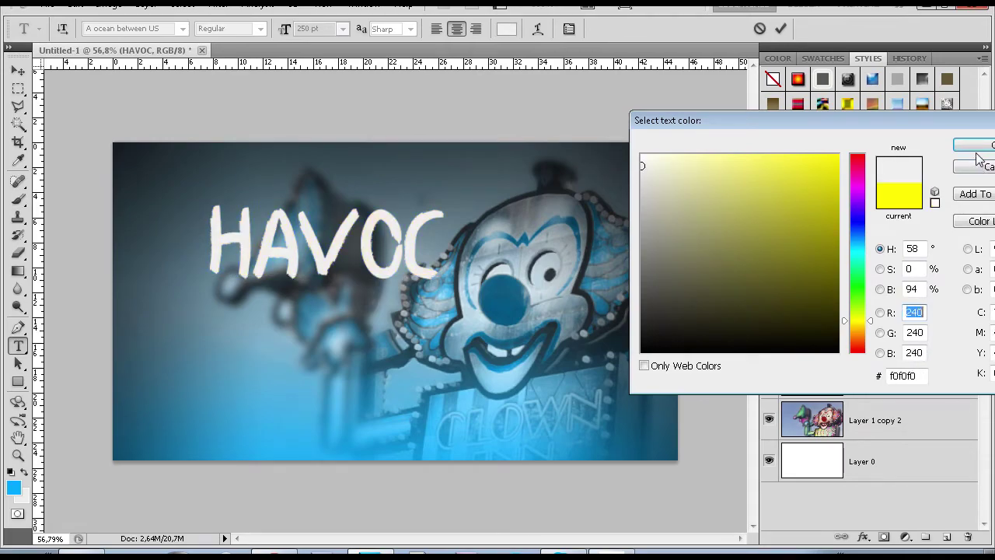
left_click(976, 146)
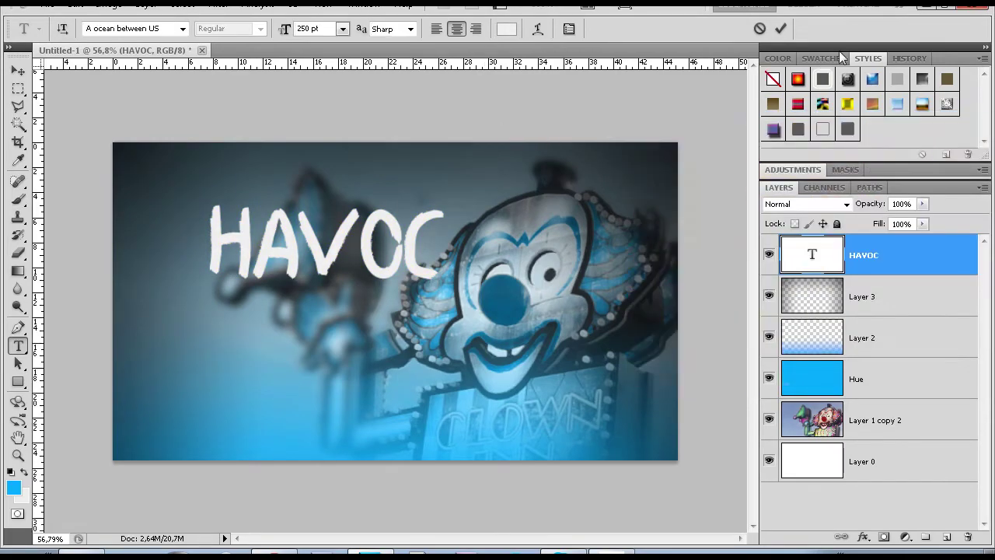
left_click(780, 29)
left_click(11, 72)
left_click_drag(309, 236, 259, 251)
Duplicate the HAVOC text layer with the default copy name.
right_click(903, 266)
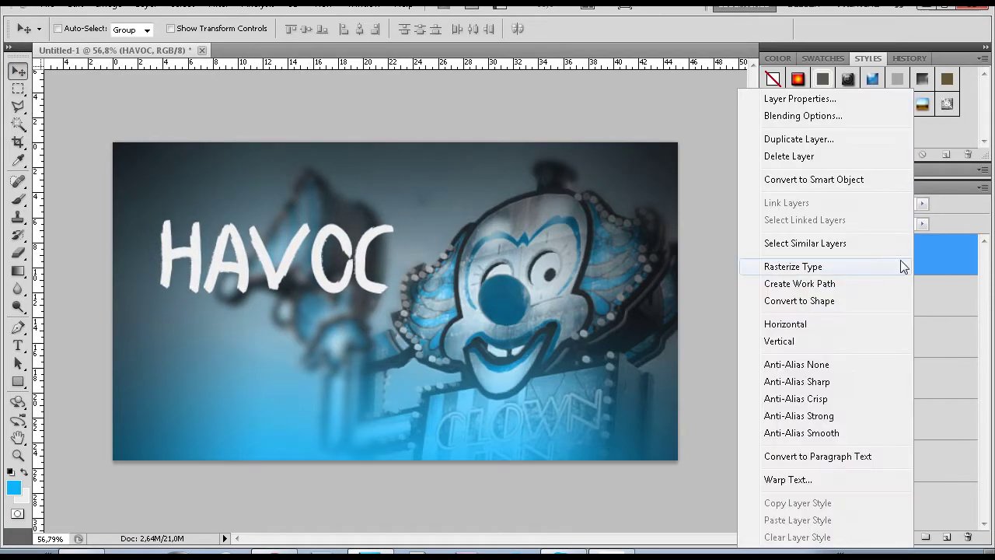
left_click(798, 138)
left_click(653, 165)
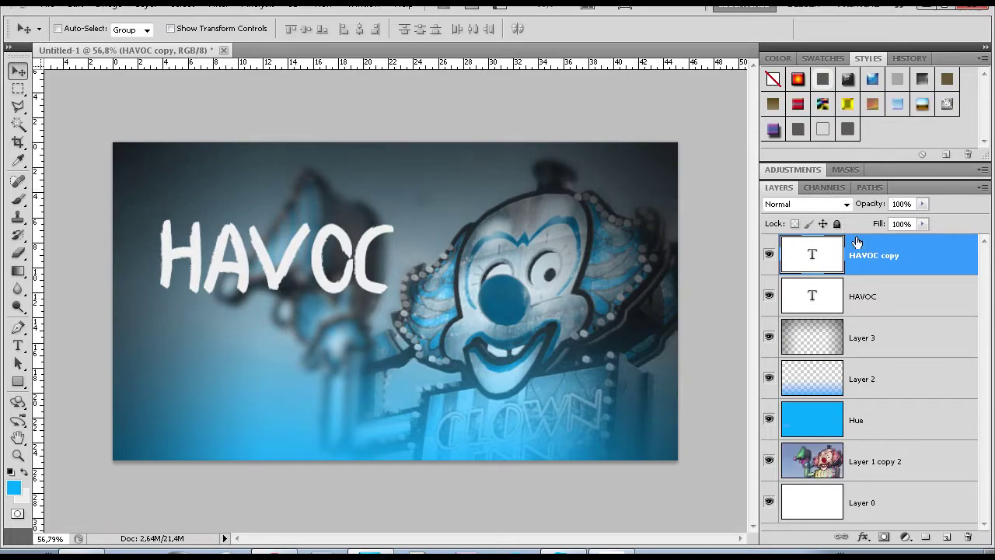
Set the duplicate text layer's font to Waukegan LDO and replace its text with CINEMATICS.
double_click(833, 259)
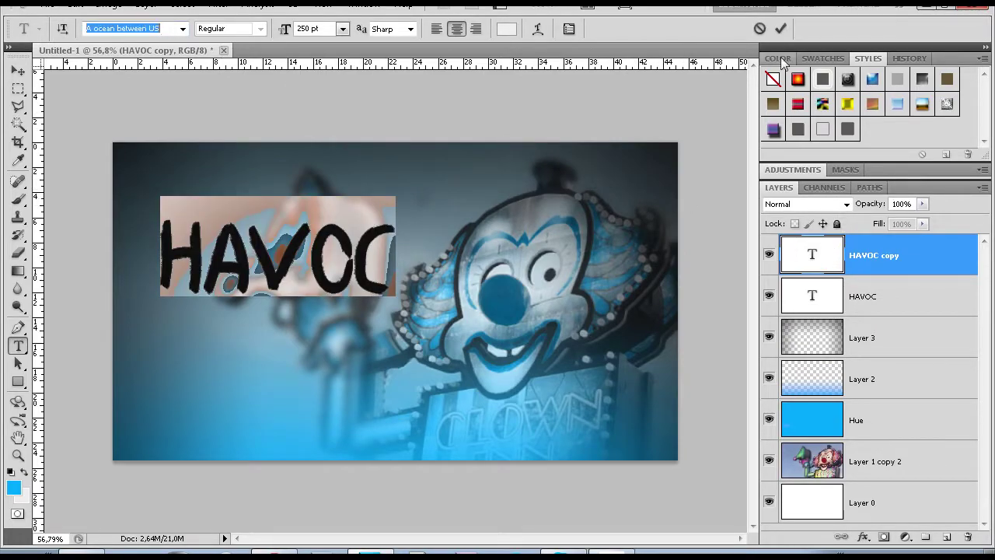
type("Waukegan LDO")
key("Return")
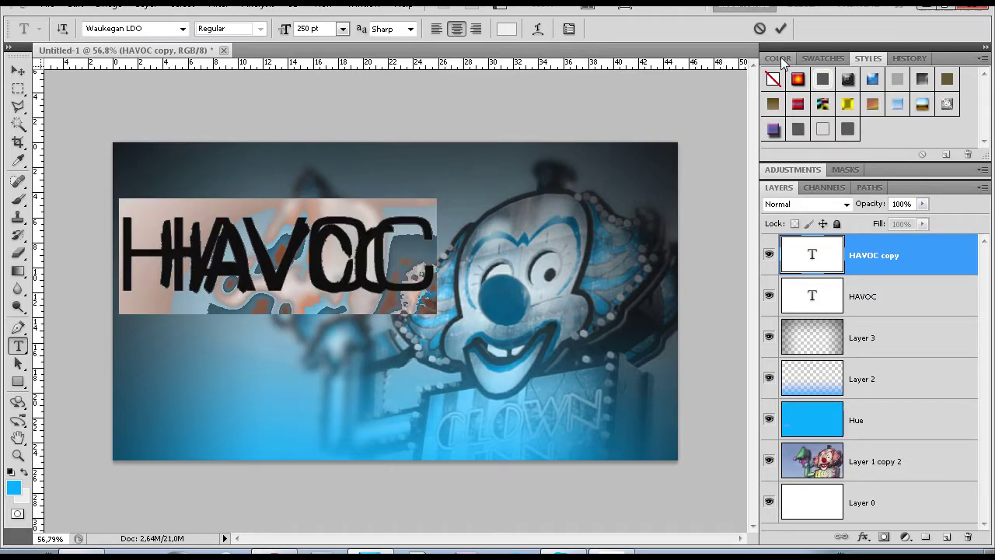
type("CINEMATIC")
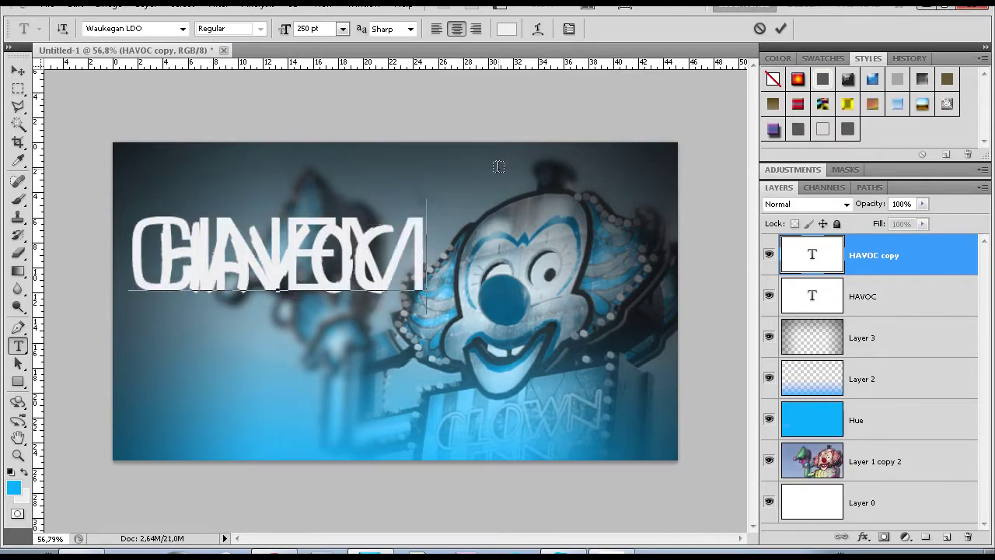
key("BackSpace")
key("BackSpace")
type("CS")
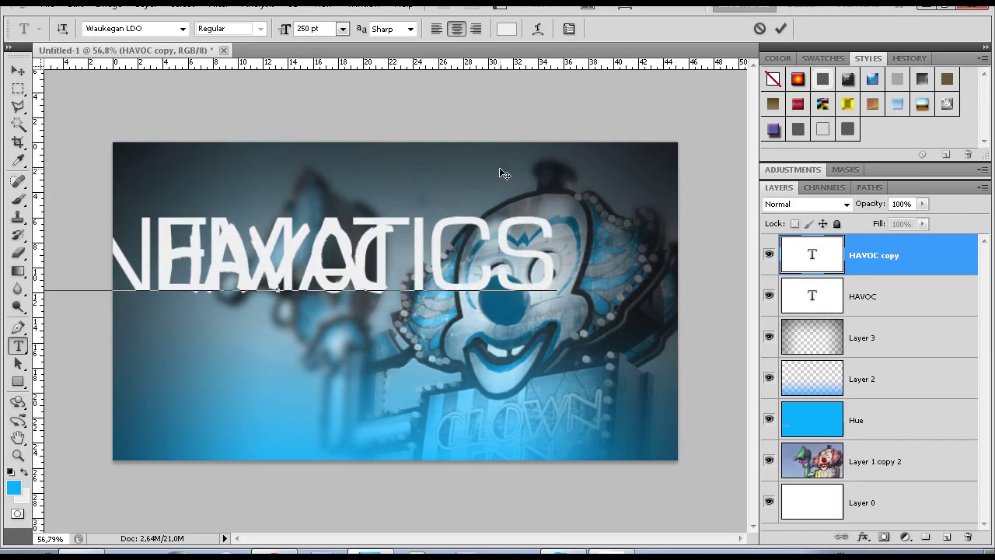
Set the size of the CINEMATICS text to 100 pt.
double_click(237, 266)
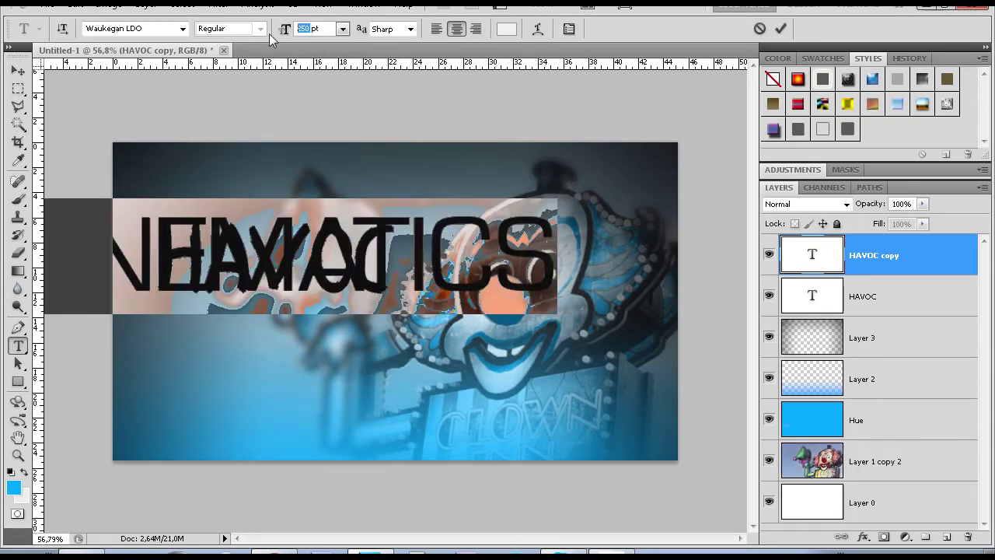
type("75")
key("Return")
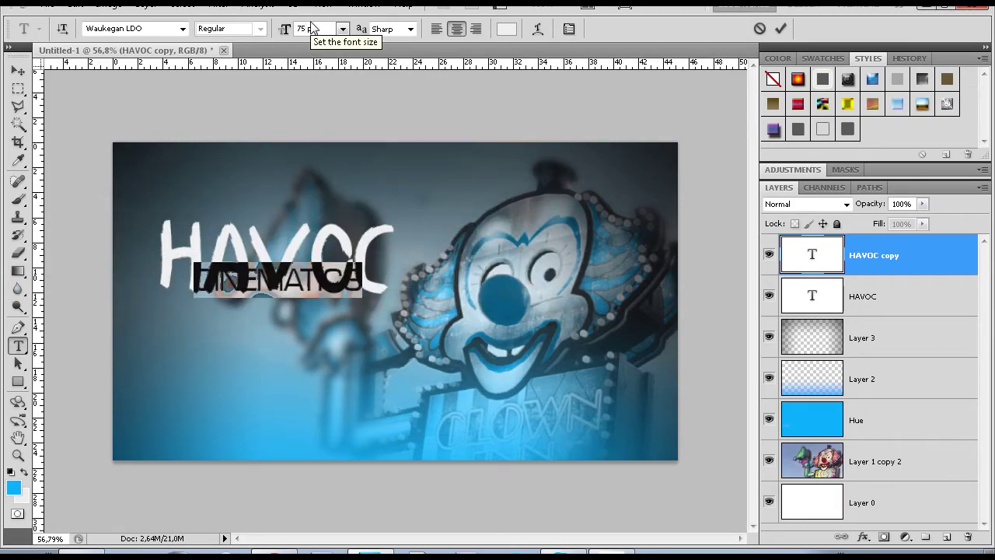
type("1")
key("Return")
type("100")
key("Return")
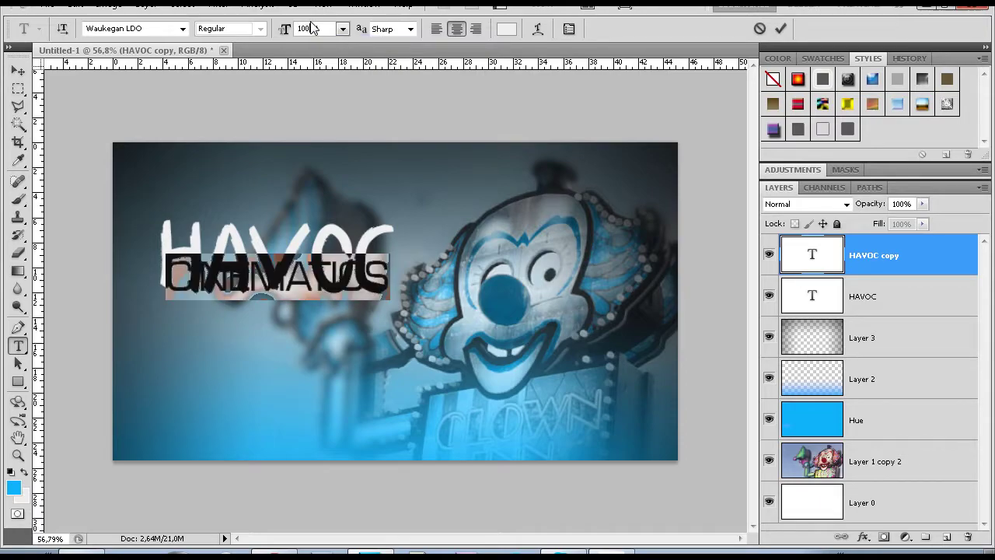
Set the CINEMATICS text's font to Waukegan LDO Extended and move the text directly below HAVOC.
left_click(183, 28)
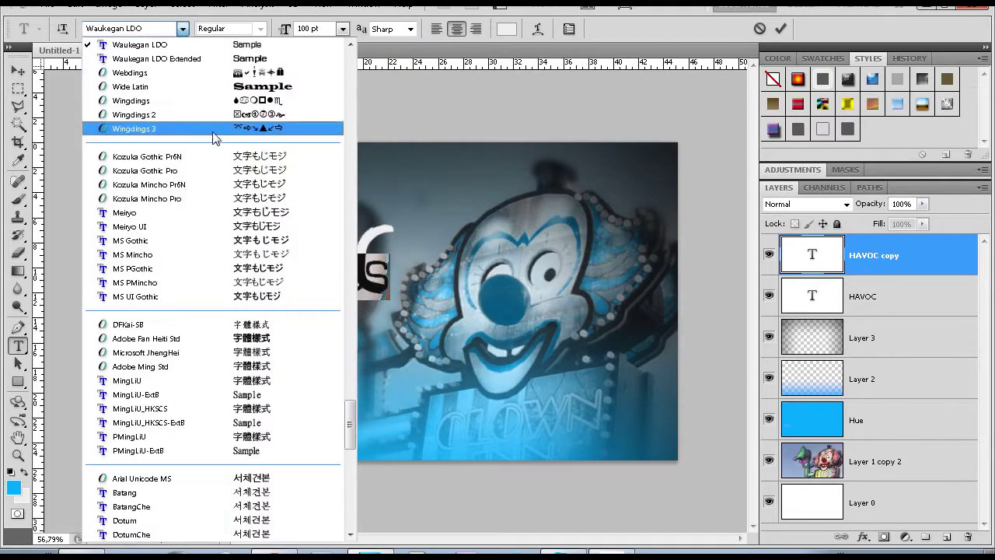
left_click(203, 59)
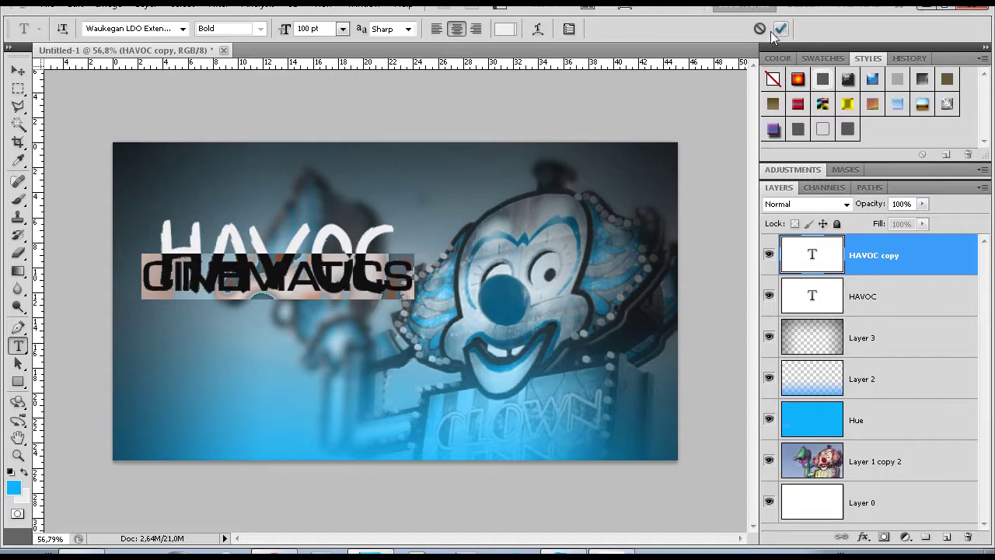
left_click(18, 70)
left_click_drag(265, 285, 265, 324)
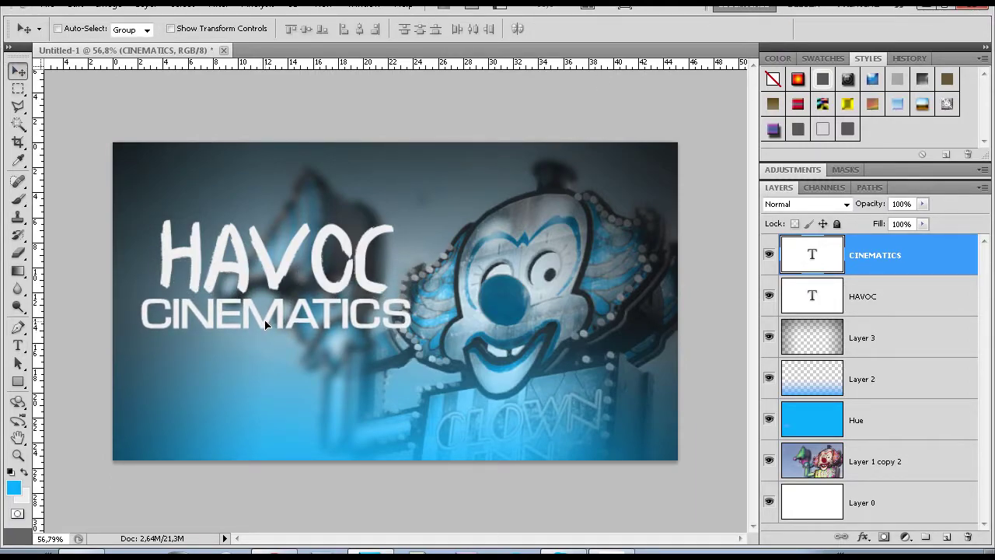
Set the size of the HAVOC text to 290 pt.
double_click(812, 296)
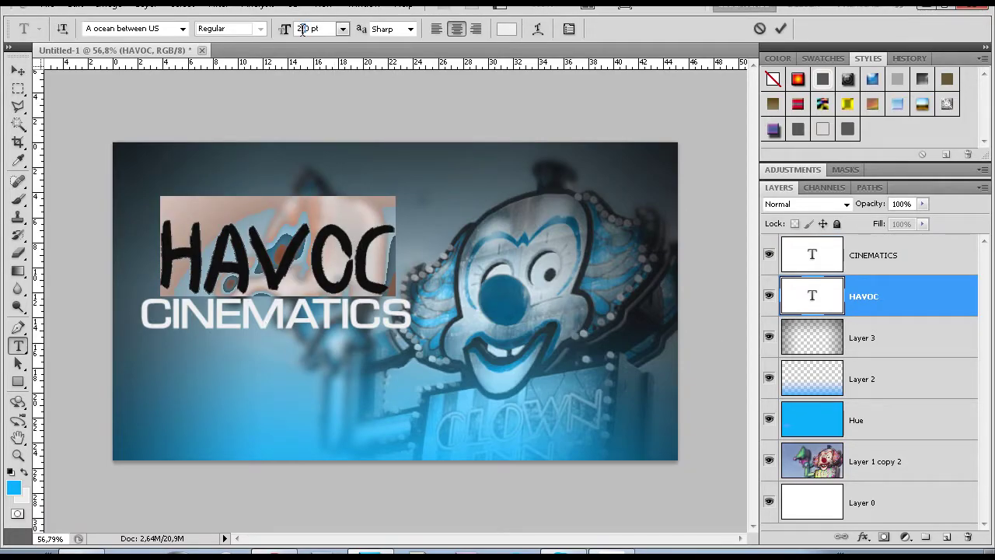
type("7")
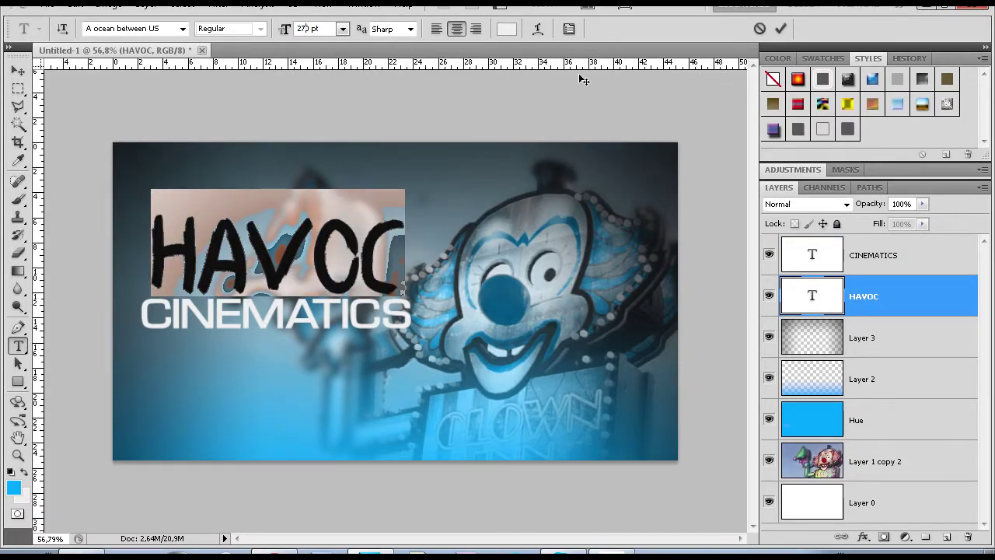
key("BackSpace")
type("9")
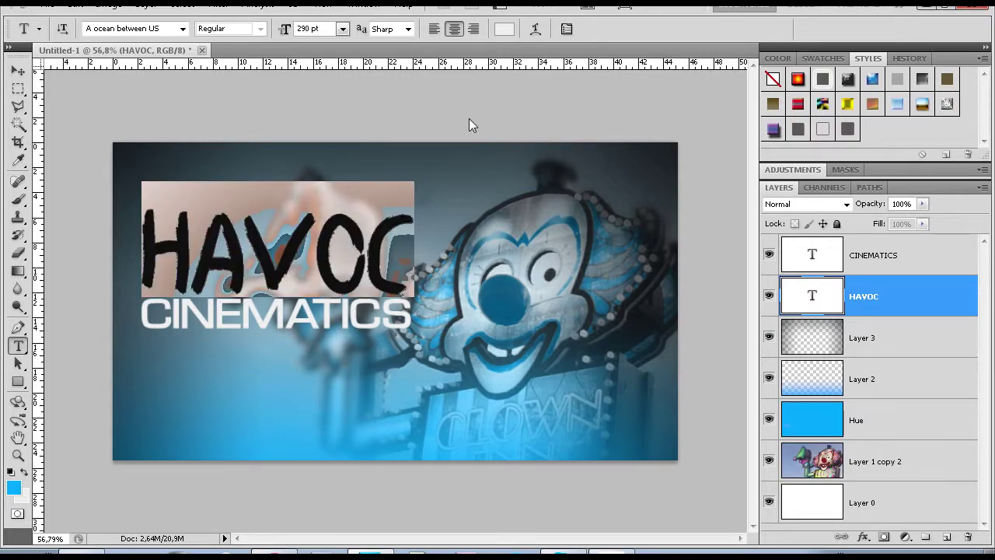
Rotate the HAVOC text slightly counterclockwise, to about -0.8°.
left_click(18, 71)
key("ctrl+t")
left_click_drag(460, 280, 459, 277)
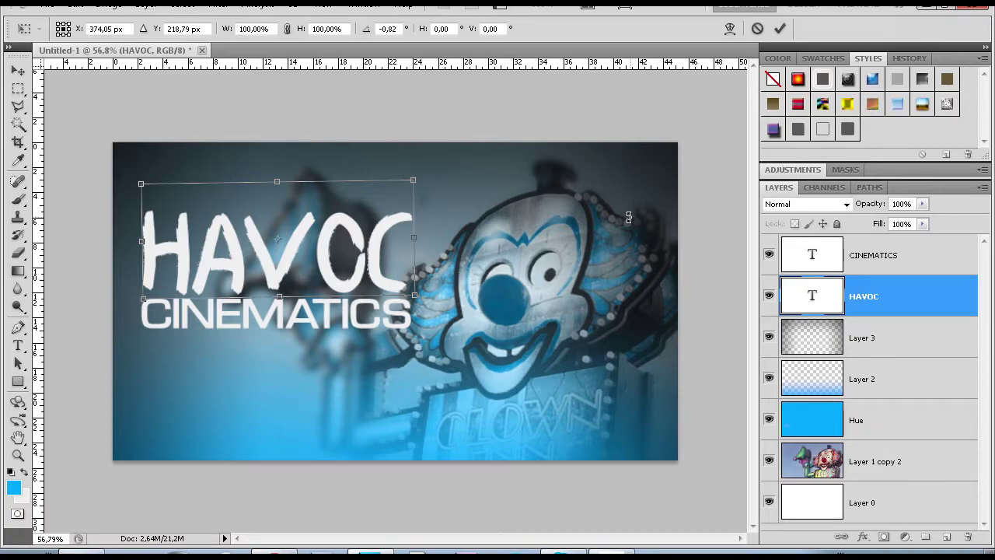
left_click(780, 28)
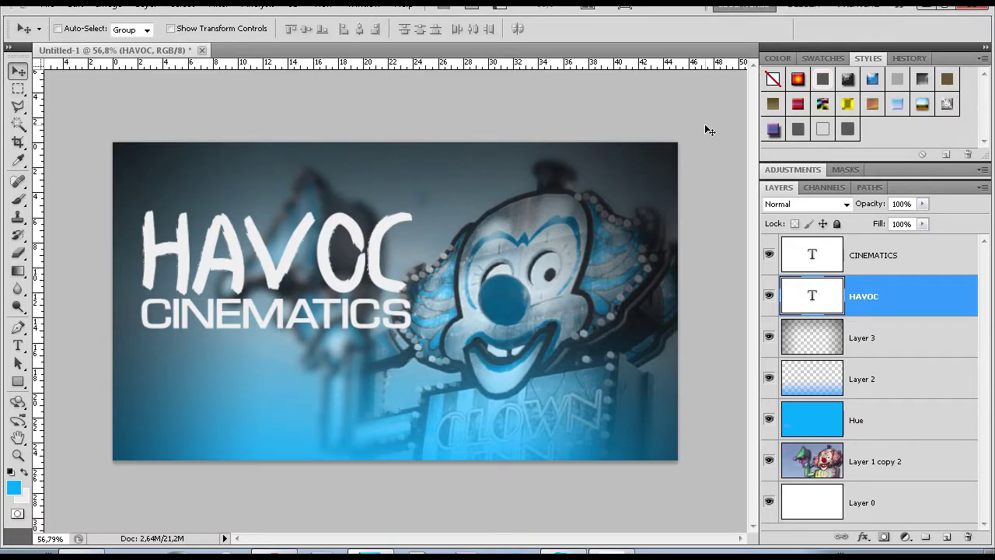
Move the HAVOC and CINEMATICS text layers together slightly down and right, and merge them into one layer.
left_click(917, 269, "shift")
left_click_drag(310, 300, 320, 334)
right_click(866, 309)
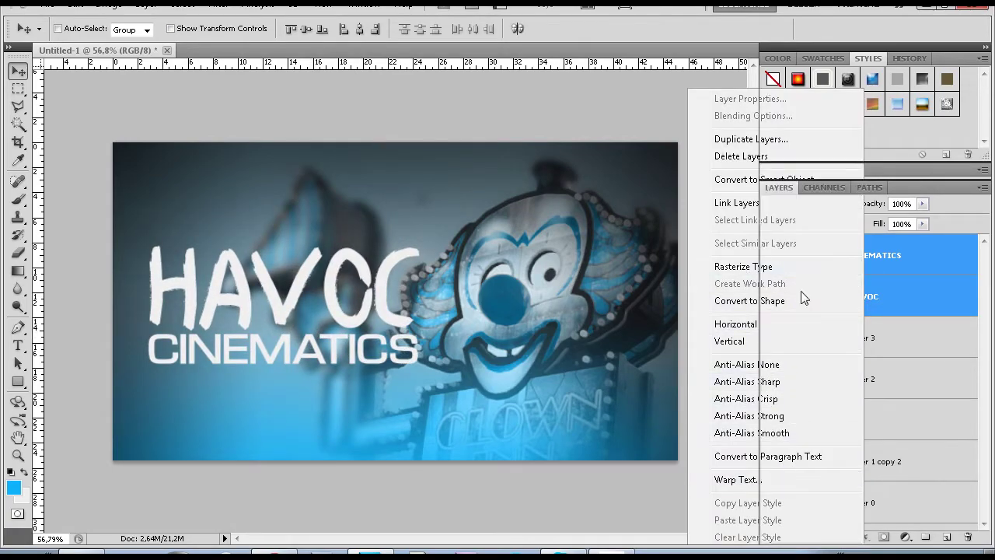
left_click(870, 289)
right_click(869, 289)
left_click(770, 503)
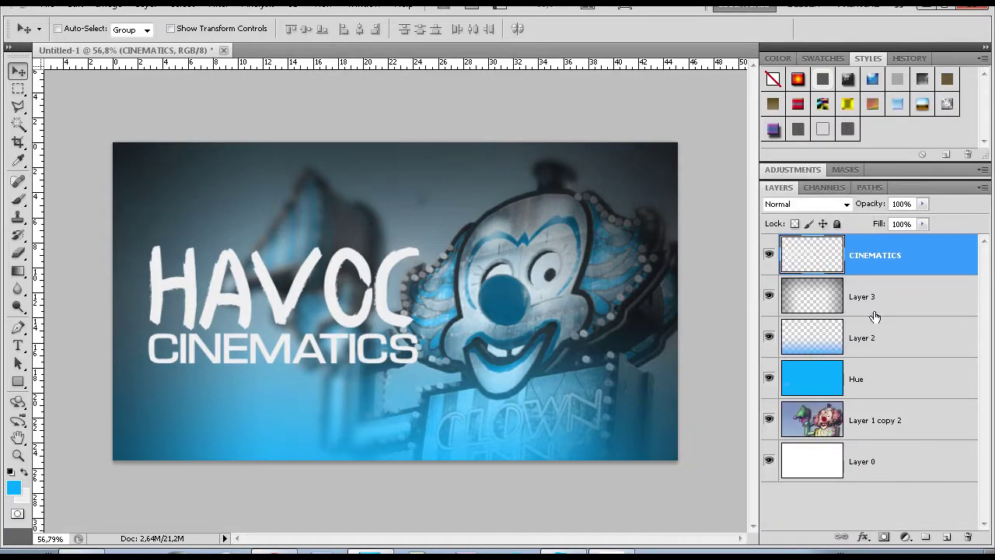
Apply a Perspective transform to the merged title so it tapers toward the clown, with height about 133% and vertical skew about 11°.
left_click(109, 5)
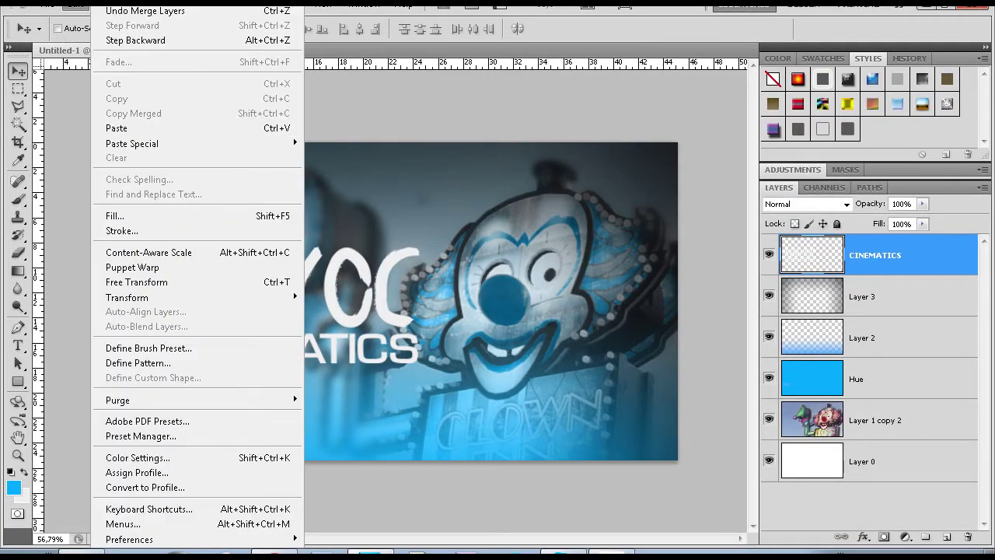
mouse_move(179, 299)
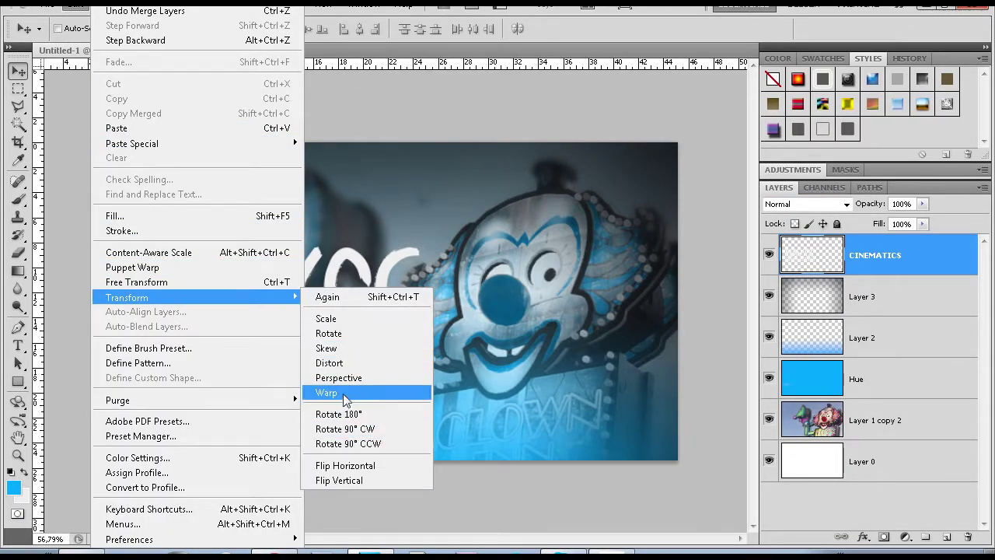
left_click(359, 378)
mouse_move(150, 248)
left_mouse_down()
mouse_move(154, 208)
mouse_move(153, 246)
mouse_move(154, 230)
left_mouse_up()
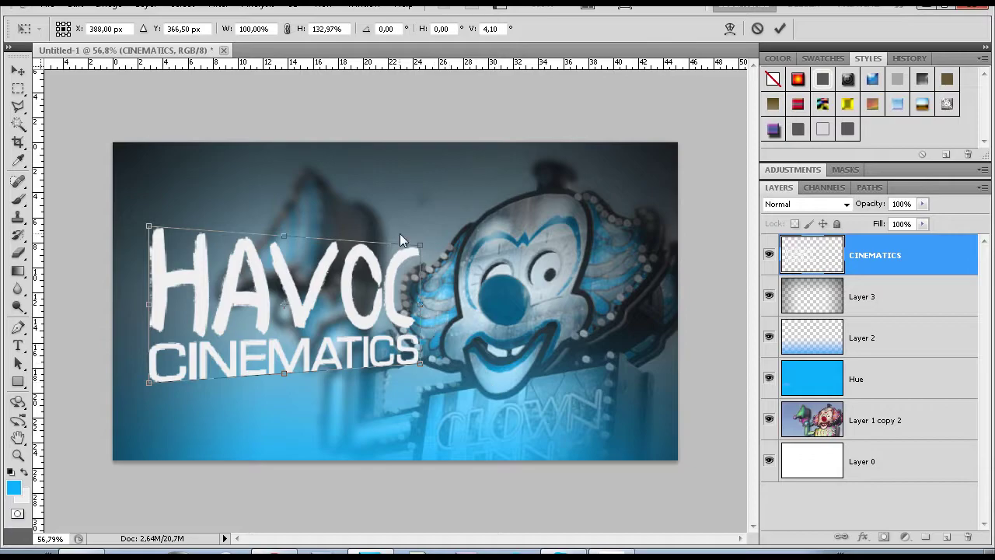
left_click_drag(420, 249, 417, 256)
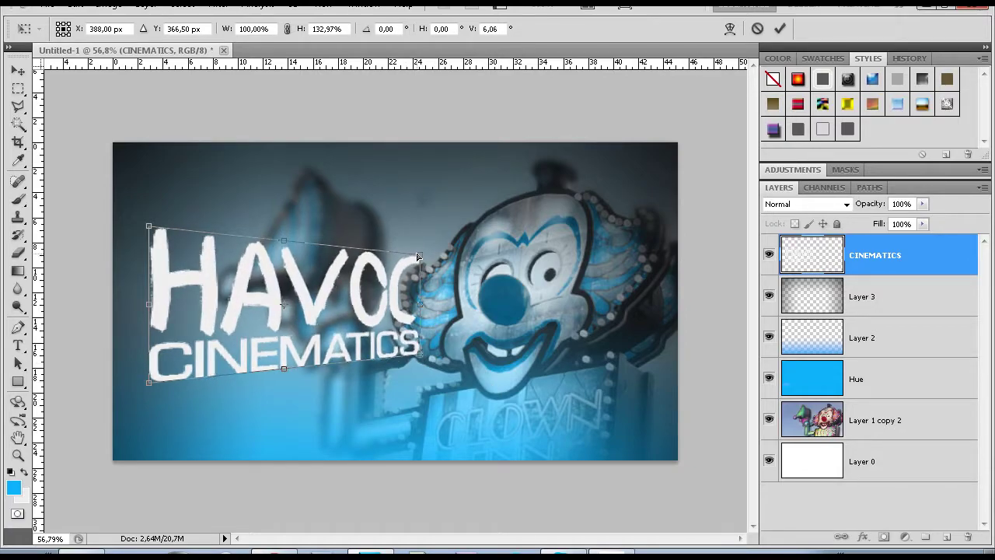
left_click_drag(422, 306, 427, 332)
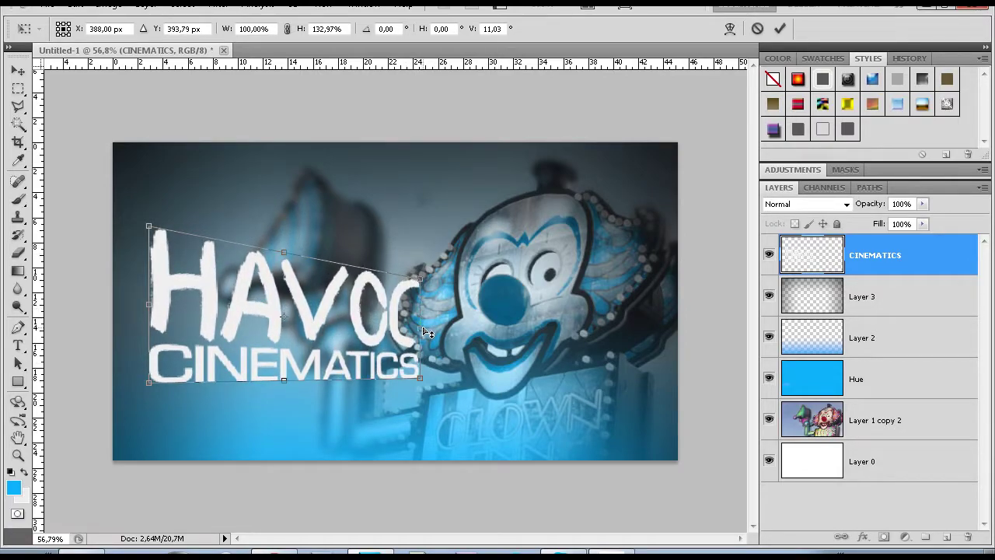
left_click(779, 29)
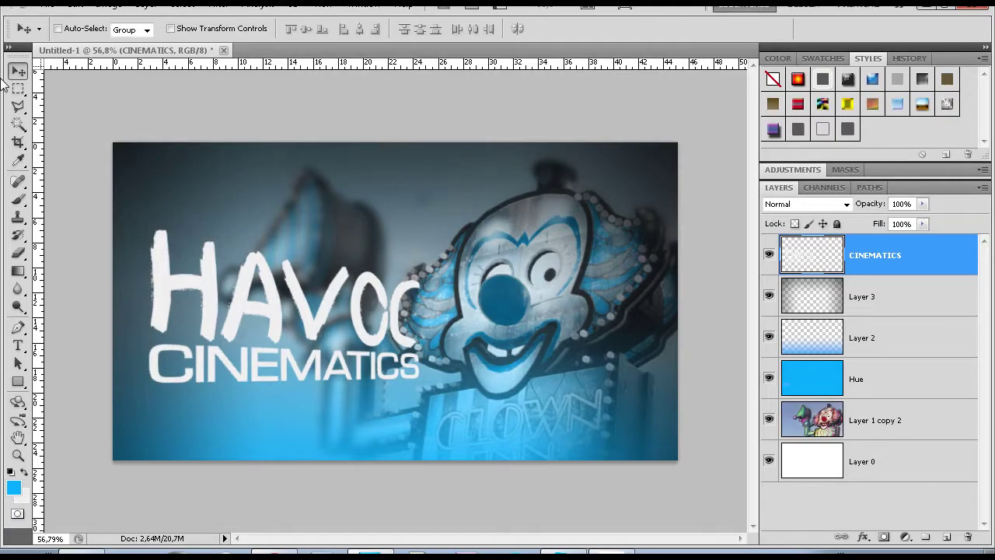
Move the title up slightly and rotate it about 3° clockwise.
left_click_drag(328, 343, 328, 333)
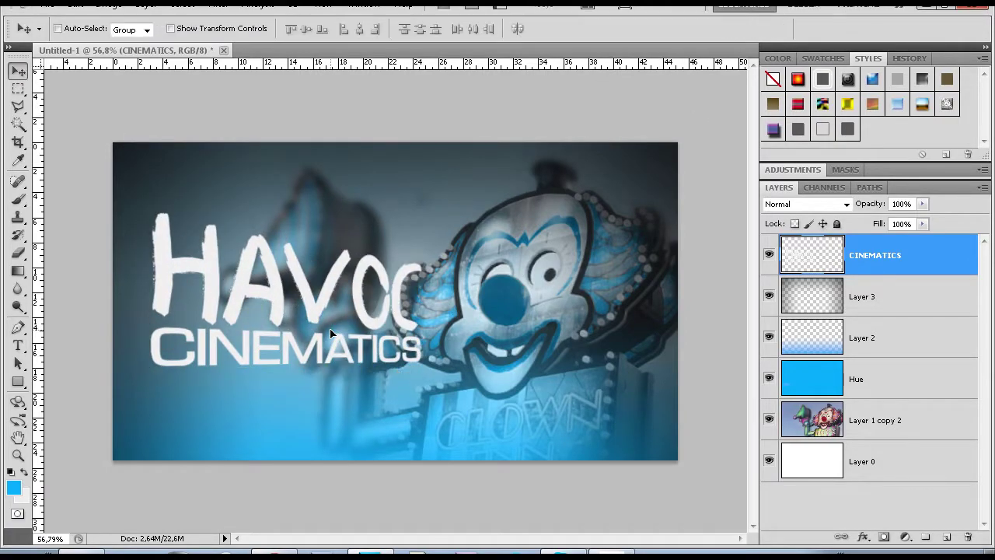
key("ctrl+t")
left_click_drag(478, 339, 389, 342)
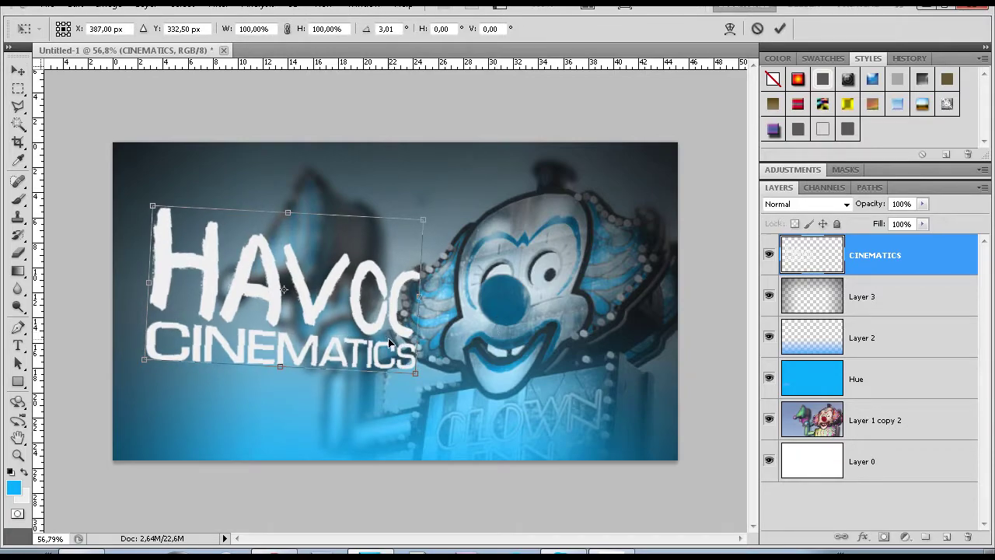
left_click(779, 31)
left_click(265, 324, "ctrl")
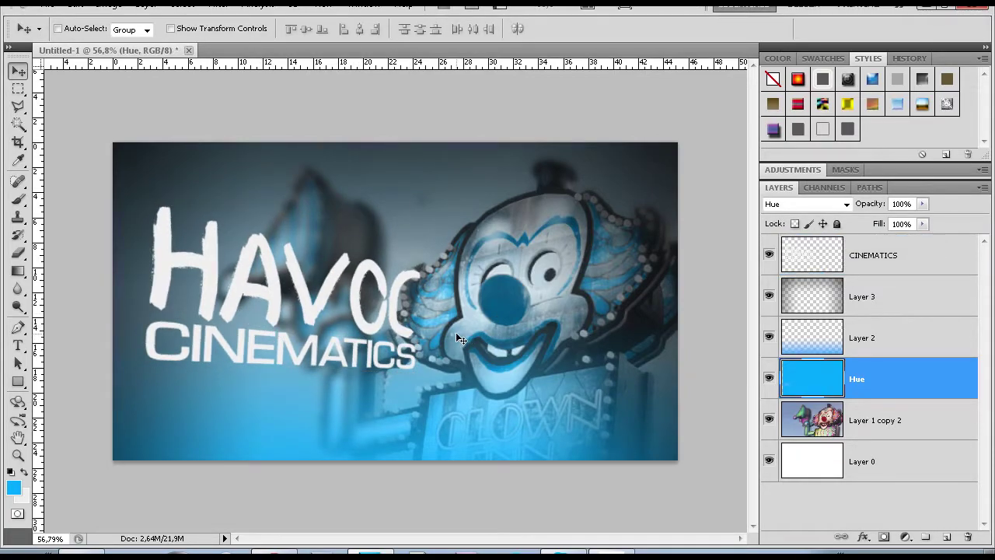
Rename the merged CINEMATICS layer as Text and nudge the title slightly to the right.
left_click(854, 257)
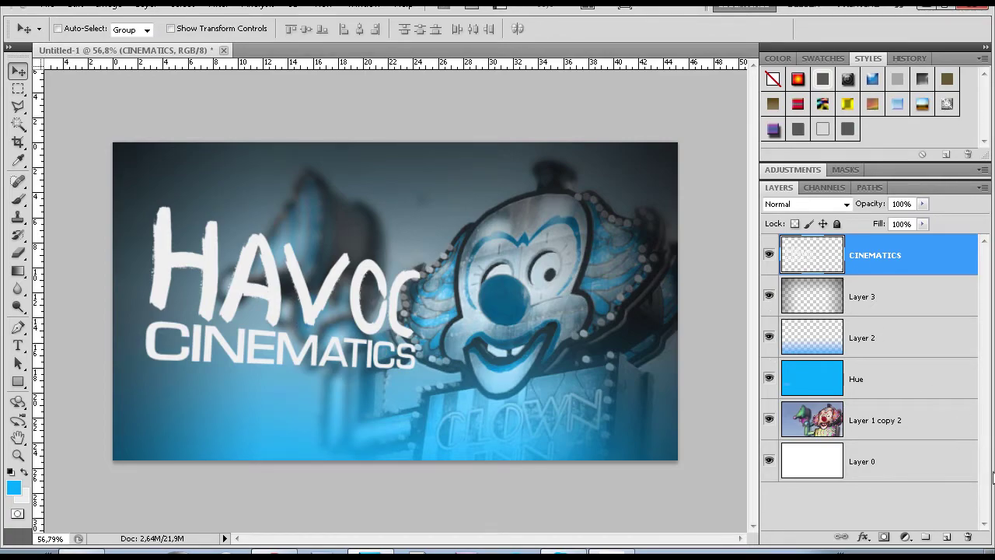
double_click(880, 265)
type("Text")
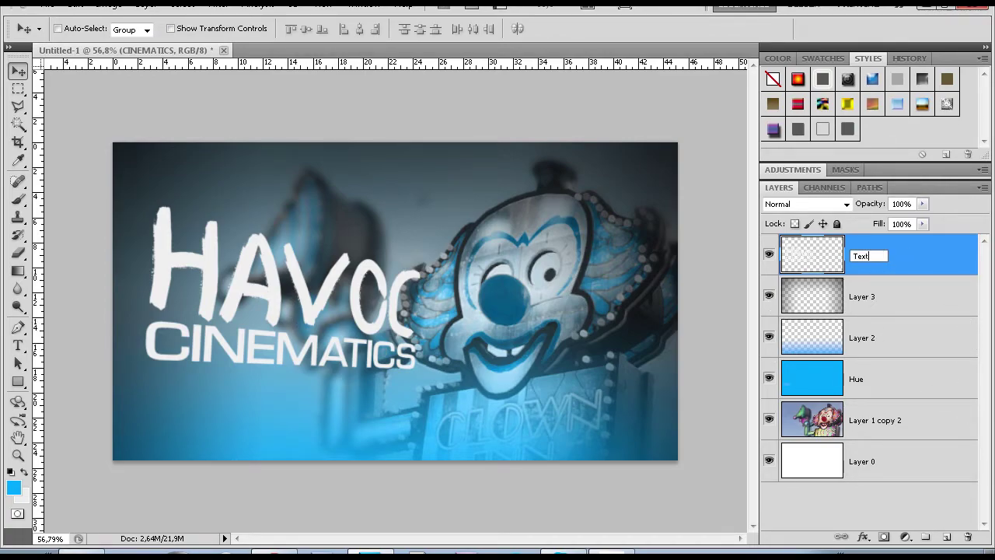
key("Return")
left_click_drag(616, 315, 626, 316)
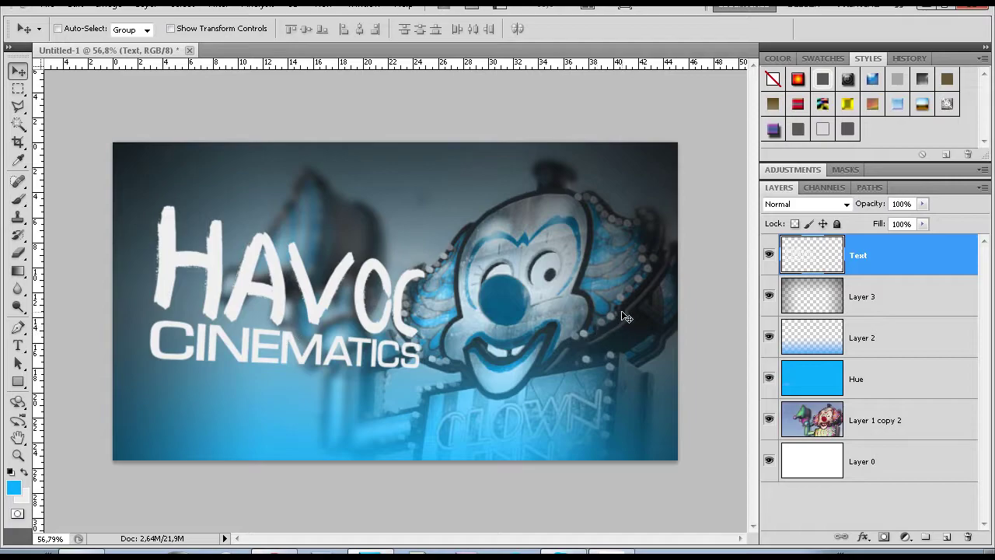
Open the Text layer's Layer Style settings clear of the title and enable a Gradient Overlay.
scroll(459, 241, "down", 5)
scroll(390, 354, "up", 4)
key("alt")
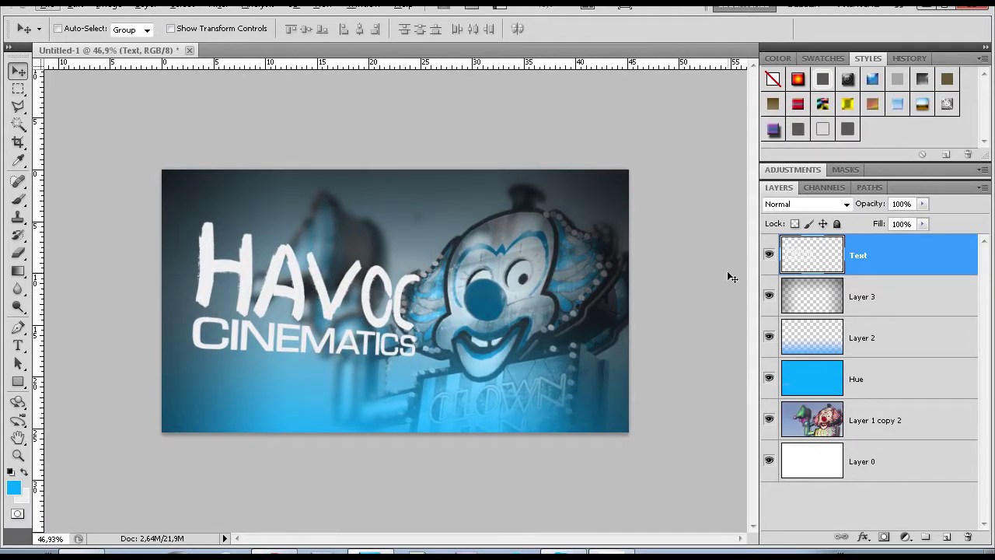
key("l")
key("y")
key("b")
left_click_drag(544, 141, 702, 262)
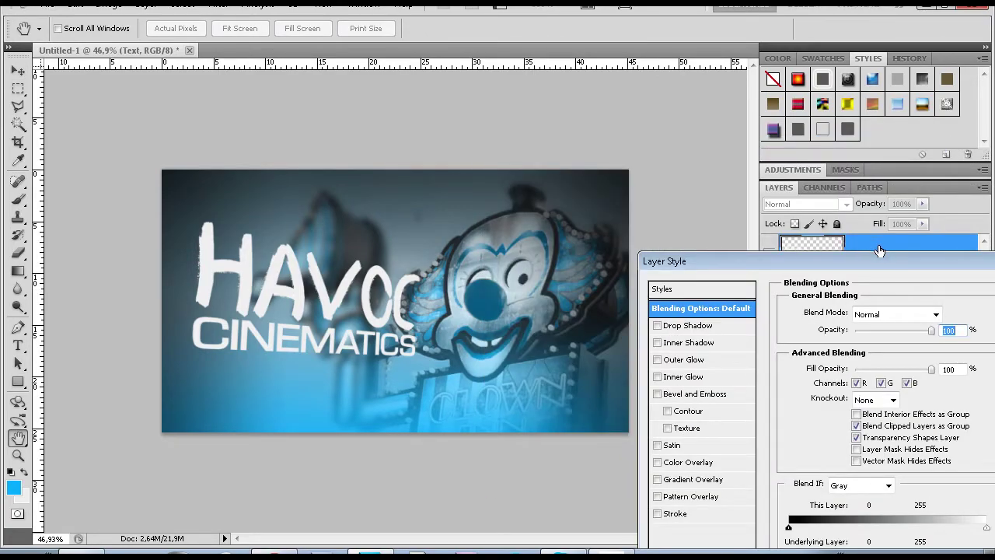
left_click_drag(878, 263, 800, 149)
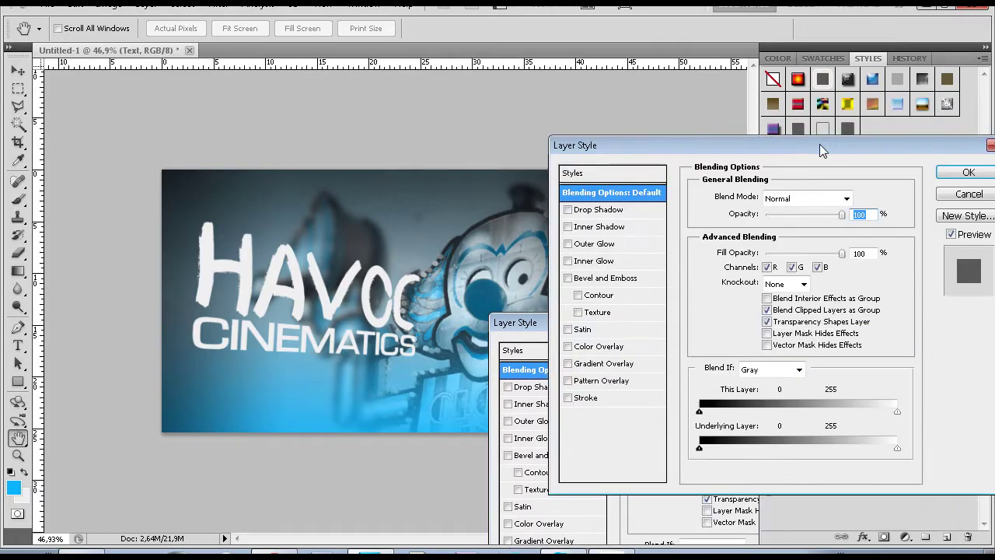
left_click(568, 363)
Set the overlay gradient's black starting colour stop to light grey d2d2d2, keeping the white end stop.
left_click(779, 227)
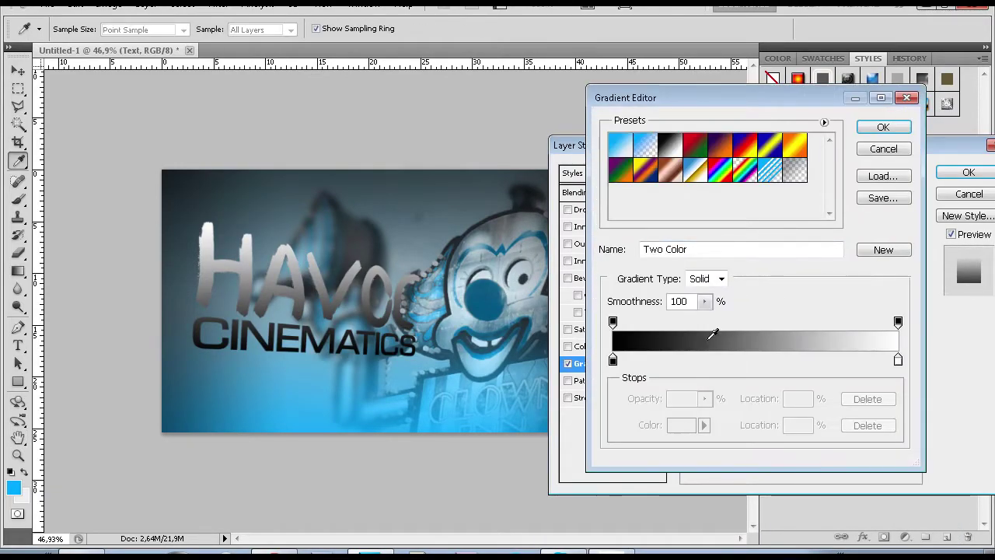
left_click(612, 360)
left_click(681, 424)
left_click(661, 219)
left_click_drag(662, 219, 642, 181)
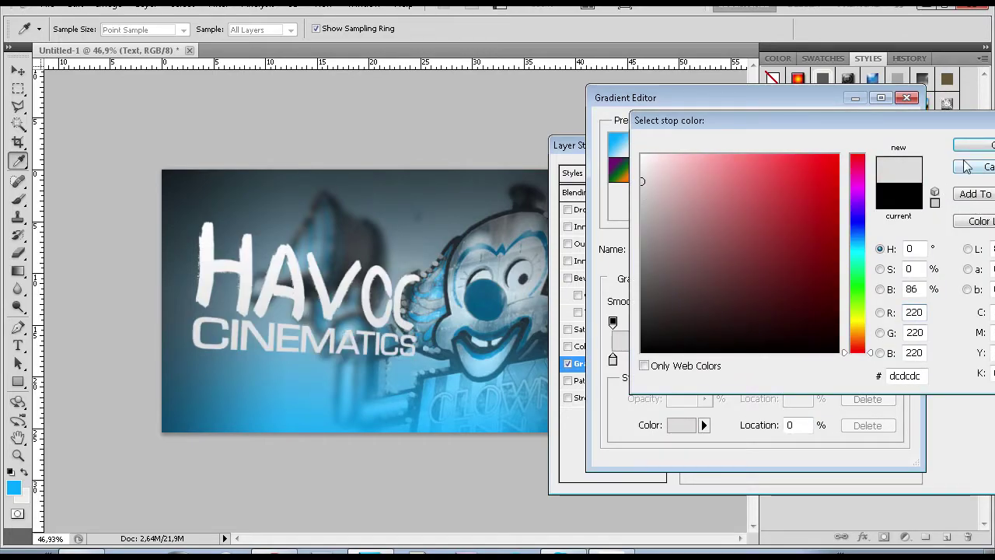
left_click(854, 251)
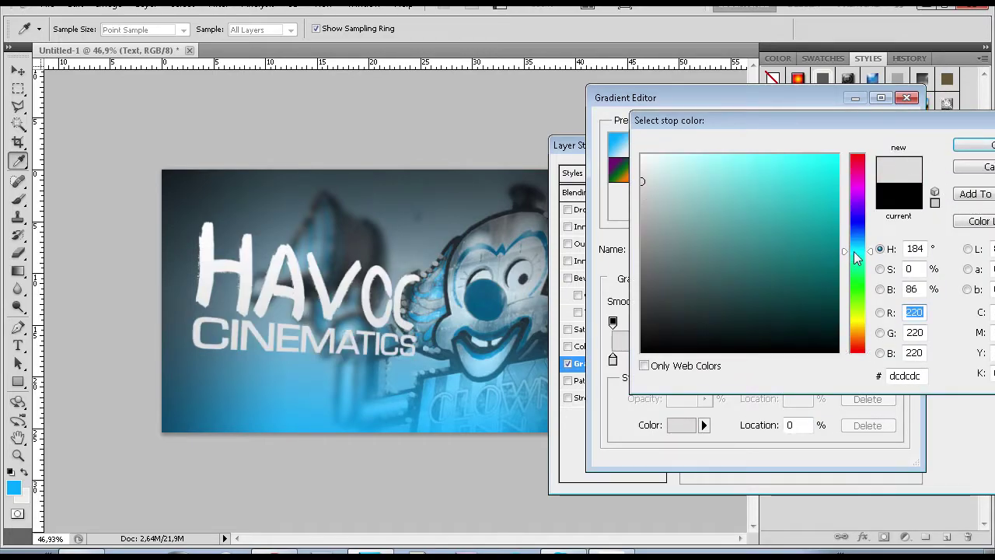
left_click(812, 185)
left_click_drag(850, 143, 637, 177)
left_click(670, 192)
left_click(642, 191)
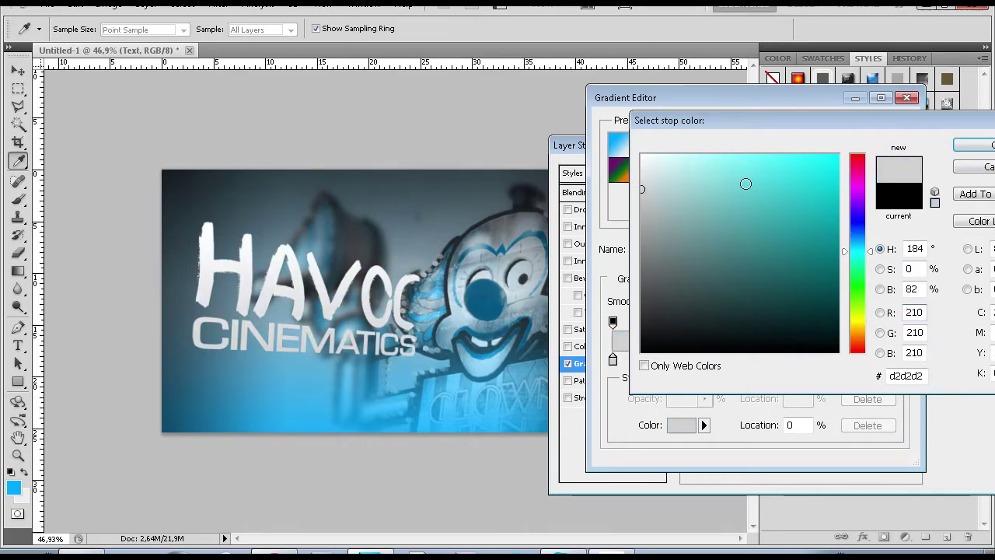
left_click(971, 145)
left_click(891, 125)
Set the Gradient Overlay's angle to 87°.
left_click(765, 268)
left_click(766, 270)
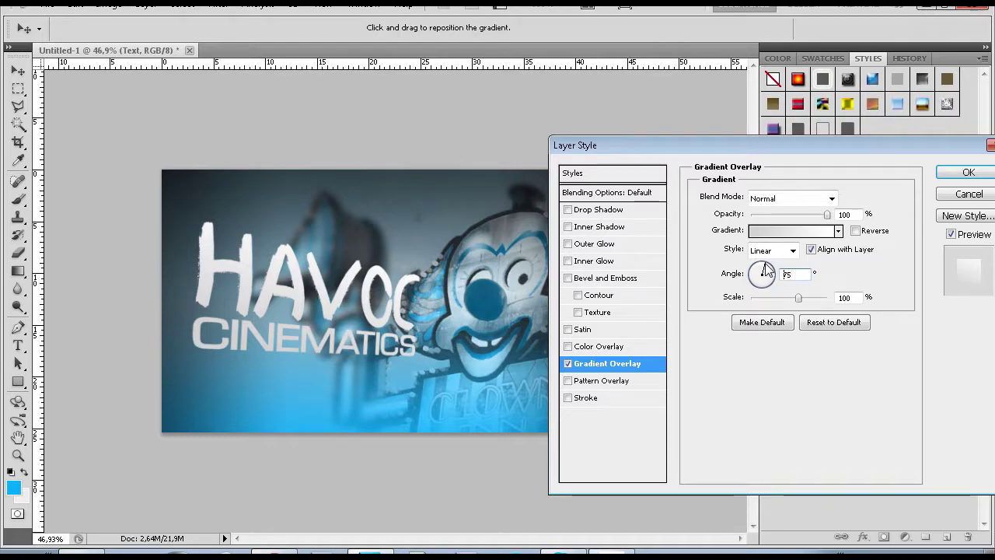
left_click(764, 268)
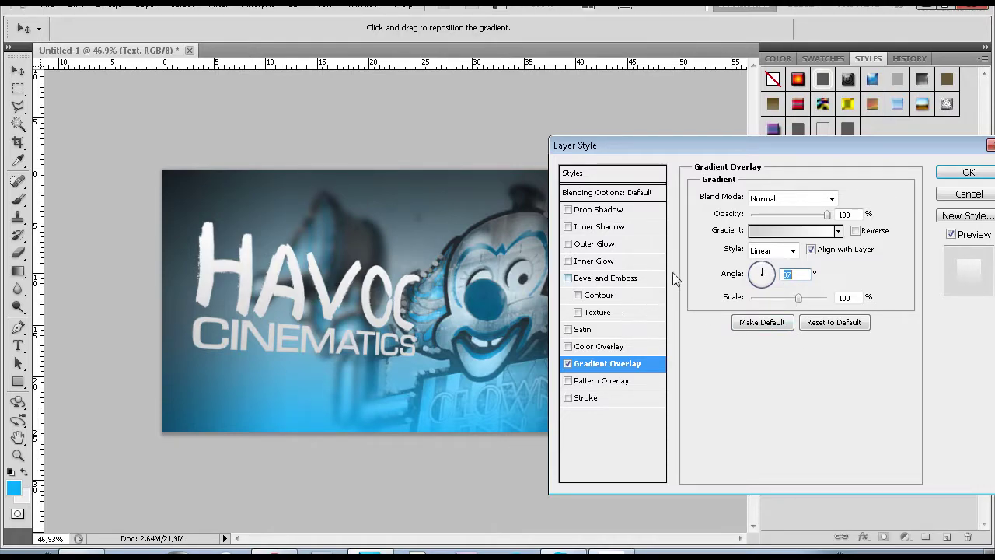
Add a black outside Stroke to the Text layer with size 6 px and opacity 22%.
left_click(583, 398)
left_click_drag(753, 196, 758, 201)
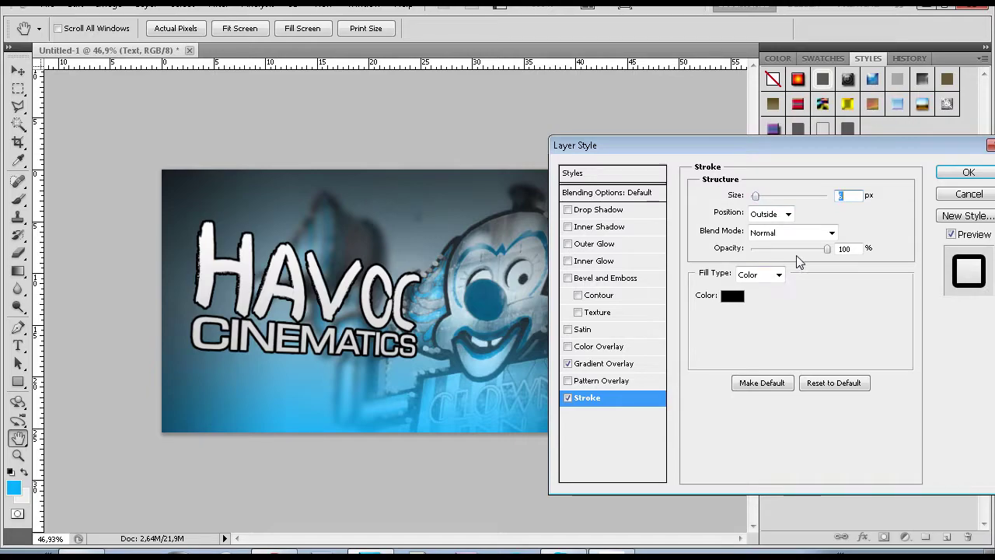
left_click_drag(796, 251, 765, 249)
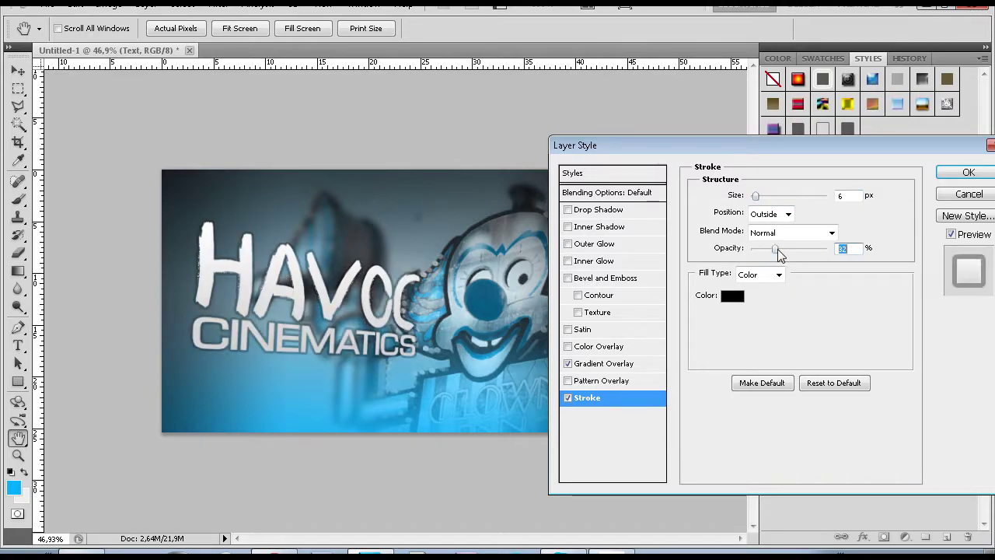
left_click(769, 250)
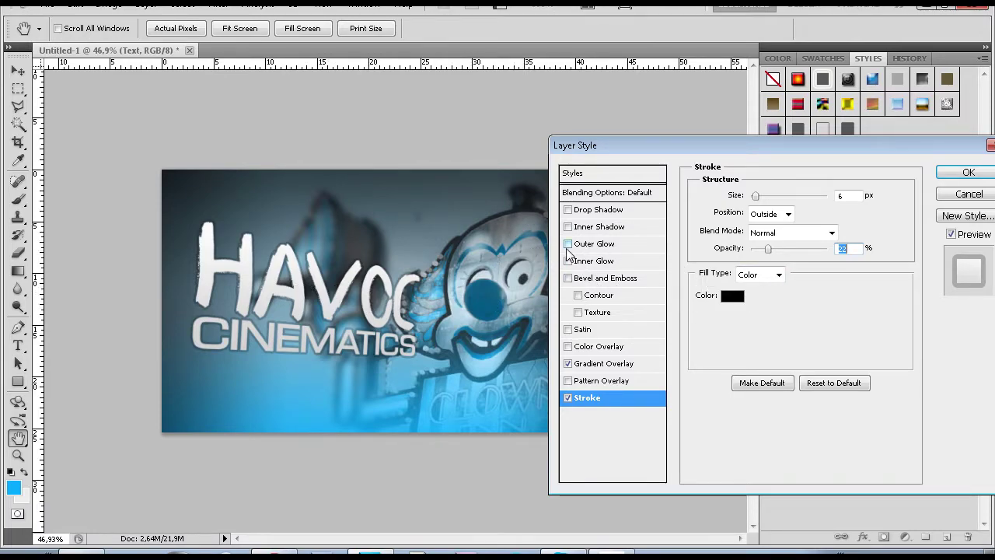
Enable an Outer Glow on the Text layer with Normal blend mode and black as the glow colour.
left_click(596, 243)
left_click(792, 198)
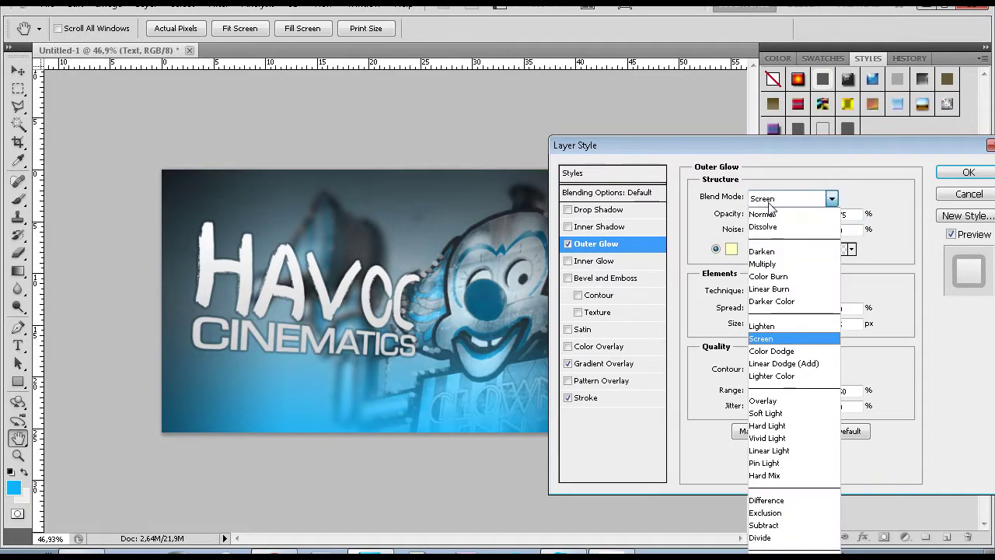
left_click(772, 208)
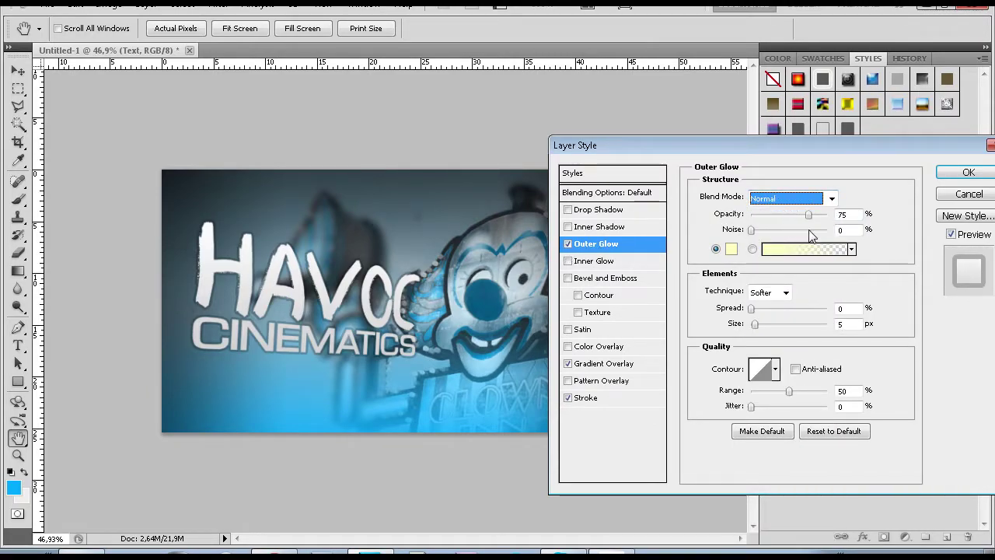
left_click(730, 249)
left_click(651, 339)
left_click(641, 346)
left_click(971, 145)
Set the Outer Glow's spread to 6%, size to 21 px and opacity to 31%, and apply the layer style.
mouse_move(765, 325)
left_mouse_down()
mouse_move(779, 326)
mouse_move(764, 326)
mouse_move(758, 309)
left_mouse_up()
left_click_drag(773, 219, 774, 214)
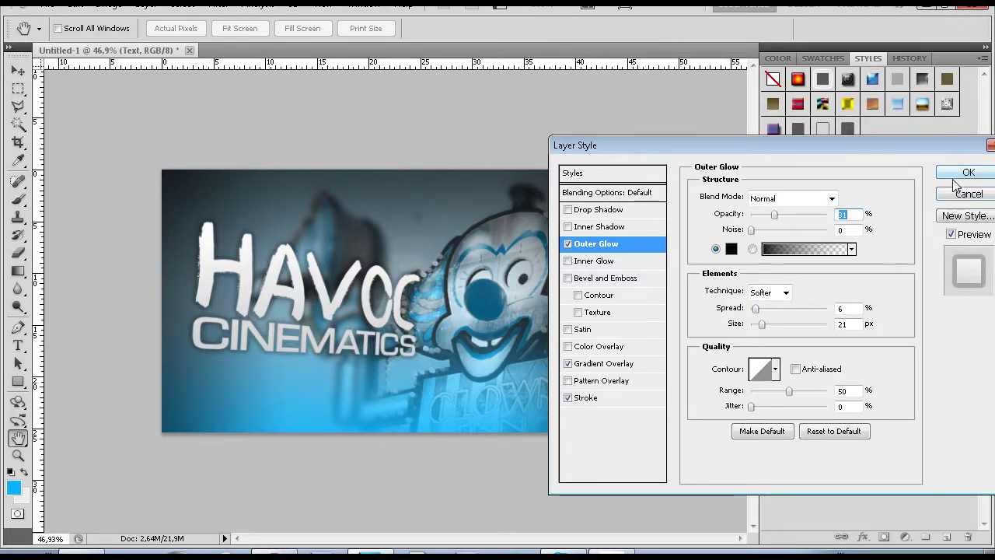
left_click(964, 174)
scroll(432, 232, "down", 4)
scroll(449, 364, "down", 1)
scroll(418, 350, "up", 5)
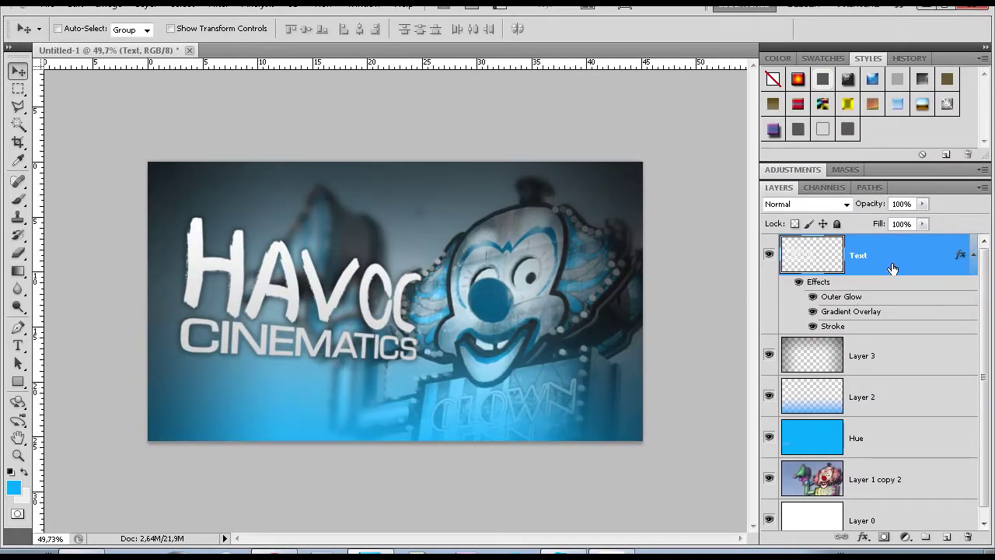
Reopen the Text layer's Outer Glow settings and change the glow colour to bright blue.
key("h")
double_click(891, 268)
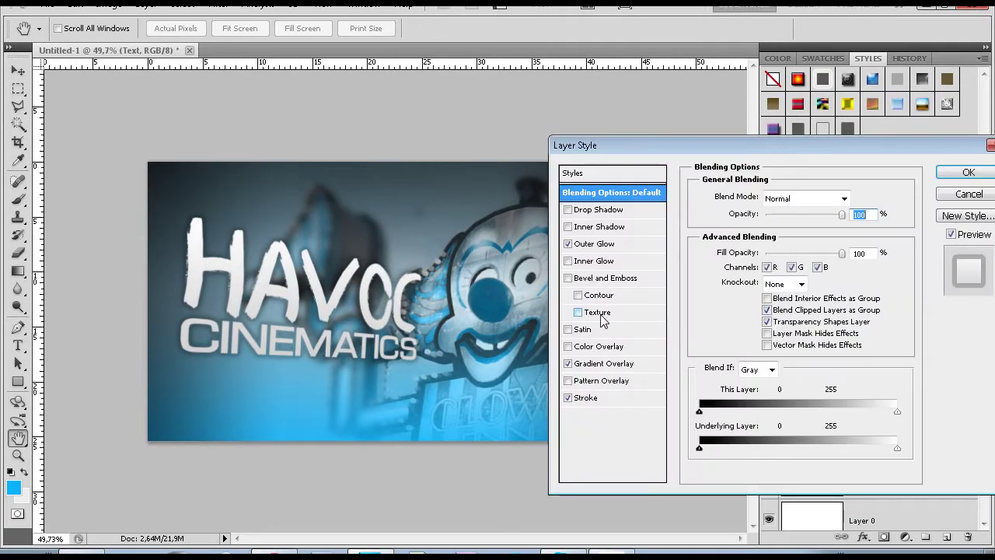
left_click(598, 244)
left_click(702, 225)
left_click(857, 237)
left_click_drag(856, 234, 857, 240)
left_click_drag(808, 210, 837, 155)
left_click(981, 150)
Set the Outer Glow's size to 250 px and its opacity to 20%, and apply the layer style.
left_click_drag(770, 324, 866, 328)
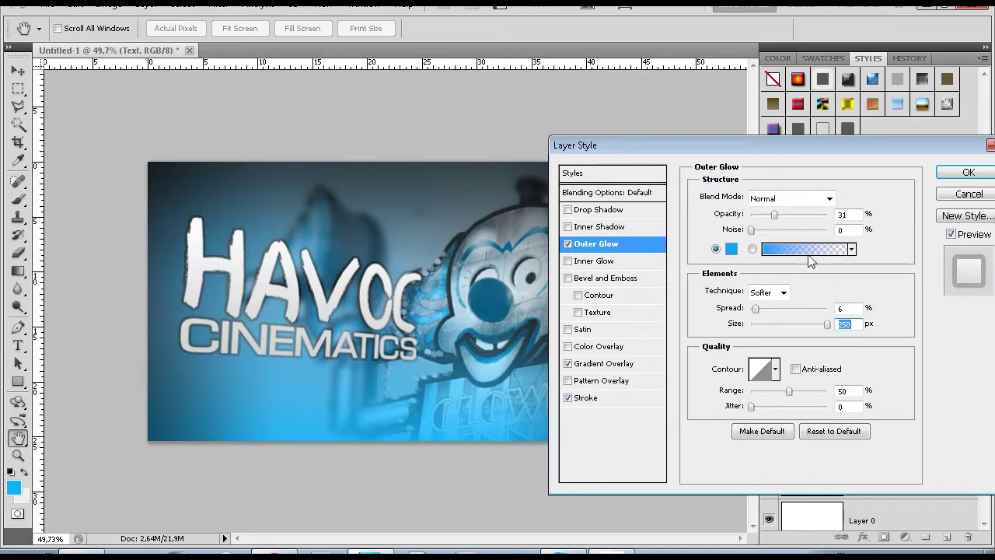
left_click_drag(774, 214, 791, 228)
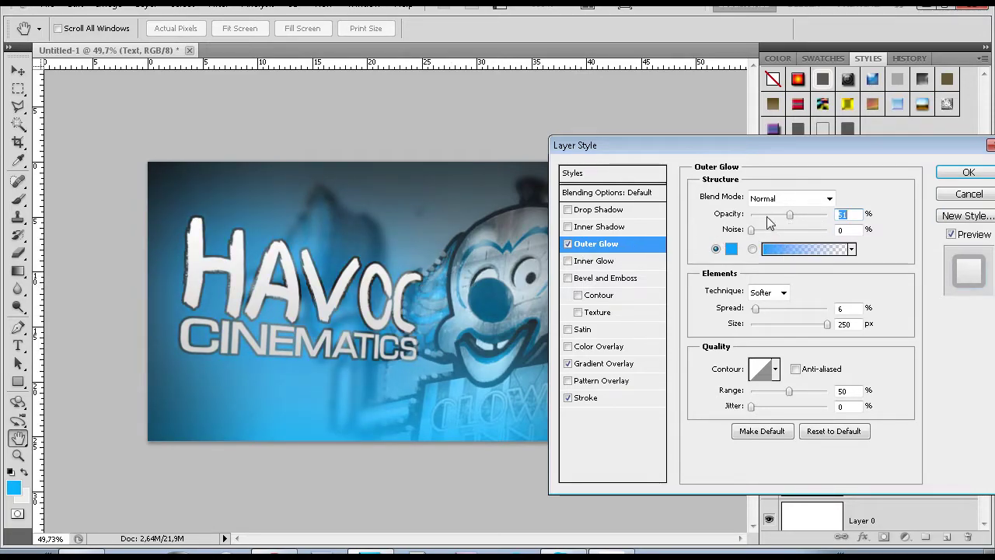
left_click(969, 173)
key("ctrl+minus")
scroll(428, 260, "down", 2)
scroll(462, 276, "up", 2)
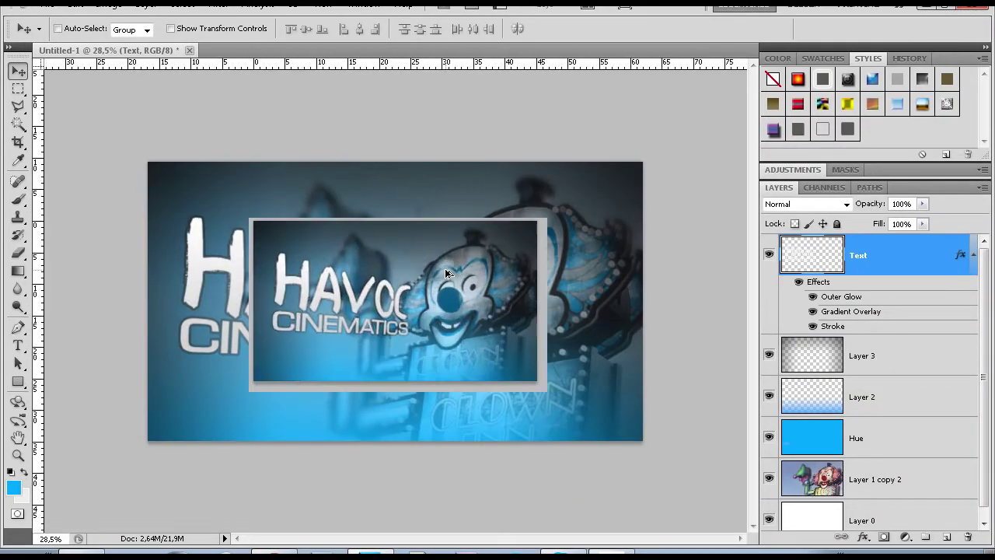
scroll(447, 273, "up", 3)
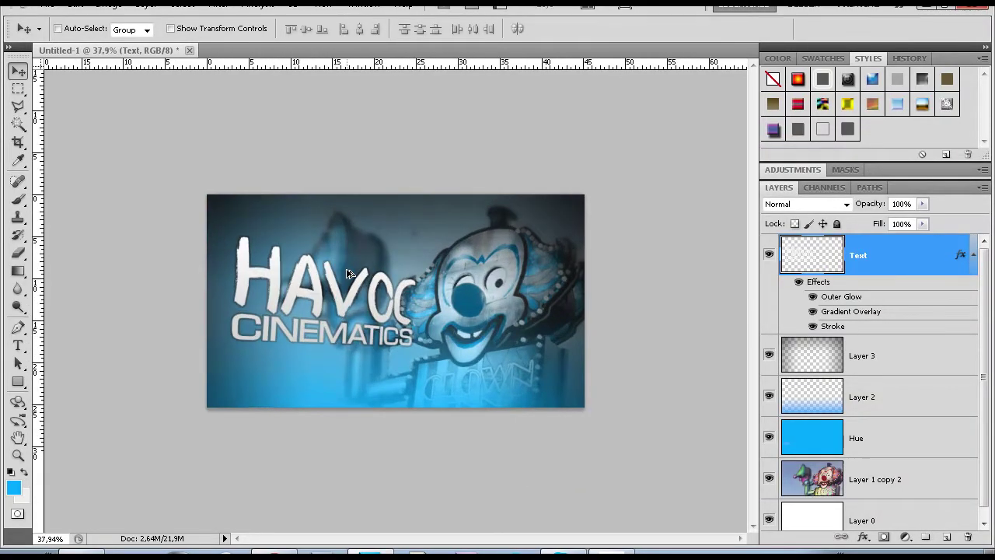
Try three different preset styles on the Text layer, undoing each one.
left_click(874, 80)
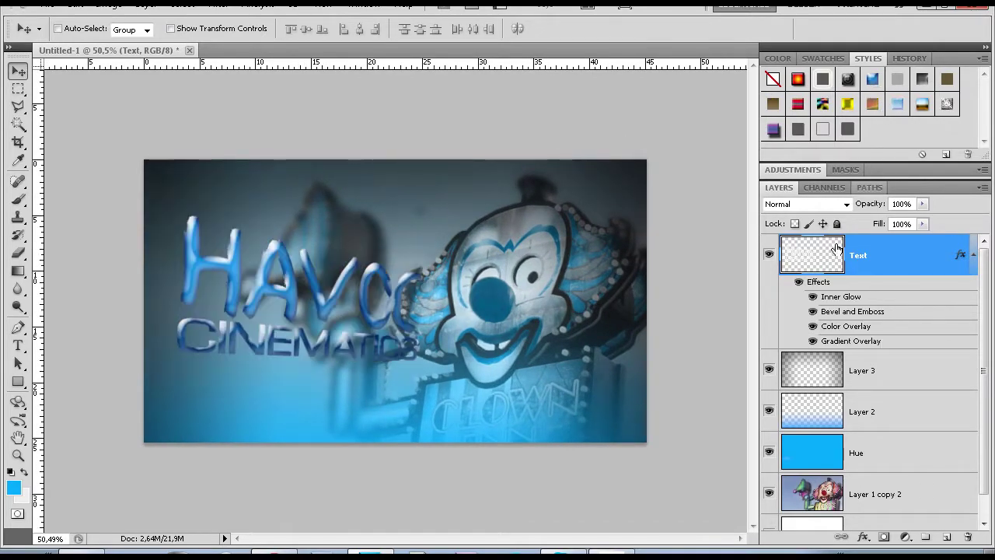
key("ctrl+z")
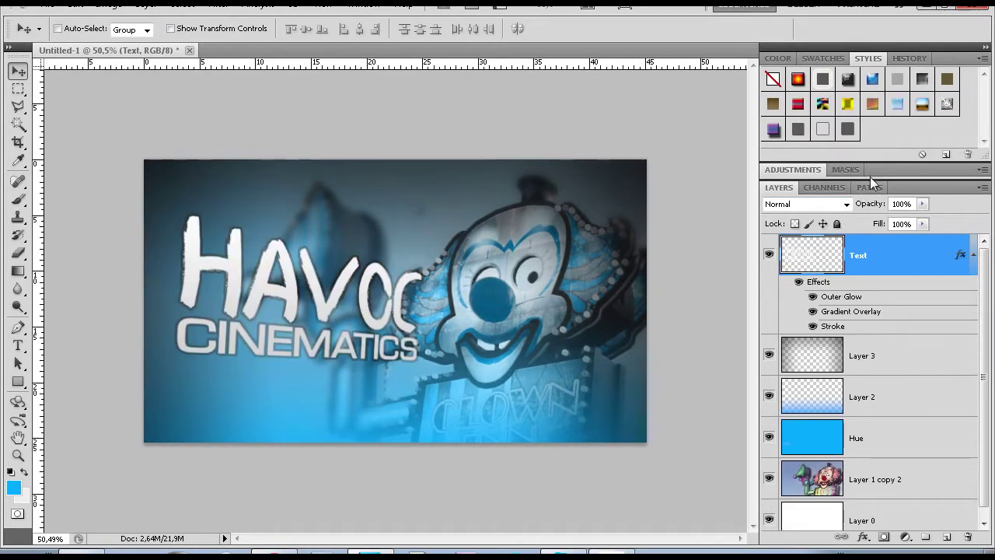
left_click(822, 129)
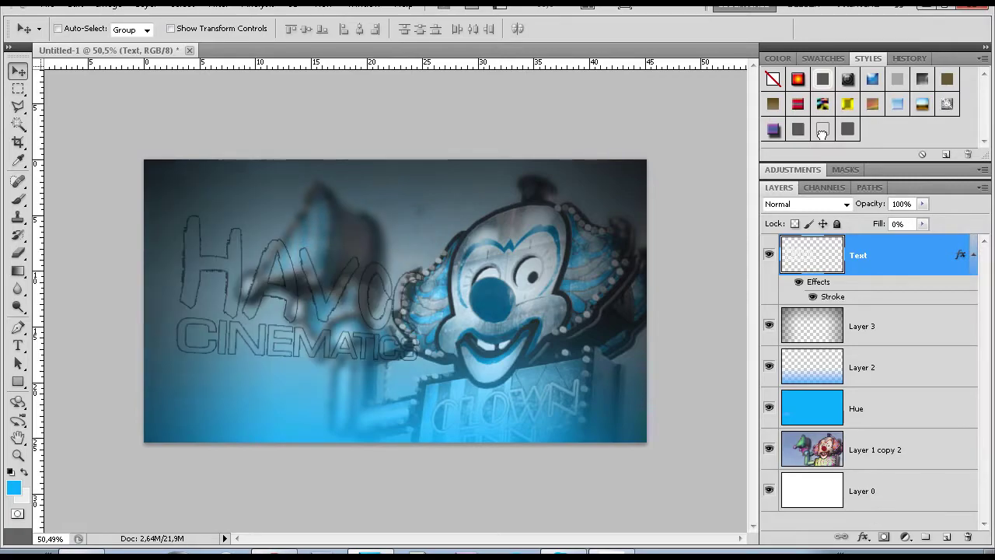
key("ctrl+z")
scroll(402, 220, "down", 2)
scroll(402, 220, "up", 3)
left_click(795, 129)
key("ctrl+z")
Change the Text layer's Outer Glow colour to black.
double_click(847, 258)
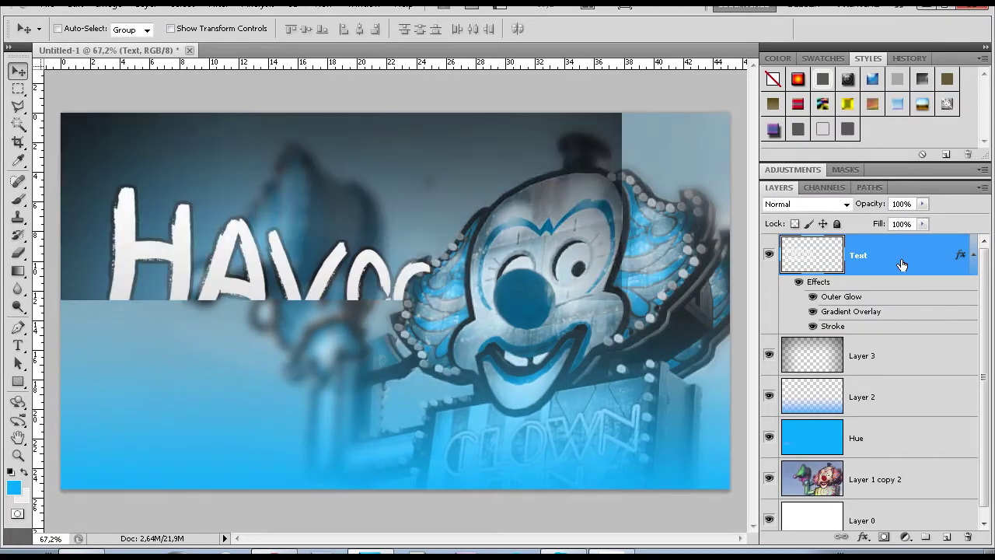
left_click(595, 244)
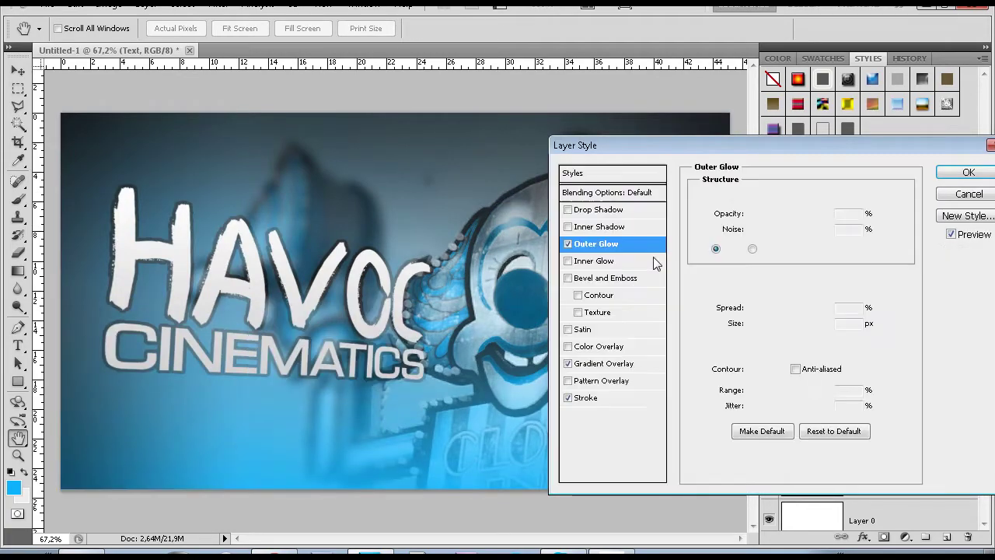
left_click(731, 248)
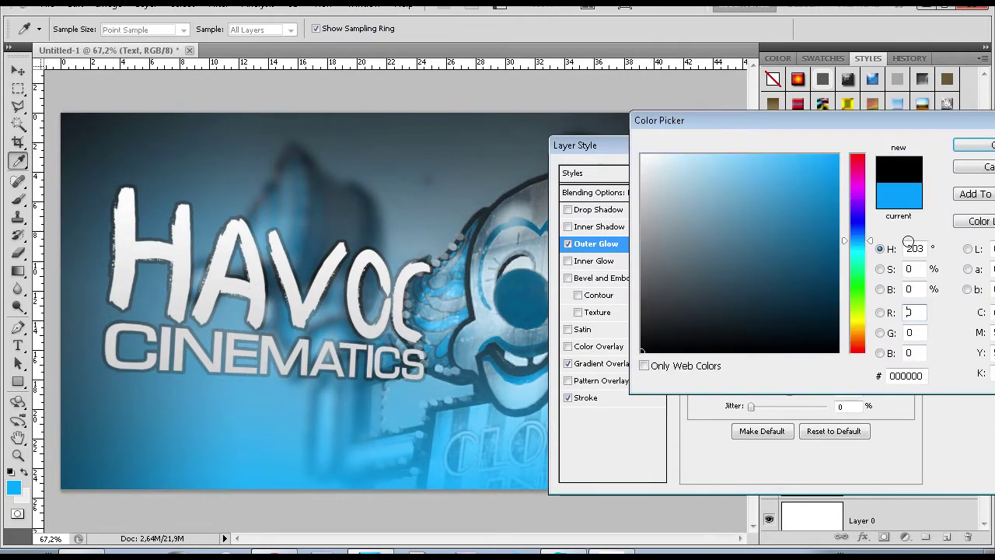
left_click(973, 145)
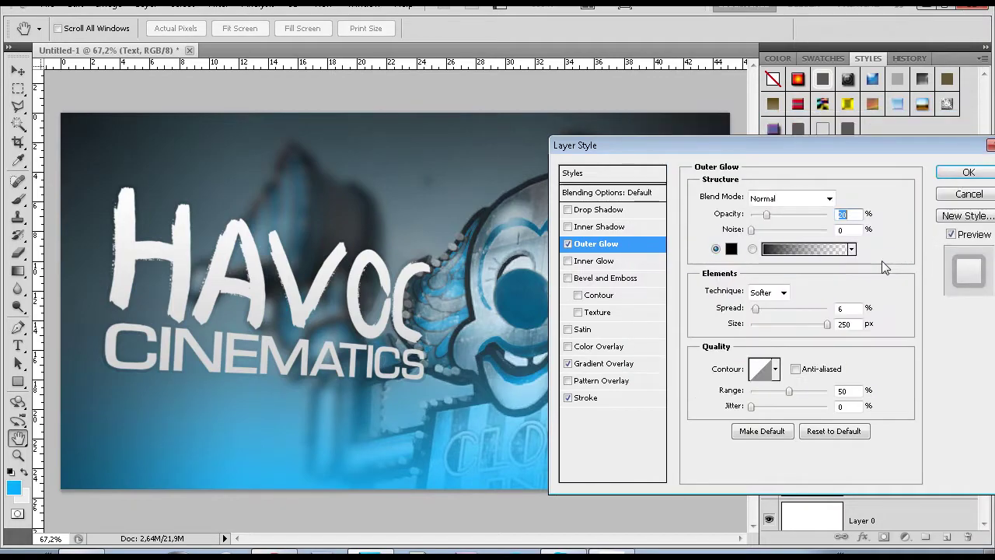
Set the Outer Glow's size to 49 px and opacity to 36%, and apply the layer style.
left_click_drag(783, 325, 768, 328)
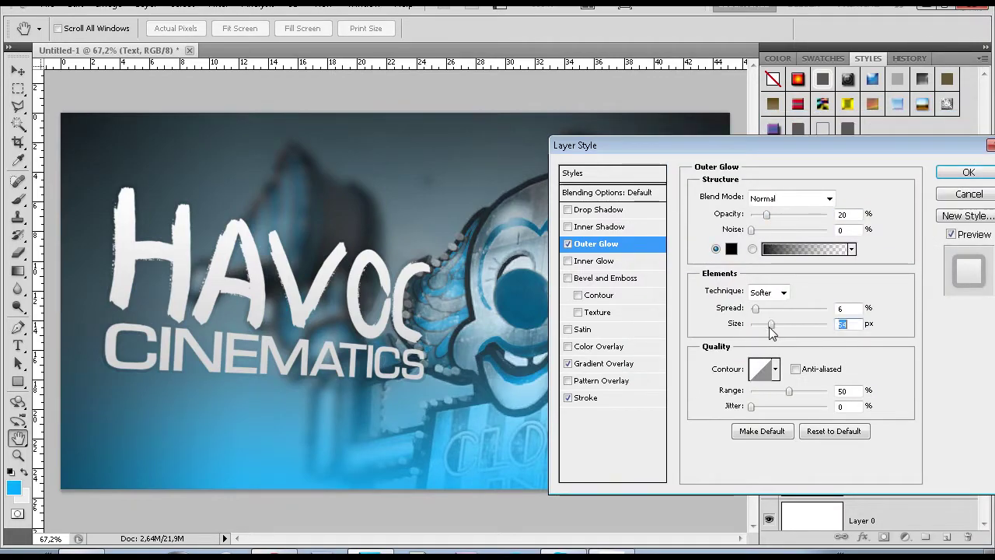
left_click_drag(766, 215, 827, 215)
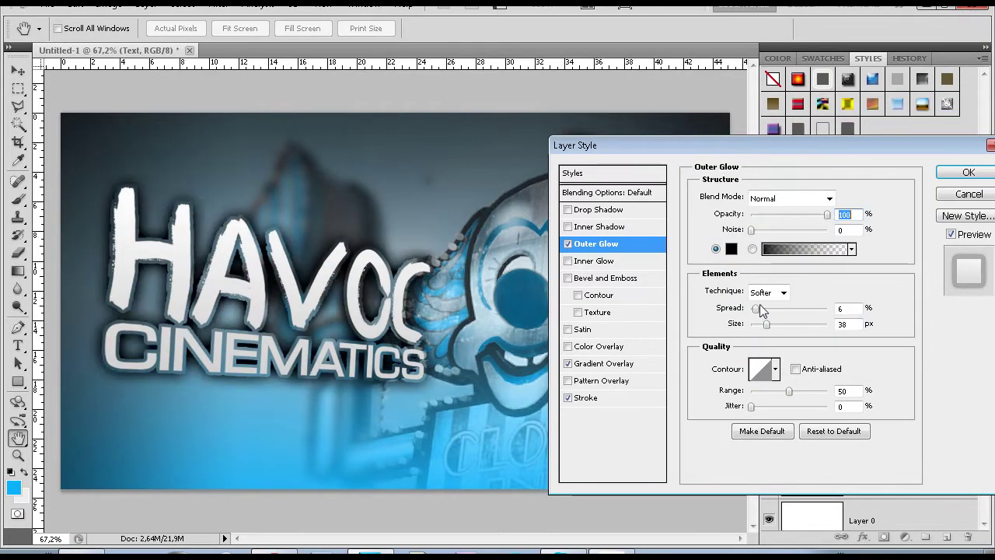
left_click_drag(768, 324, 770, 327)
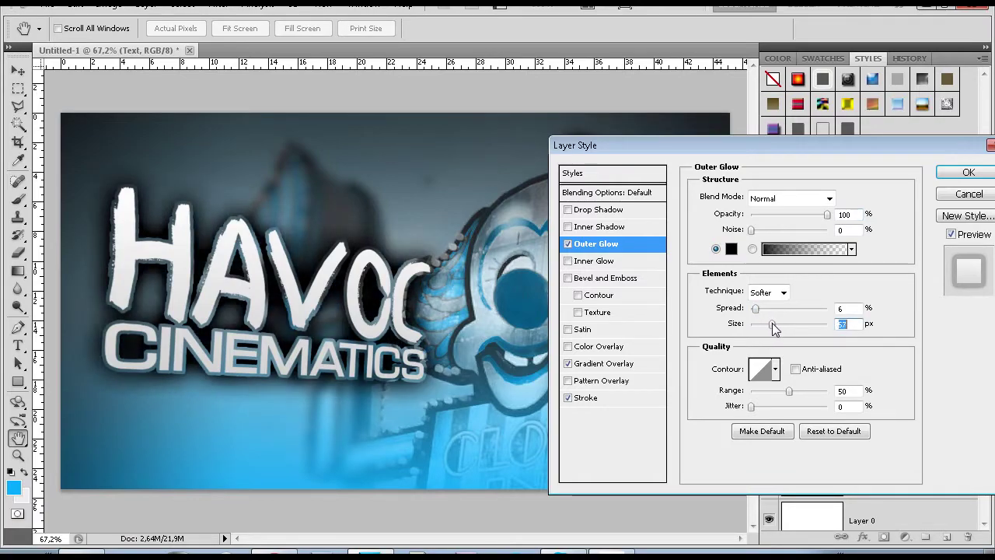
left_click(771, 215)
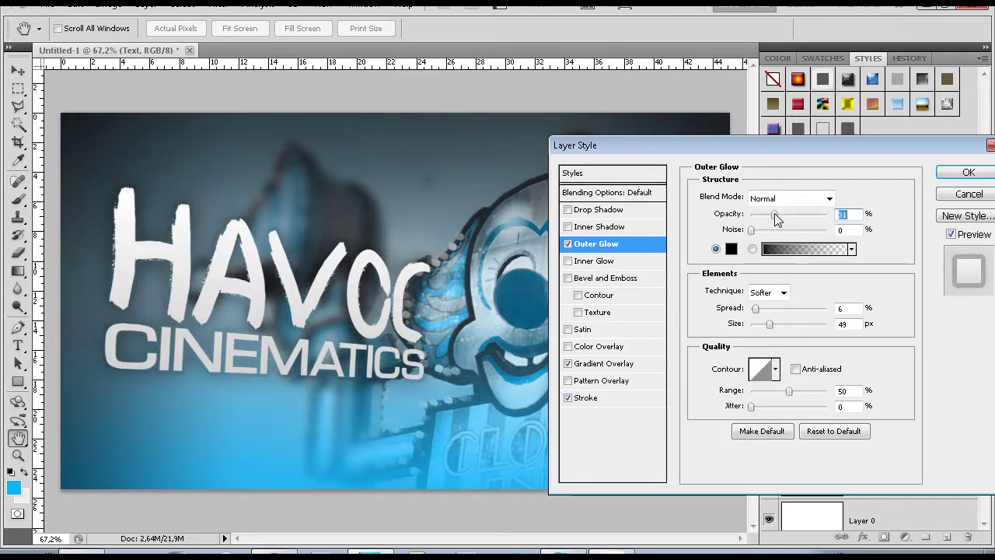
left_click(791, 215)
left_click(781, 216)
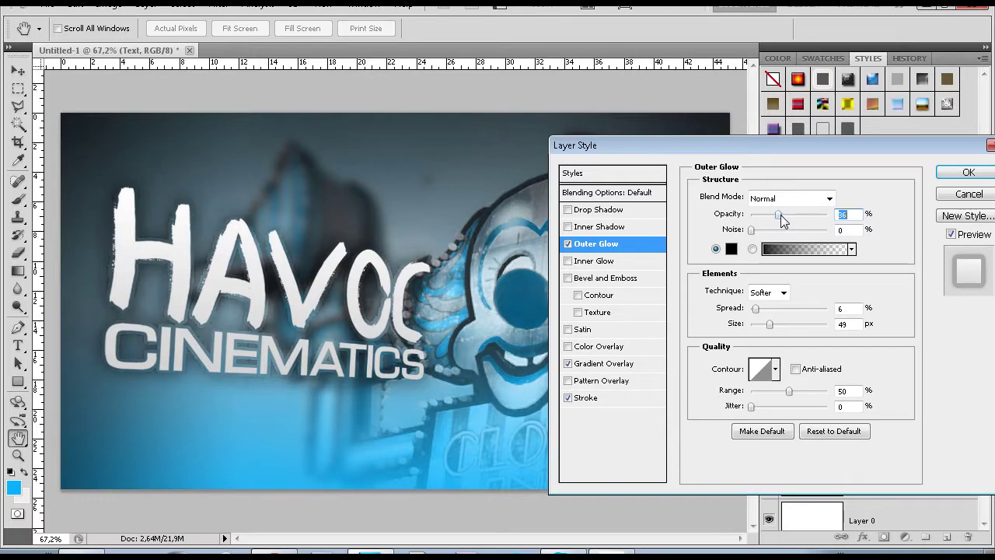
key("Return")
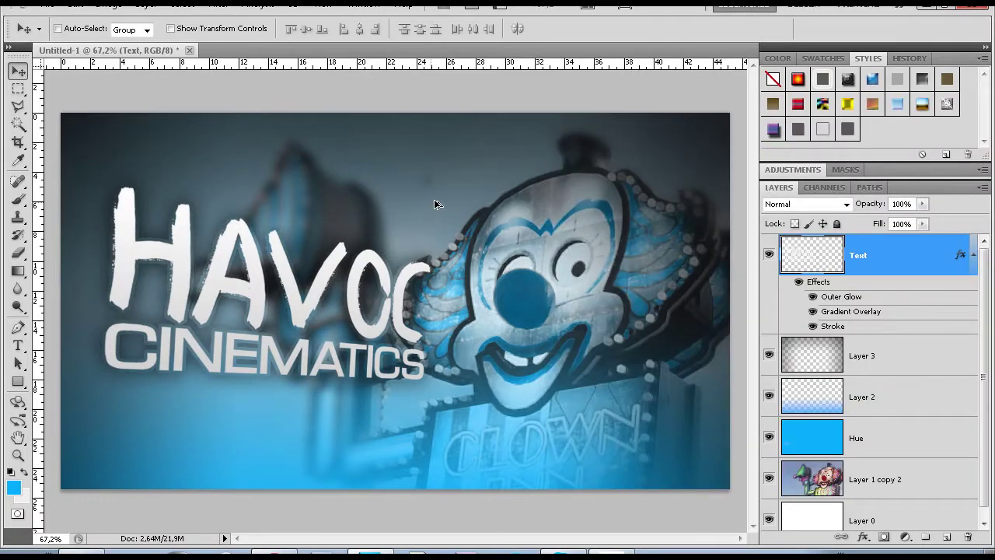
scroll(434, 206, "down", 5, "alt")
scroll(459, 295, "up", 3, "alt")
scroll(440, 317, "down", 3, "alt")
scroll(439, 316, "up", 4, "alt")
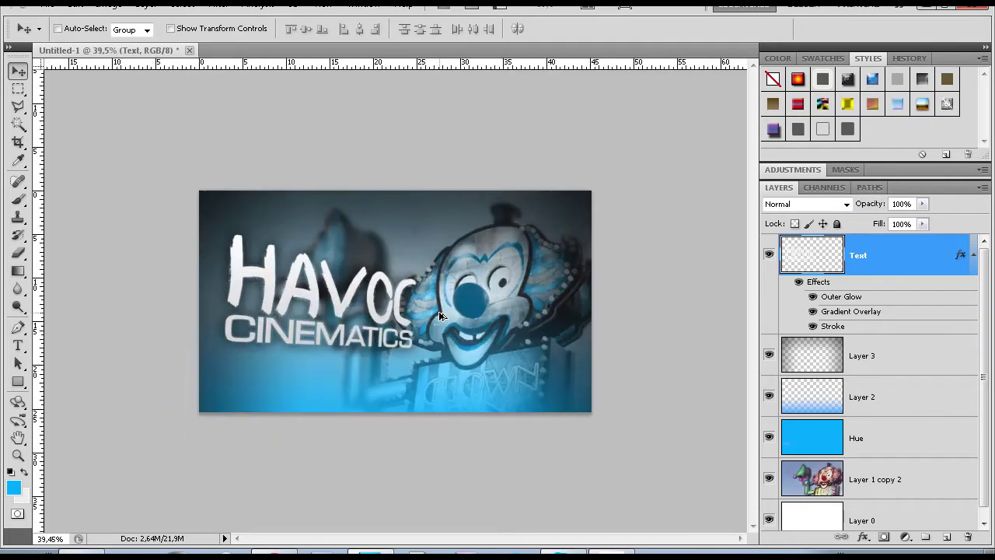
scroll(432, 316, "down", 1, "alt")
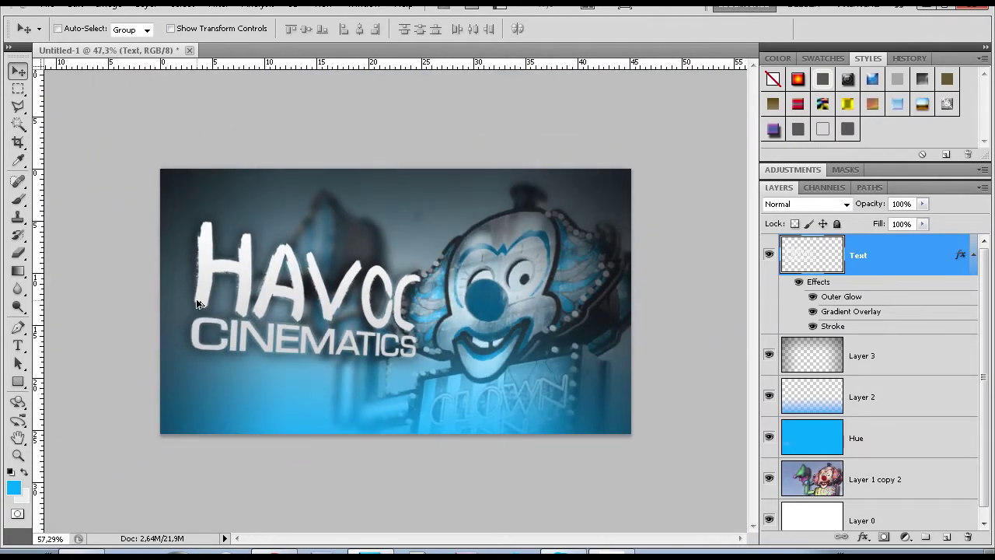
scroll(280, 305, "up", 2, "alt")
scroll(338, 307, "down", 1, "alt")
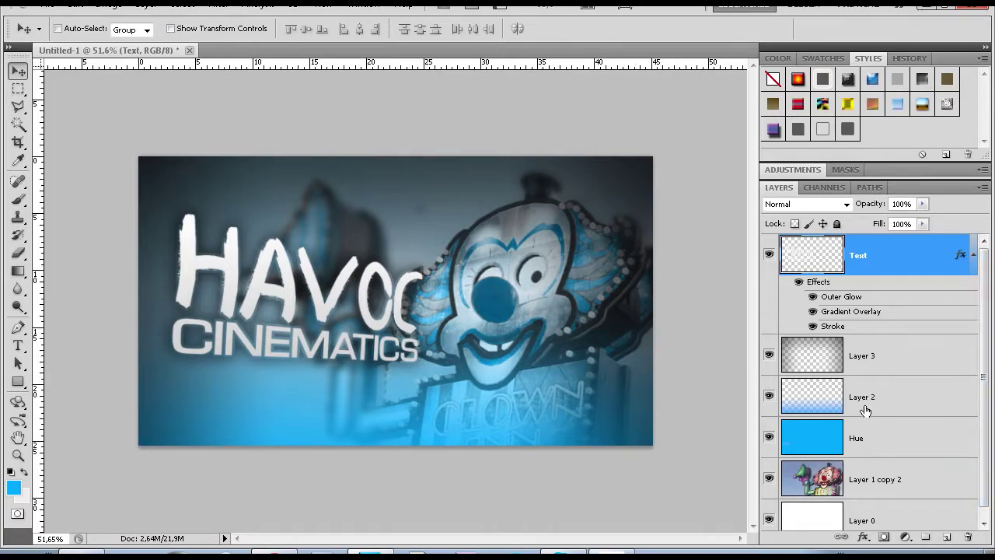
Switch to Chrome and search Google for "dirty glass texture" images.
left_click(282, 554)
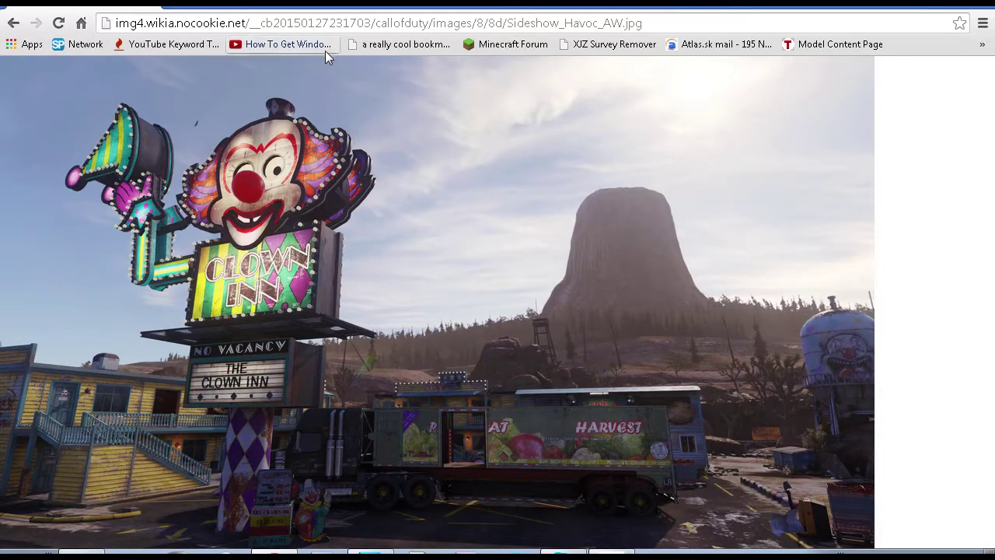
left_click(315, 25)
type("dirty glass ")
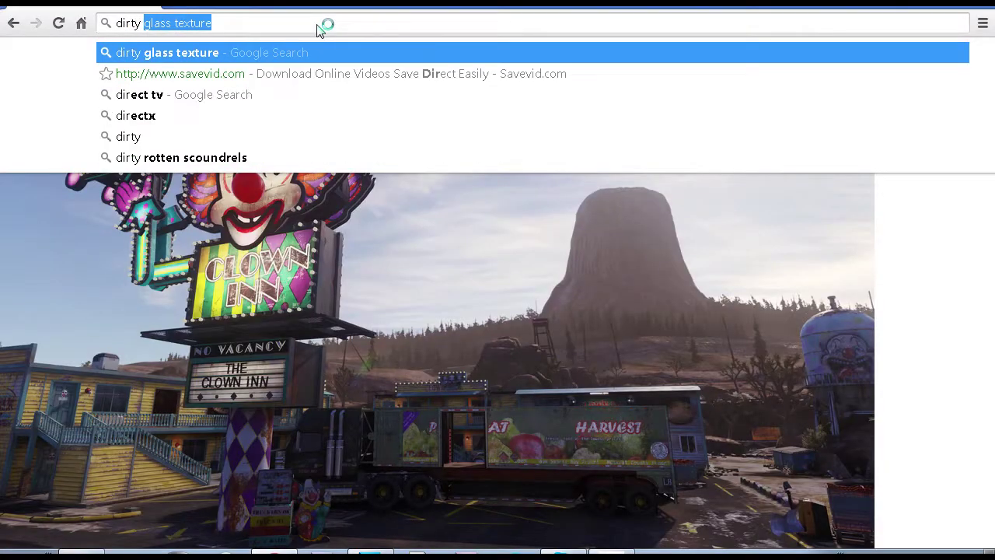
type("te")
key("ctrl+a")
type("dir")
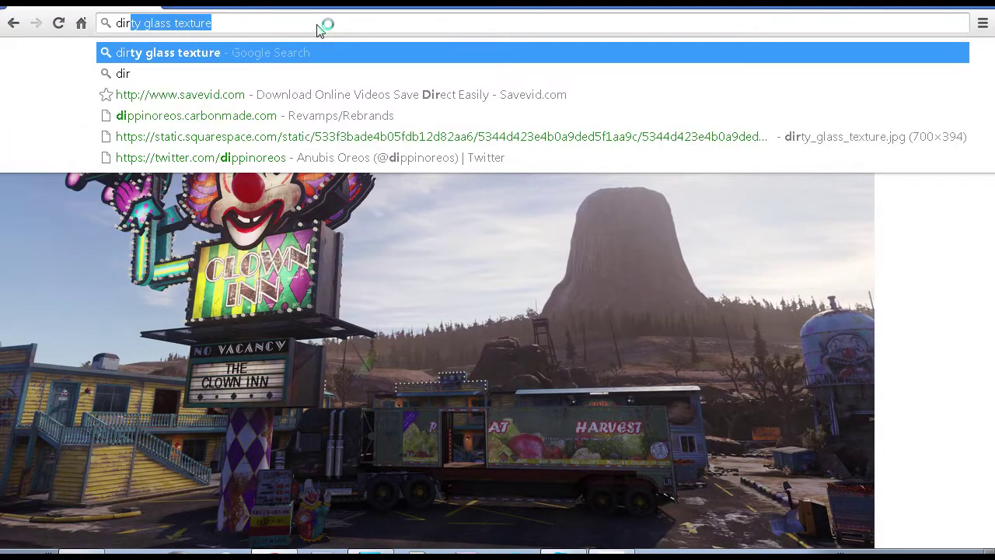
key("Return")
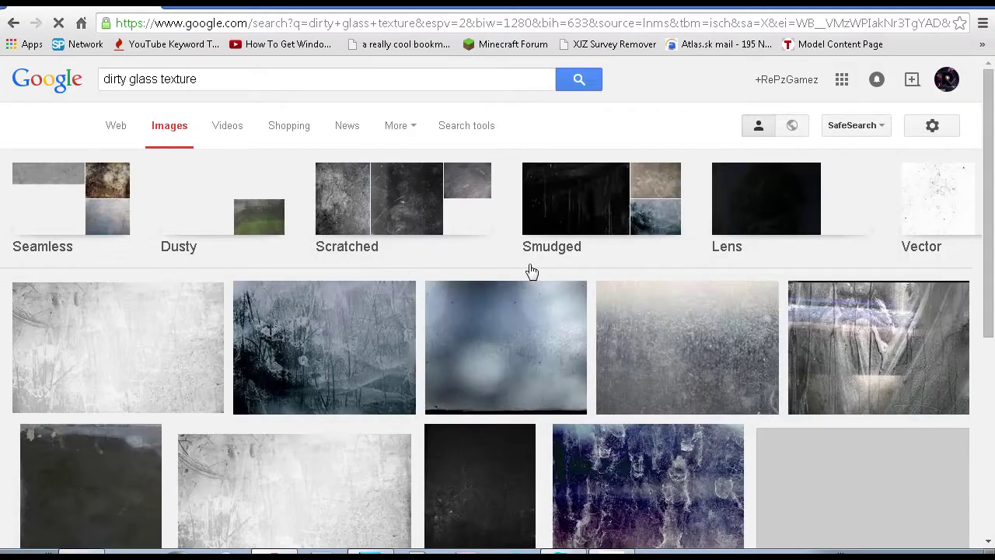
Preview the light grey 1920 × 1080 dirty glass result and close the preview.
scroll(530, 271, "down", 1)
left_click(283, 416)
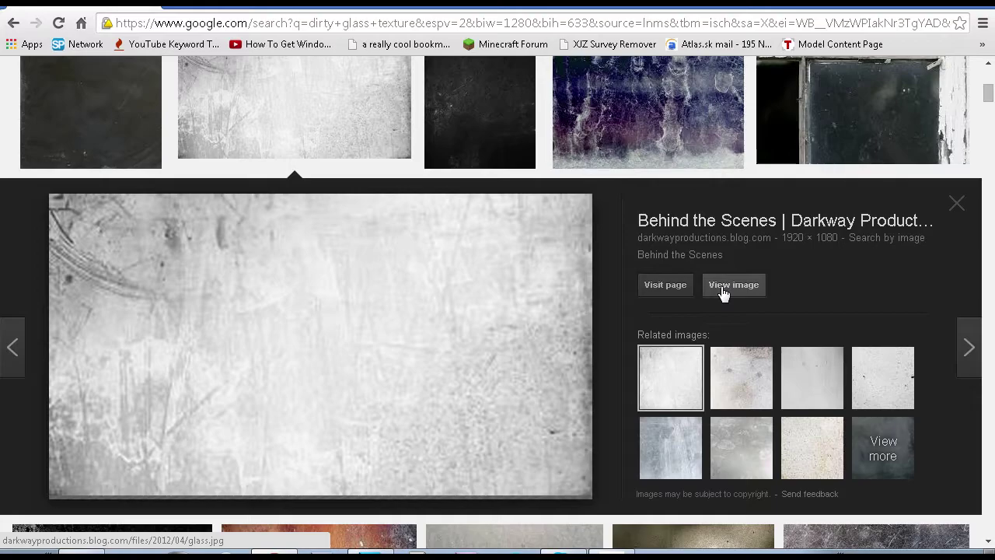
left_click(956, 203)
scroll(350, 287, "up", 3)
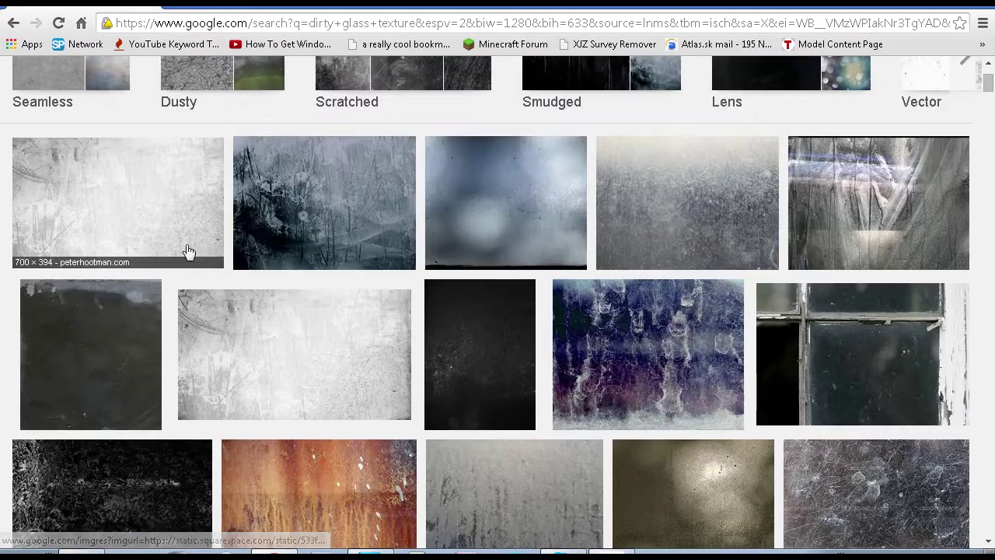
Open the 700 × 394 DIRTY GLASS TEXTURE result as a full image and copy it.
left_click(157, 218)
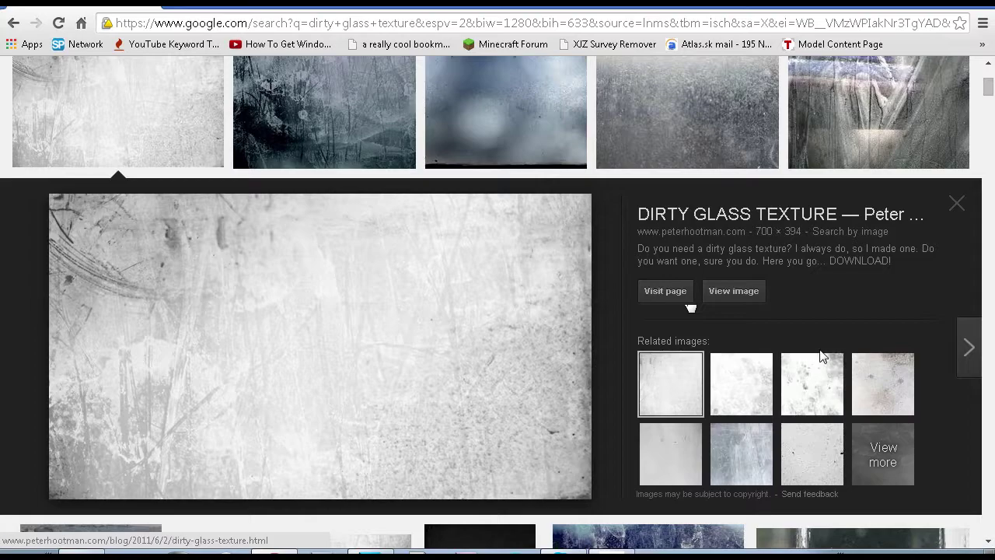
left_click(756, 290)
right_click(232, 247)
left_click(276, 290)
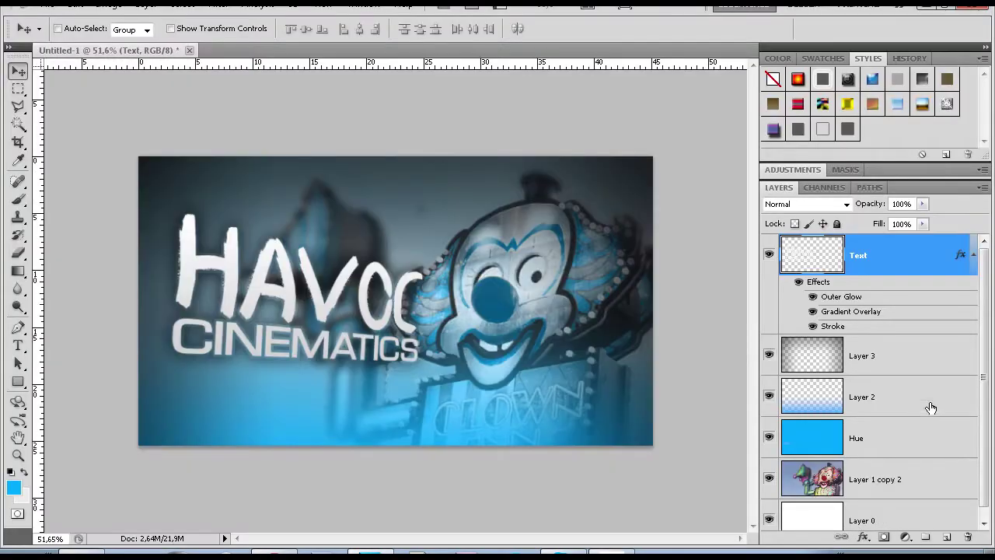
Switch to Photoshop, add a new layer above the Text layer and paste the copied glass texture into it.
left_click(946, 536)
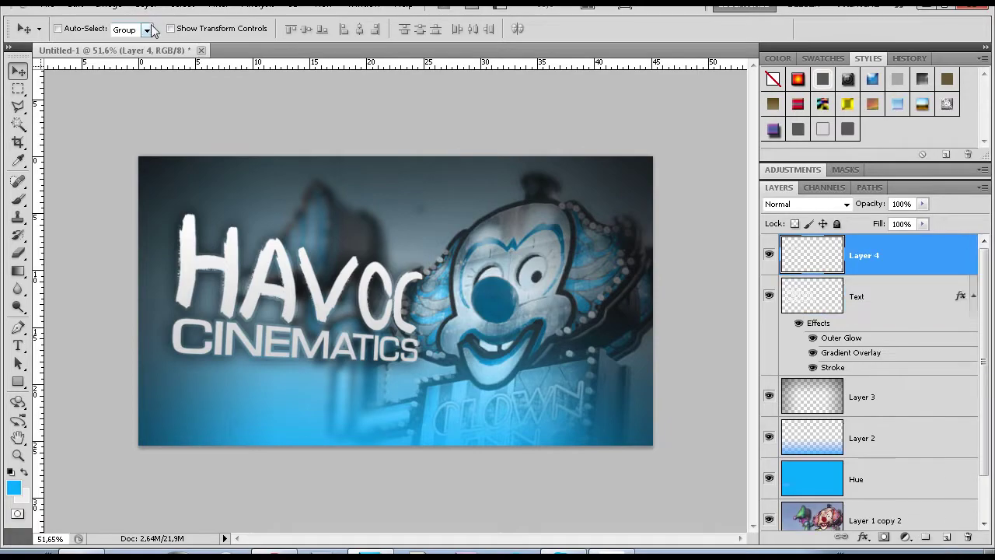
left_click(75, 5)
left_click(116, 128)
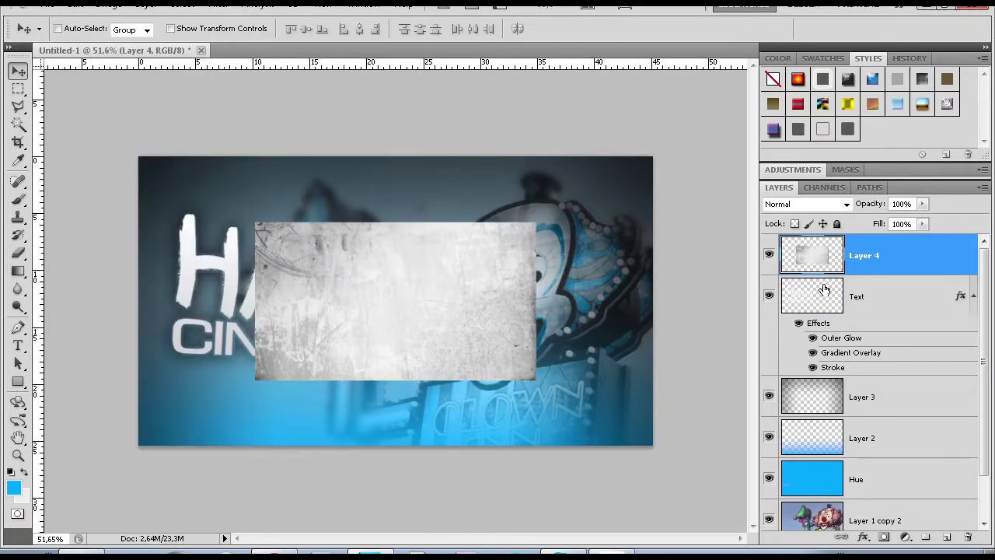
Scale the pasted glass texture on Layer 4 to about 183% so it covers the whole canvas.
key("ctrl+t")
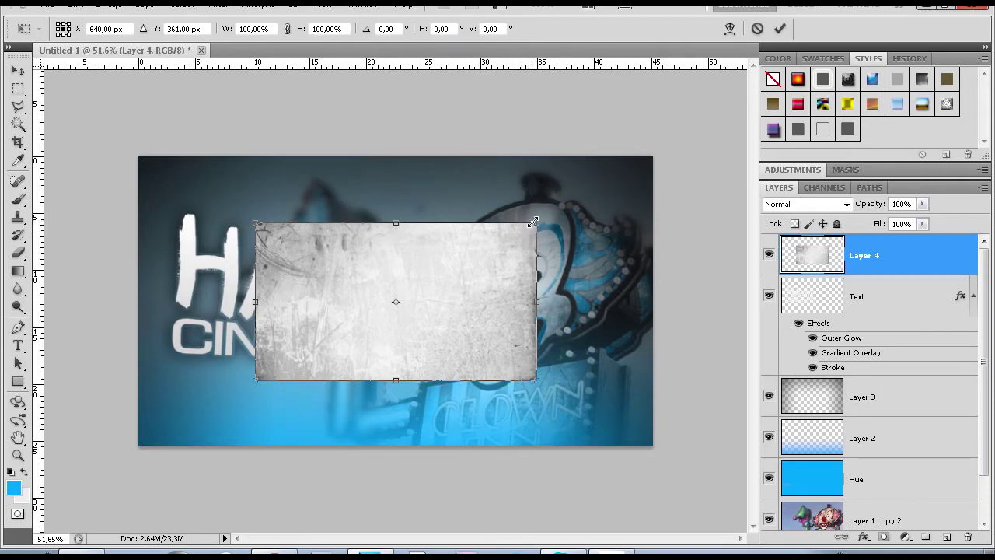
left_click_drag(535, 224, 658, 149)
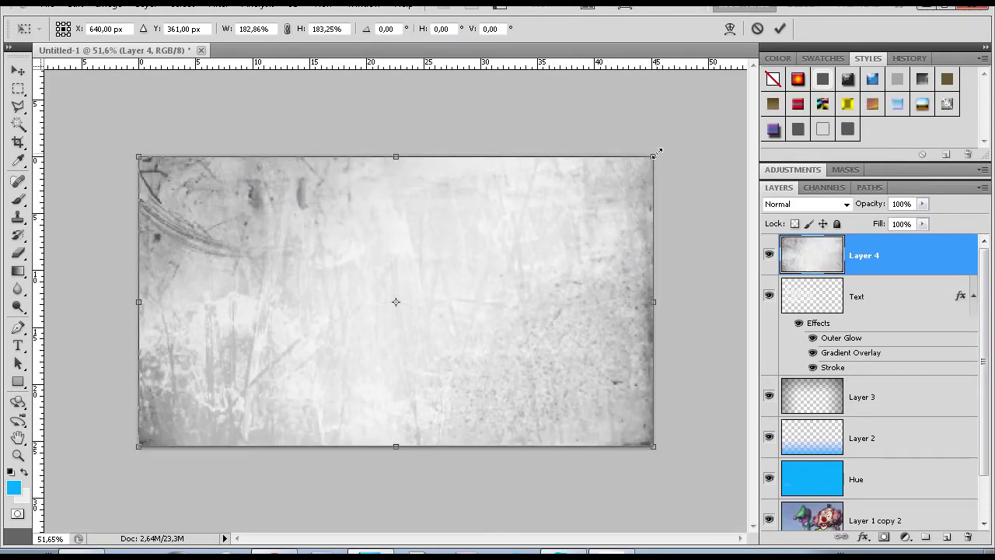
left_click(780, 29)
Set the blend mode of Layer 4 to Darker Color.
left_click(845, 204)
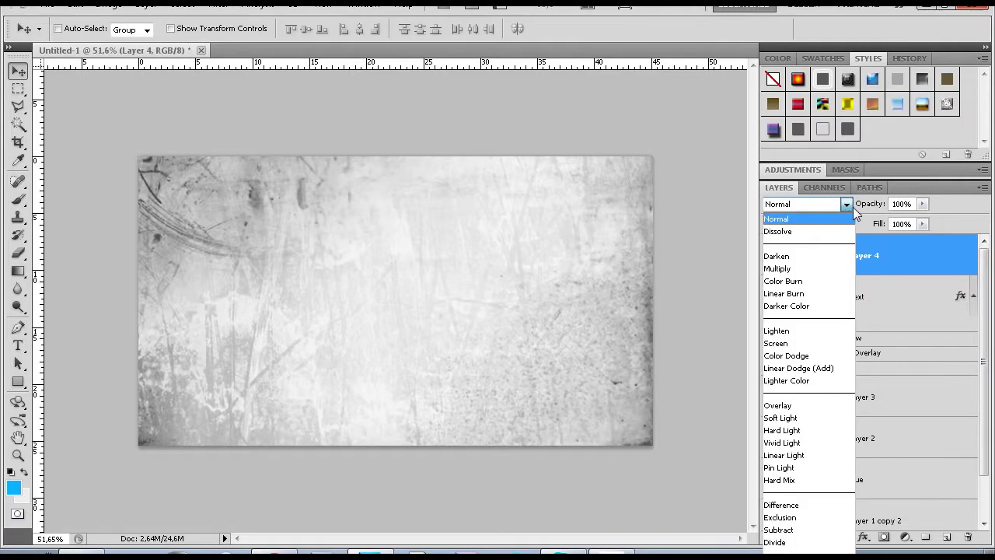
left_click(801, 262)
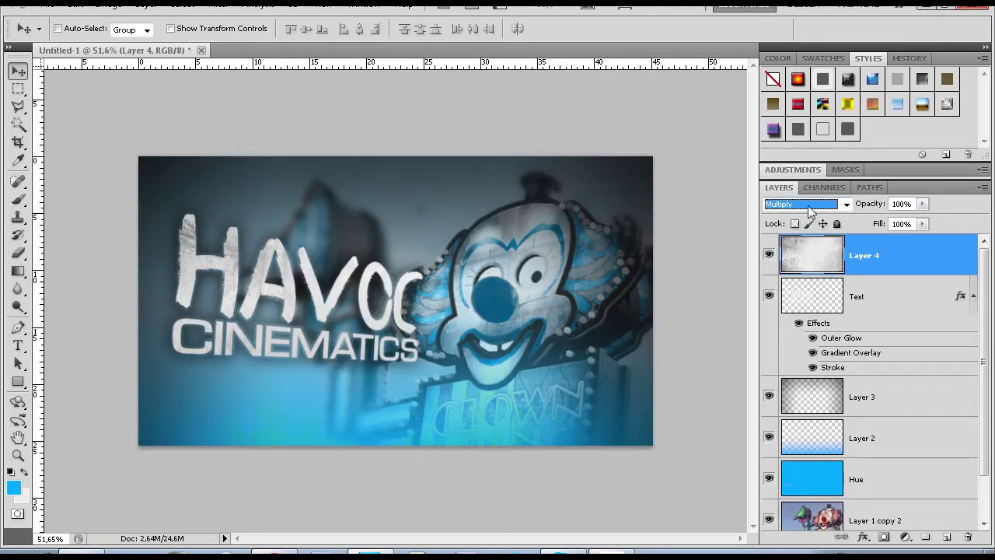
key("Down")
key("Down")
key("Down")
key("Down")
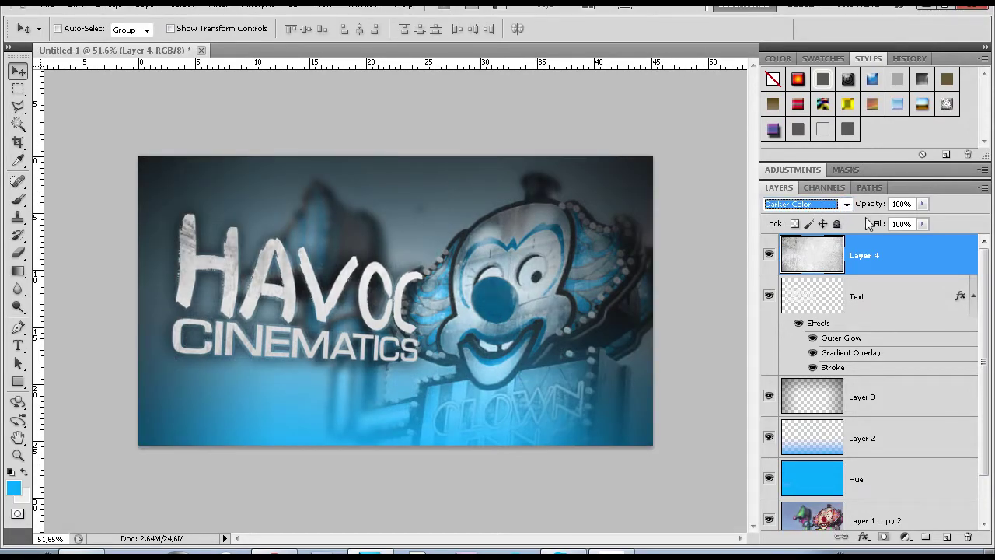
left_click(196, 213)
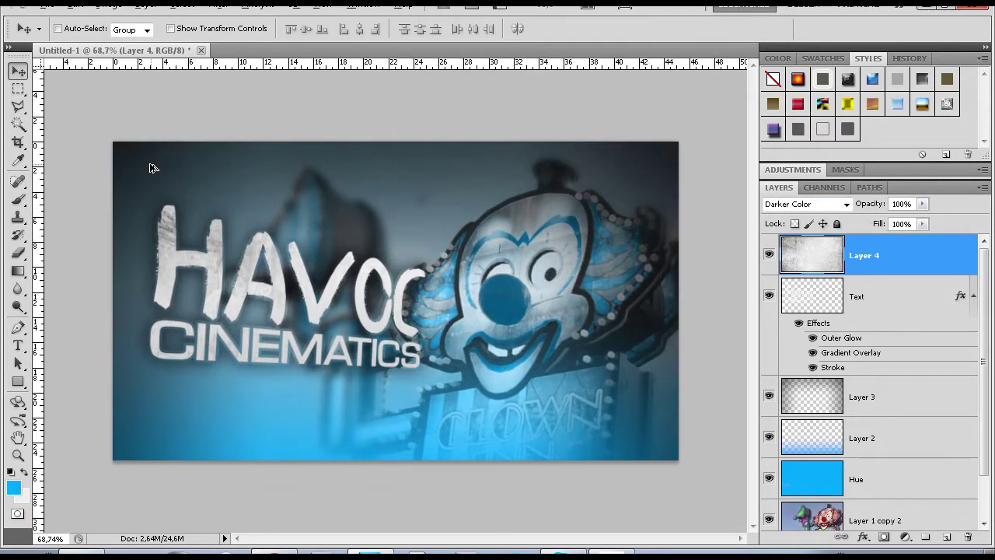
scroll(150, 166, "up", 4)
scroll(355, 351, "down", 2)
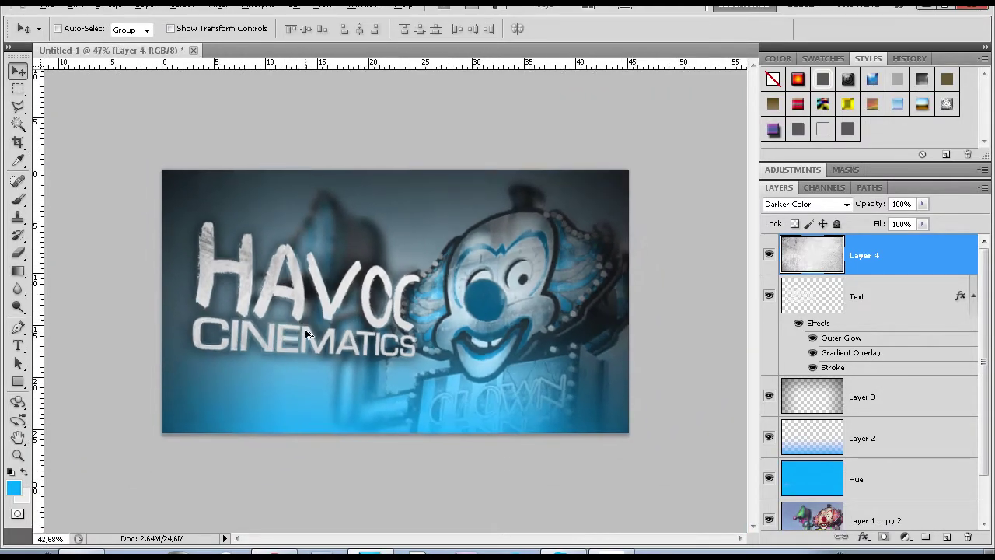
scroll(168, 242, "up", 4)
scroll(168, 242, "down", 3)
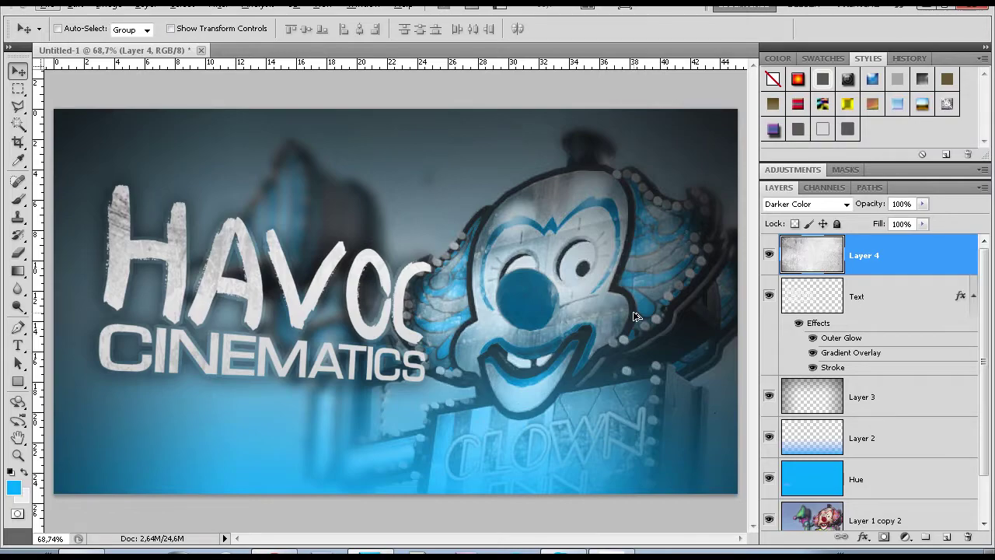
scroll(607, 292, "down", 2)
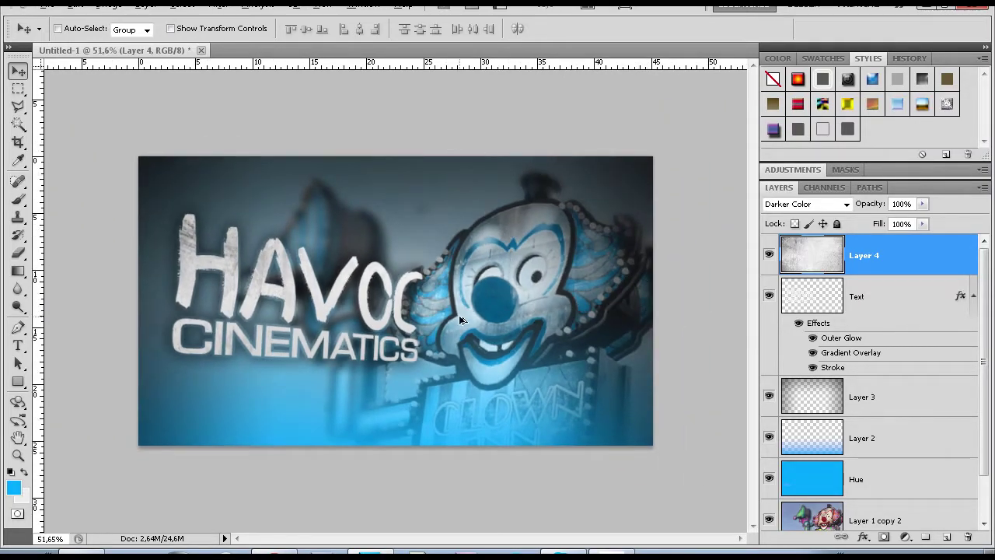
Add a new empty layer directly above Layer 3.
left_click(891, 456)
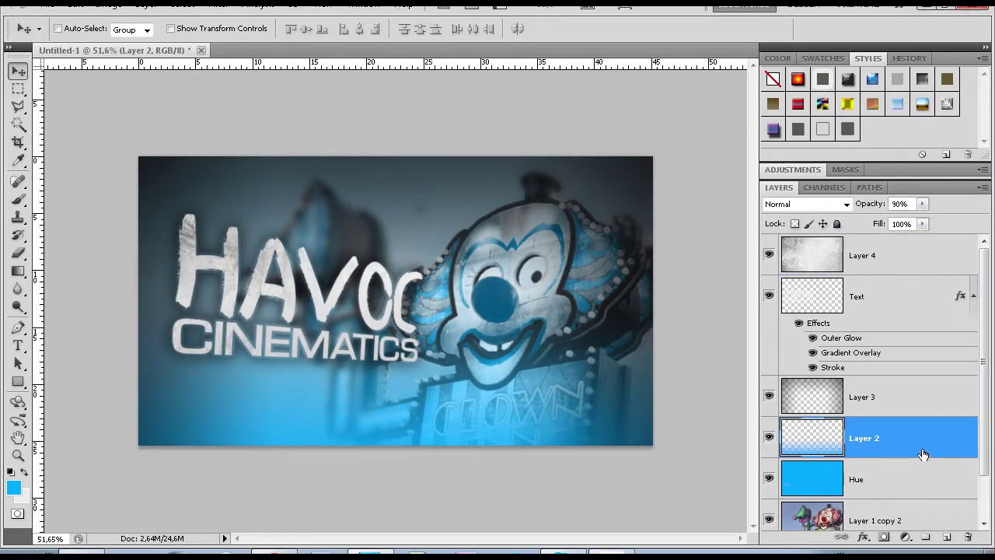
left_click(875, 396)
left_click(946, 536)
Hide and show Layer 3 again to check what it contributes to the image.
left_click(816, 451)
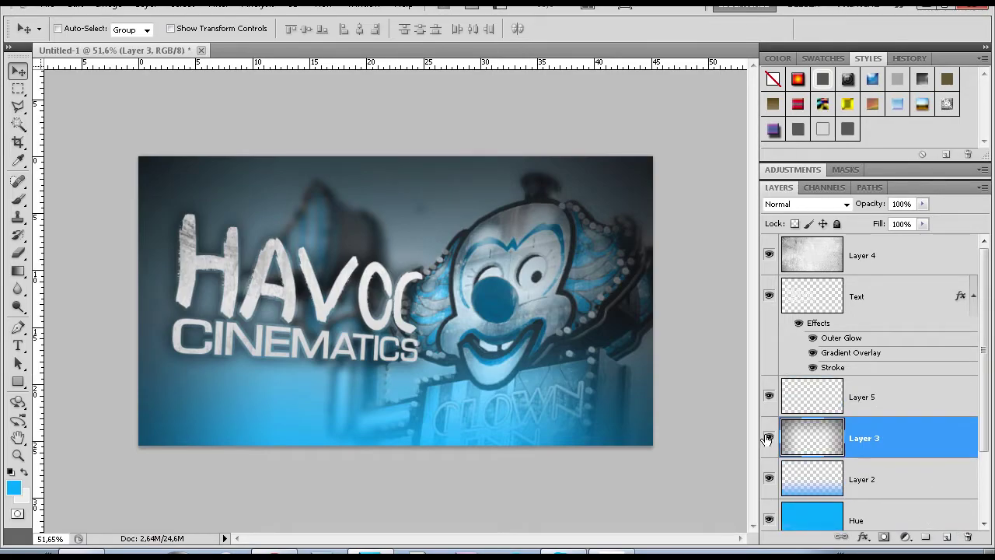
left_click(768, 437)
left_click(768, 438)
double_click(859, 407)
key("Escape")
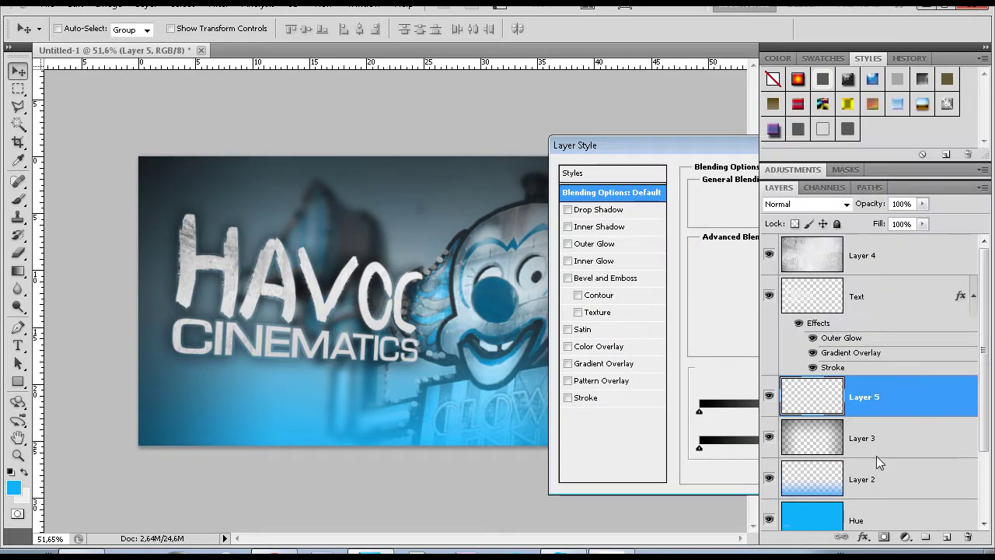
double_click(859, 405)
key("Escape")
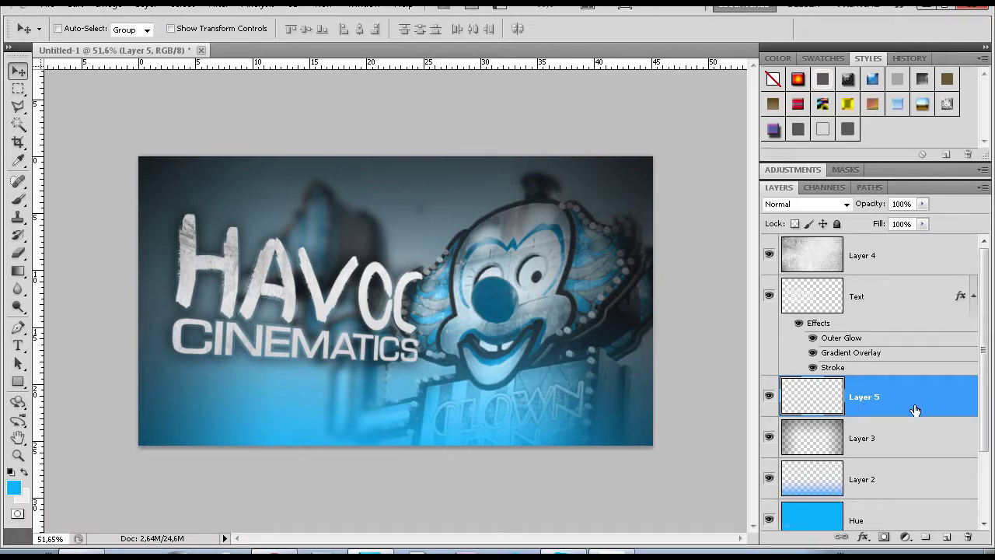
Rename Layer 5 as Glows.
double_click(872, 399)
type("Glows")
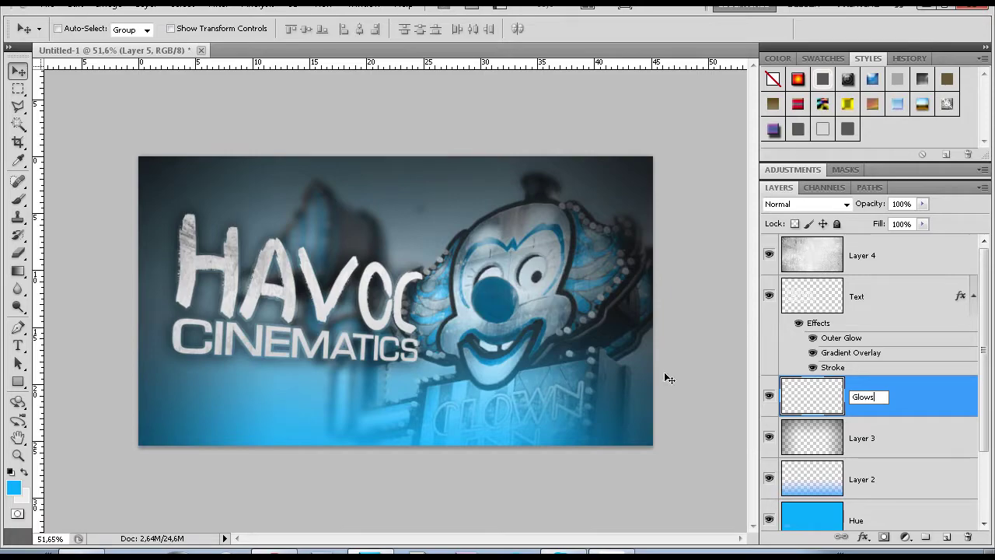
key("Return")
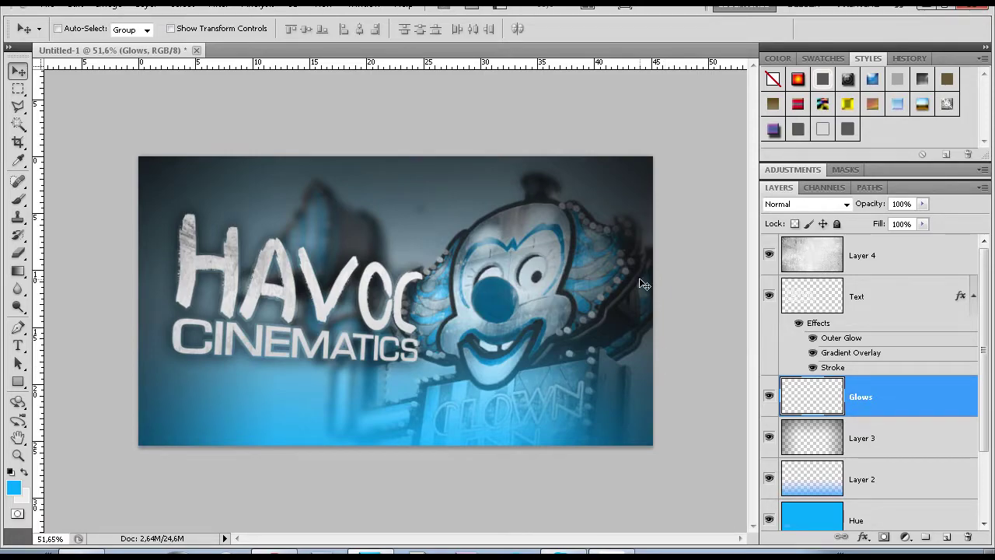
Paint soft blue spots on the Glows layer with a 484 px brush at the image's upper-left corner, right edge and behind the title.
left_click(18, 199)
left_click(81, 30)
left_click(166, 83)
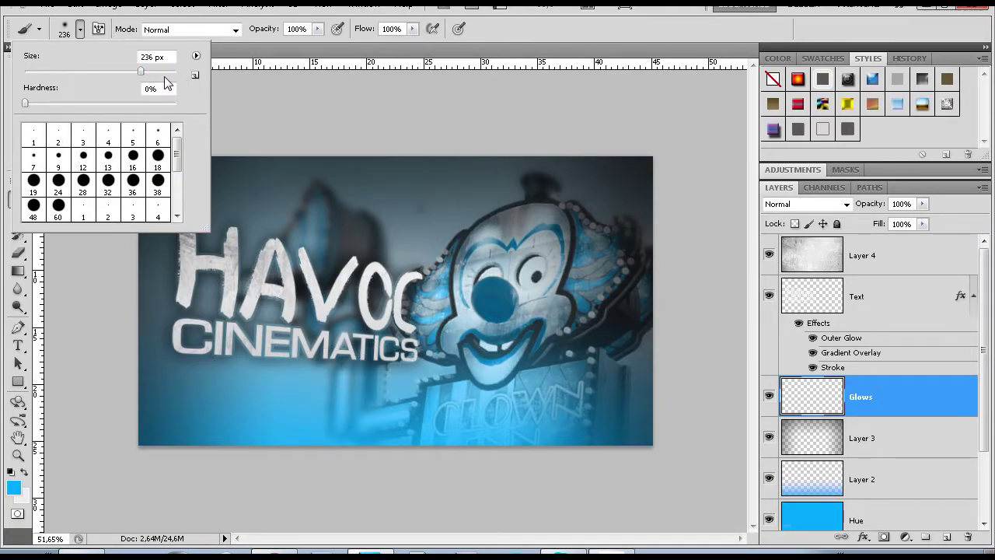
left_click_drag(141, 71, 159, 71)
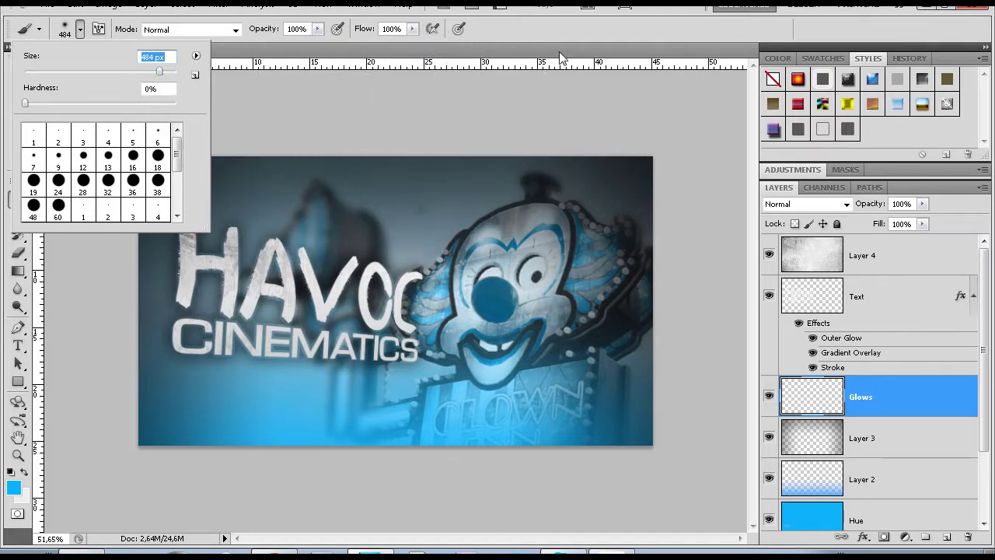
key("Return")
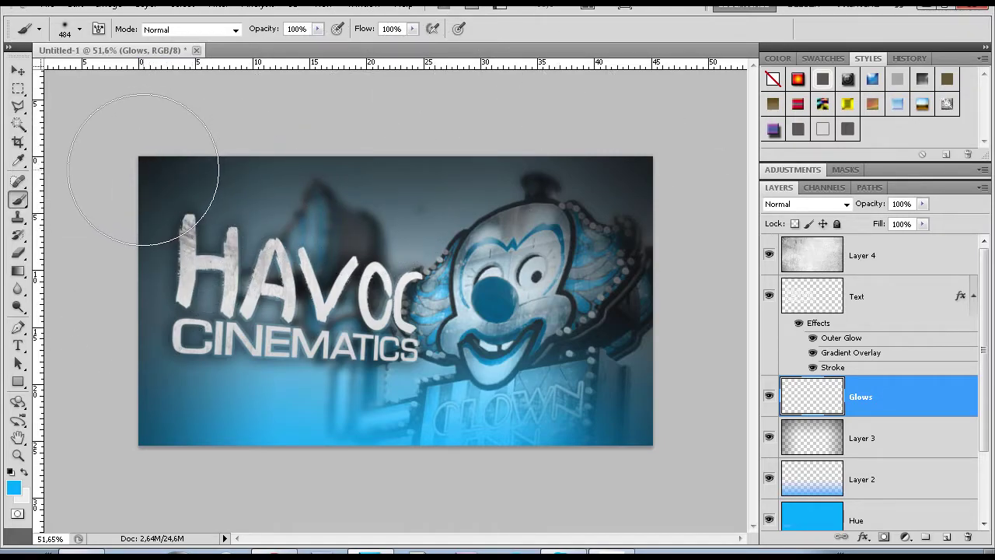
left_click(138, 160)
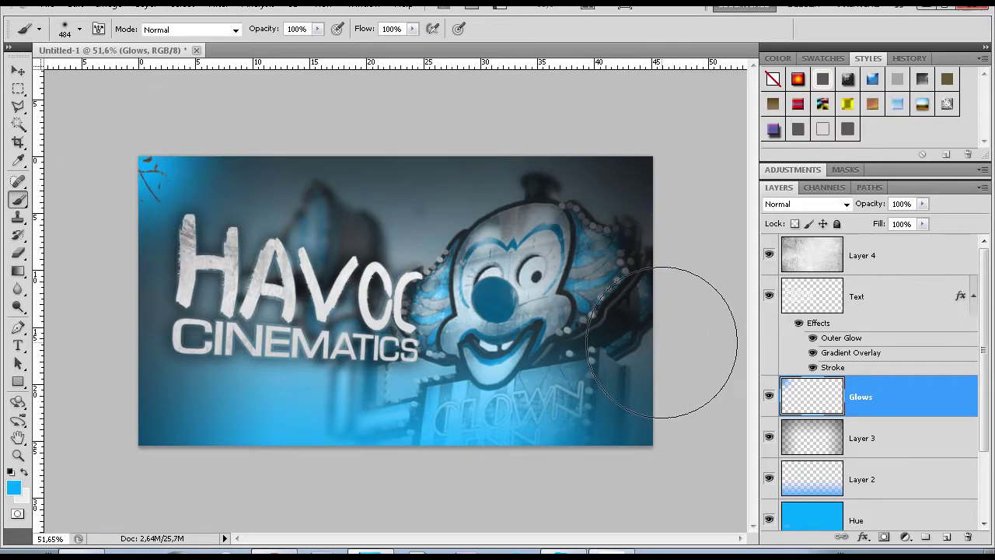
left_click(659, 284)
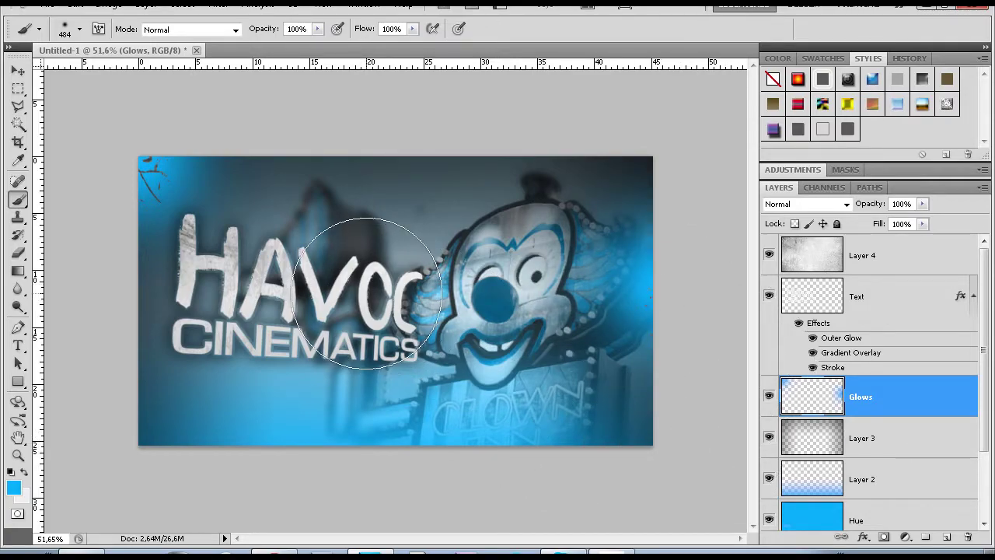
left_click(390, 303)
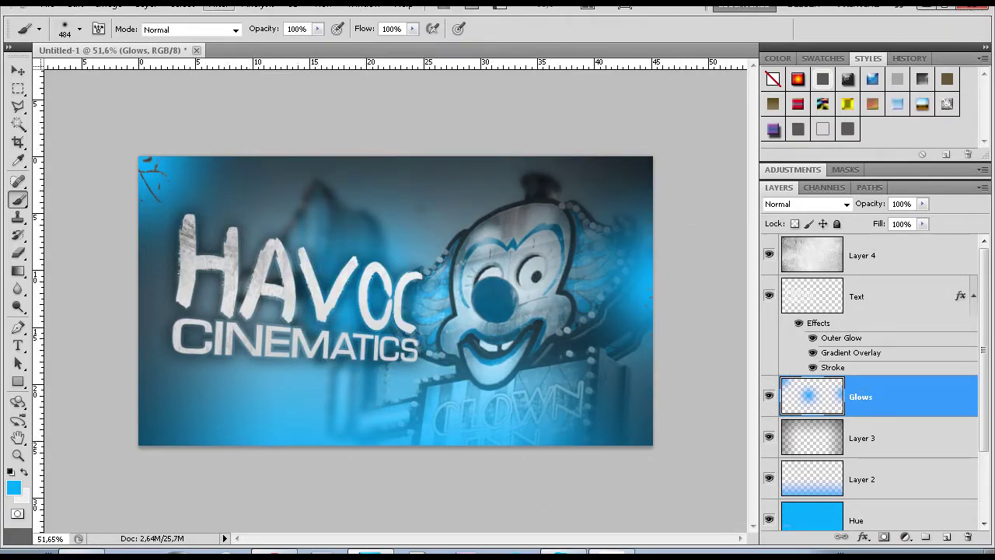
Apply a Gaussian Blur with a radius of 91.8 pixels to the Glows layer.
left_click(219, 4)
mouse_move(255, 148)
left_click(435, 202)
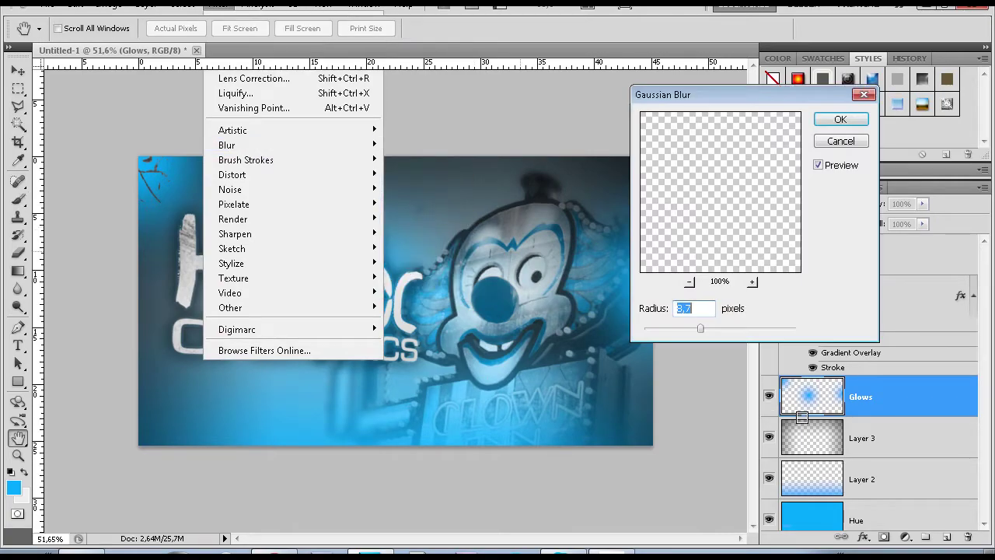
left_click_drag(702, 92, 756, 94)
left_click_drag(754, 330, 810, 330)
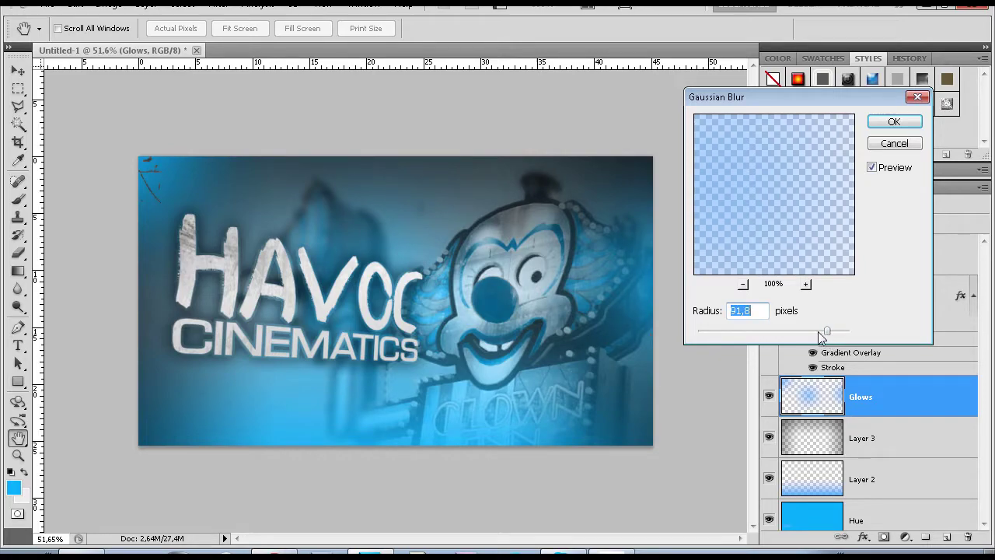
left_click(889, 129)
Move the Glows layer to the top of the layer stack and rename Layer 4 as Texture.
left_click_drag(905, 404, 863, 250)
left_click(894, 307)
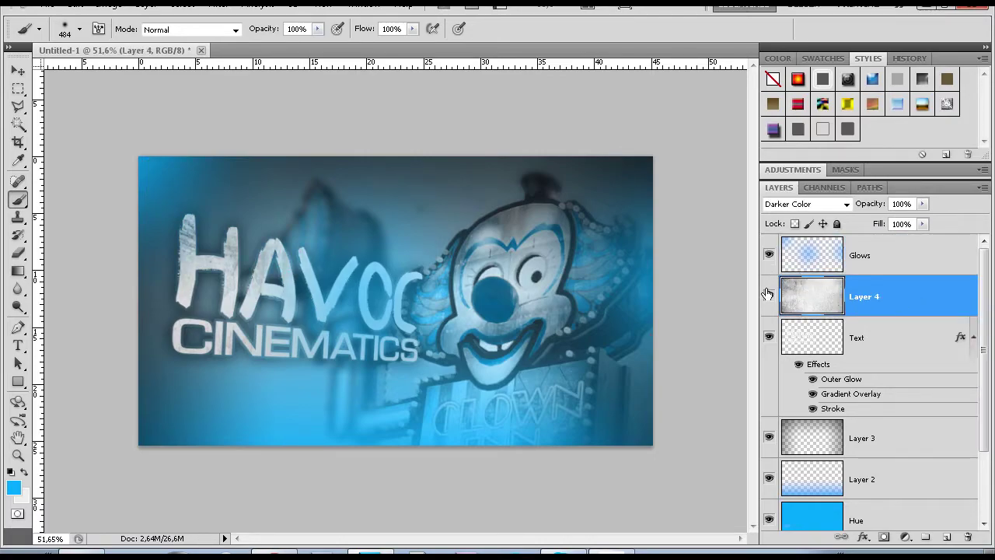
double_click(870, 298)
type("ture")
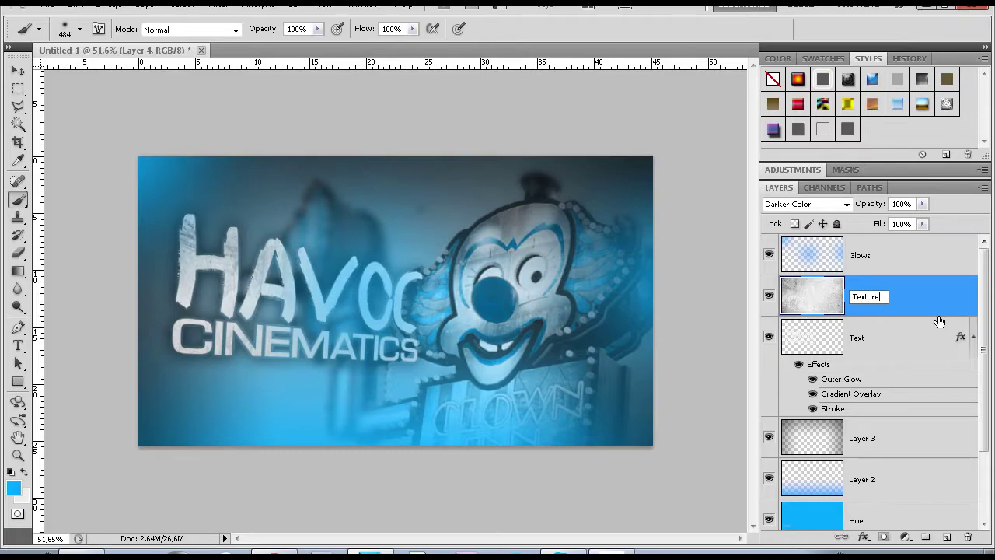
key("Return")
Move the Texture layer directly above the Hue layer and the Glows layer directly above Texture.
left_click_drag(917, 307, 910, 459)
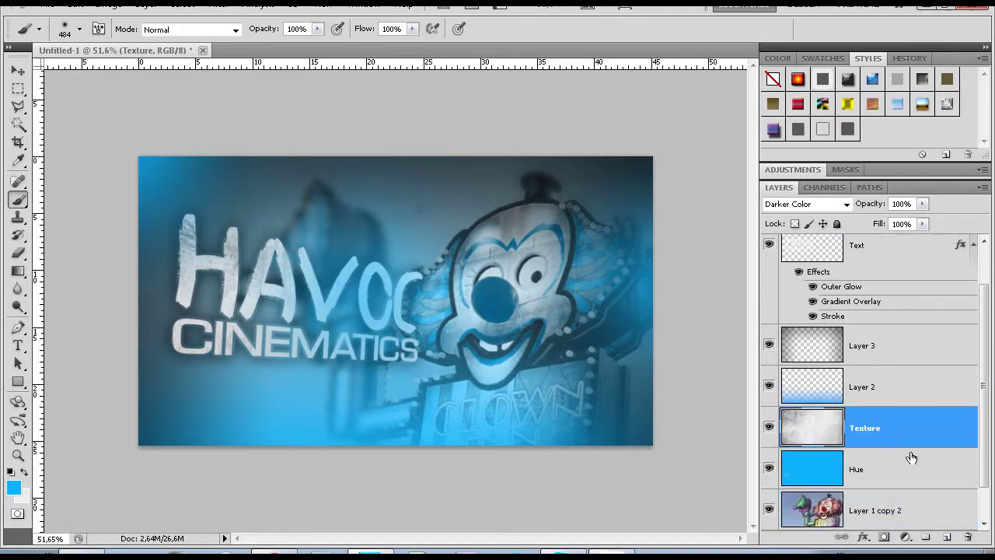
scroll(870, 381, "up", 1)
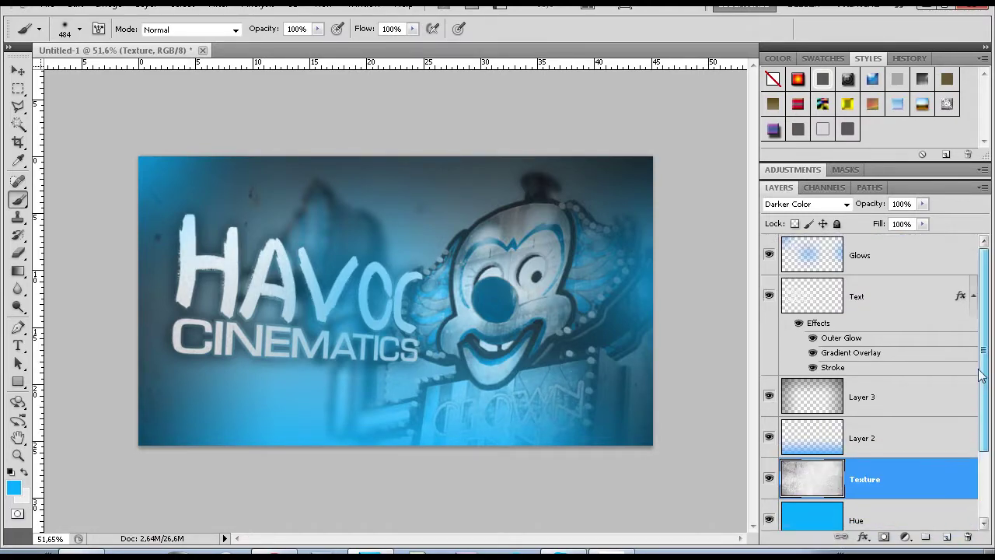
left_click_drag(874, 247, 906, 446)
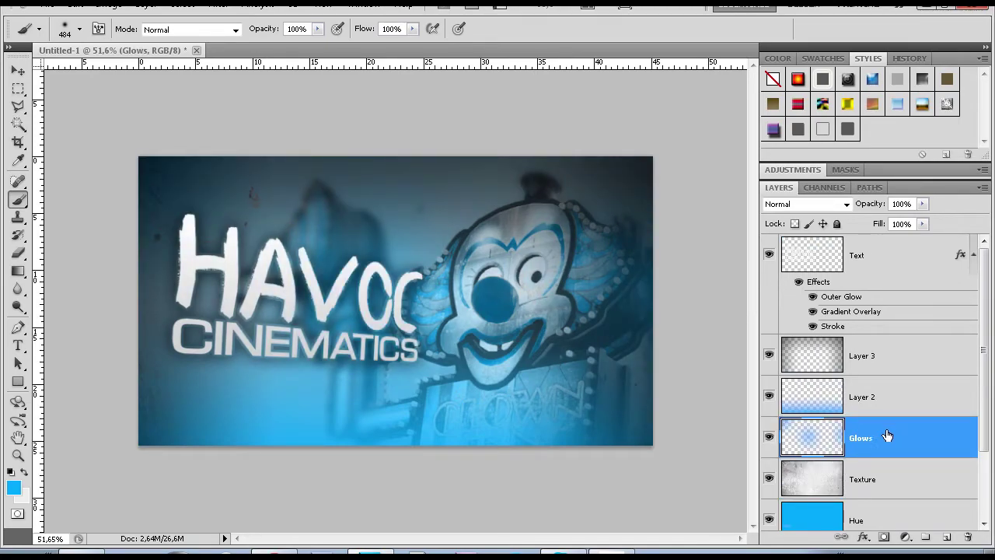
Toggle the visibility of Layer 3 off and on to compare the image with and without darkened edges.
left_click(838, 368)
left_click(917, 451)
scroll(981, 426, "down", 1)
scroll(980, 425, "down", 1)
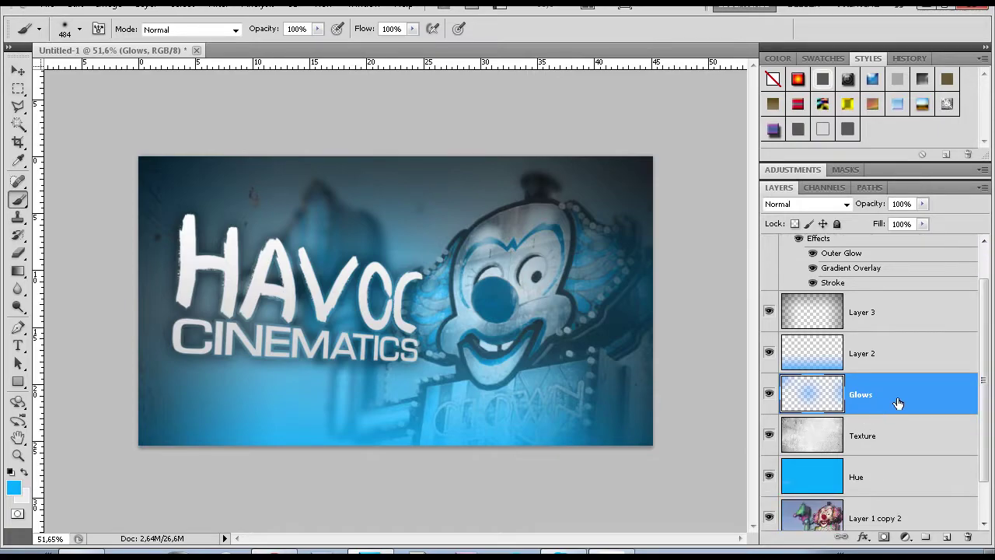
left_click(836, 321)
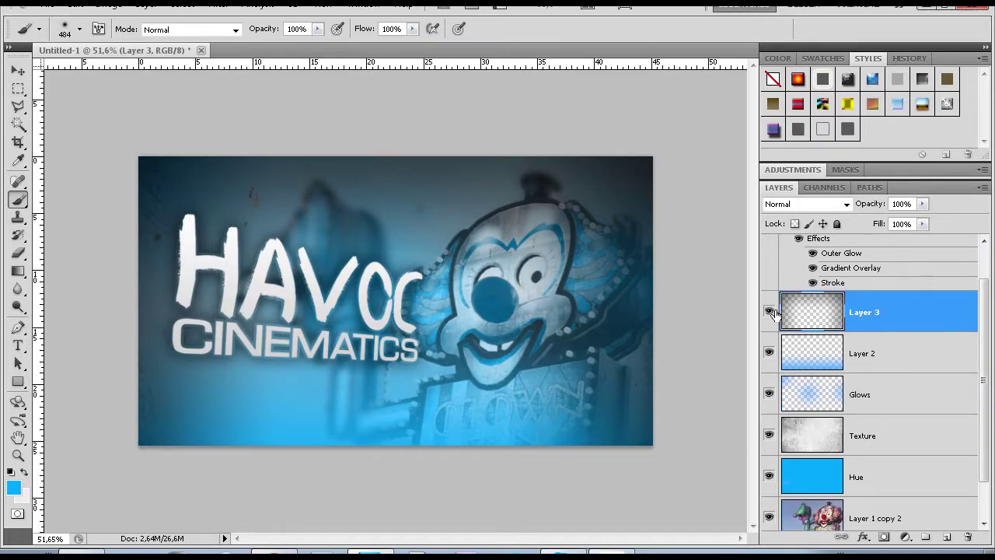
left_click(769, 311)
left_click(769, 312)
Set the Texture layer's opacity to 76%.
left_click(859, 426)
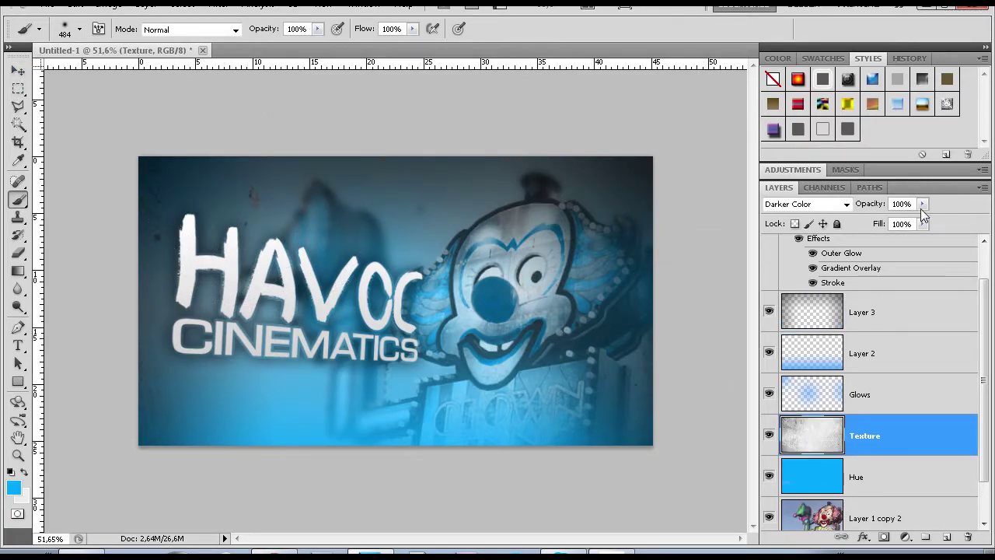
left_click(922, 203)
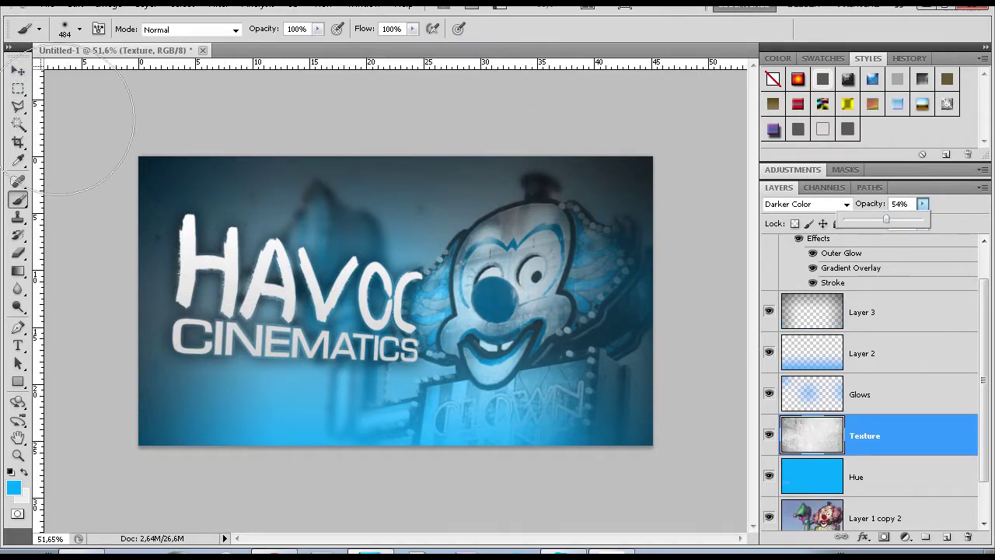
left_click(18, 71)
left_click(923, 204)
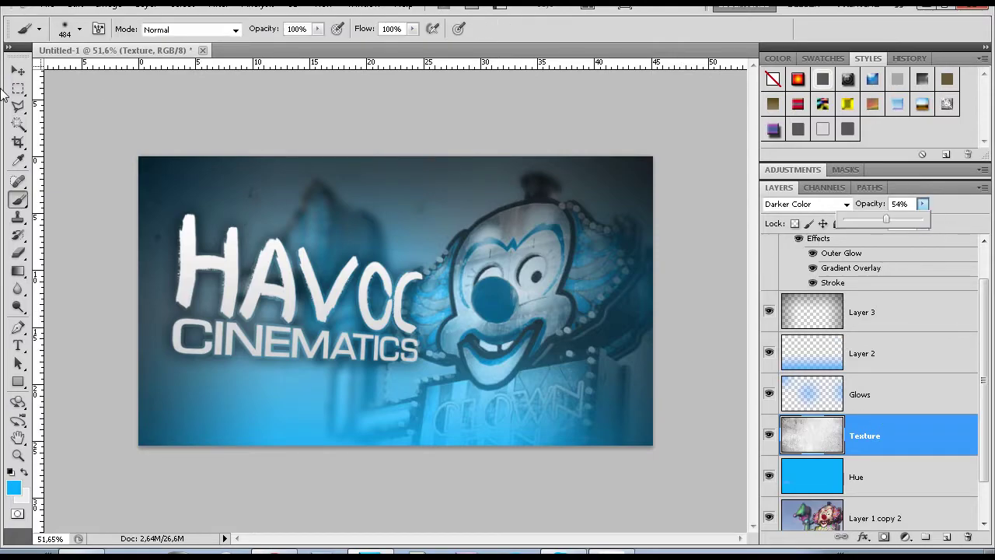
left_click(942, 220)
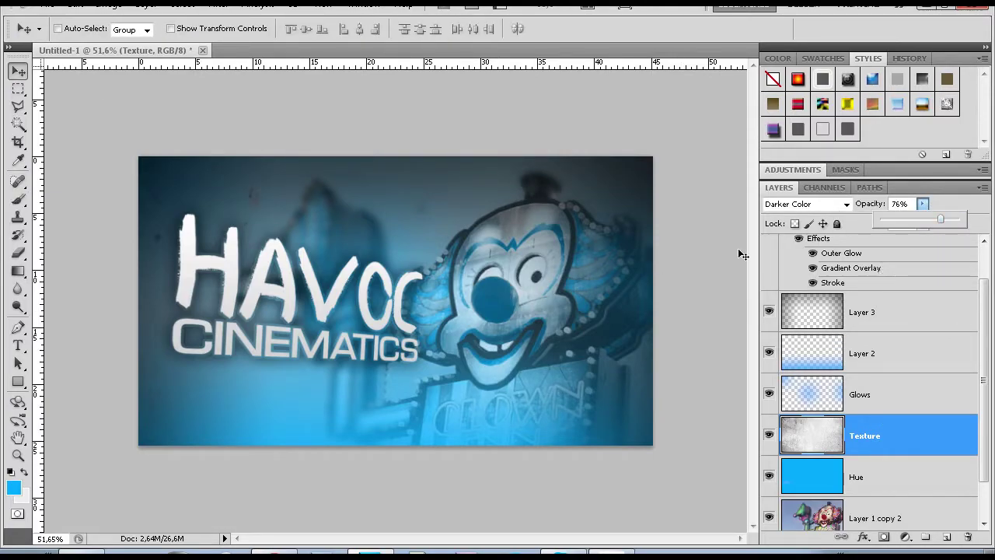
left_click(538, 248)
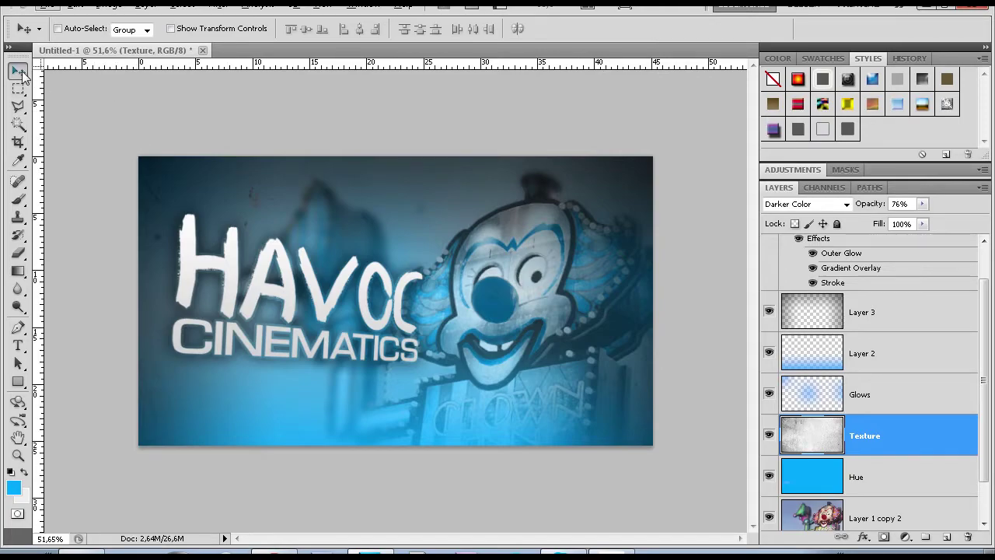
Examine the whole composition at reduced and enlarged zoom levels.
key("ctrl+minus")
key("ctrl+minus")
key("ctrl+minus")
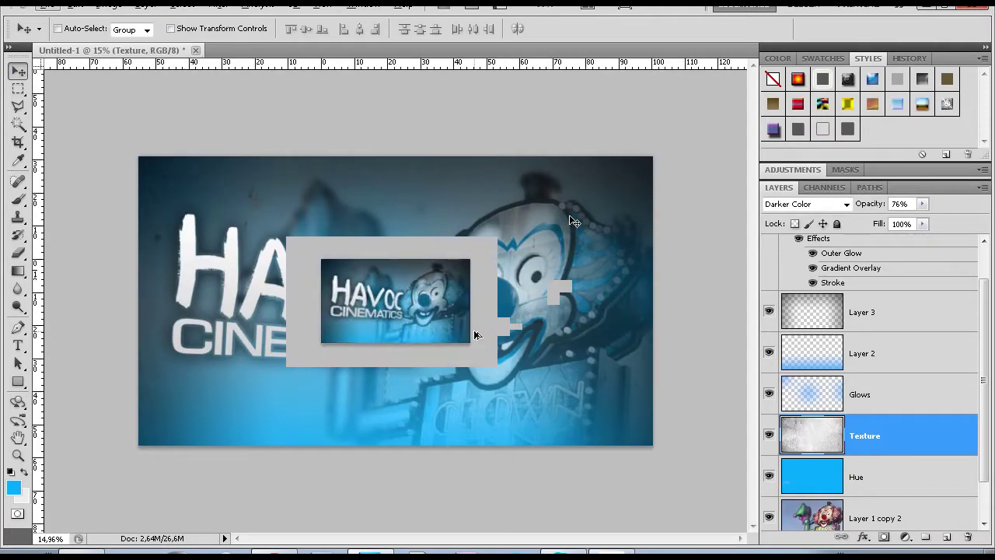
key("ctrl+plus")
key("ctrl+plus")
key("ctrl+plus")
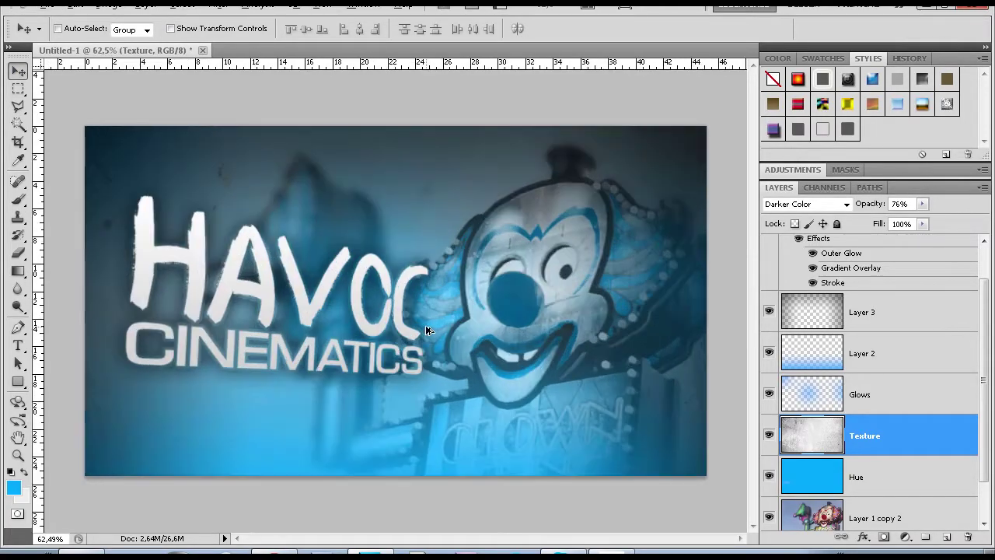
key("ctrl+minus")
key("ctrl+plus")
key("ctrl+plus")
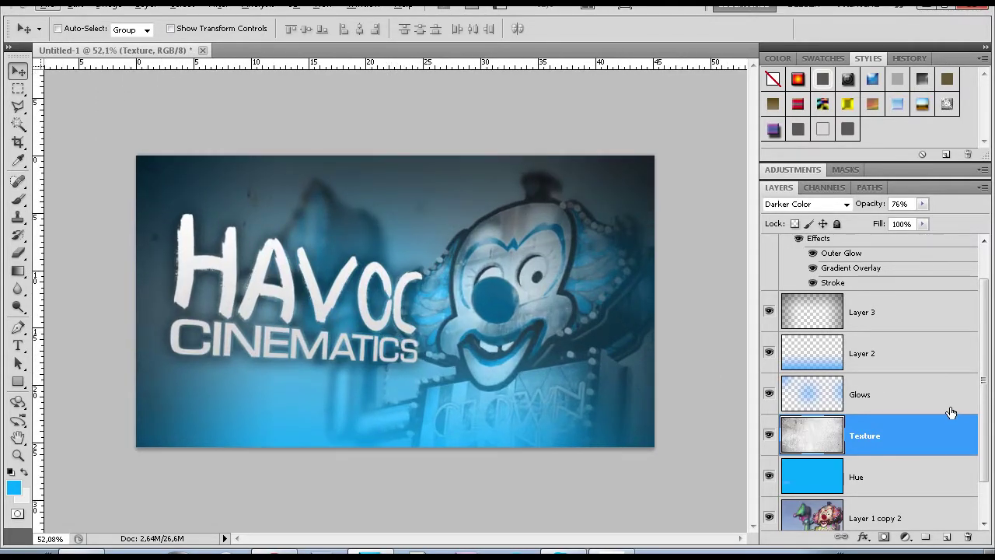
Add a Curves adjustment above the Text layer, darkening shadows at input 75, output 57 and lifting highlights at input 167, output 171.
scroll(949, 411, "up", 2)
left_click(872, 255)
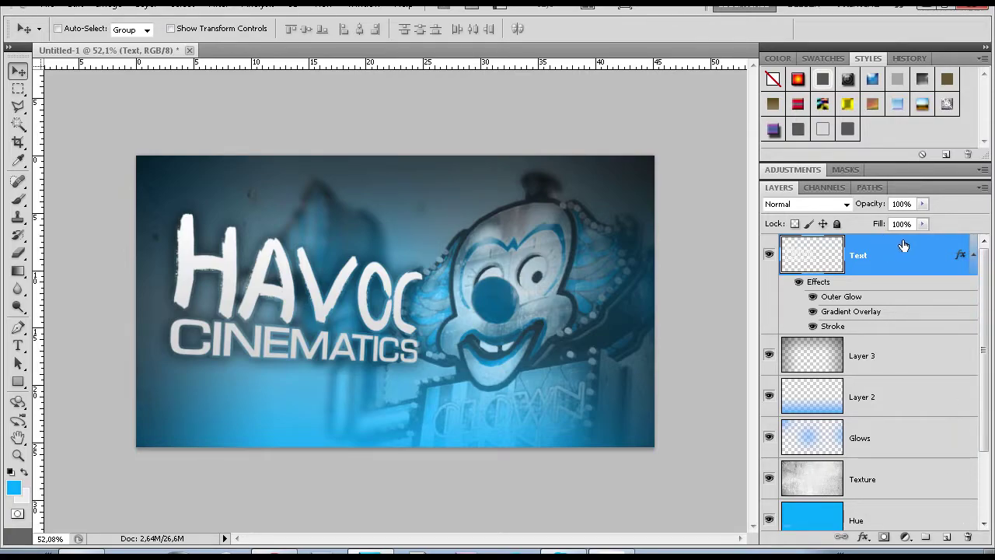
left_click(904, 538)
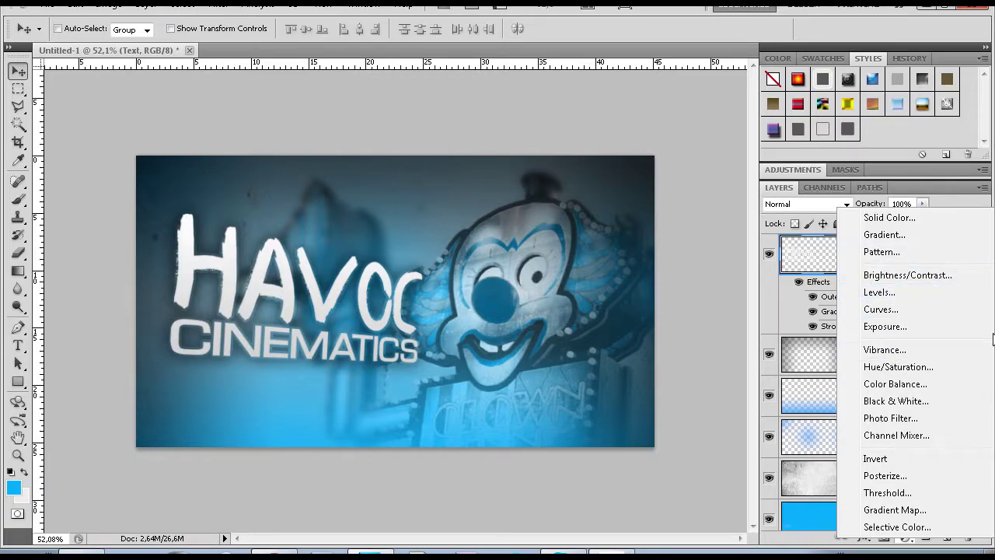
left_click(882, 310)
left_click_drag(829, 408, 830, 413)
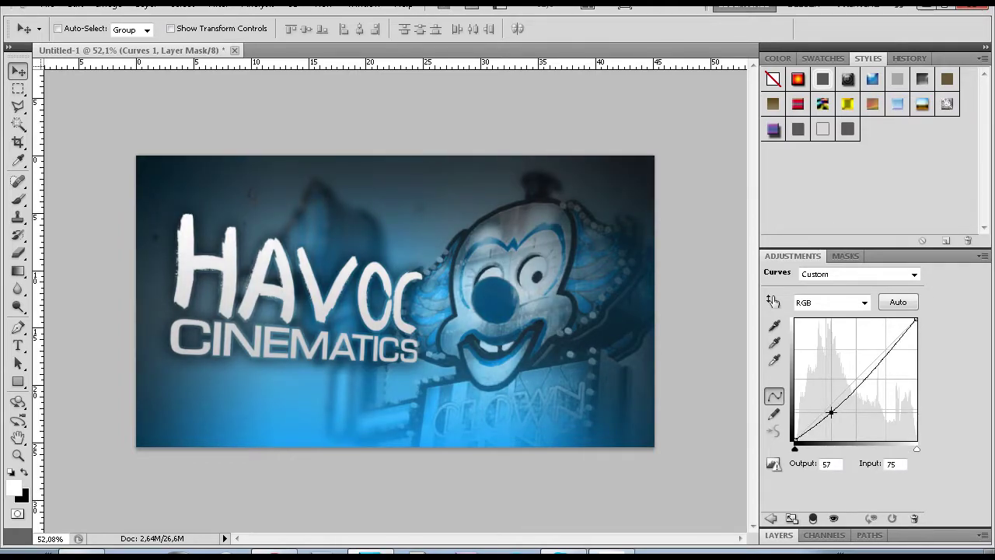
left_click_drag(878, 363, 875, 358)
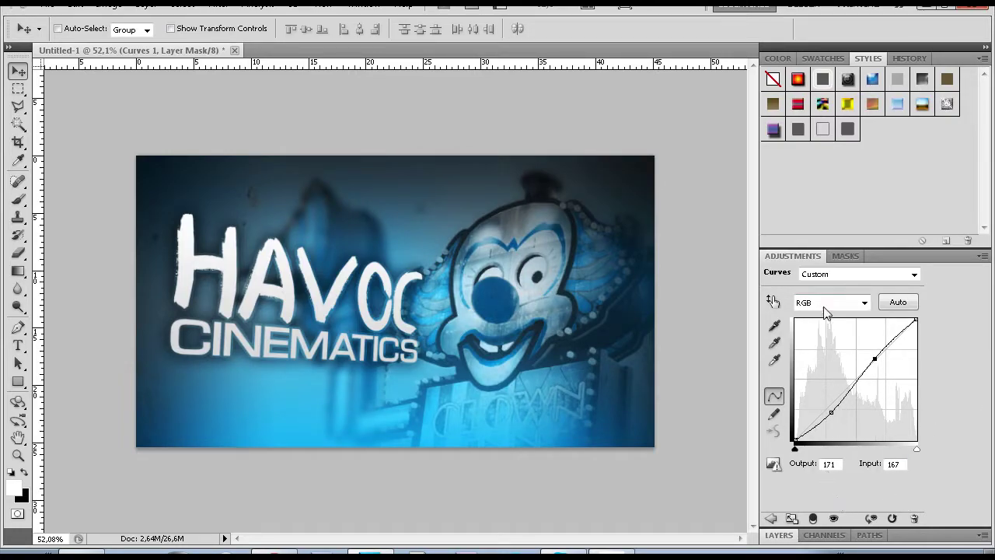
Toggle the Curves 1 layer's visibility off and on to compare the tonal change, and set its opacity to 100%.
left_click(824, 534)
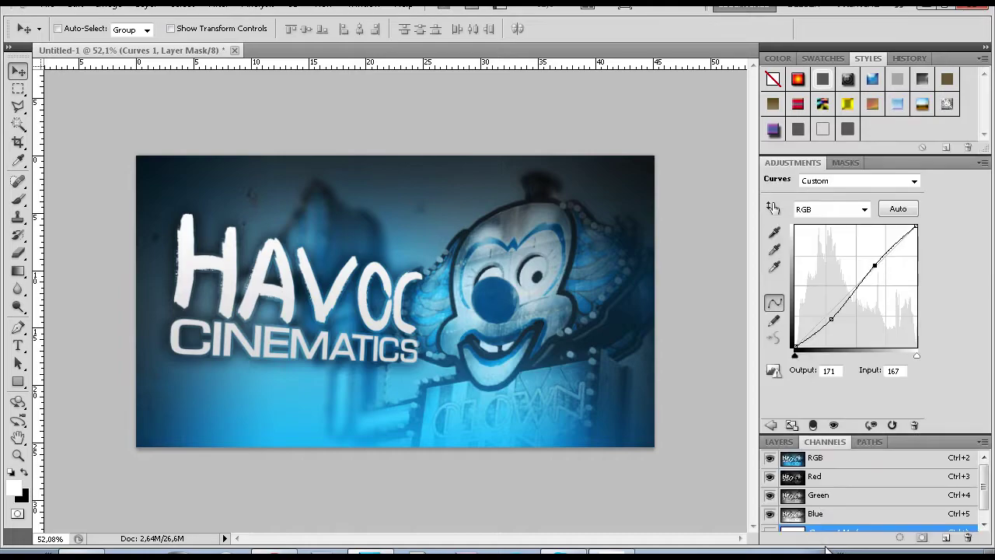
left_click(779, 441)
left_click_drag(888, 391, 888, 172)
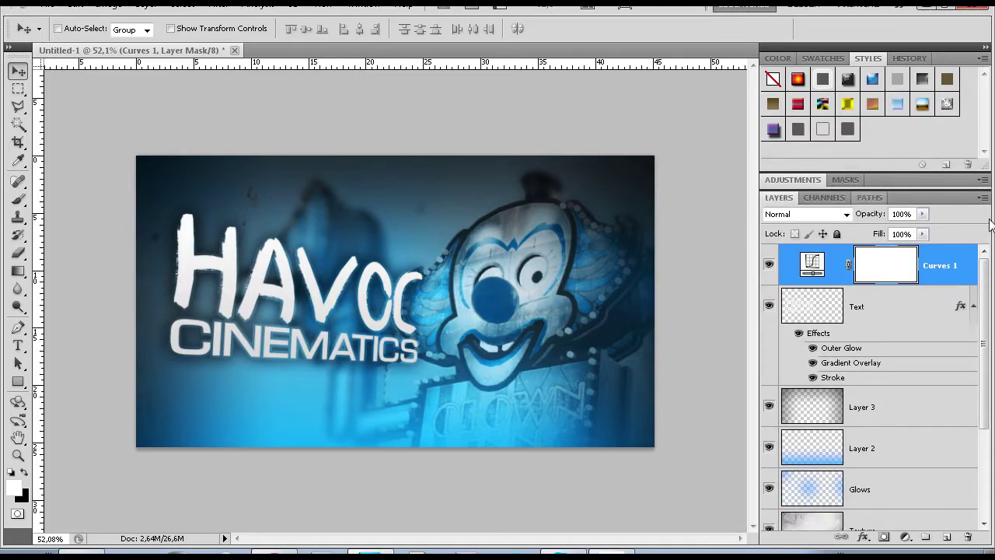
left_click(767, 266)
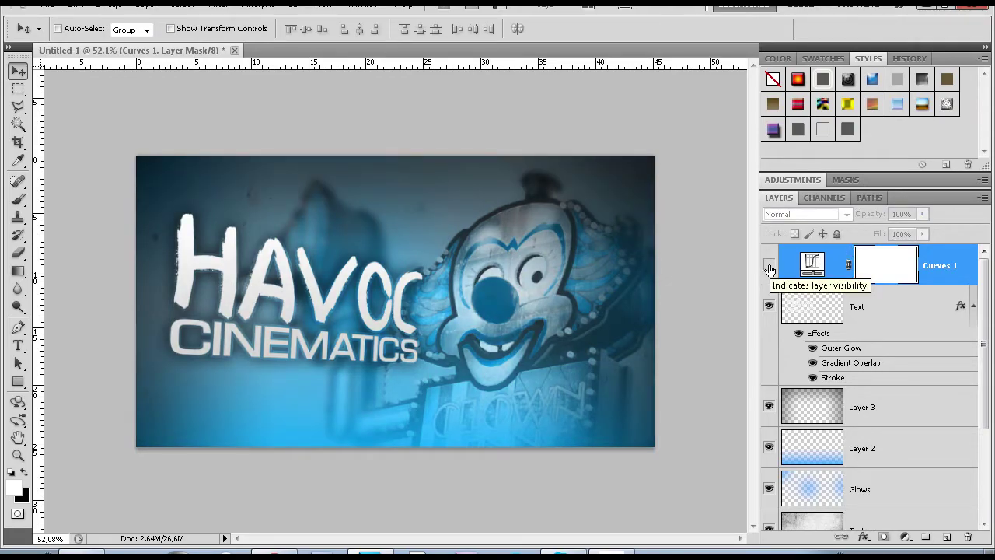
left_click(768, 267)
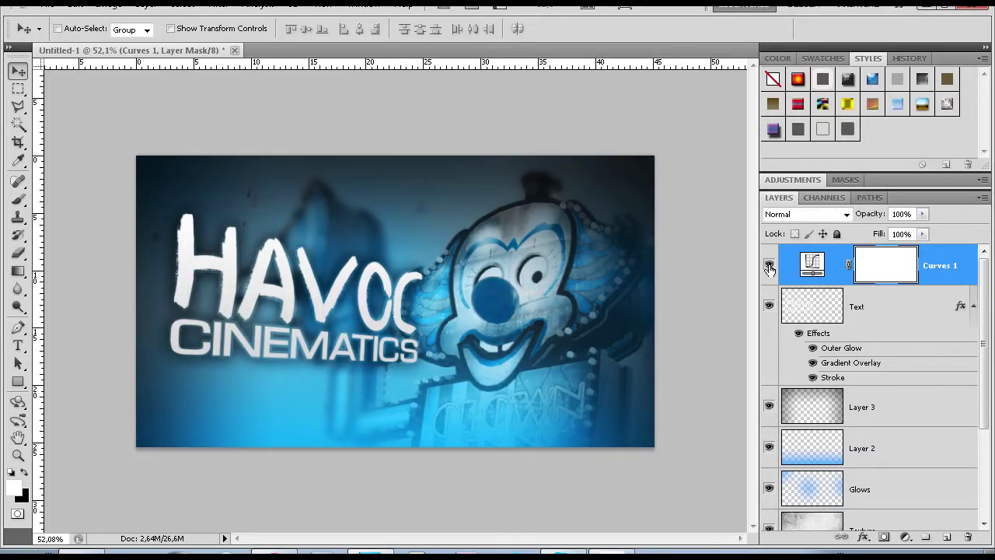
left_click(922, 213)
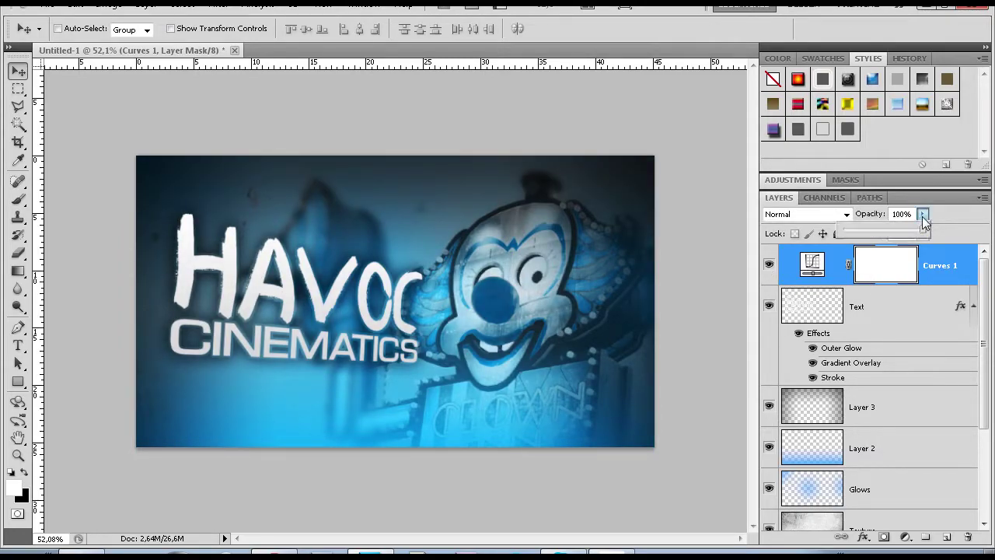
left_click_drag(923, 231, 968, 249)
Add an Exposure adjustment layer directly above the Curves 1 layer.
left_click(811, 265)
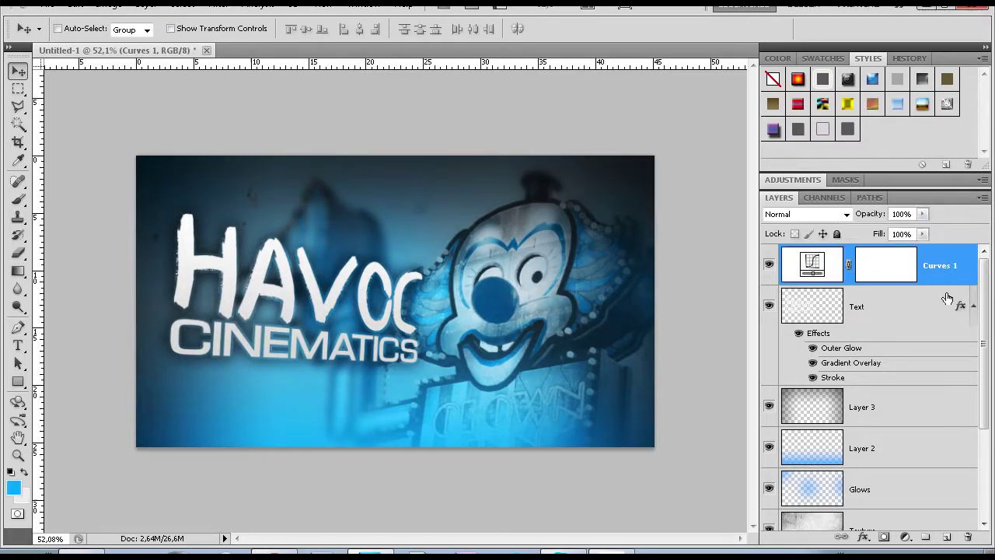
left_click(905, 537)
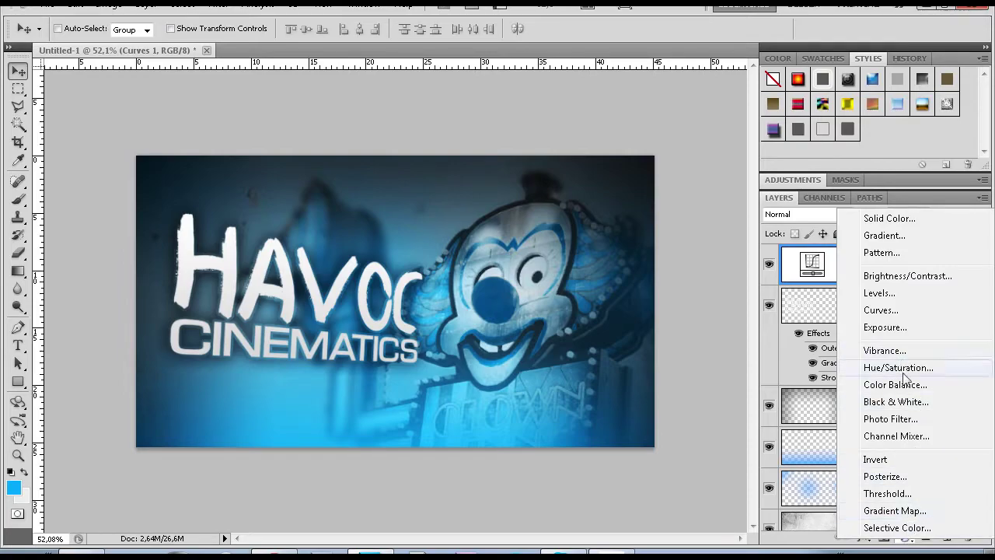
left_click(899, 330)
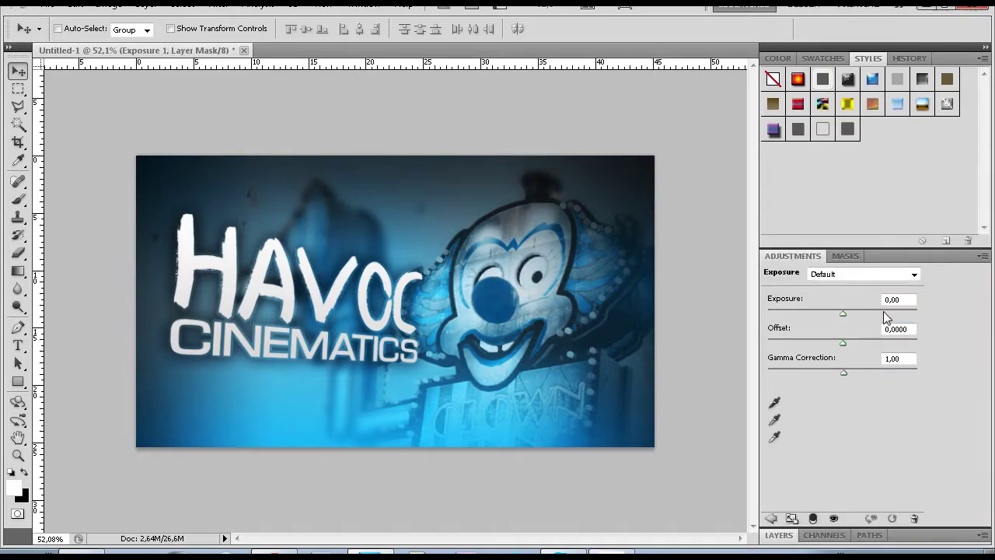
Set the Exposure adjustment layer to exposure +0.24, offset -0.0026 and gamma correction 0.91, and expand the layer list.
left_click_drag(845, 313, 851, 372)
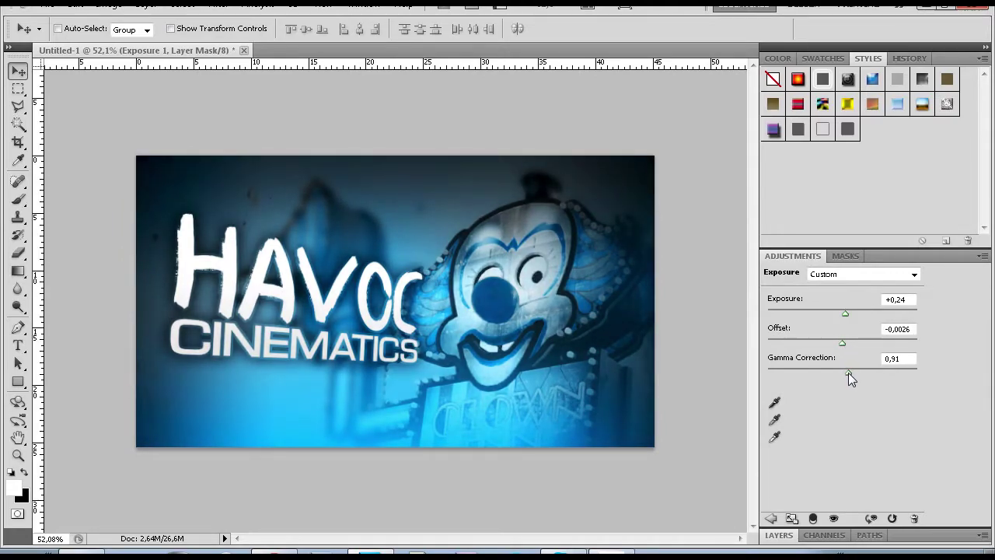
left_click(824, 534)
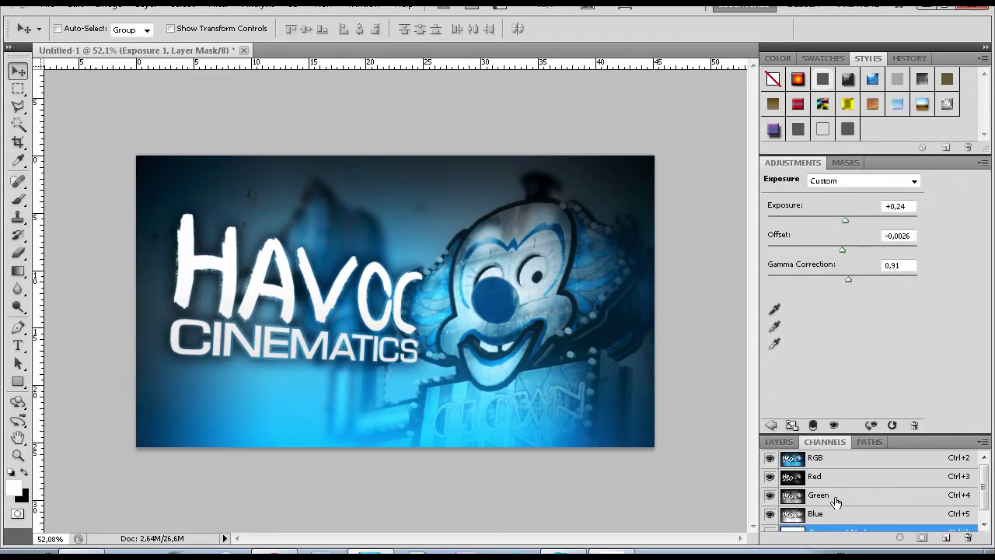
left_click(792, 443)
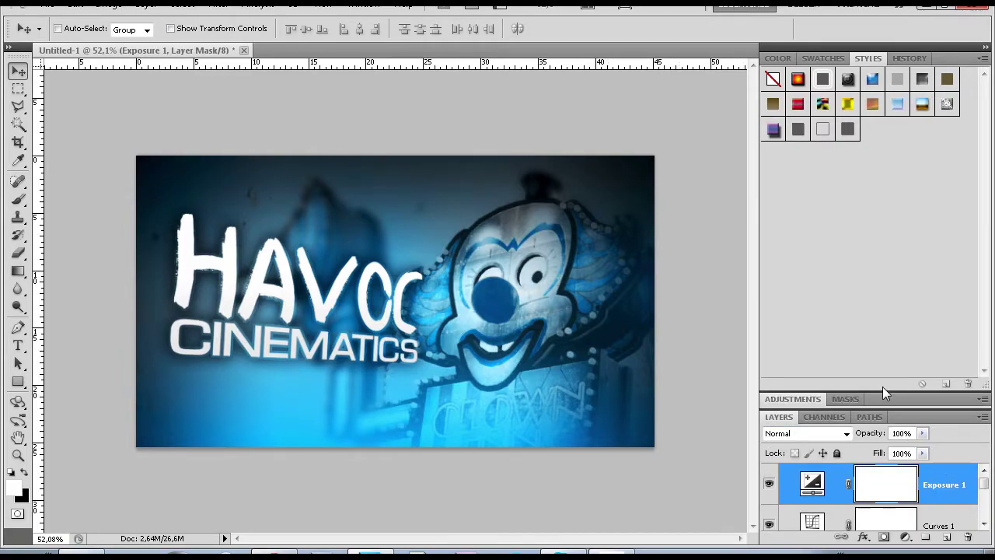
left_click_drag(885, 393, 885, 163)
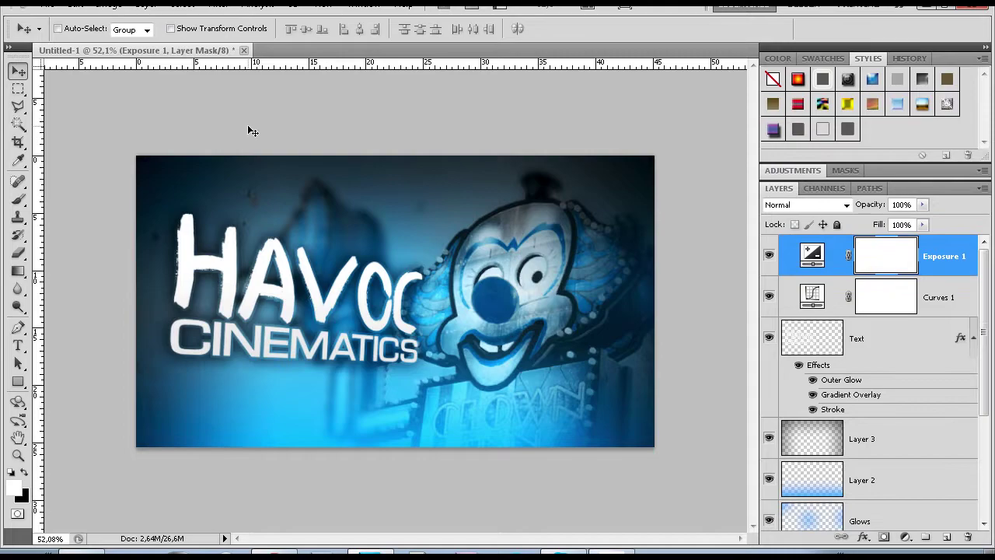
Examine the Havoc Cinematics banner at small and enlarged view sizes to check its legibility and detail.
scroll(490, 261, "down", 5)
scroll(460, 329, "down", 2)
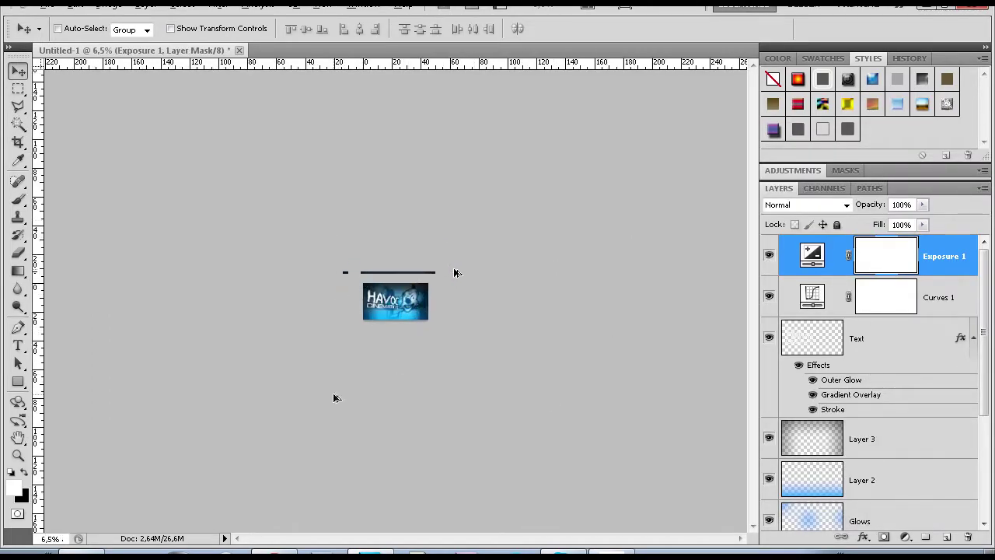
scroll(402, 328, "down", 2)
scroll(419, 332, "up", 4)
scroll(435, 342, "up", 1)
scroll(462, 349, "down", 1)
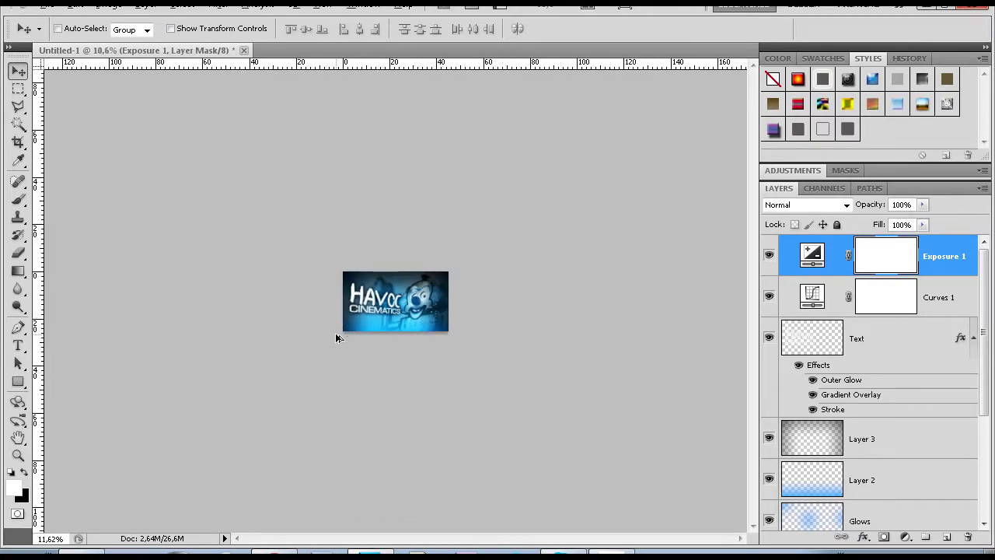
scroll(336, 337, "up", 8)
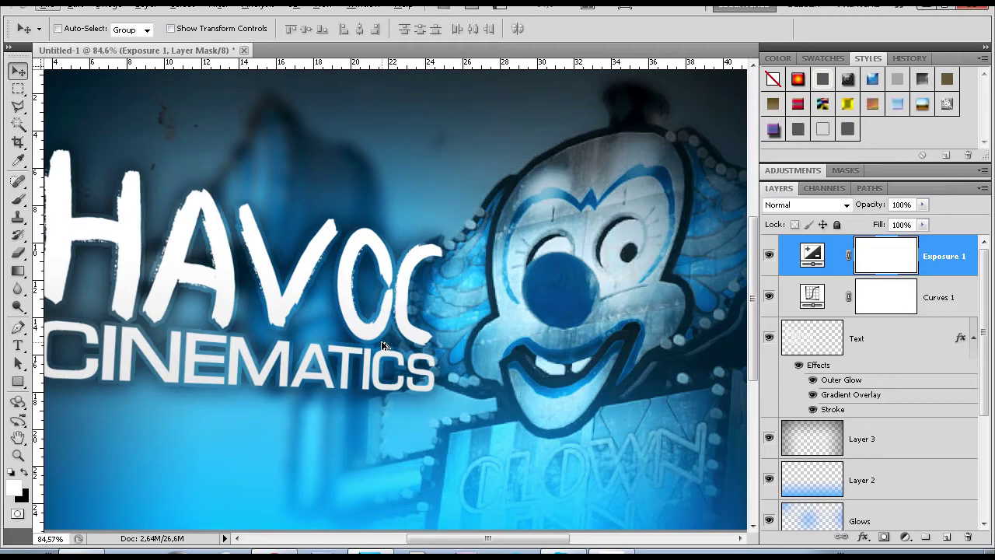
scroll(382, 345, "down", 2)
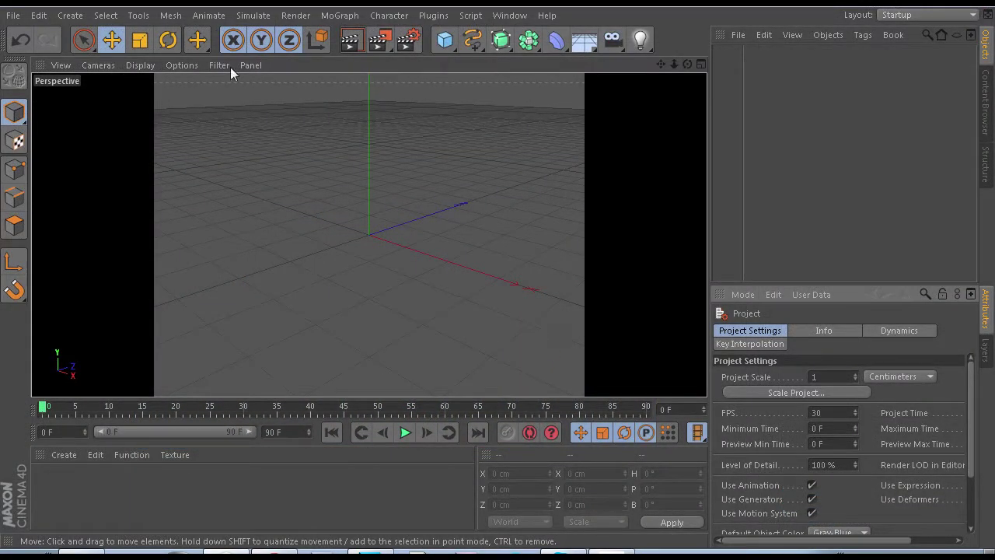
Switch to Cinema 4D and open the project file "Lightroom #2 (Target Text) - evansVisuals".
left_click(14, 15)
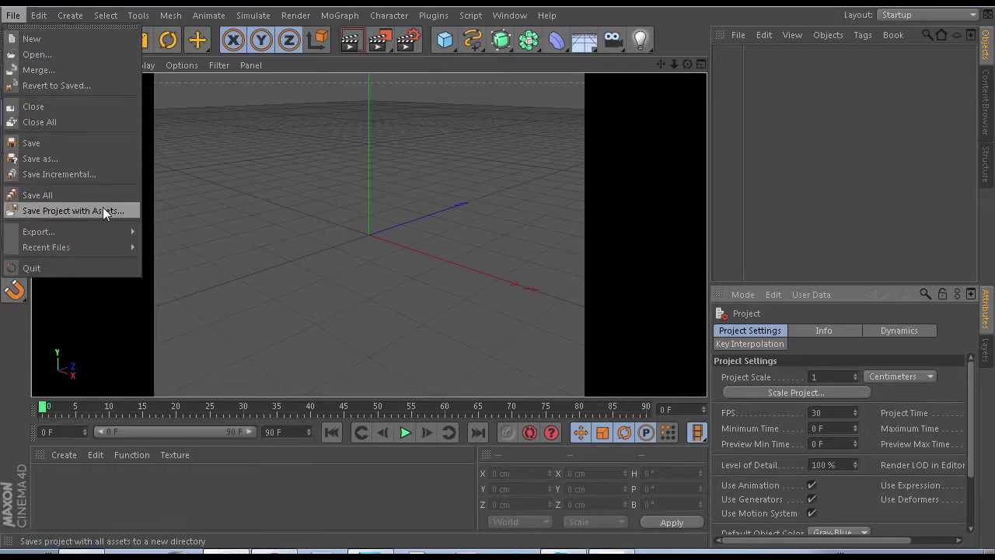
left_click(45, 54)
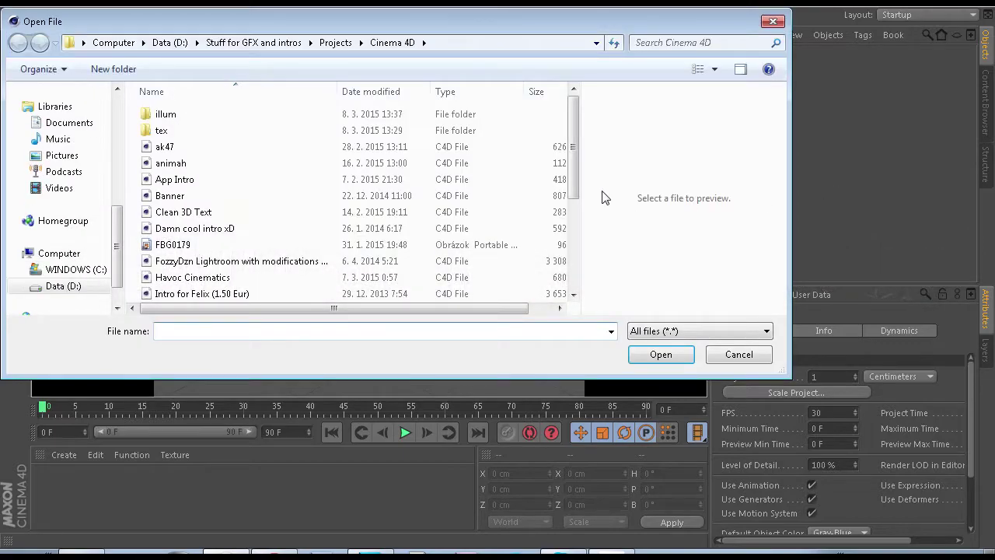
scroll(311, 191, "down", 2)
left_click(253, 259)
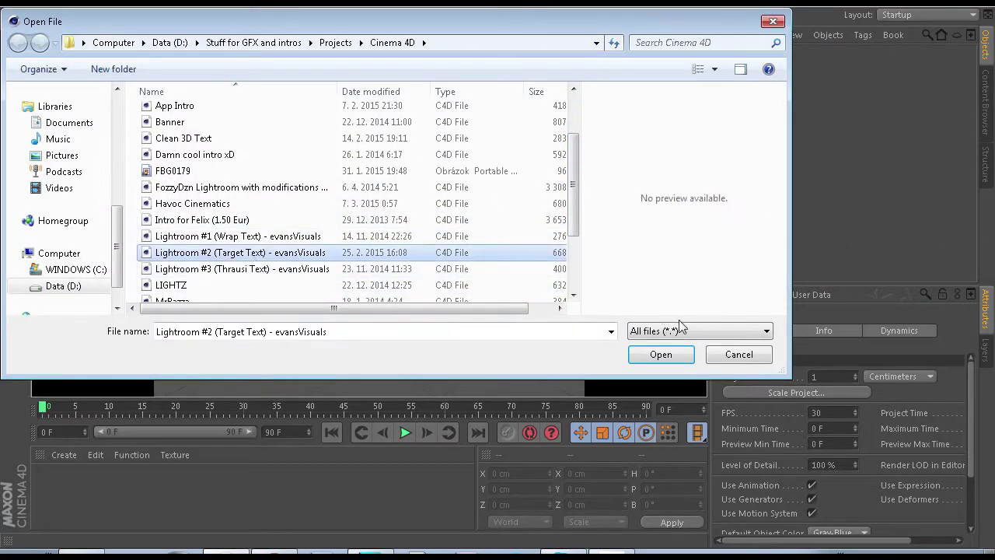
left_click(670, 355)
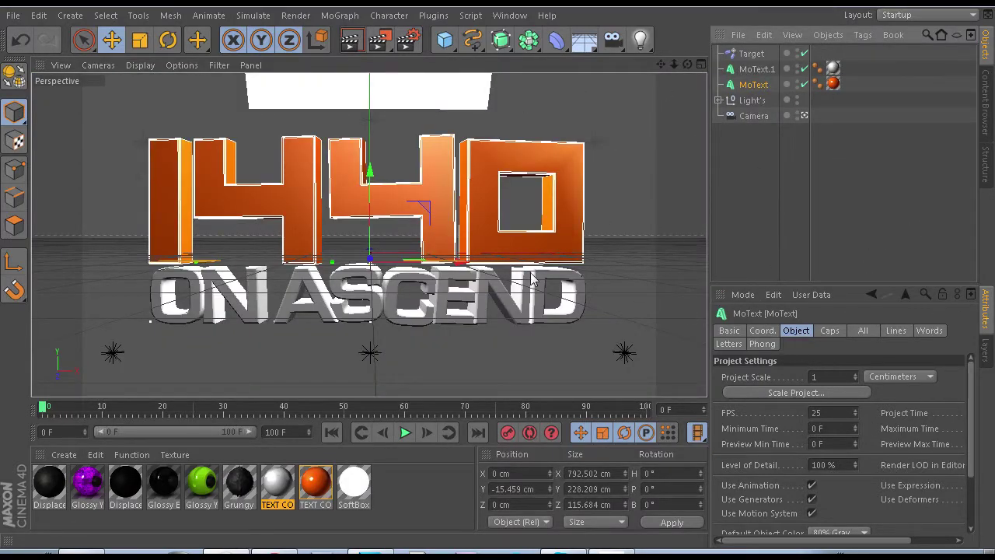
Delete the orange 1440 MoText object from the scene.
left_click(801, 333)
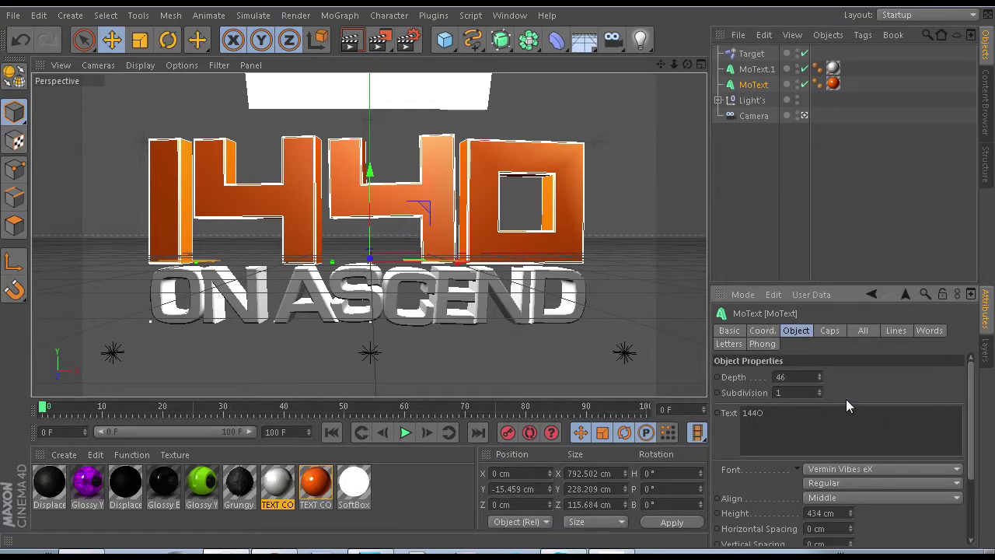
double_click(826, 411)
left_click(746, 85)
key("Delete")
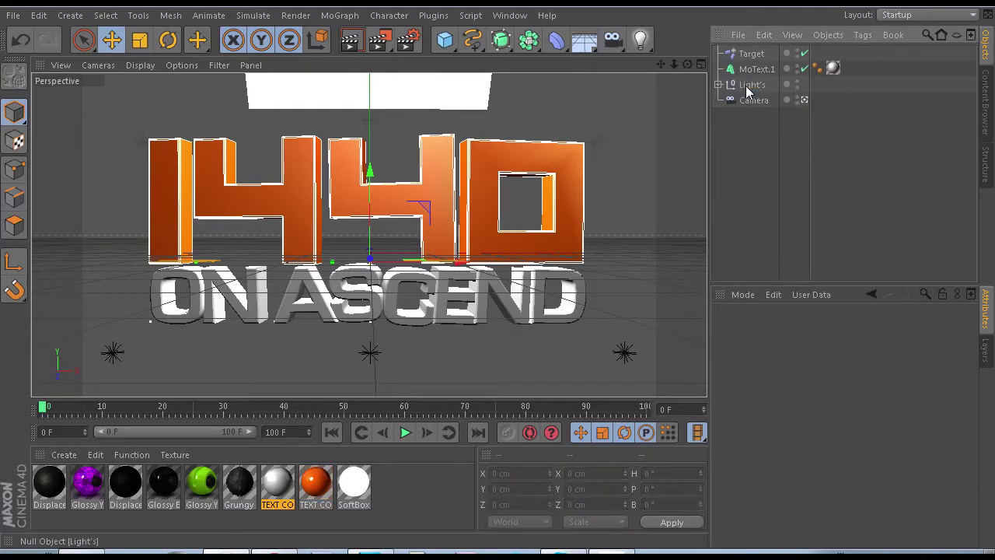
Duplicate the ON ASCEND text object and place the copy above the original at about Y 48.2 cm.
left_click(750, 74)
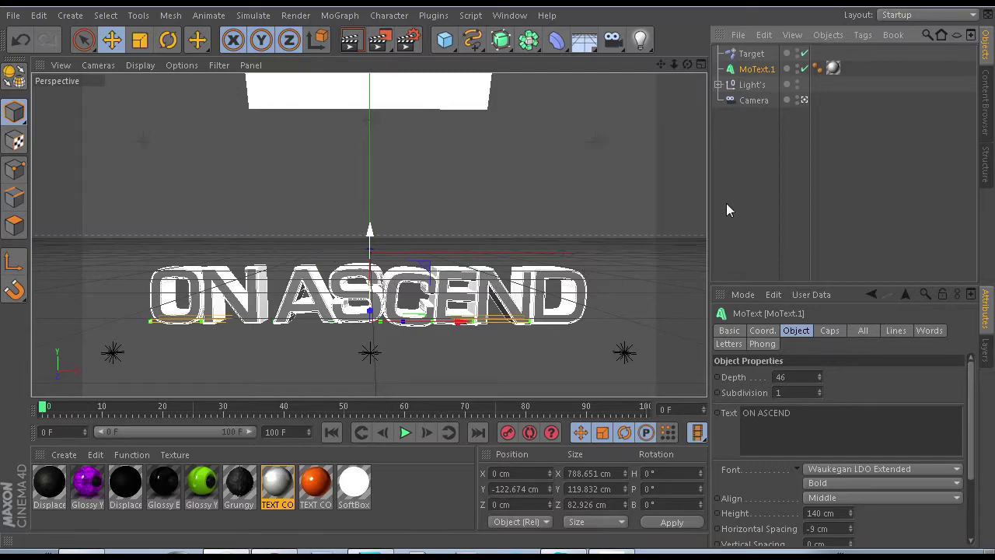
key("ctrl+z")
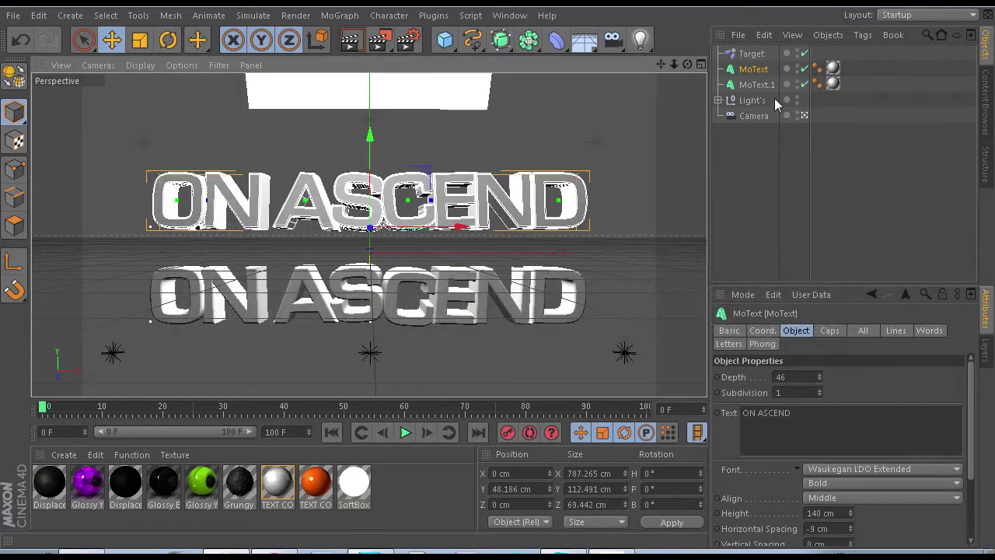
Rename the upper text object to "Main Text" and the lower one to "Secondary Text".
triple_click(823, 449)
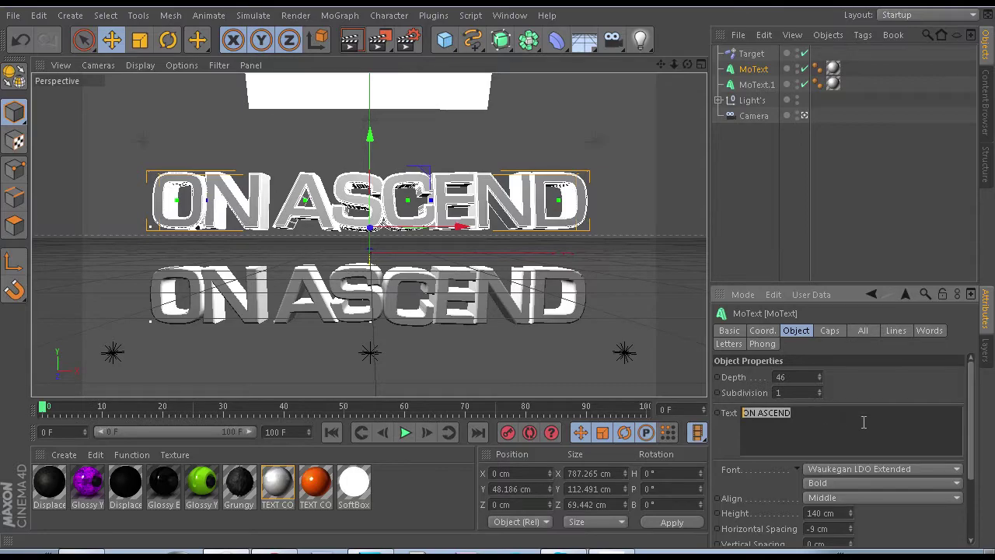
left_click(750, 71)
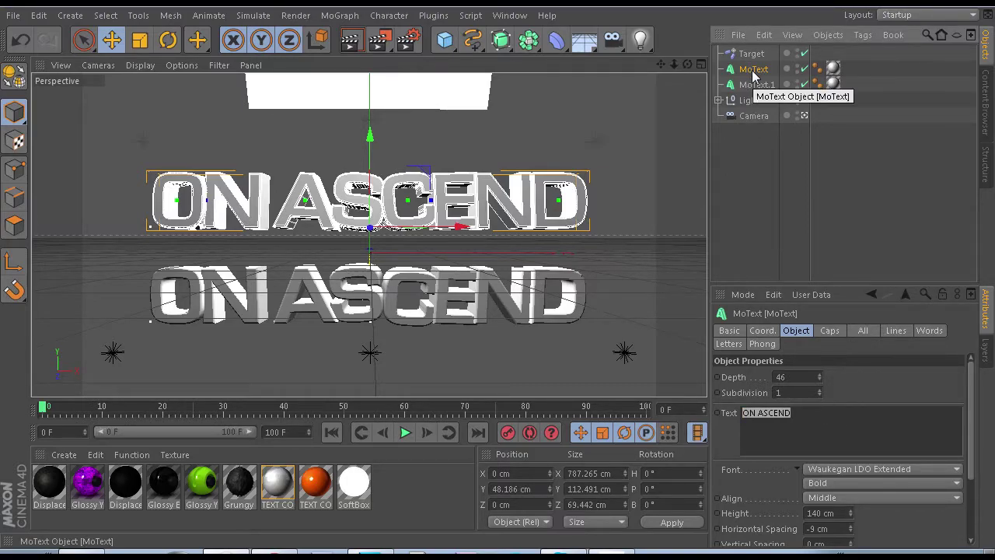
double_click(753, 70)
type("Main Text")
key("Return")
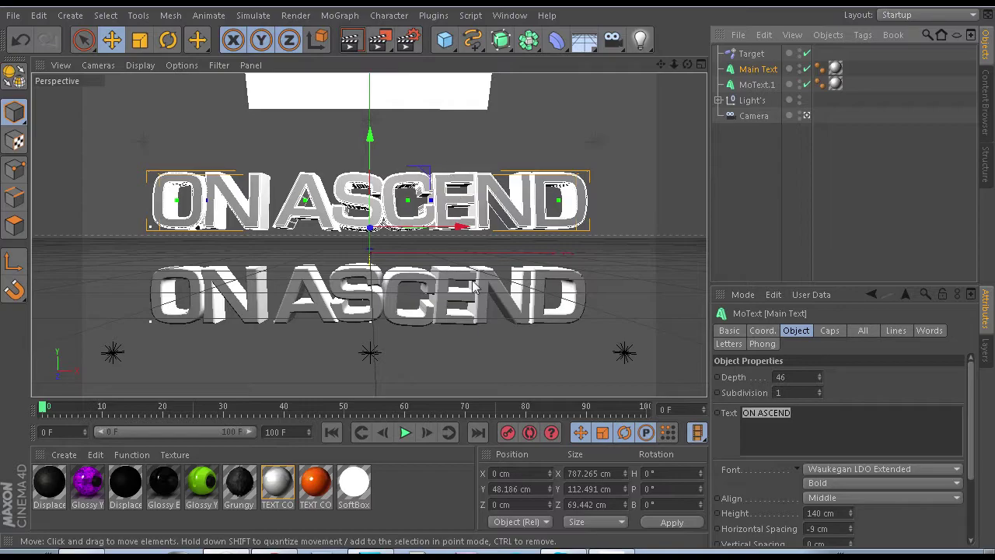
double_click(756, 84)
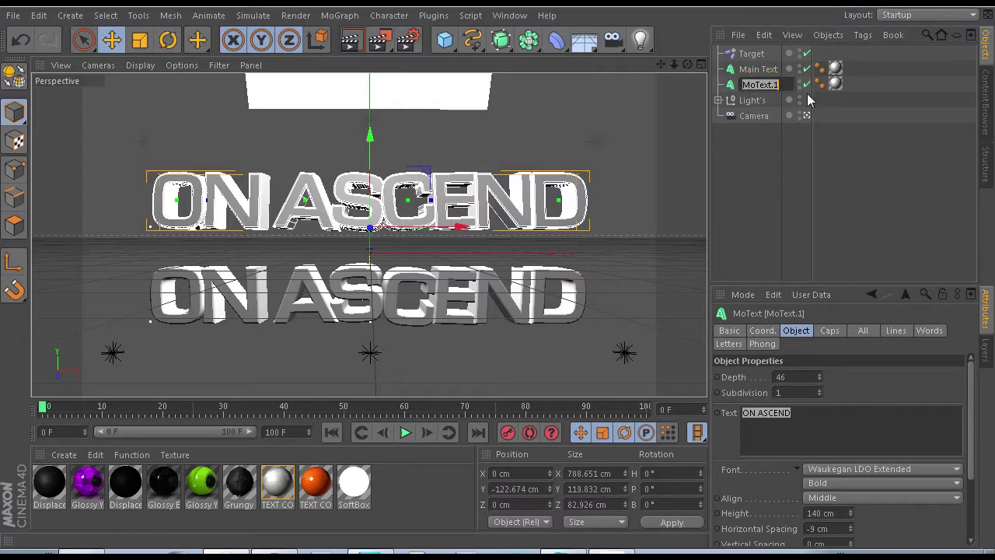
type("Se")
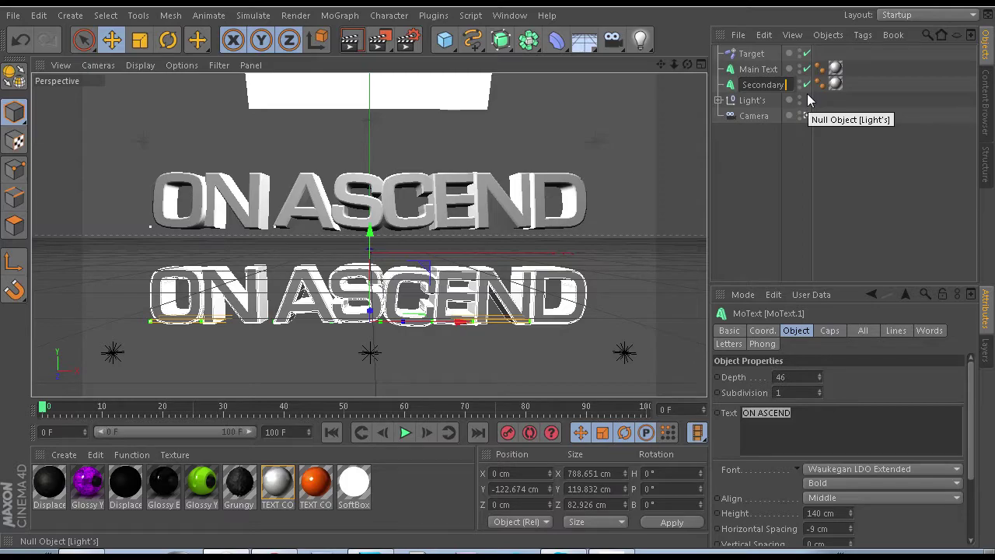
type("condary Text")
key("Return")
Change the wording of the Main Text object to "1440".
left_click(761, 70)
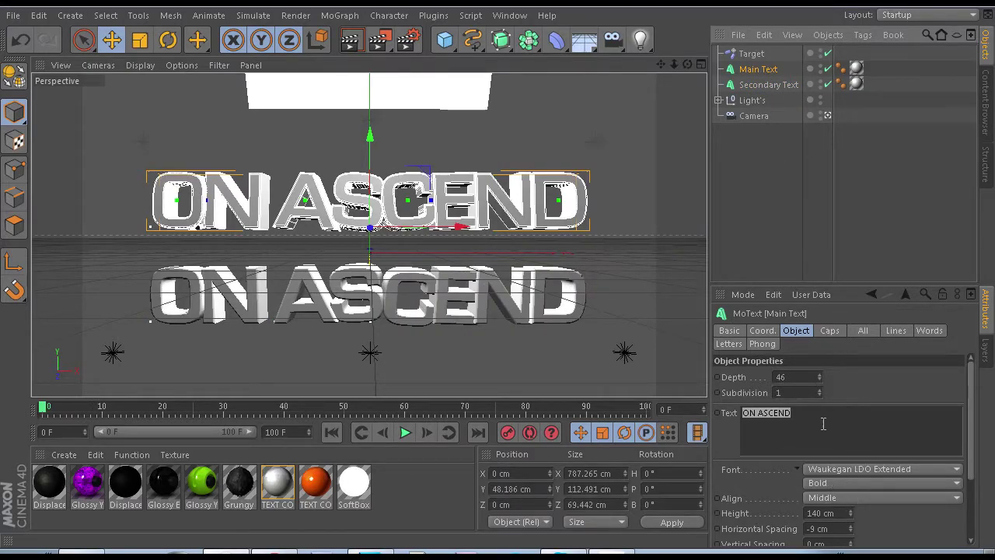
type("1440")
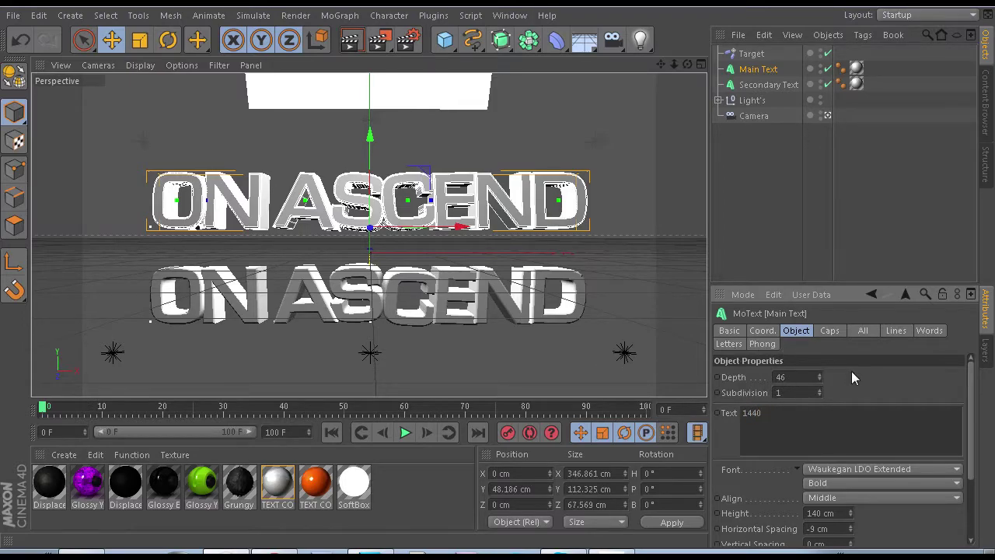
left_click(758, 477)
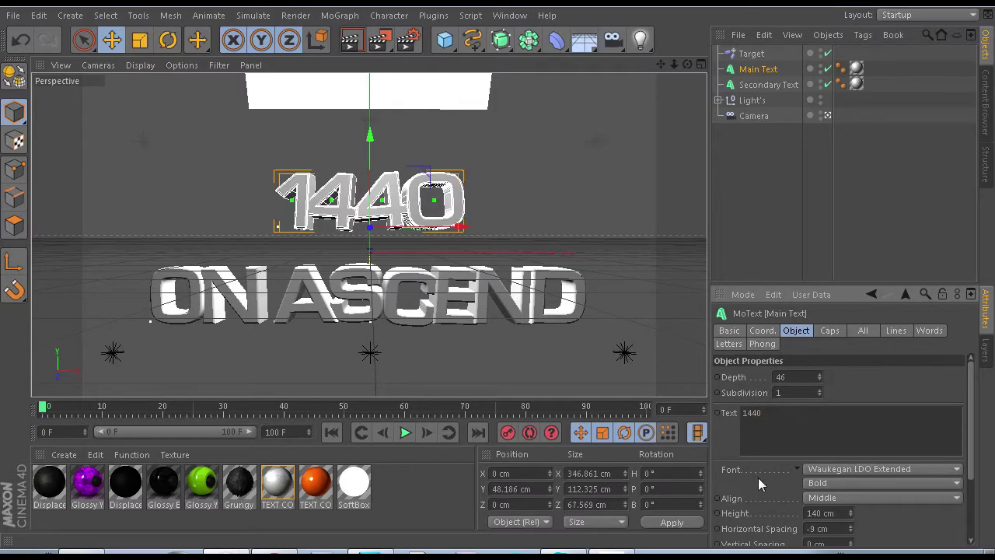
Set Main Text's height to 356 cm and move it to about X -14 cm, Y -6.2 cm, just above the secondary text.
left_click_drag(851, 518, 793, 505)
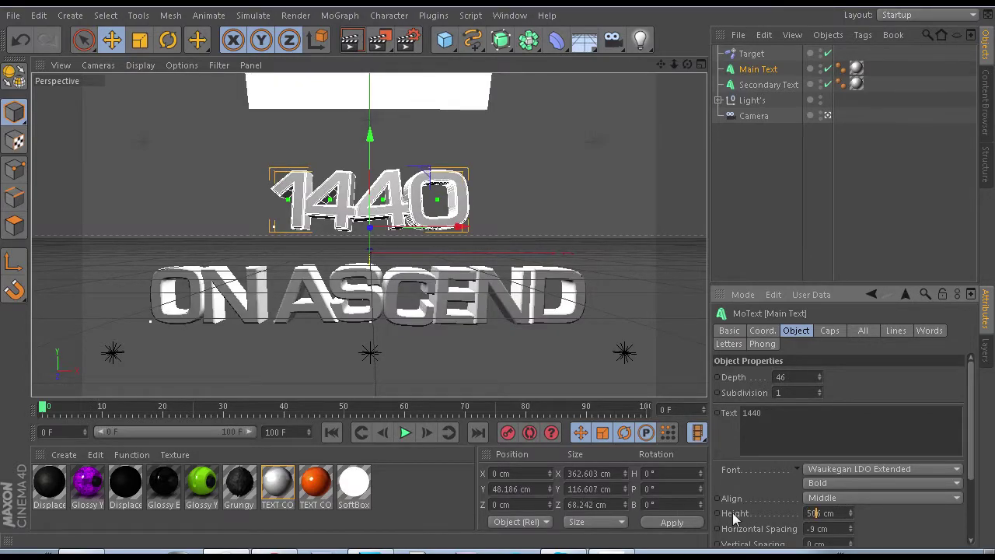
key("Return")
left_click_drag(816, 513, 773, 513)
type("356")
key("Return")
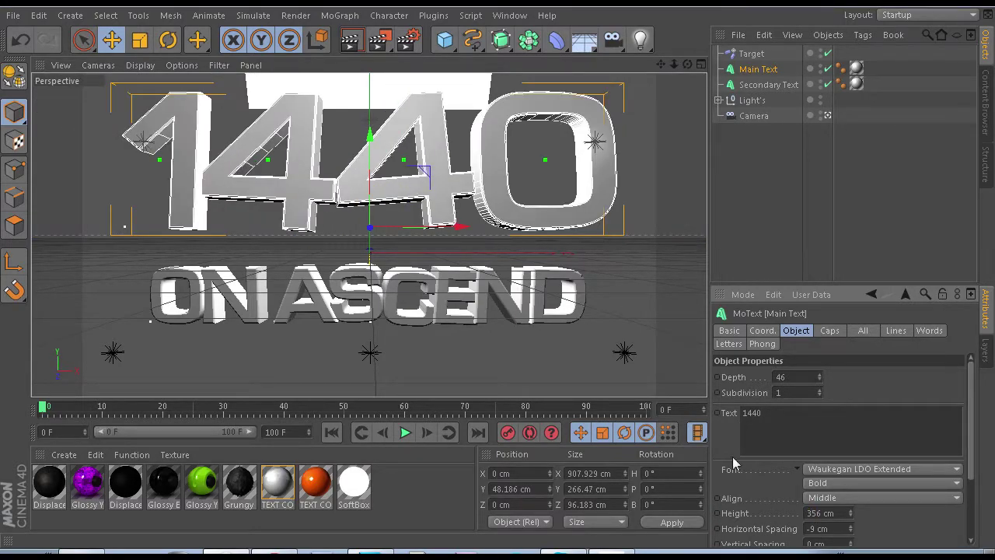
left_click_drag(370, 142, 373, 172)
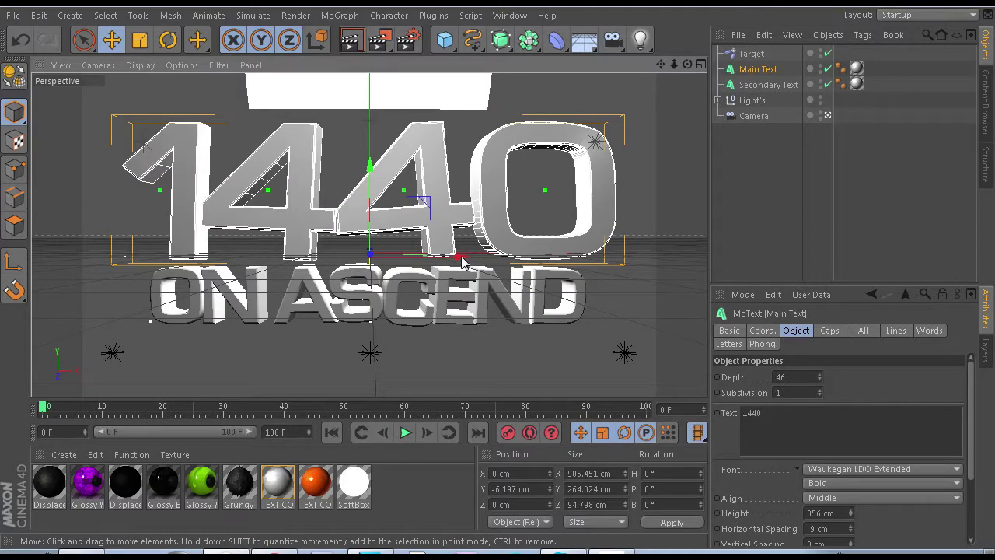
left_click_drag(461, 263, 454, 263)
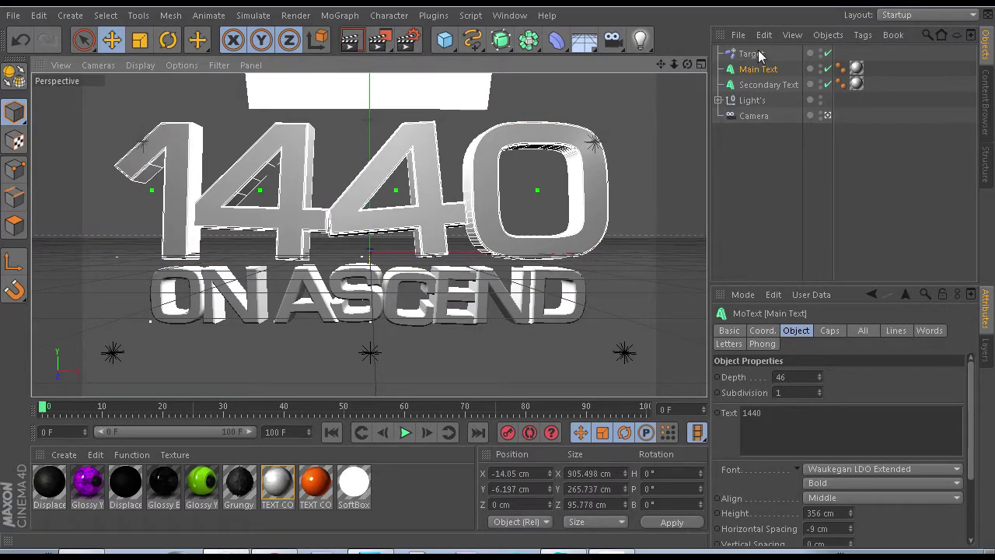
Delete the Target effector from the scene.
left_click(751, 54)
key("Delete")
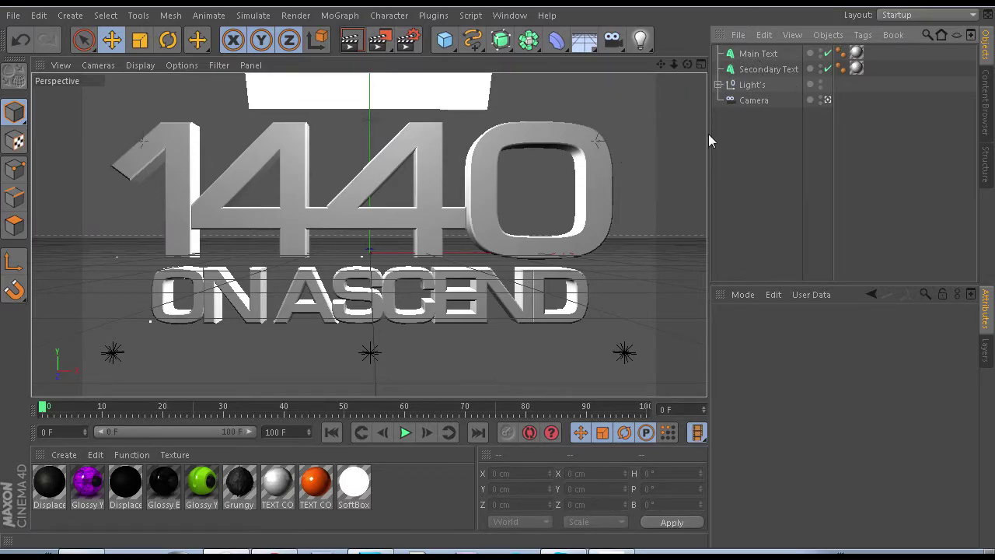
left_click(757, 69)
Fine-tune Main Text's position to about X -15.6 cm and Y -9.1 cm above the secondary text.
left_click(755, 53)
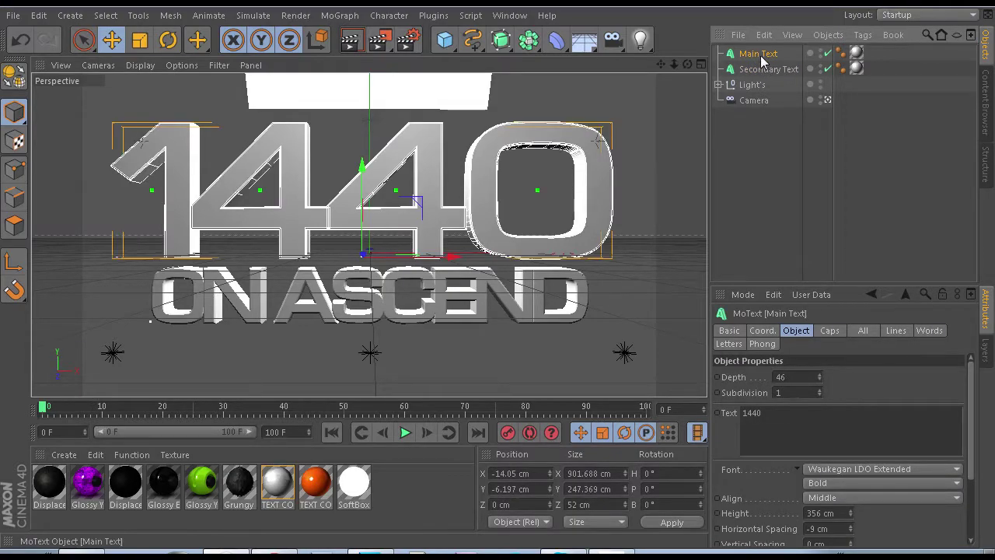
left_click_drag(427, 258, 424, 259)
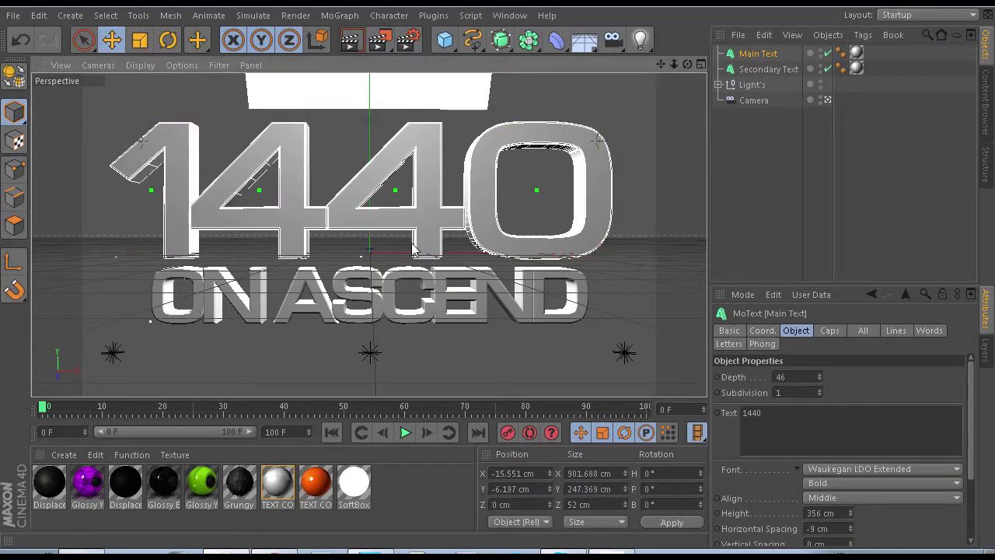
left_click_drag(362, 214, 362, 216)
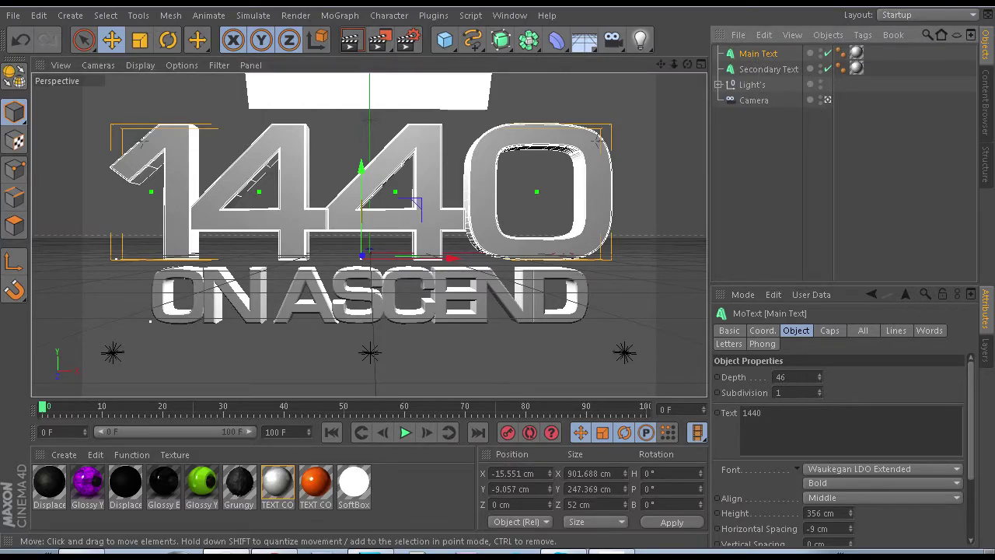
left_click(768, 68, "ctrl")
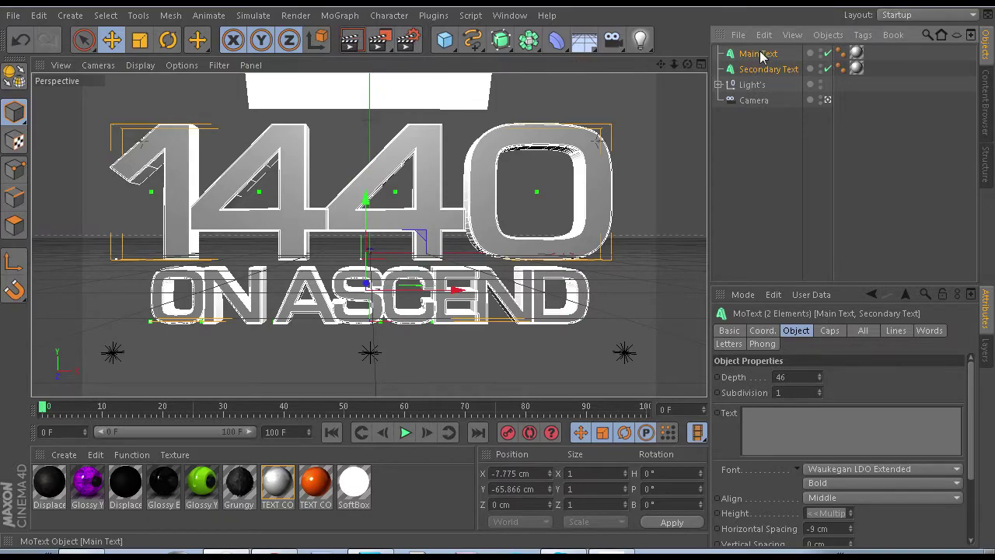
left_click(873, 127)
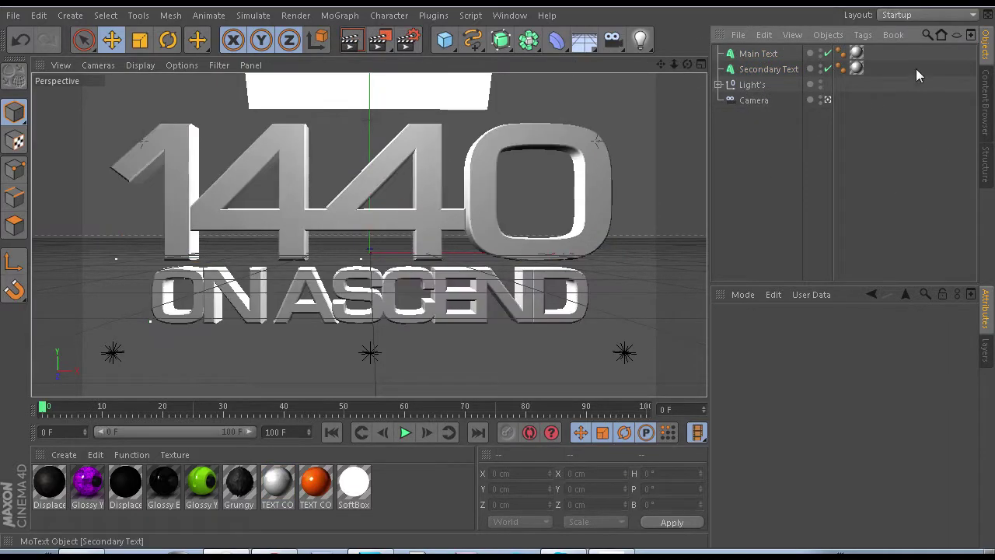
left_click_drag(915, 71, 836, 46)
left_click(754, 171)
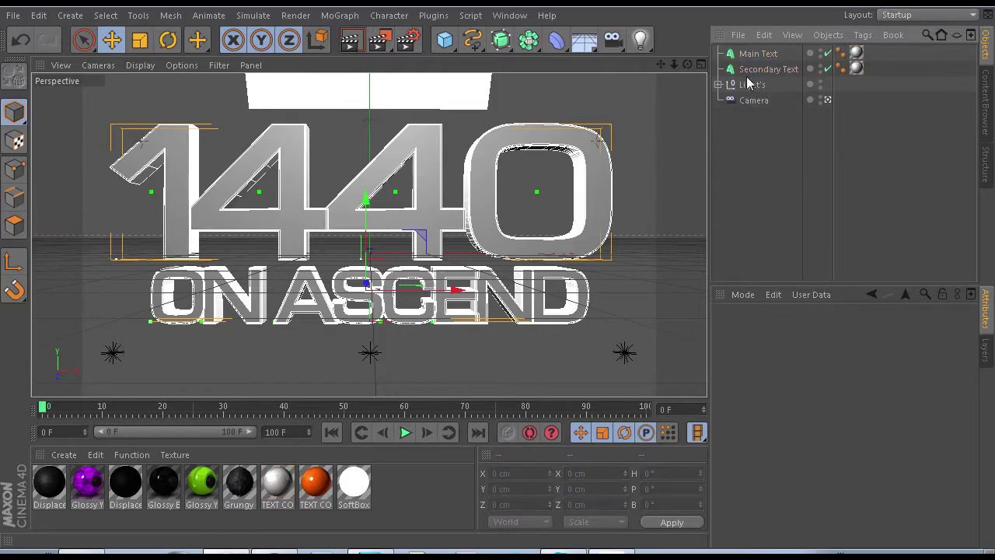
Add a Target effector to both Main Text and Secondary Text and set its strength to 9 %.
left_click(758, 68)
left_click(757, 53, "ctrl")
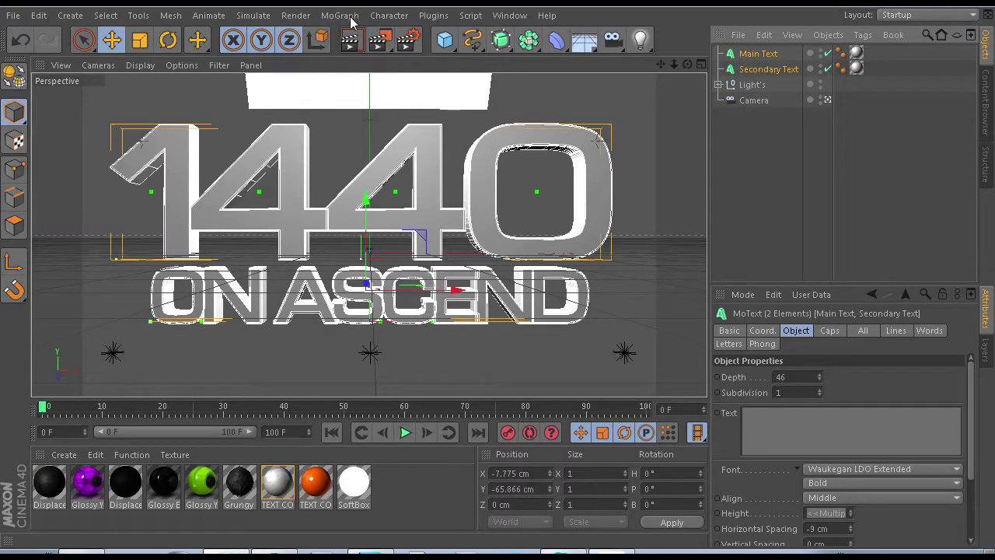
left_click(350, 16)
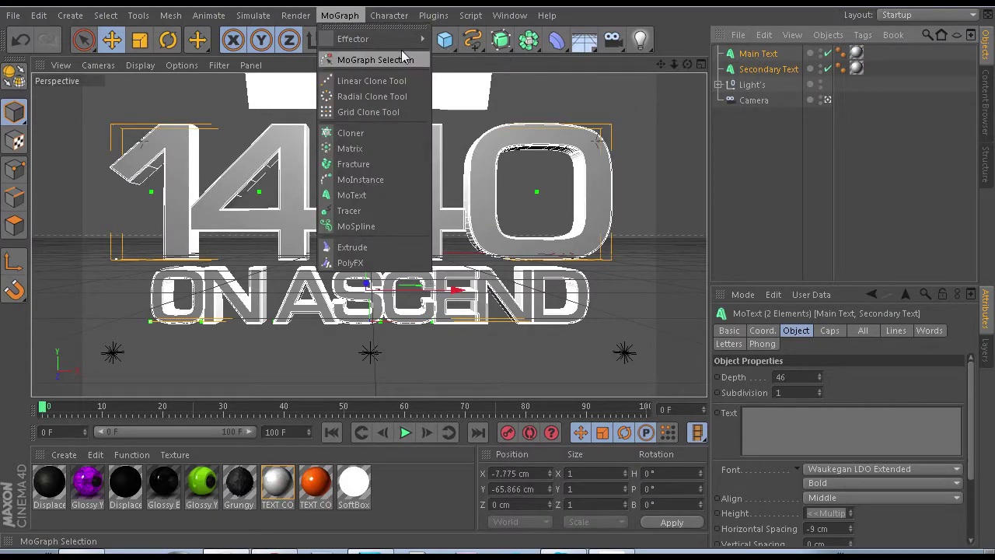
mouse_move(399, 42)
left_click(458, 235)
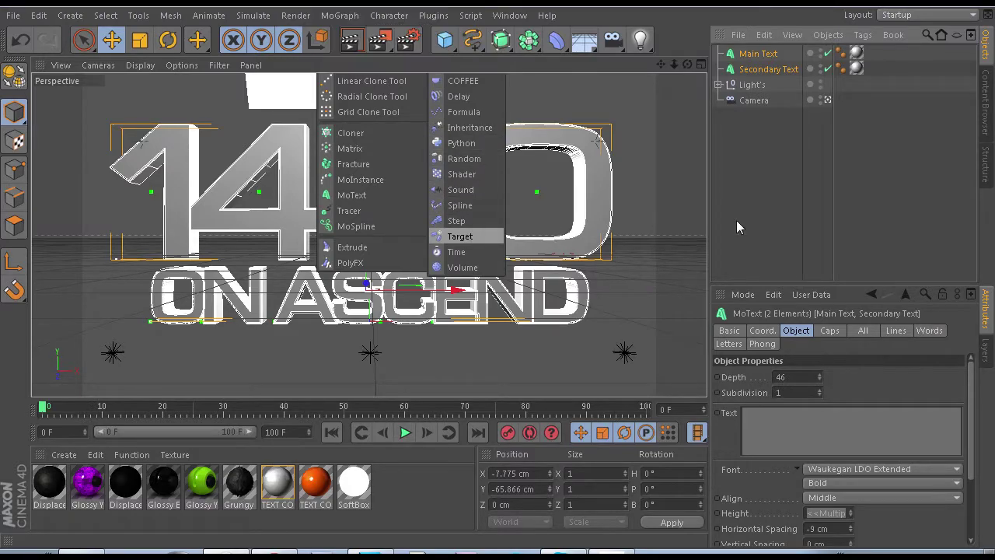
left_click_drag(877, 365, 849, 359)
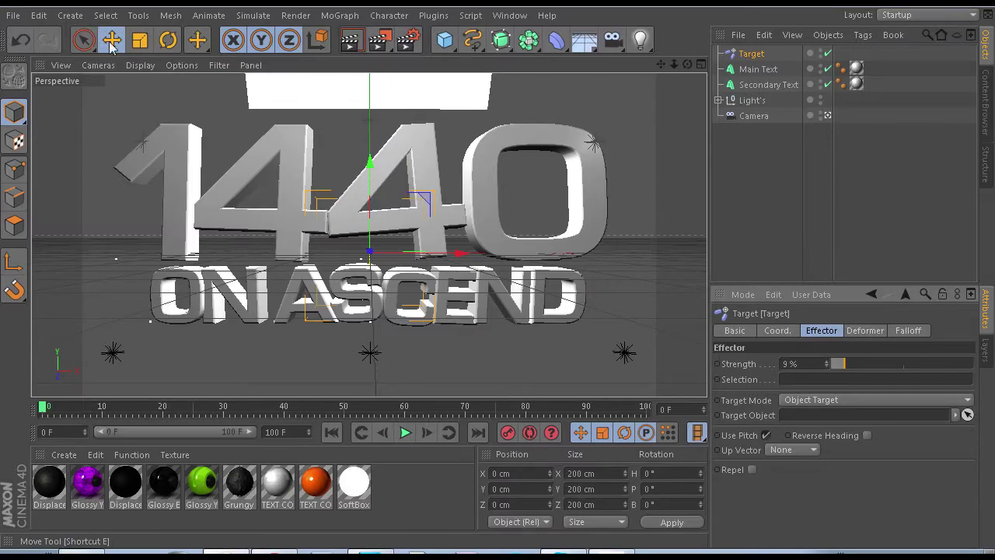
Replace the Main Text object's material with the green Glossy Yellow material.
left_click(482, 227)
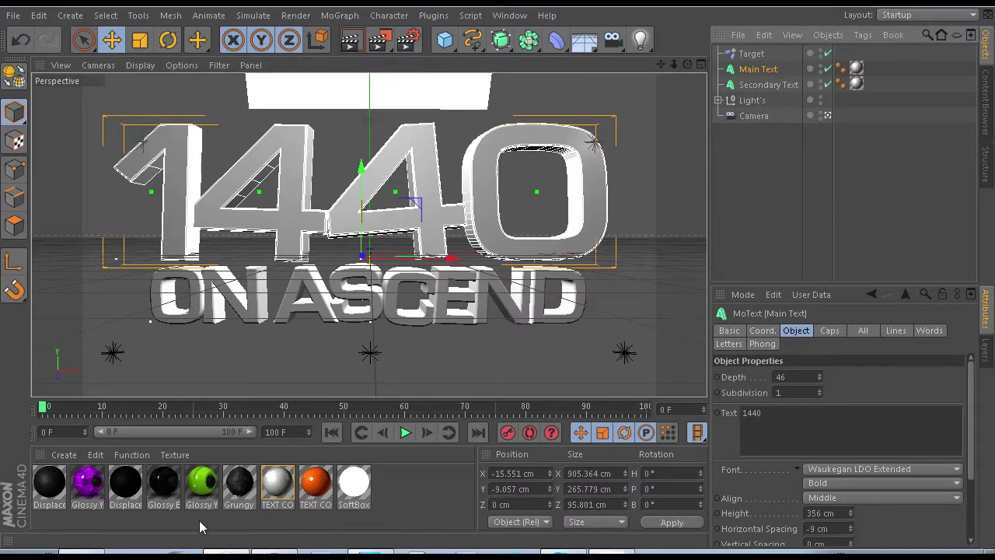
left_click(194, 486)
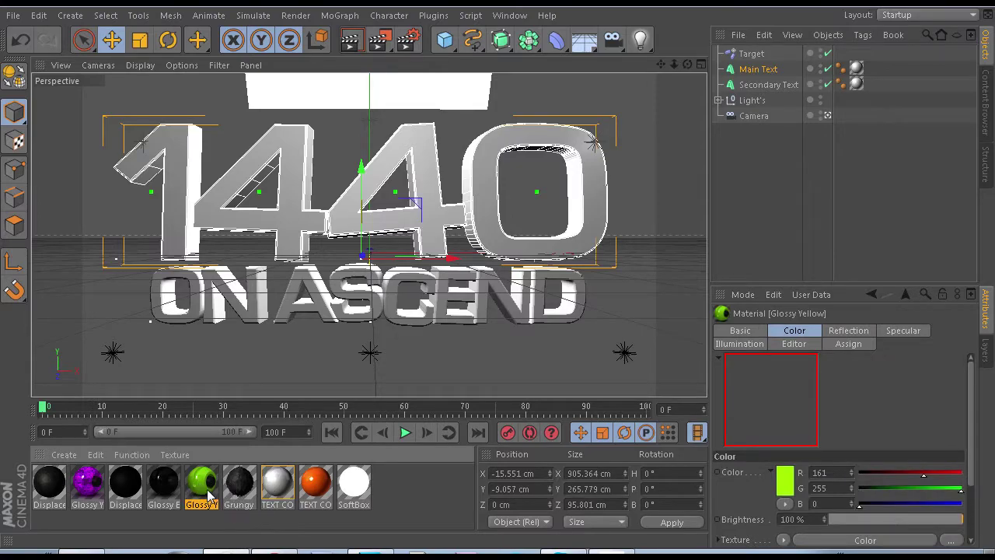
left_click_drag(195, 488, 855, 69)
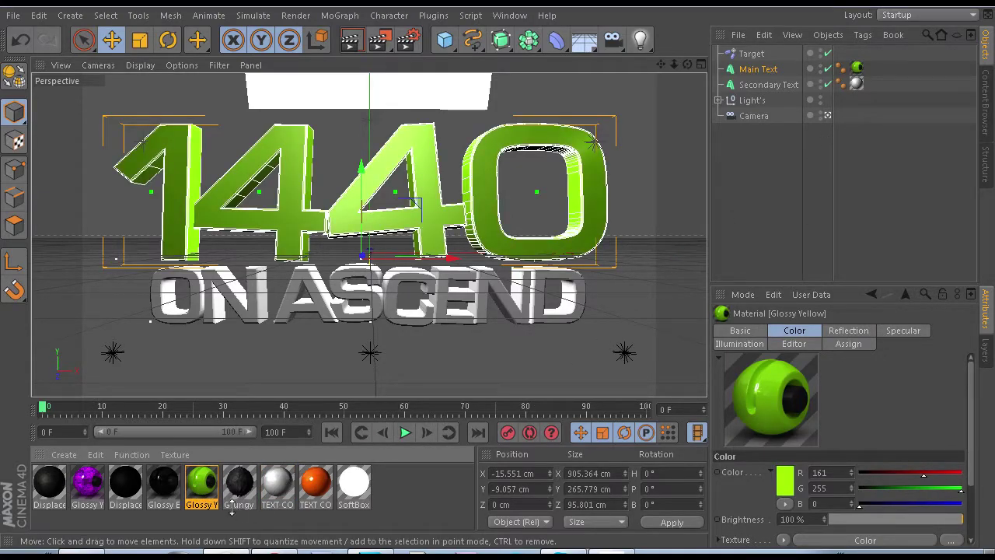
Clear the Glossy Yellow material's color texture and change its color to red, R 255, G 4, B 0.
double_click(201, 482)
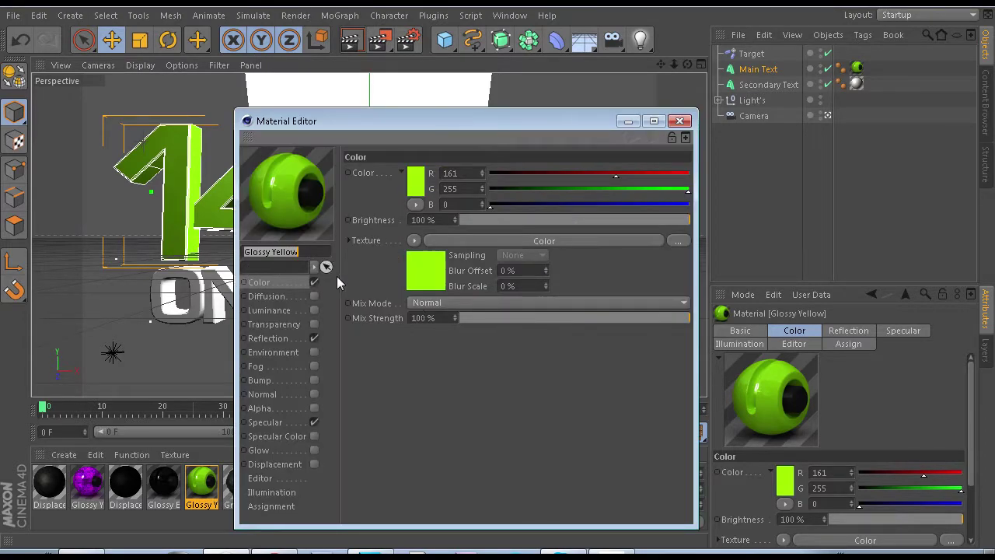
left_click(413, 243)
left_click(423, 160)
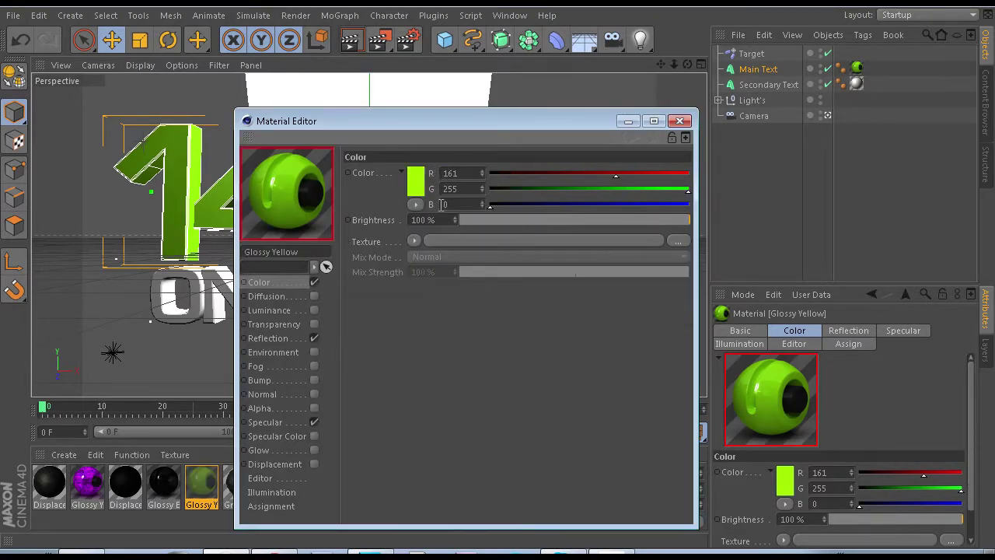
left_click(415, 204)
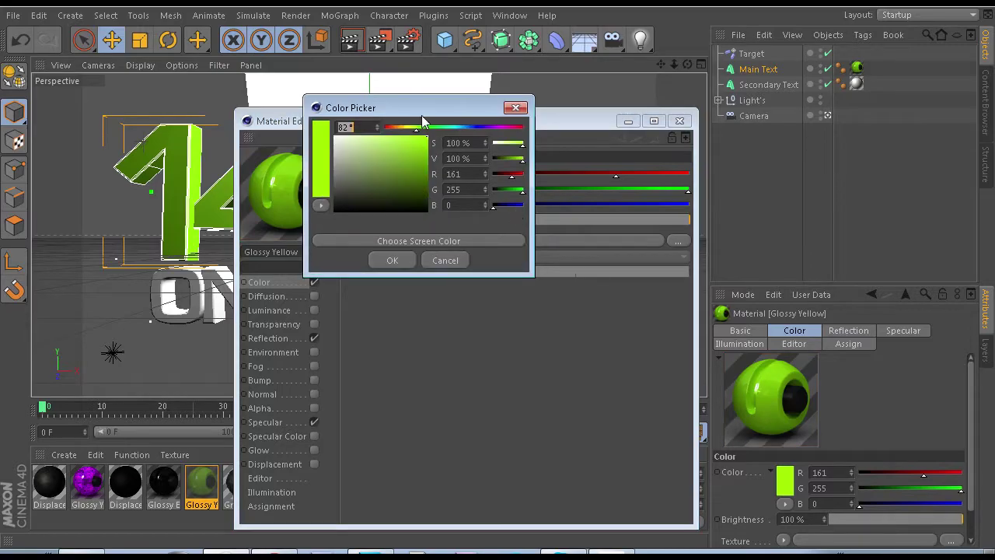
left_click_drag(415, 134, 383, 166)
left_click(392, 260)
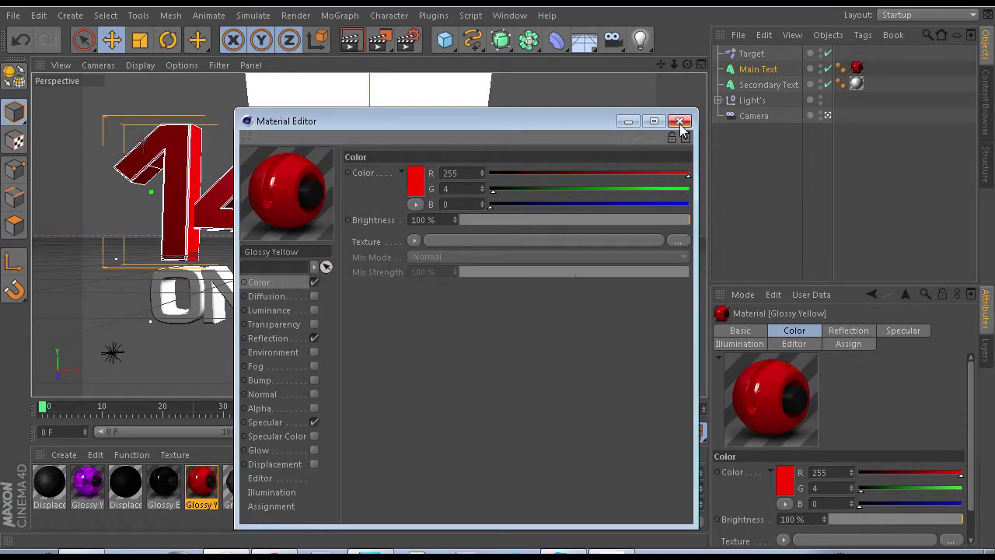
left_click(679, 121)
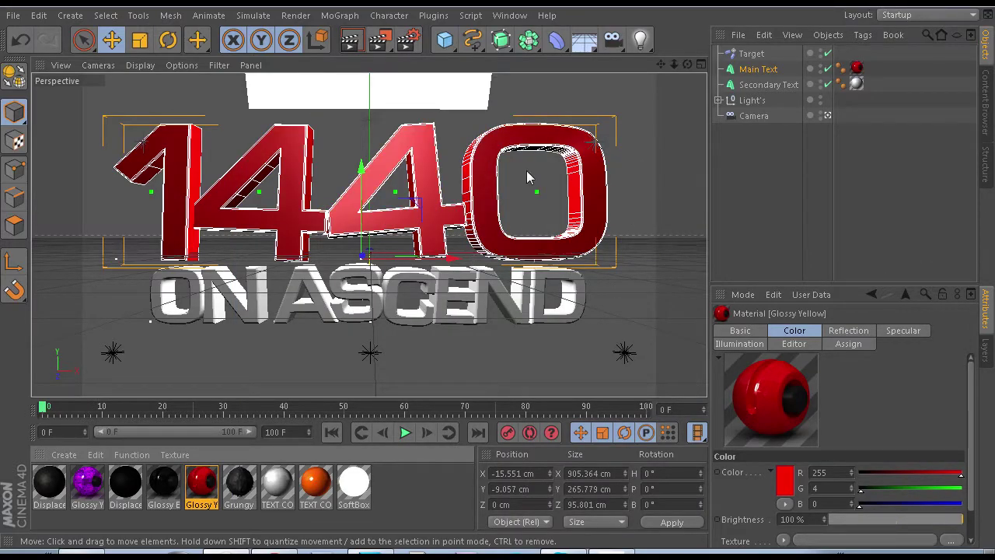
Set the render output file to 1440 in D:\Stuff for GFX and intros, keeping the PNG format.
left_click(405, 43)
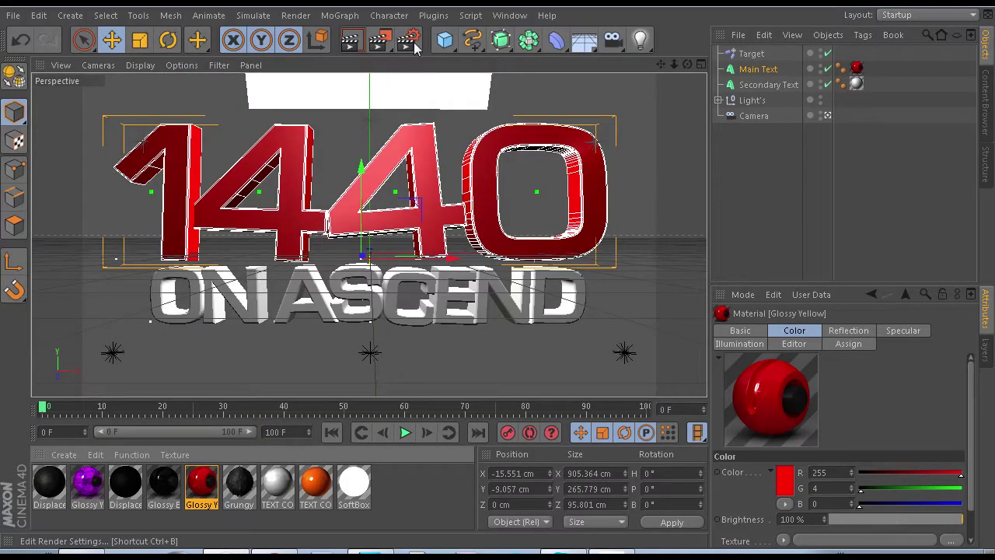
left_click(404, 43)
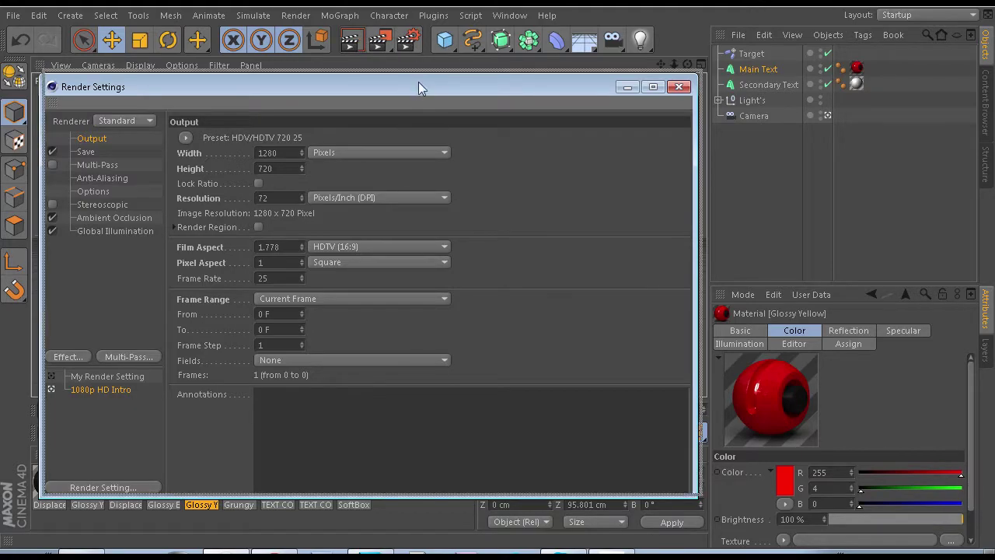
left_click_drag(418, 81, 426, 55)
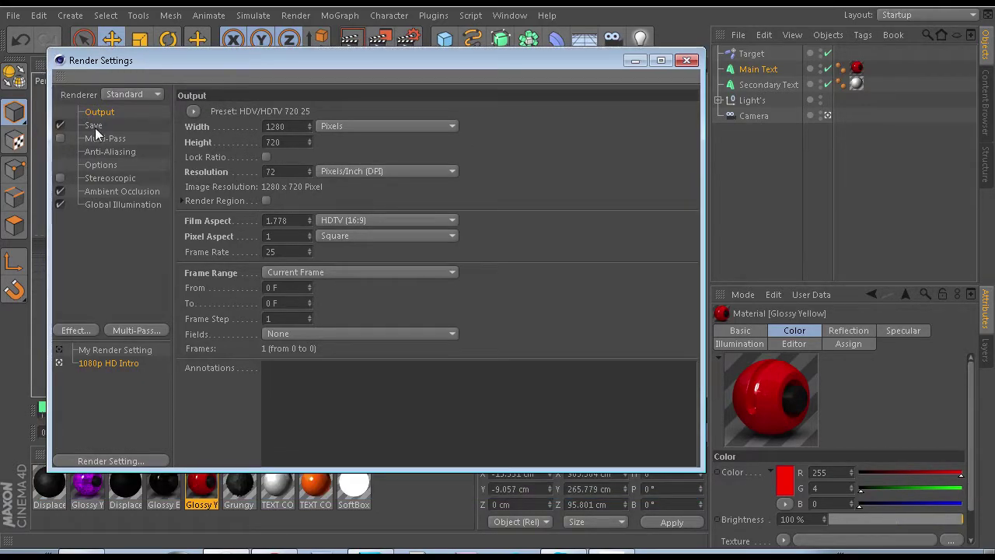
left_click(94, 126)
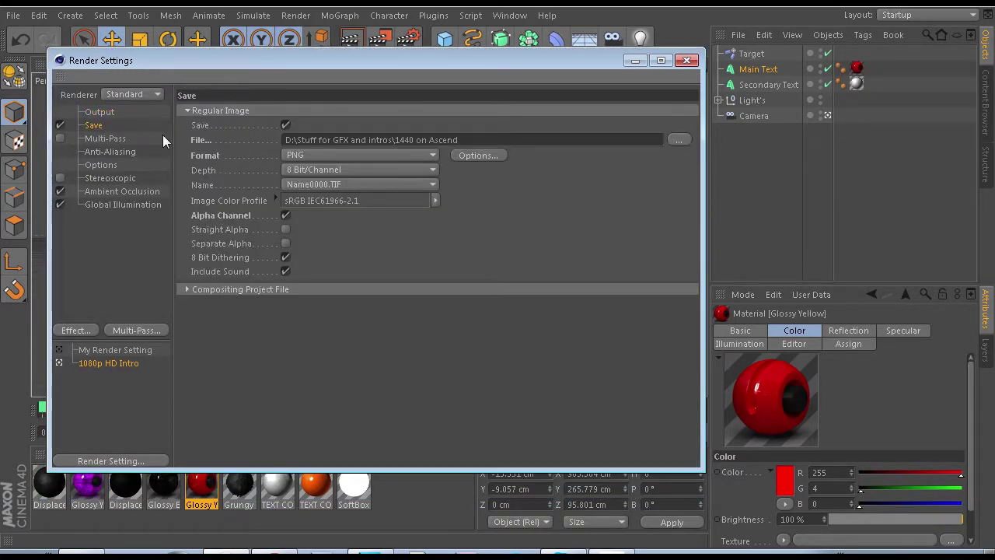
left_click(679, 140)
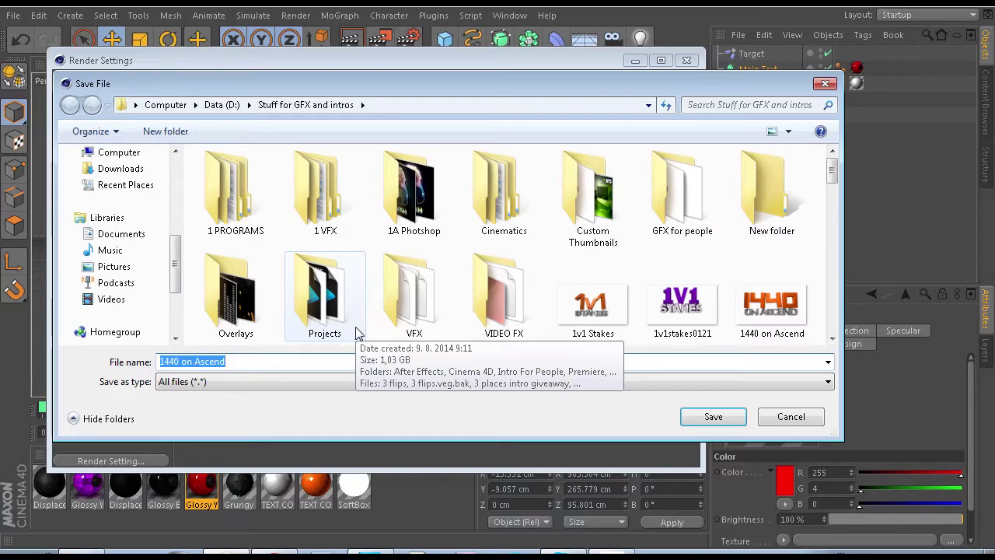
type("1440")
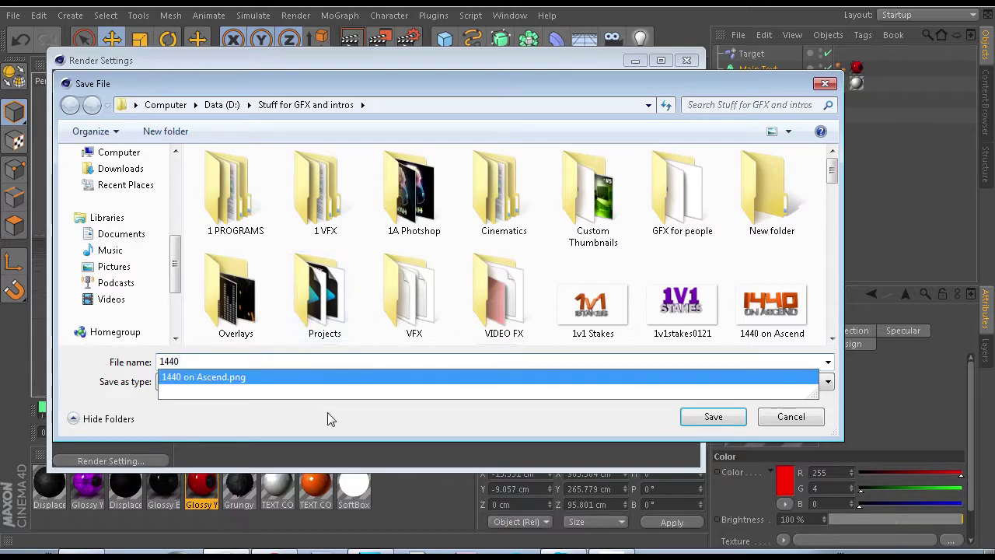
left_click(327, 414)
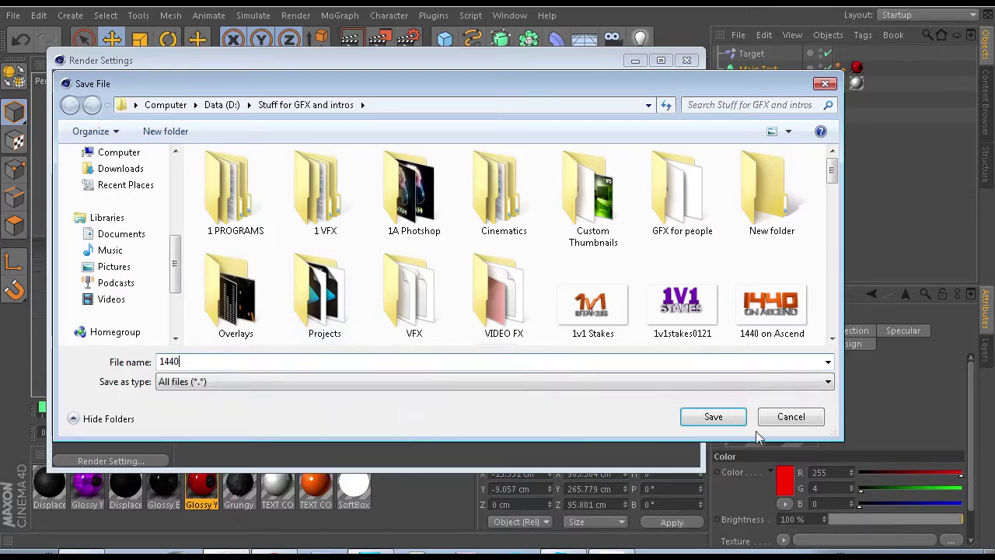
left_click(715, 417)
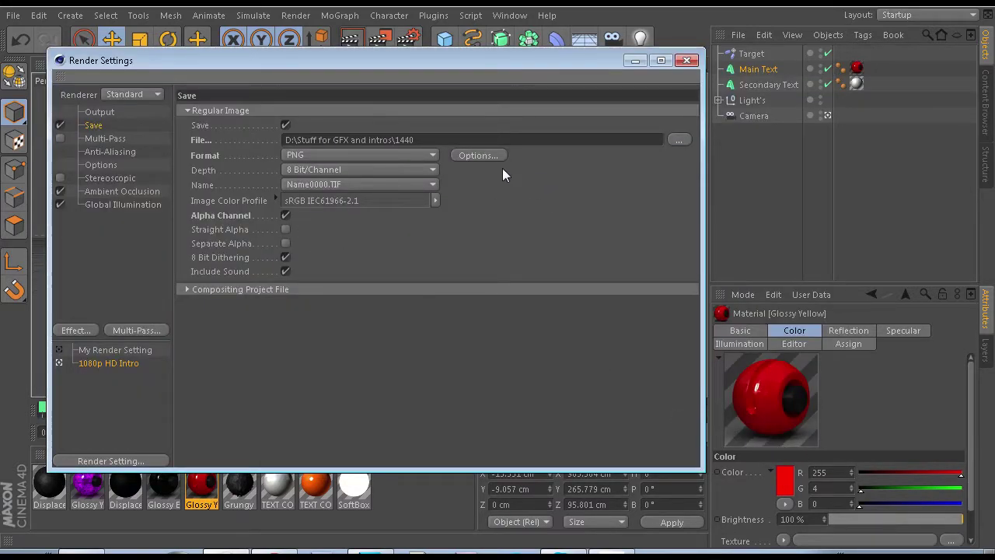
left_click(429, 156)
left_click(542, 247)
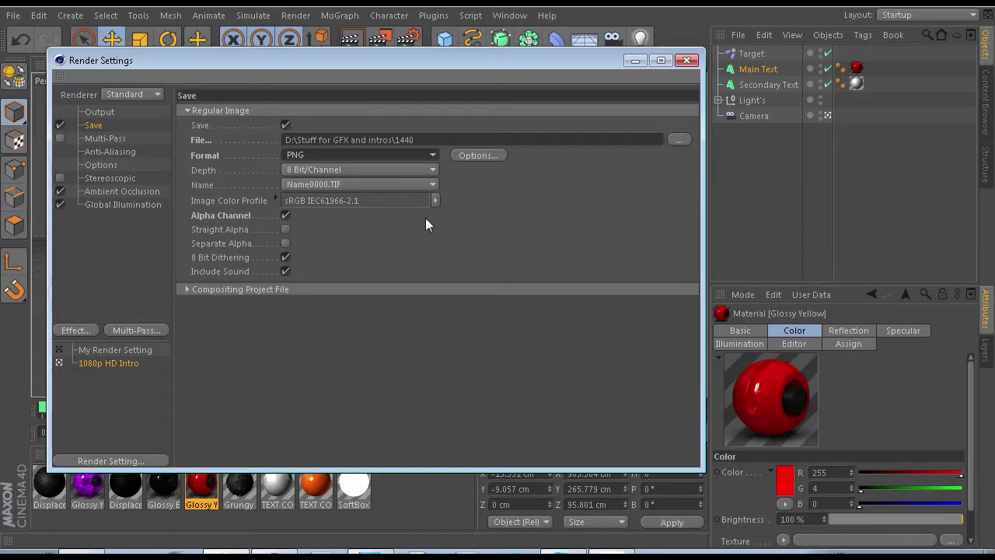
left_click(687, 61)
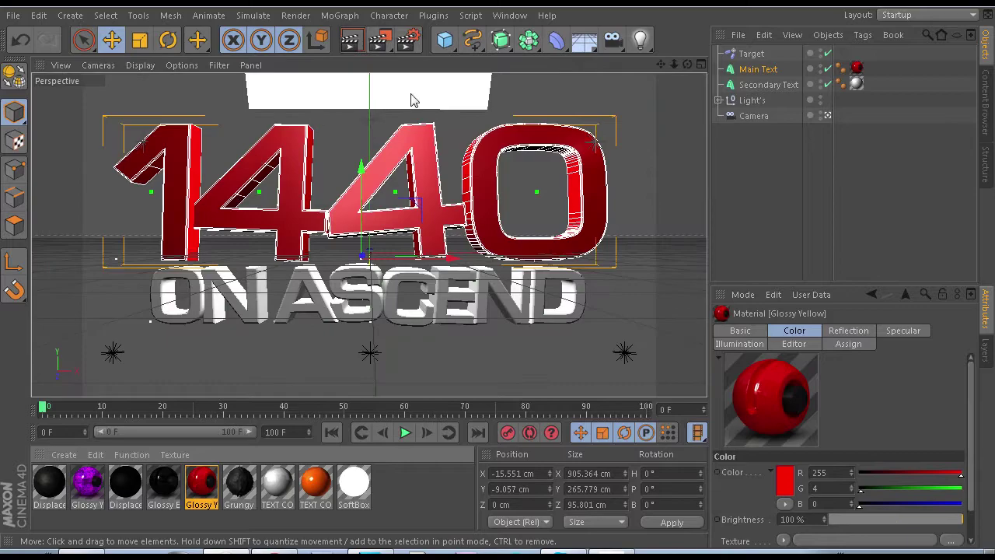
Render the current frame of the 1440 ON ASCEND text to the Picture Viewer.
left_click(387, 41)
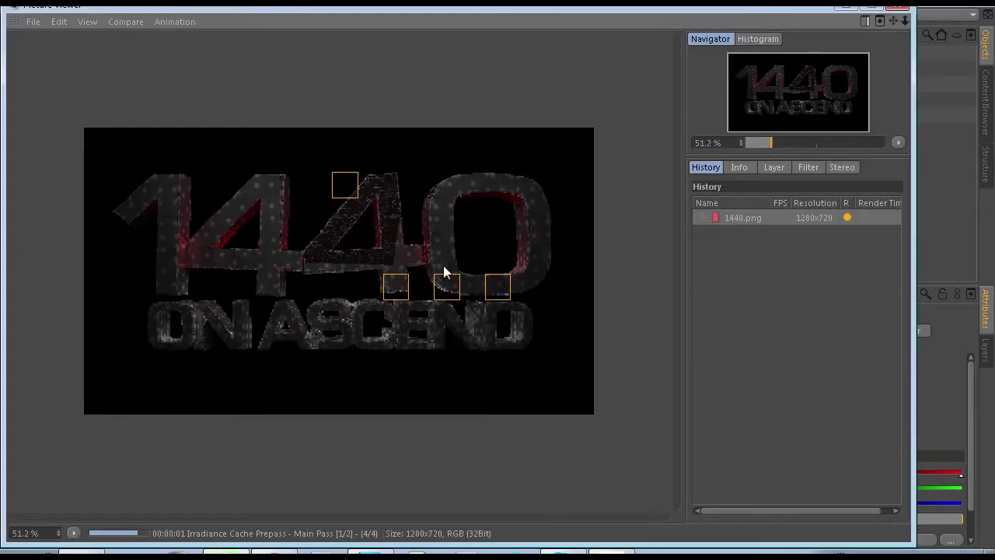
scroll(292, 295, "up", 2)
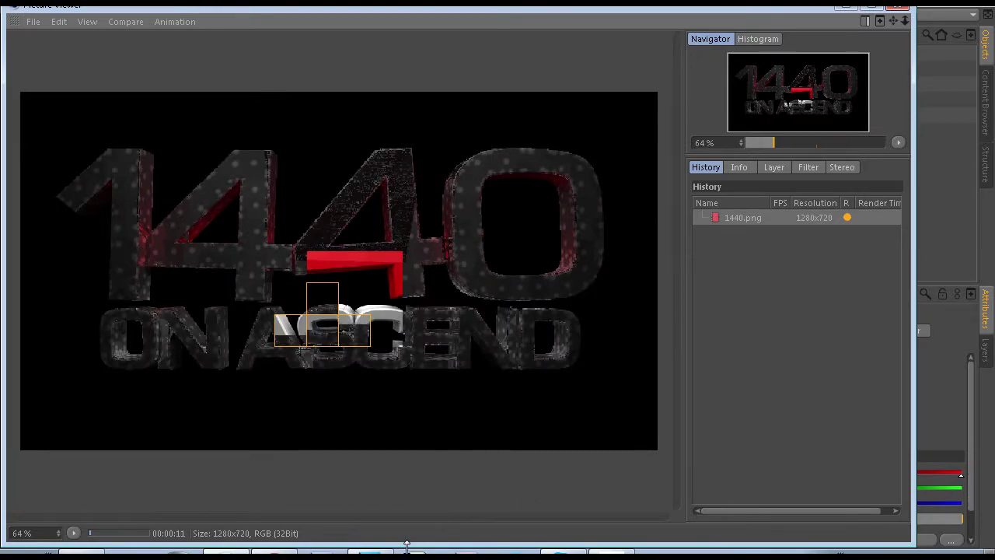
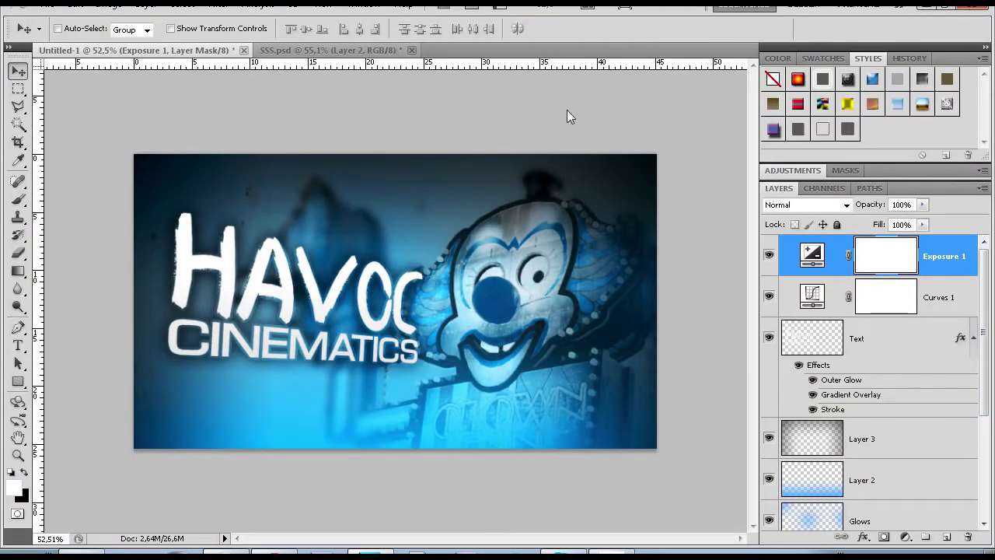
Switch to the SSS.psd document in Photoshop and hide Layer 5 and Layer 2.
key("ctrl+Tab")
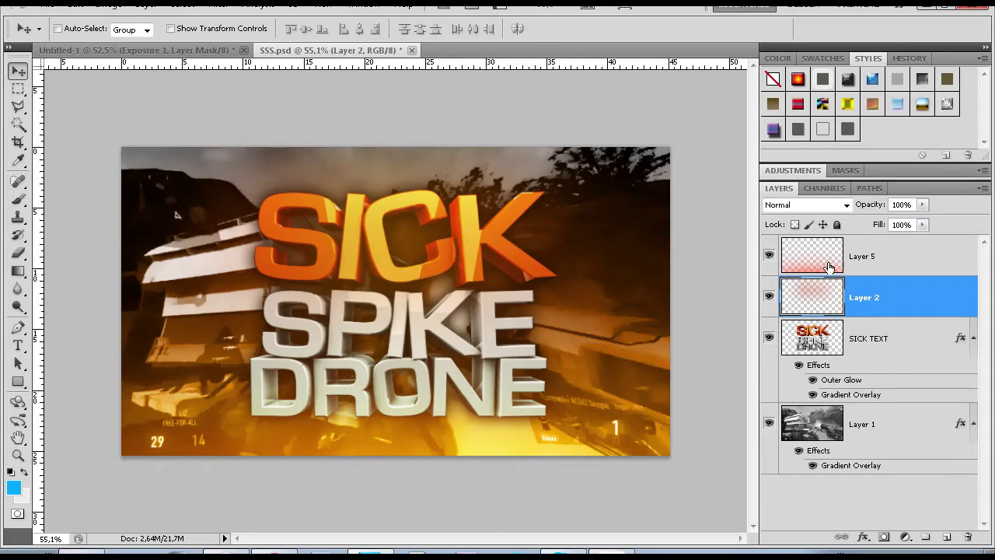
left_click(869, 264)
left_click(770, 256)
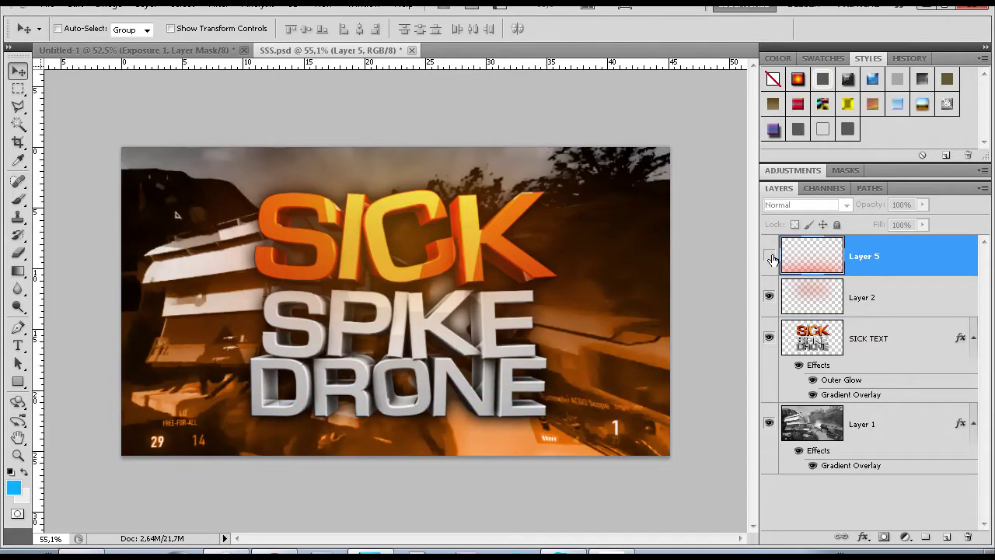
left_click(770, 297)
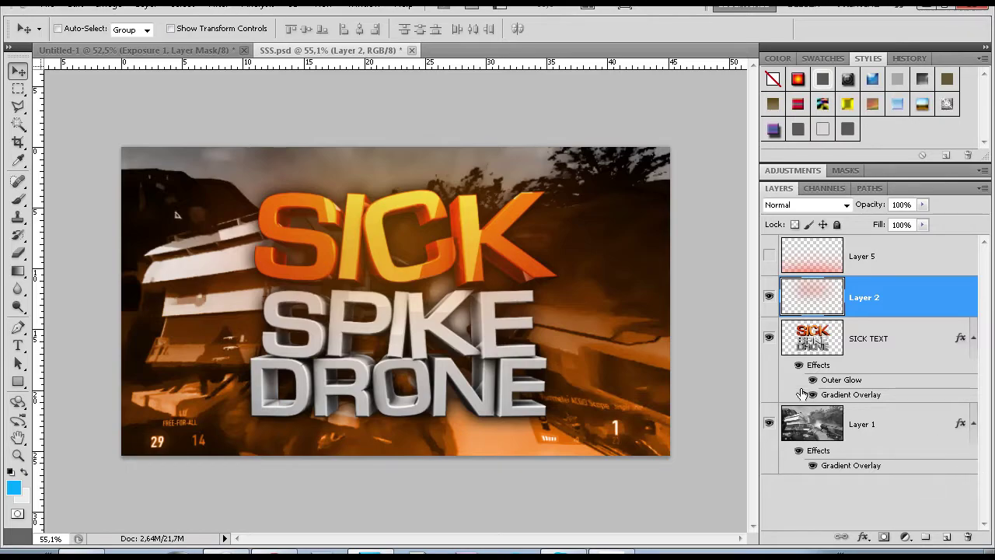
left_click(769, 302)
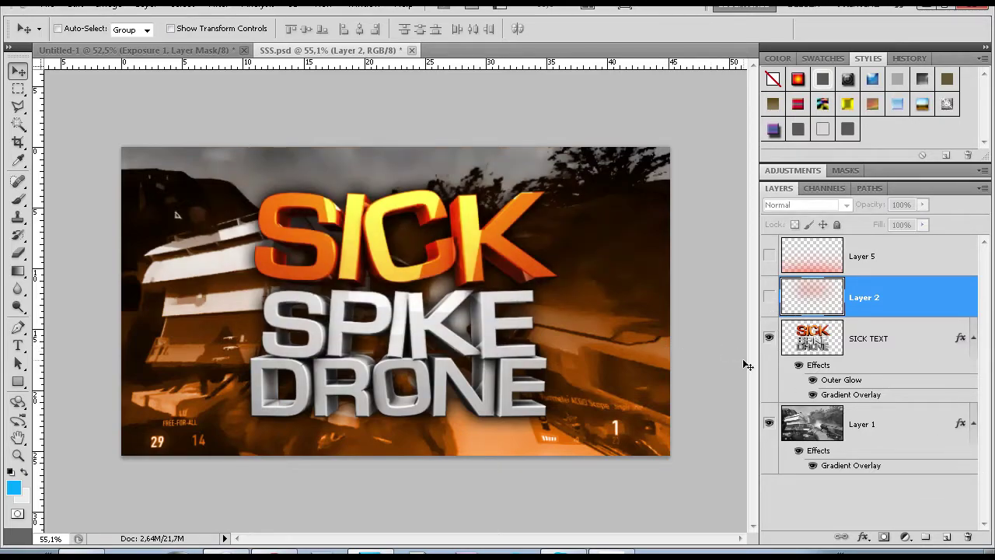
Hide the SICK TEXT layer and the Layer 1 background image in SSS.psd.
left_click(820, 268)
left_click(873, 304)
left_click(915, 268)
left_click(914, 349)
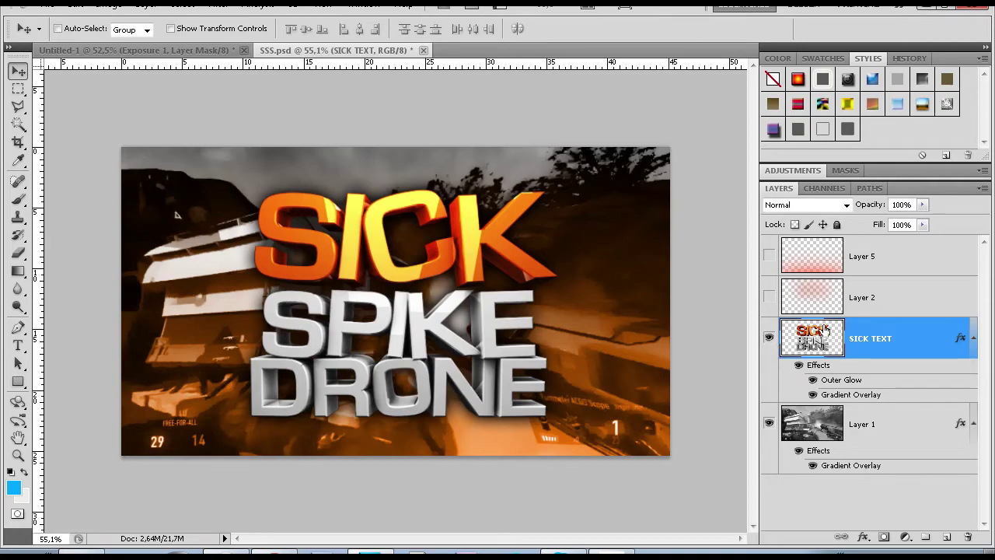
left_click(878, 267)
left_click(872, 311)
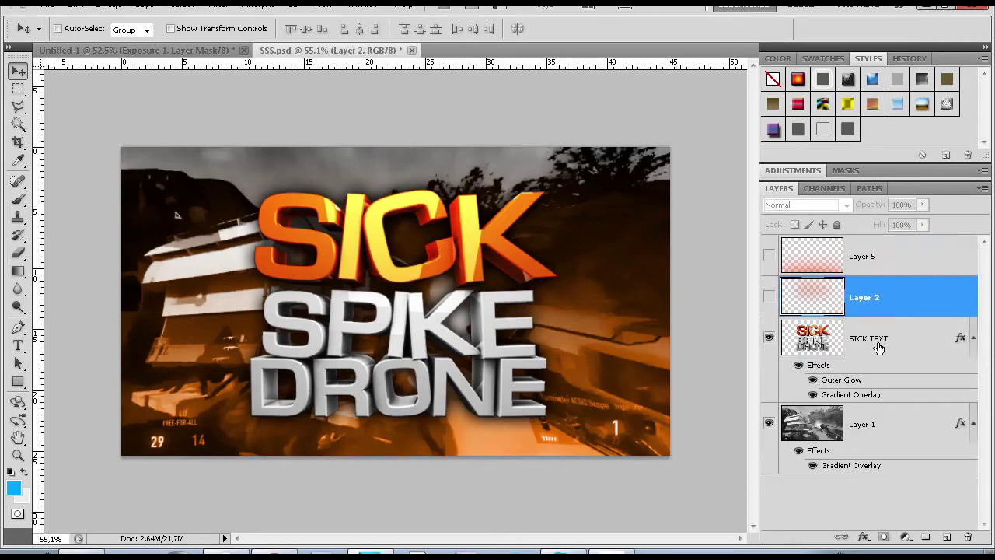
left_click(847, 346)
left_click(769, 339)
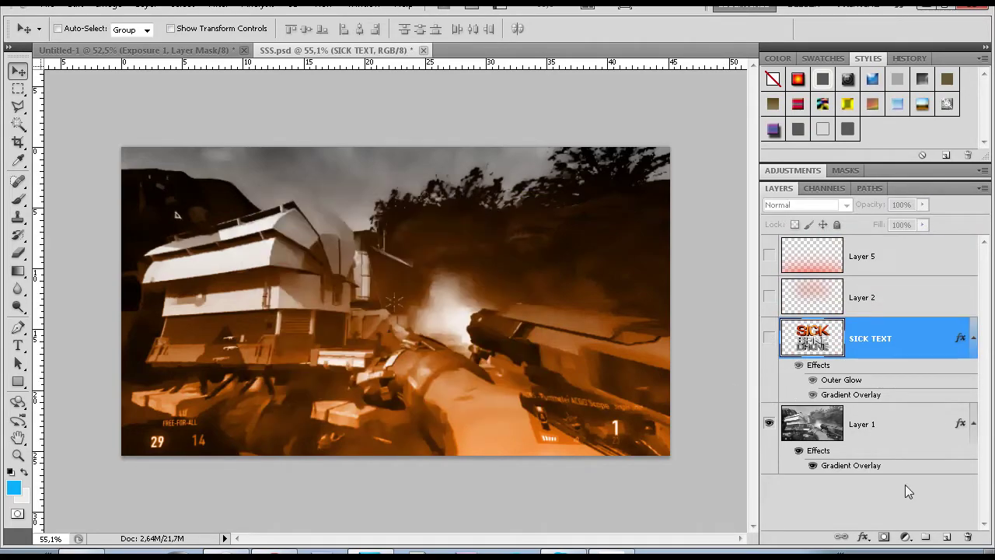
left_click(910, 434)
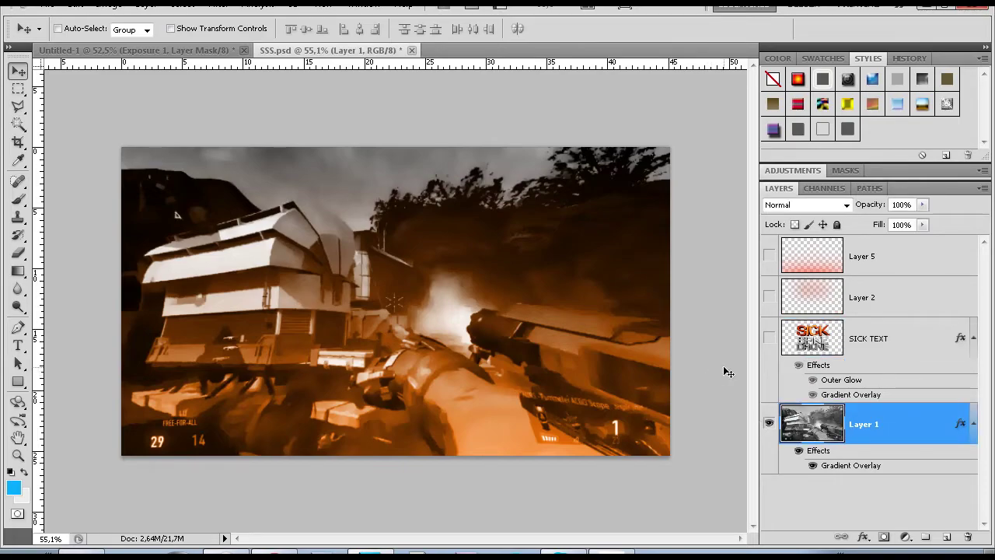
left_click(769, 422)
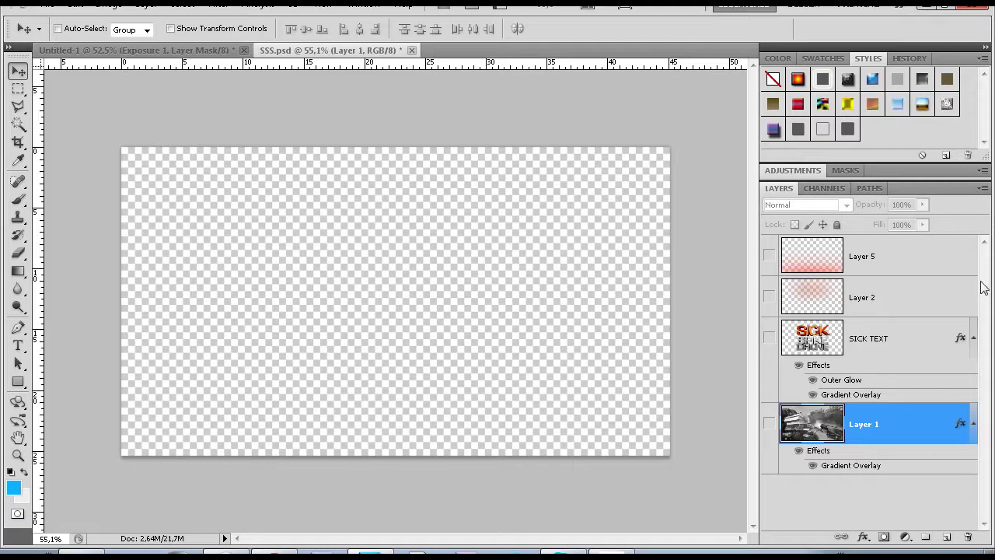
Browse to the 1 Clips folder in File Explorer and open the 1440 on Ascend video in the media player.
left_click(81, 553)
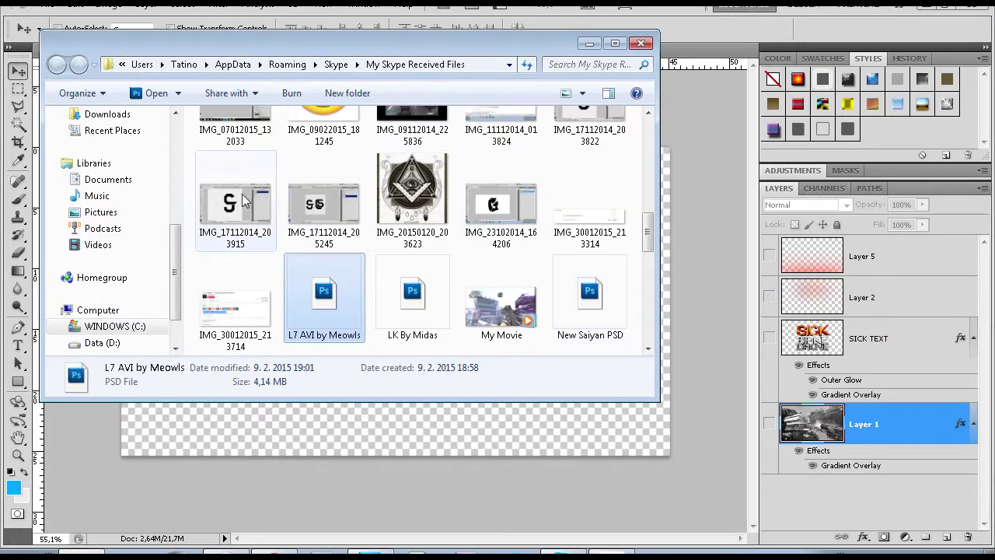
left_click(98, 219)
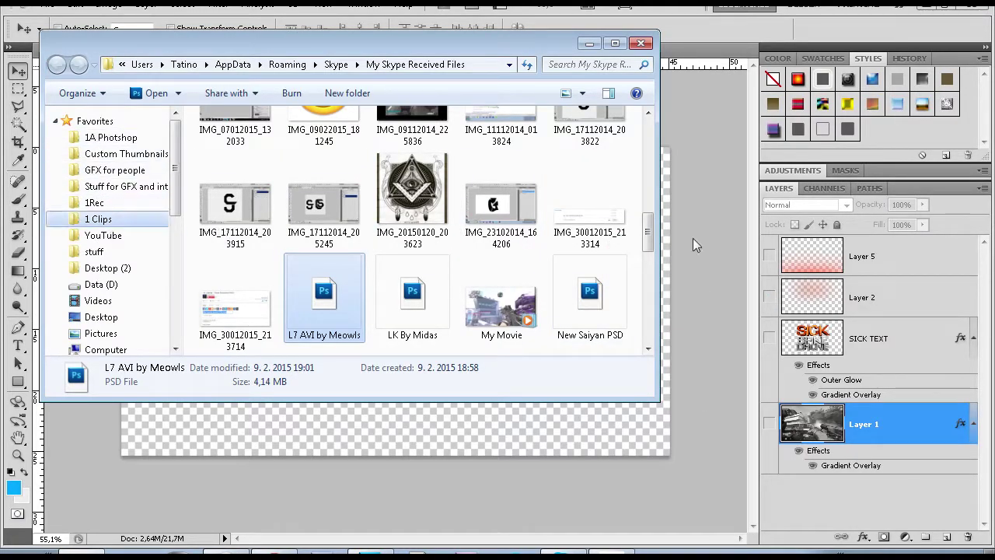
left_click_drag(642, 214, 644, 334)
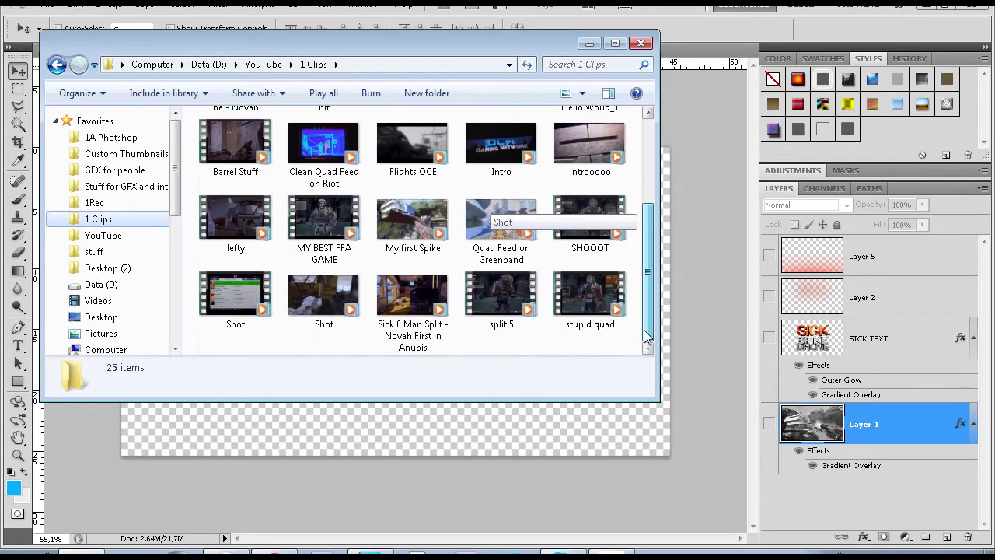
scroll(635, 300, "up", 2)
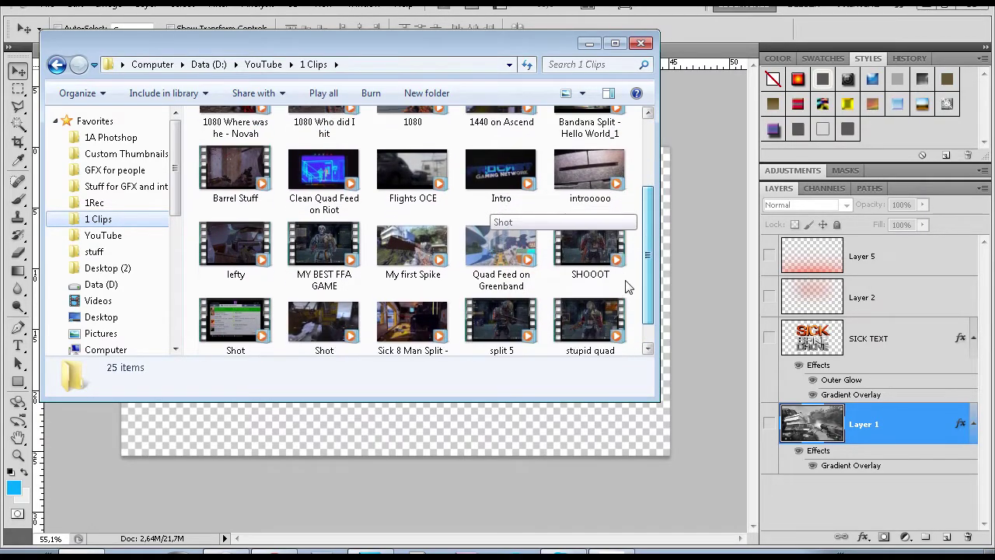
scroll(619, 258, "down", 1)
left_click(496, 138)
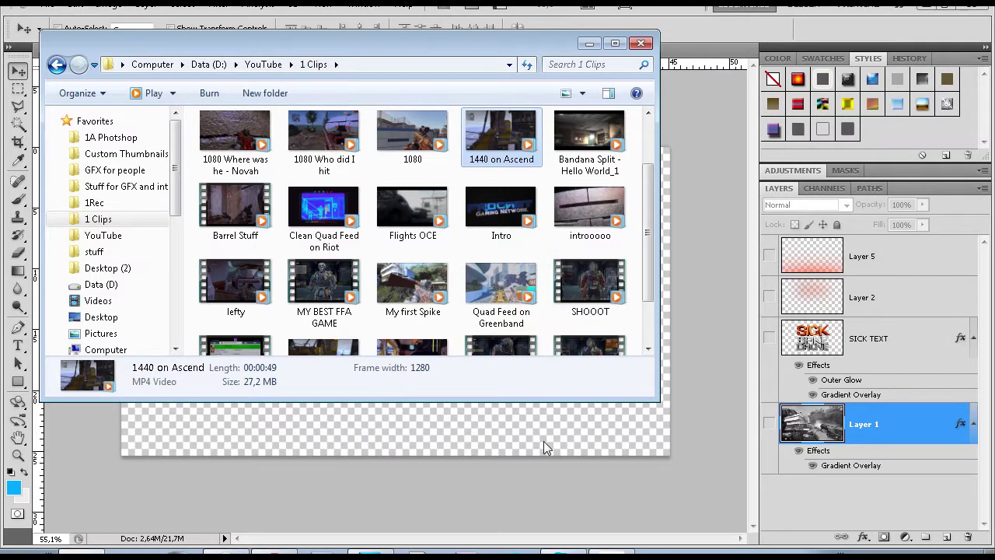
key("Return")
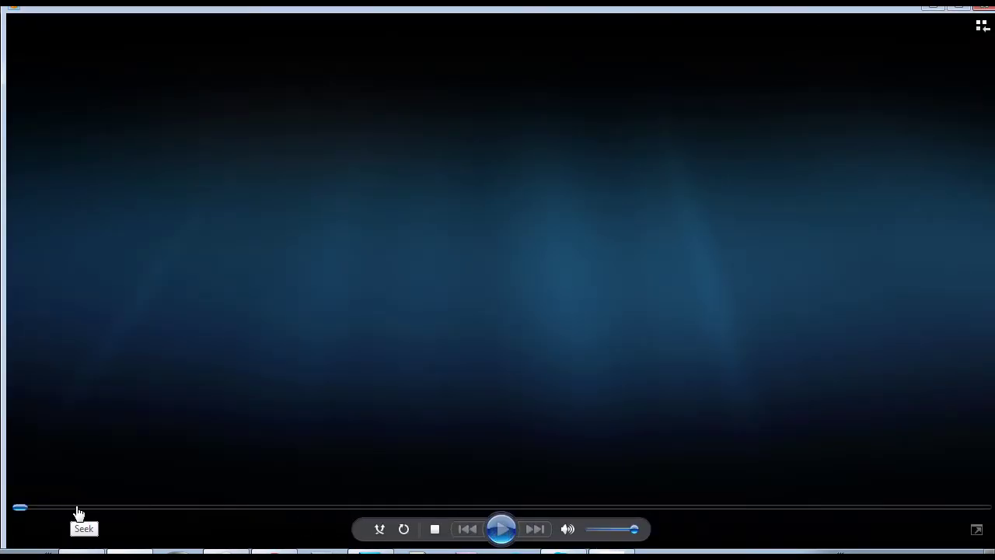
Seek through the 1440 on Ascend clip to the killcam section at about 00:17.
left_click(74, 509)
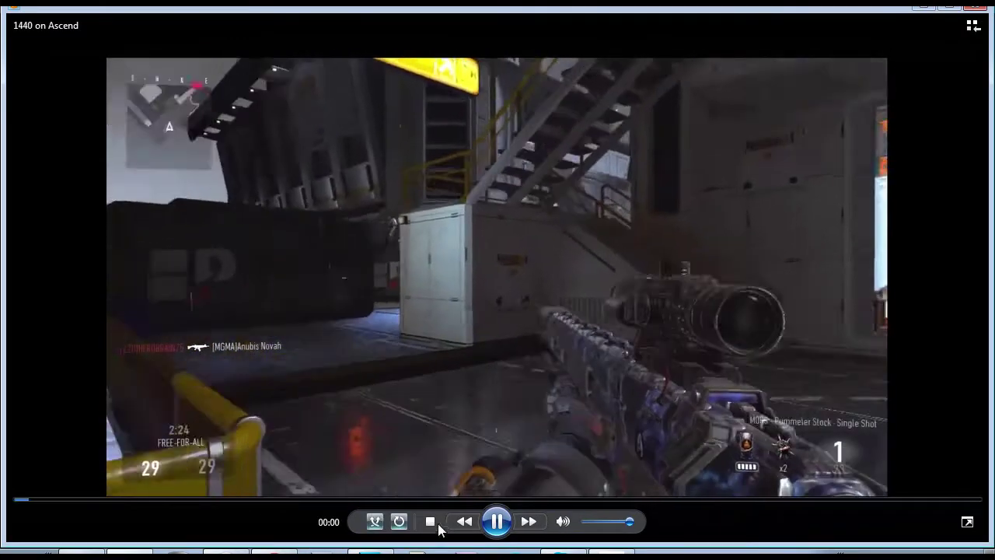
left_click(497, 521)
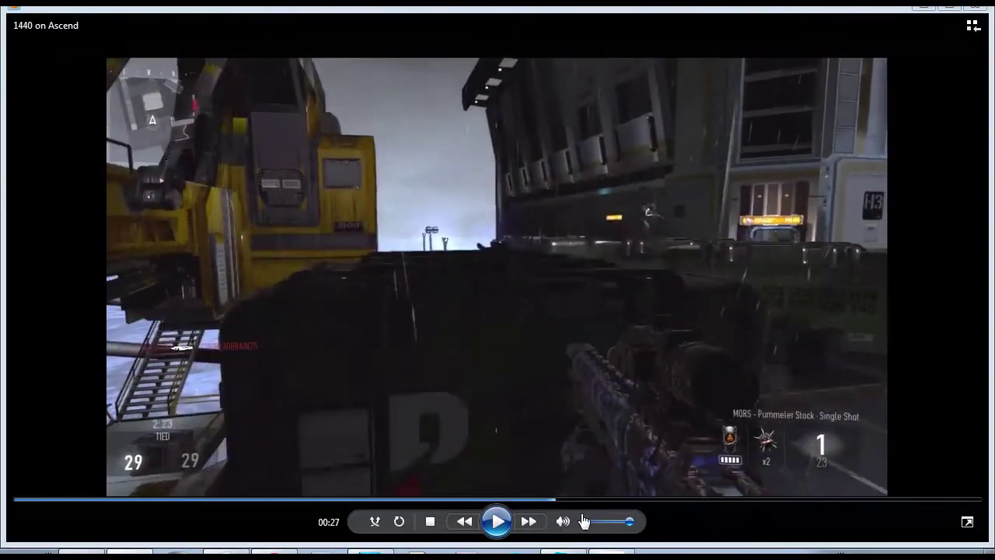
left_click(496, 521)
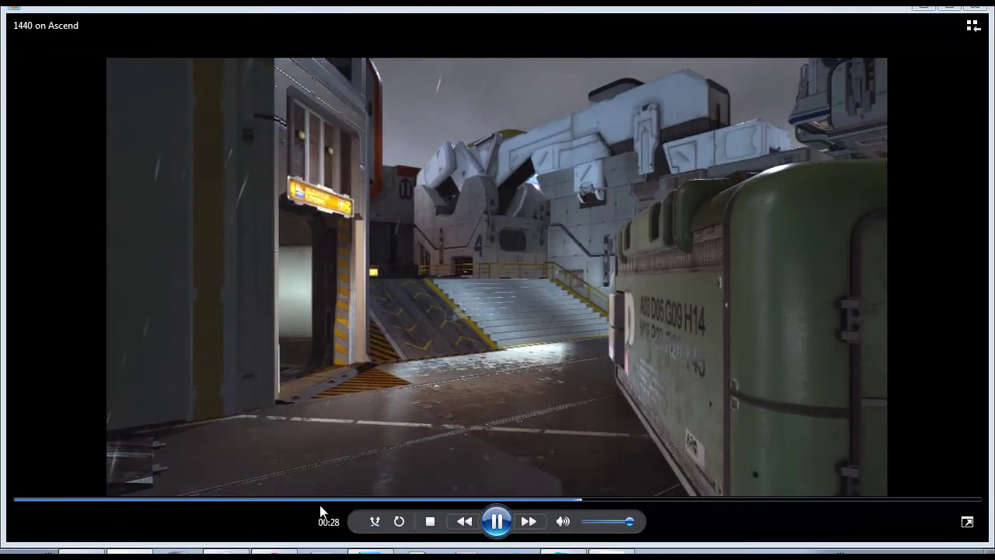
left_click(321, 499)
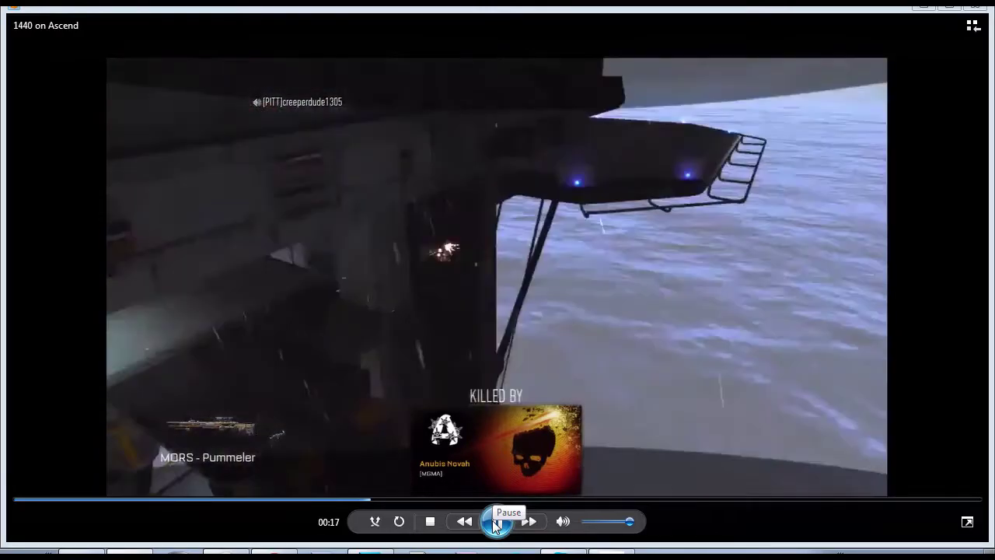
left_click(496, 523)
left_click(363, 498)
left_click(497, 522)
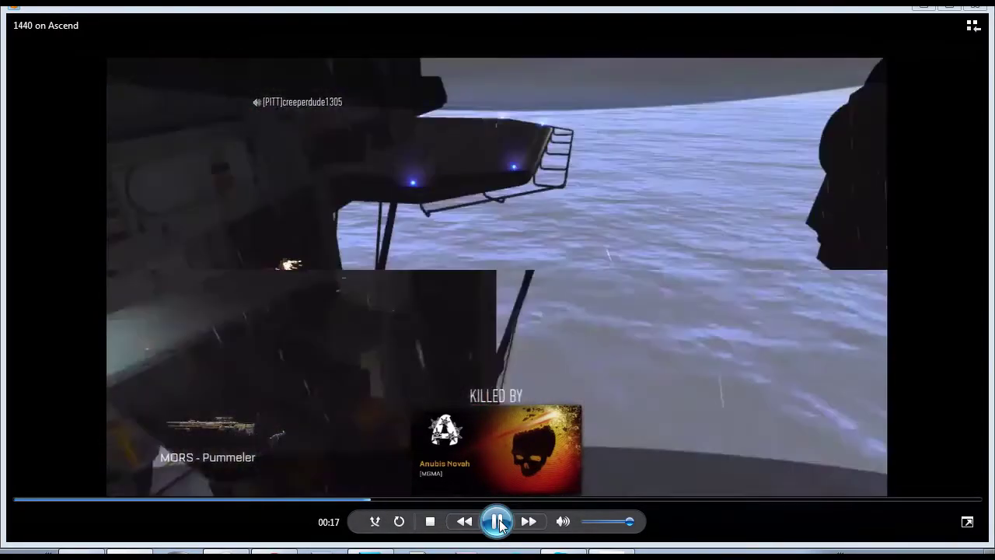
Advance the killcam in short bursts and pause on the gunshot frame at 00:19.
left_click(497, 521)
left_click(497, 522)
left_click(498, 523)
left_click(497, 521)
left_click(497, 521)
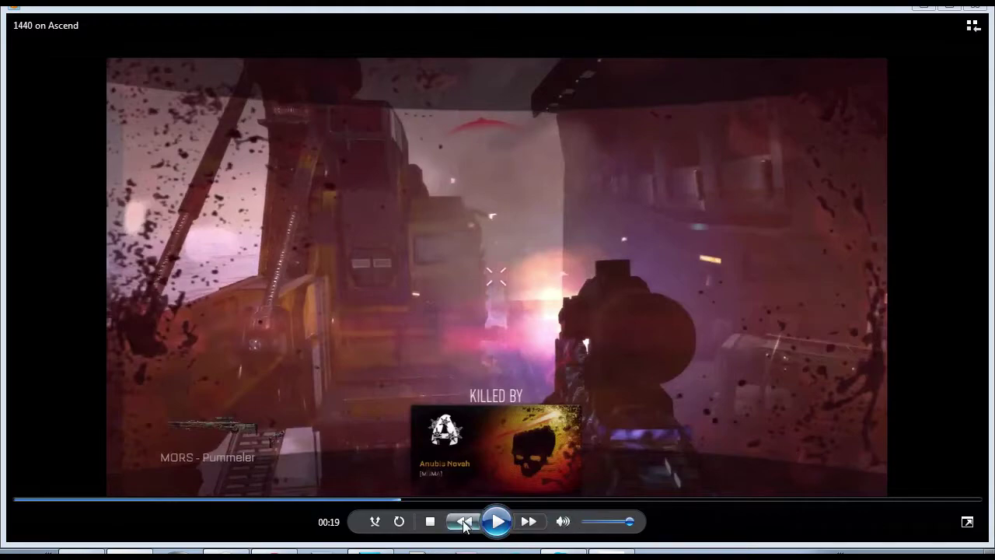
left_click(394, 499)
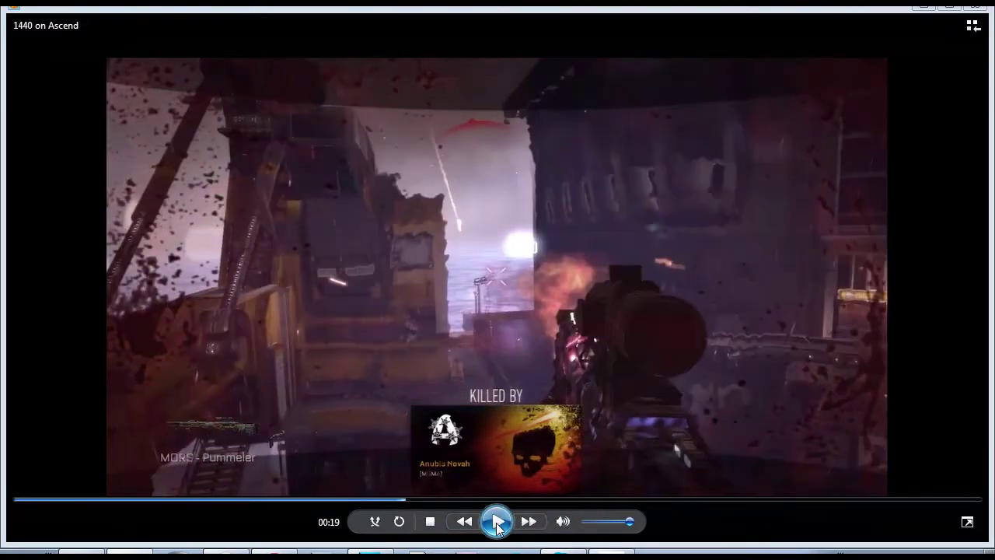
left_click(498, 522)
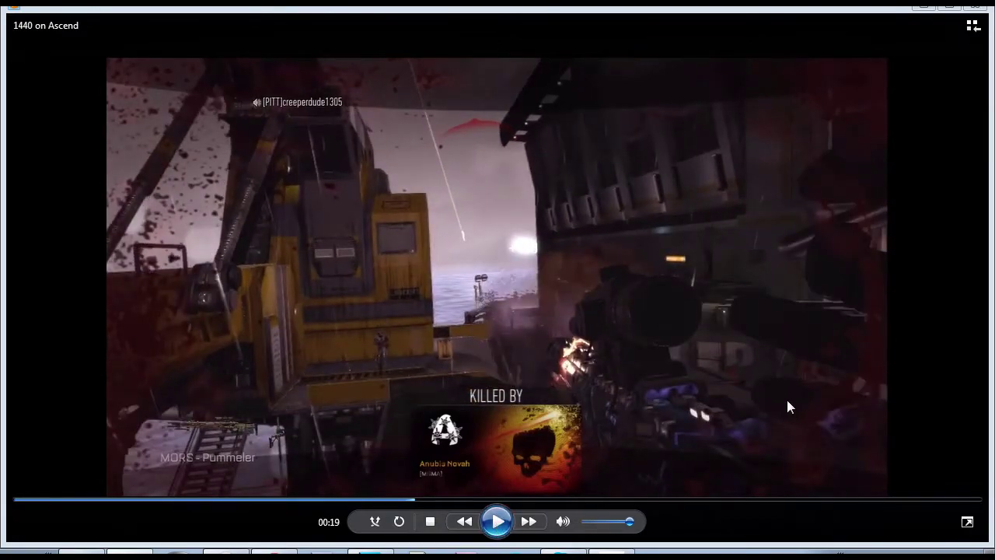
Capture the gunshot frame of the clip at full screen, leave full screen and pause playback.
double_click(785, 359)
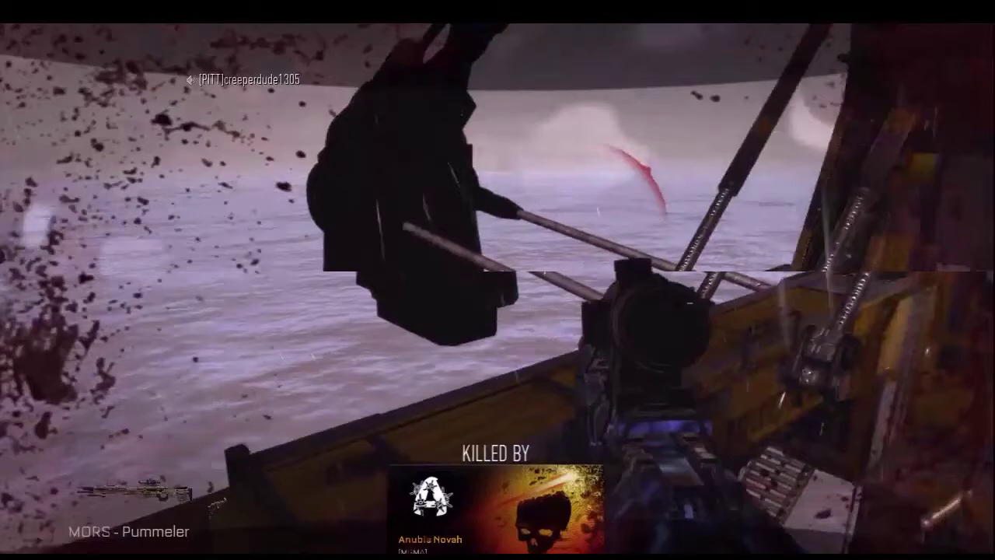
key("Escape")
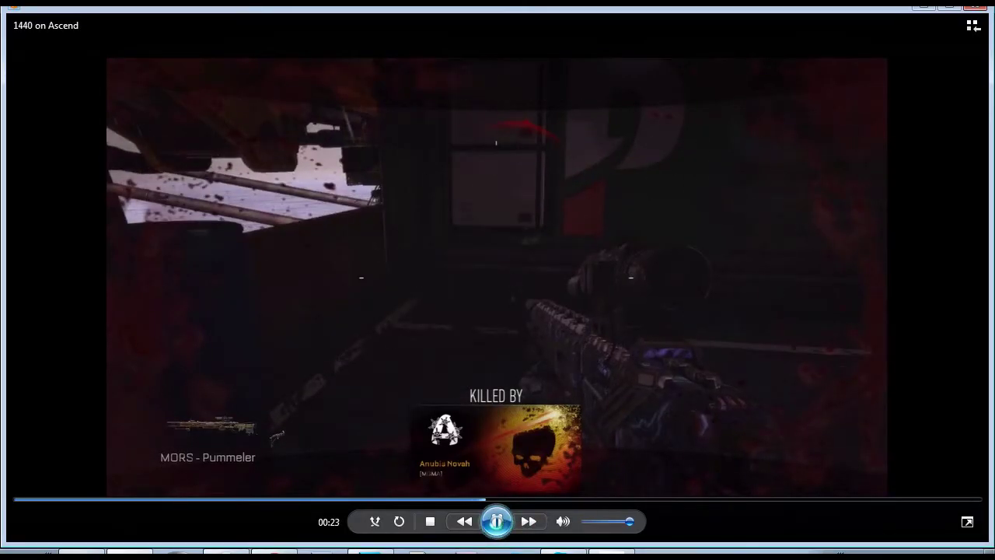
key("space")
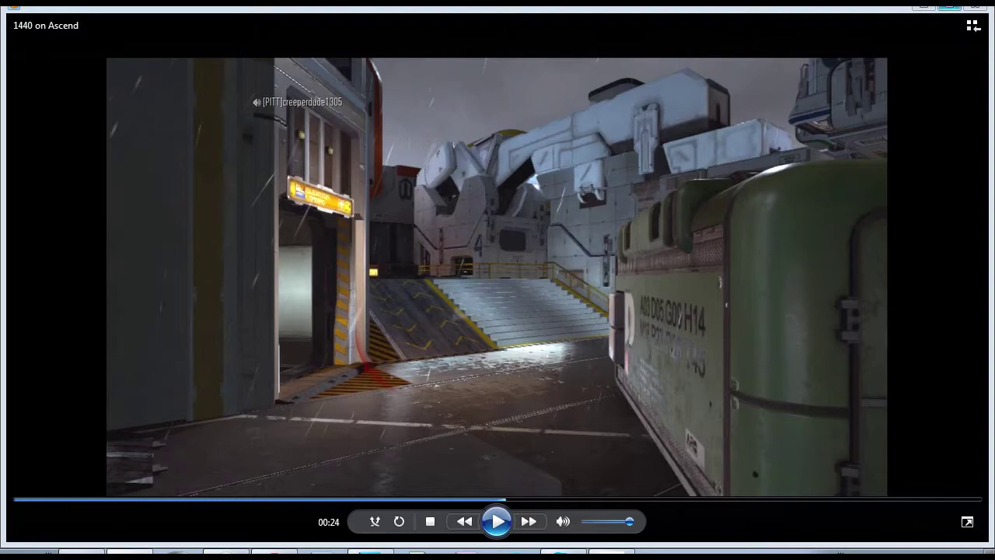
Close the video player and the folder window, and paste the captured frame into SSS.psd above Layer 1.
left_click(976, 4)
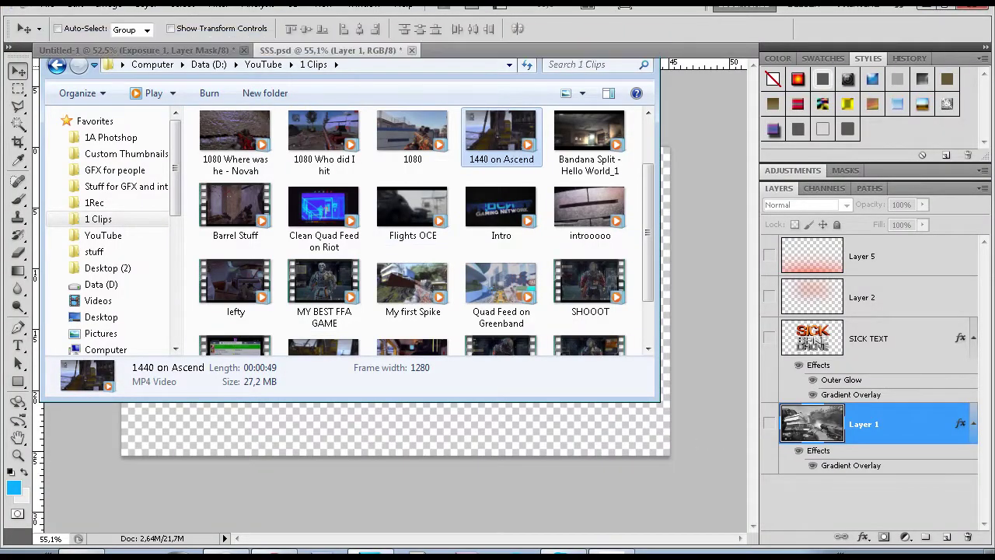
left_click(641, 42)
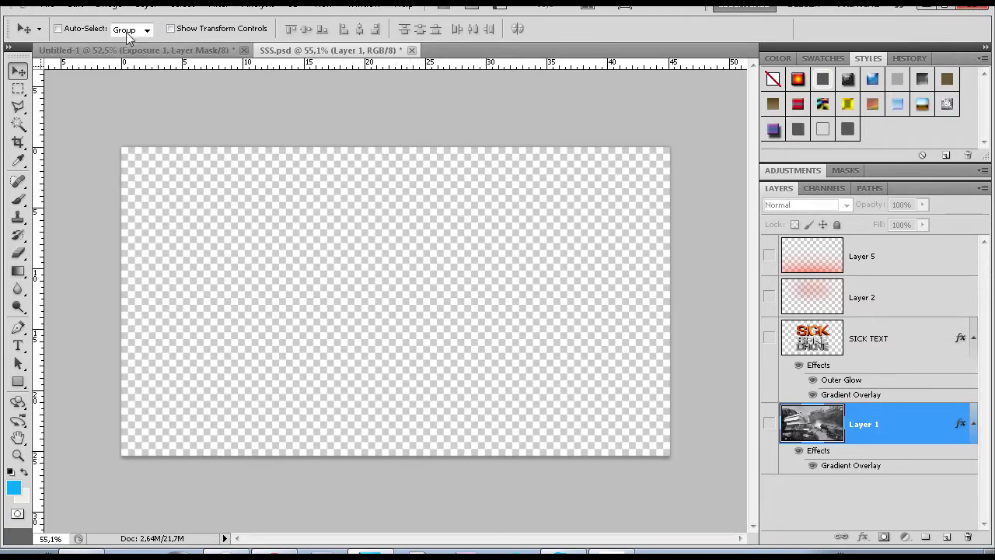
left_click(75, 5)
left_click(106, 128)
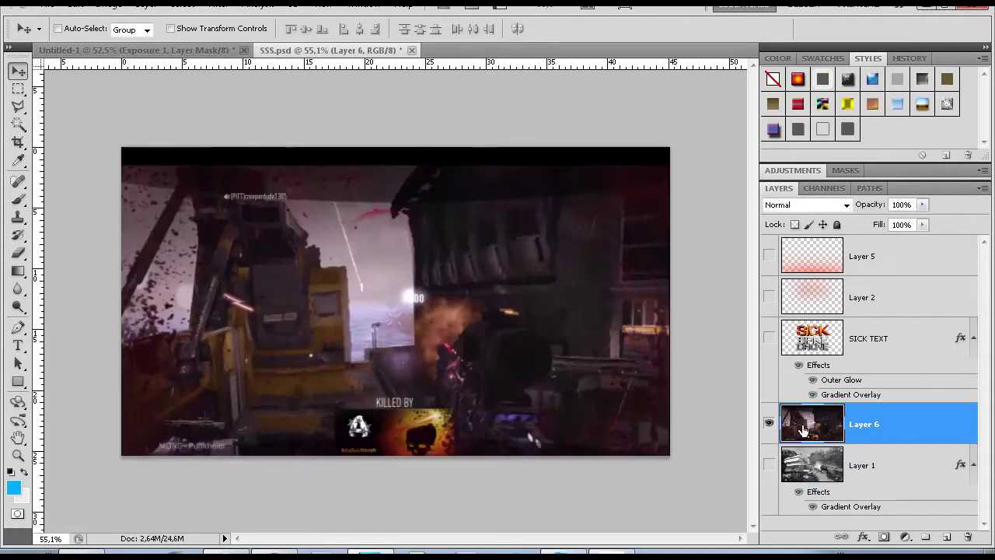
Free-transform the pasted frame on Layer 6 so it fills the canvas without the black strip along the top edge.
left_click_drag(906, 451, 793, 398)
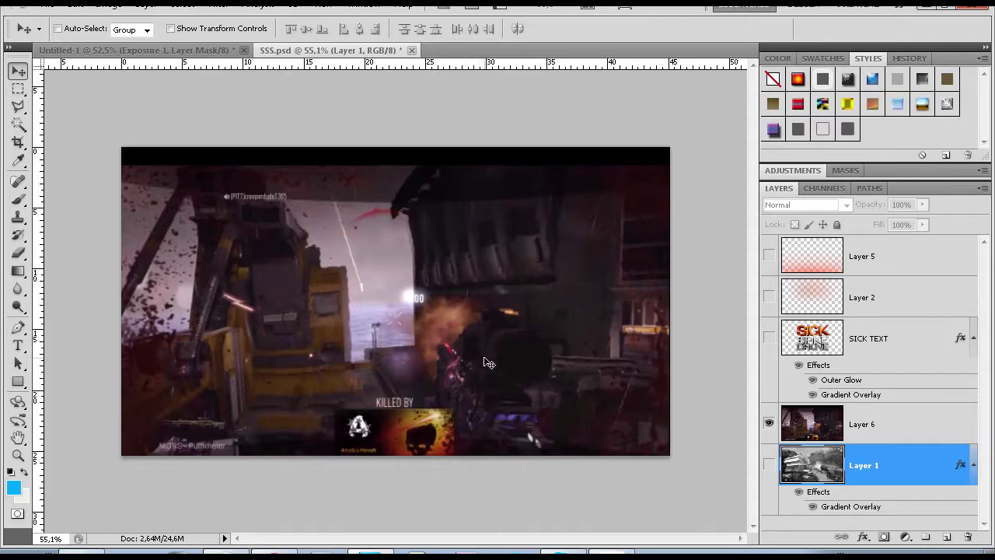
left_click(876, 429)
key("ctrl+t")
left_click_drag(400, 358, 479, 358)
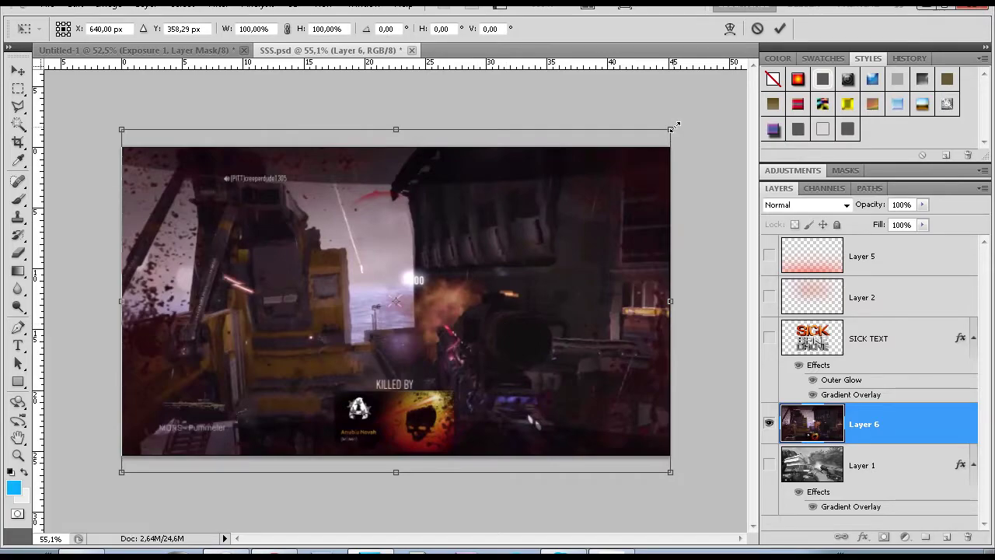
left_click(780, 29)
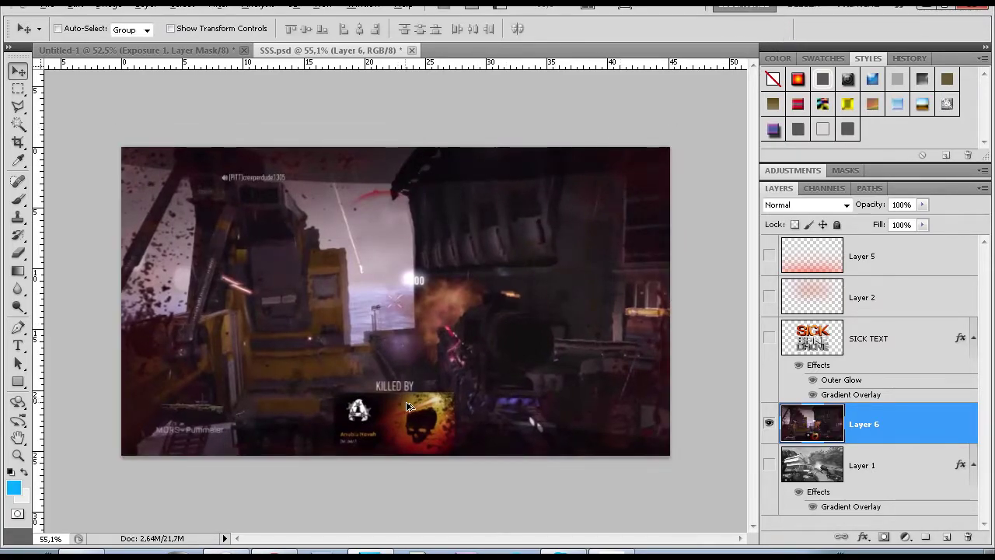
Compare the pasted Layer 6 frame with the original Layer 1 background by toggling the visibility of both layers.
scroll(398, 402, "up", 4)
scroll(538, 353, "down", 5)
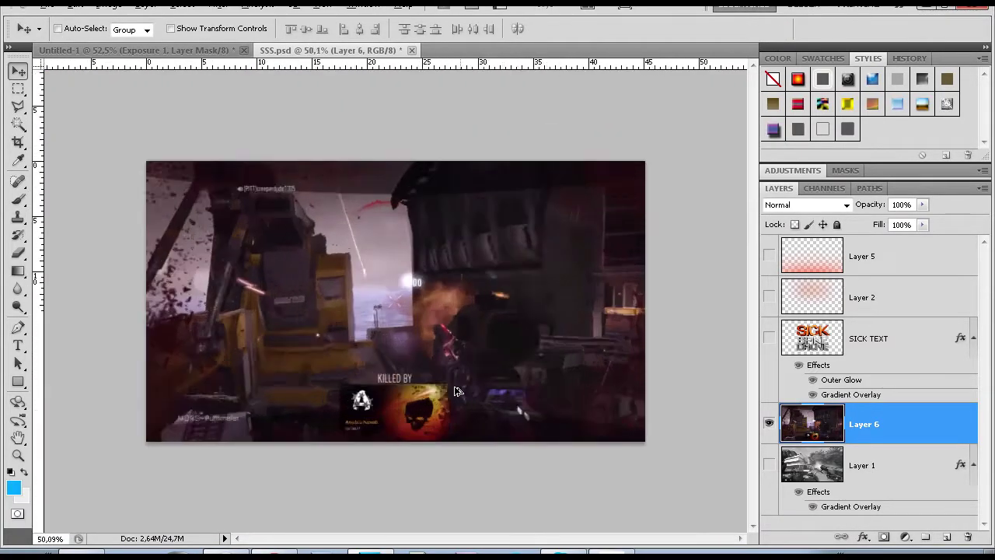
scroll(480, 389, "up", 2)
left_click(768, 423)
left_click(769, 464)
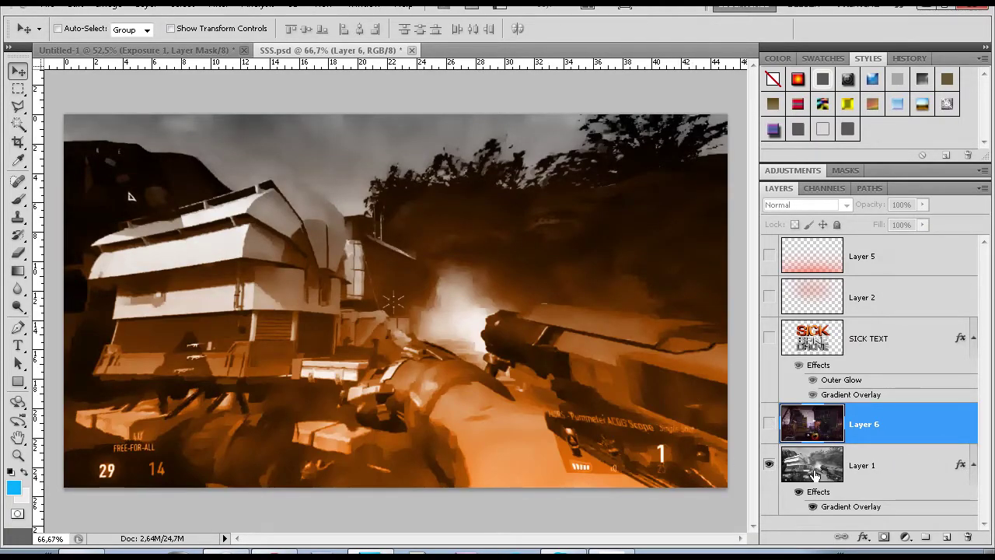
left_click(769, 423)
left_click(769, 464)
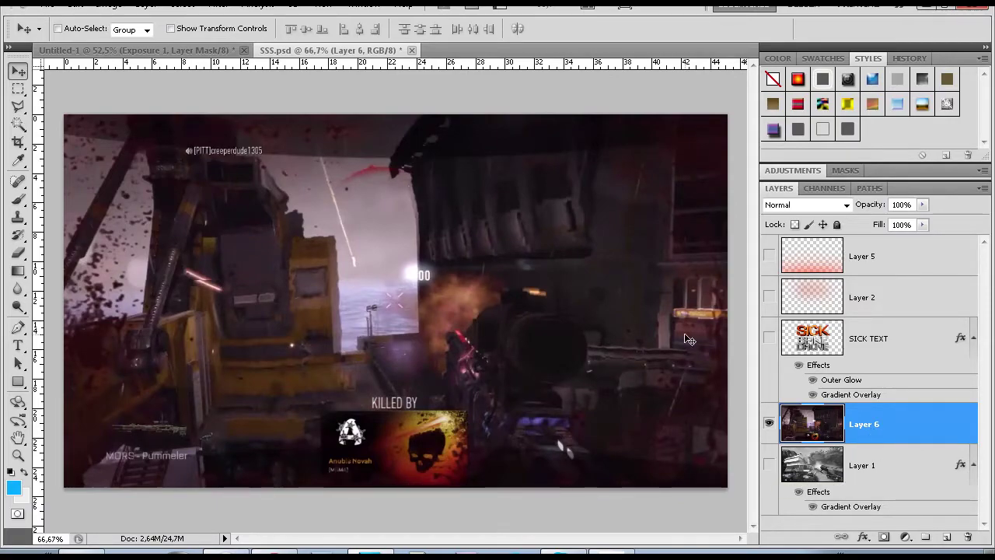
Desaturate the pasted game frame on Layer 6.
left_click(108, 5)
mouse_move(216, 43)
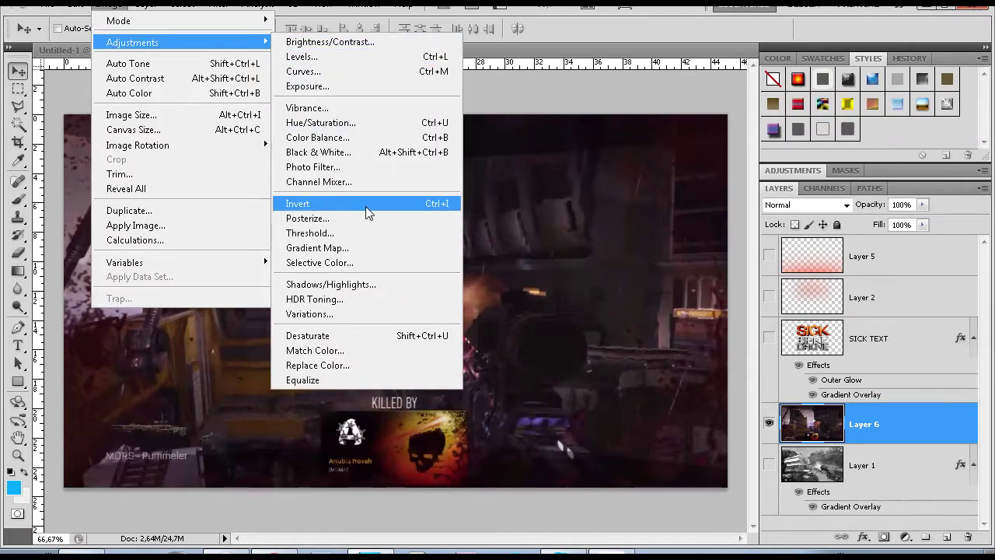
left_click(356, 336)
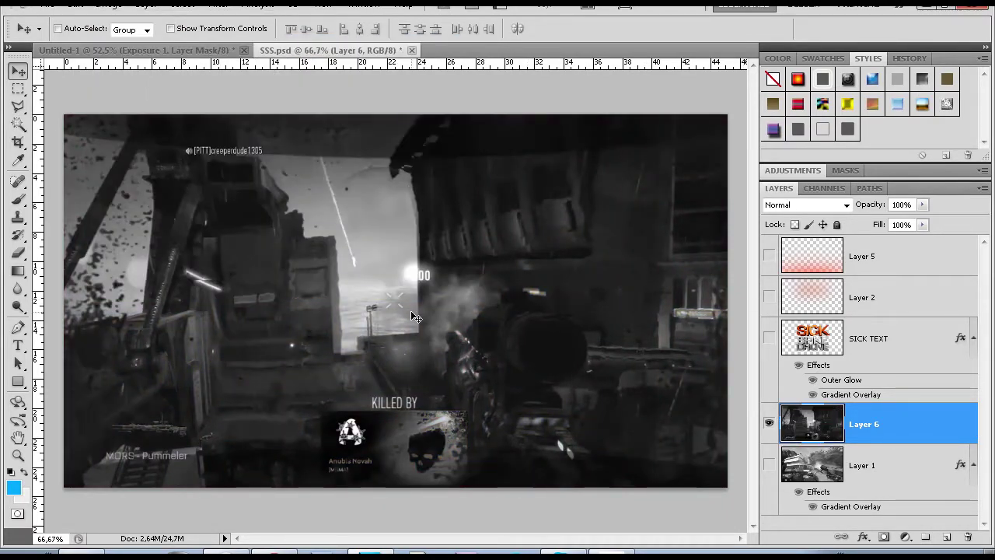
Apply a Curves adjustment to Layer 6 that darkens the shadows and increases the contrast of the frame.
scroll(424, 258, "down", 5)
scroll(404, 331, "up", 6)
scroll(440, 335, "down", 1)
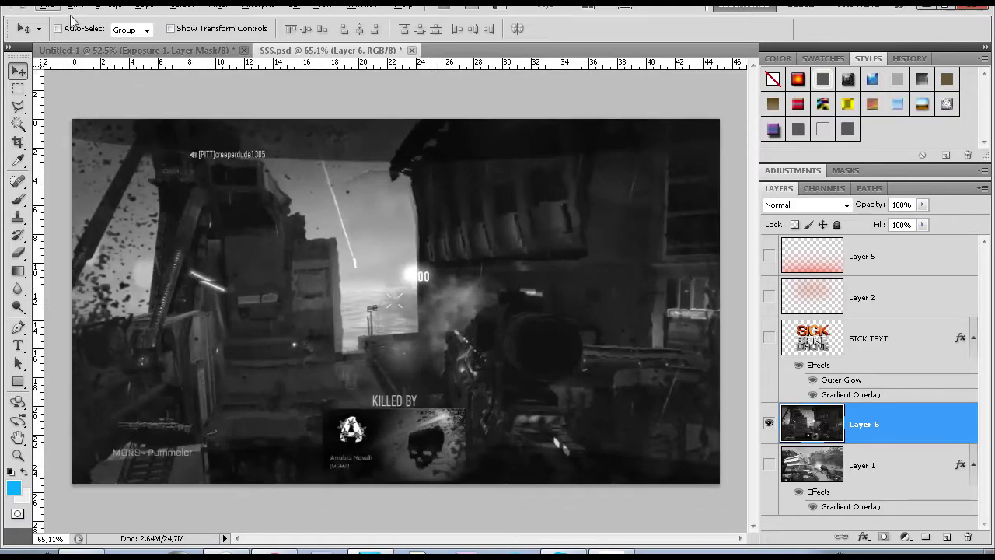
left_click(109, 3)
mouse_move(159, 42)
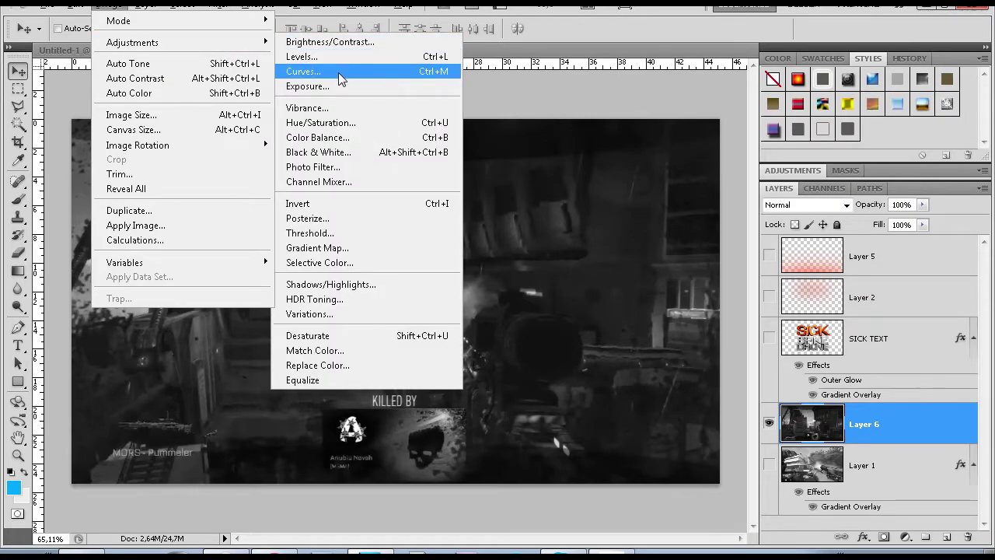
left_click(338, 73)
left_click_drag(701, 294, 707, 302)
left_click_drag(798, 212, 792, 203)
left_click(917, 113)
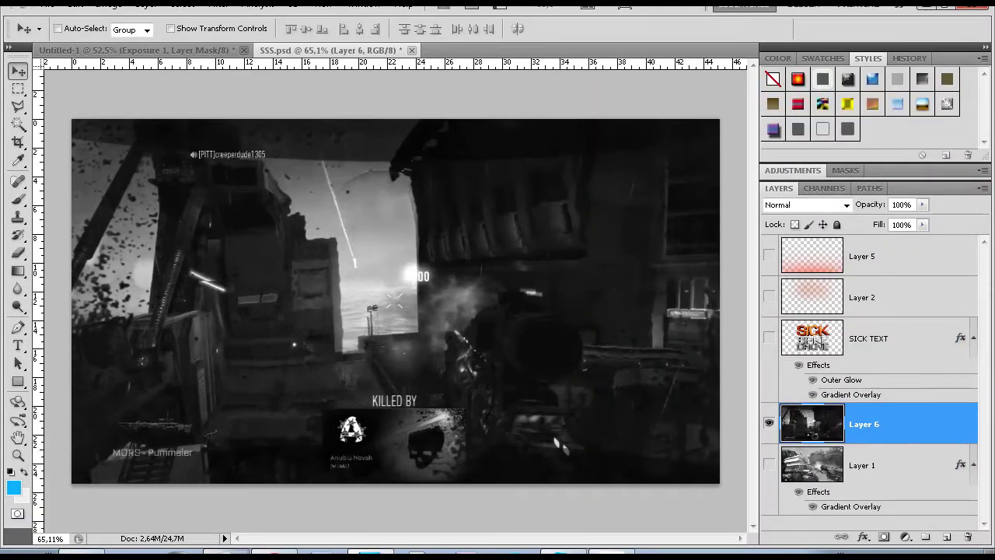
Switch to Cinema 4D and quit it without saving the changes to the Lightroom #2 project.
left_click(225, 554)
left_click(902, 3)
left_click(973, 10)
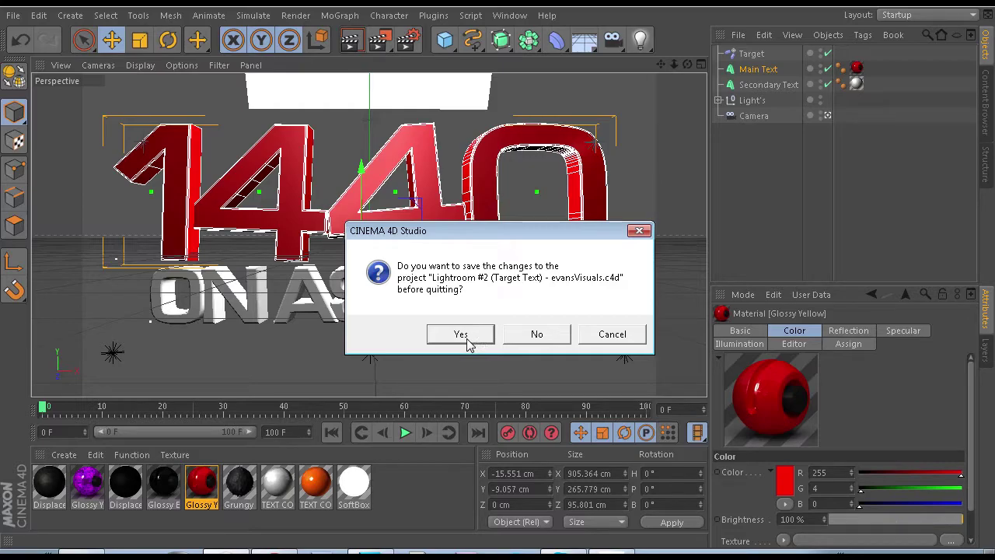
left_click(551, 336)
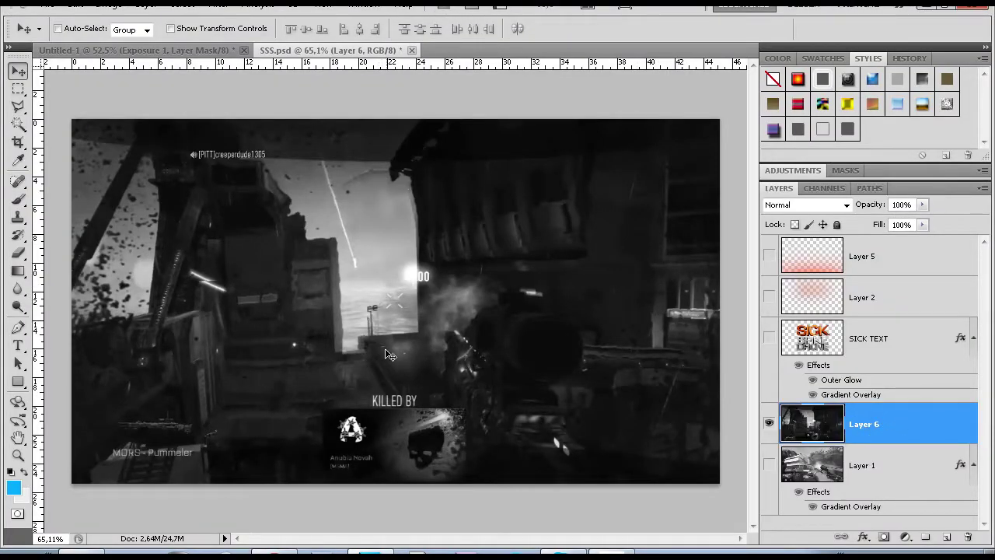
Copy the layer style of Layer 1 and paste it onto Layer 6.
left_click(876, 481)
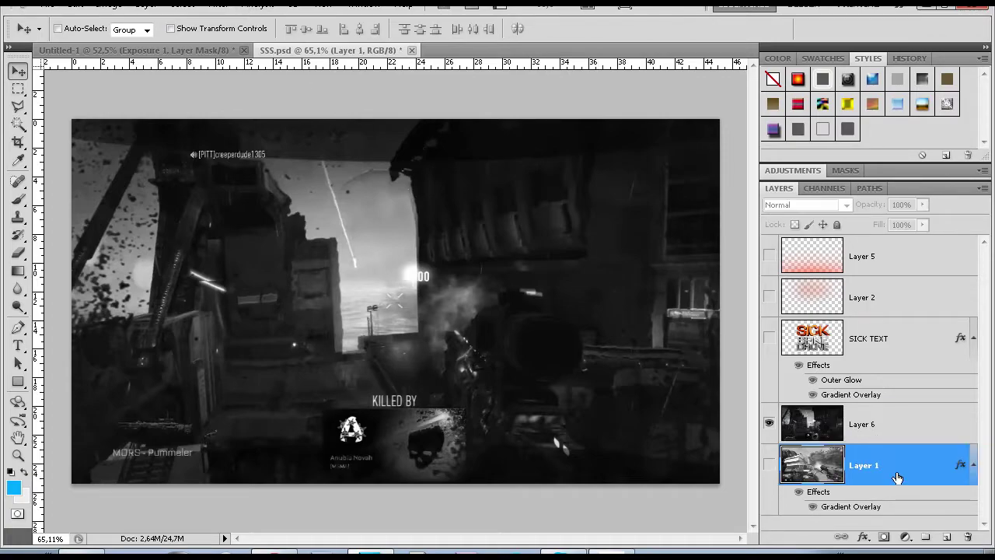
right_click(902, 480)
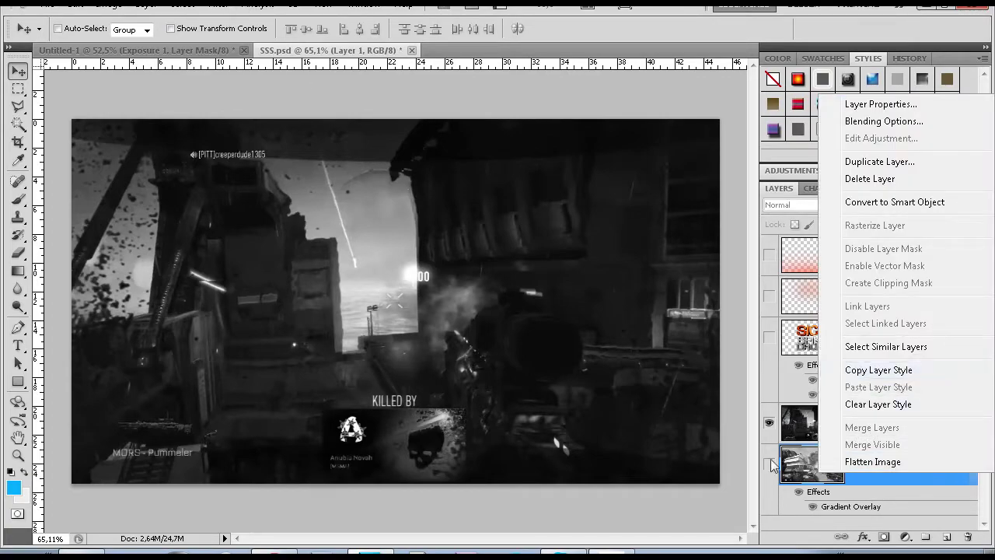
left_click(876, 371)
right_click(888, 427)
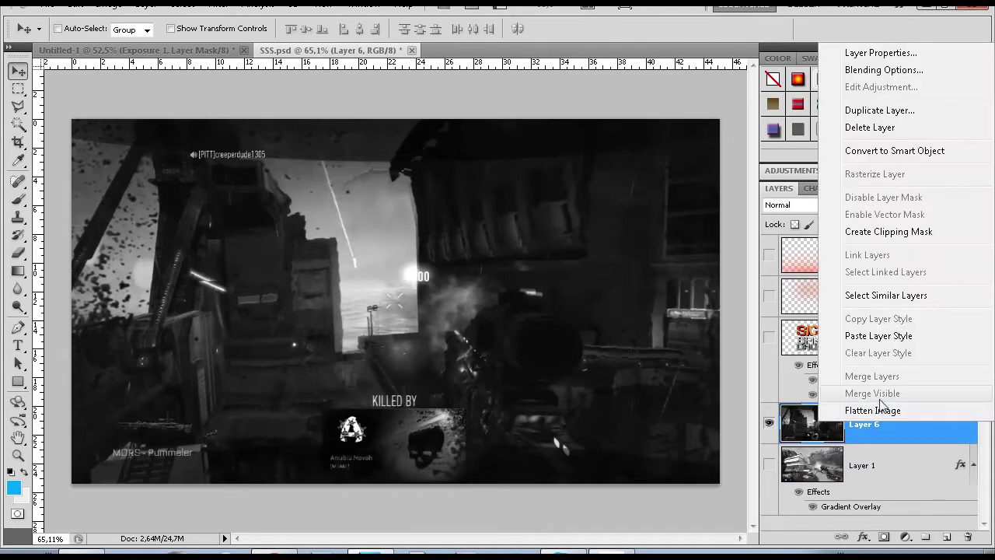
left_click(851, 335)
scroll(417, 362, "down", 2)
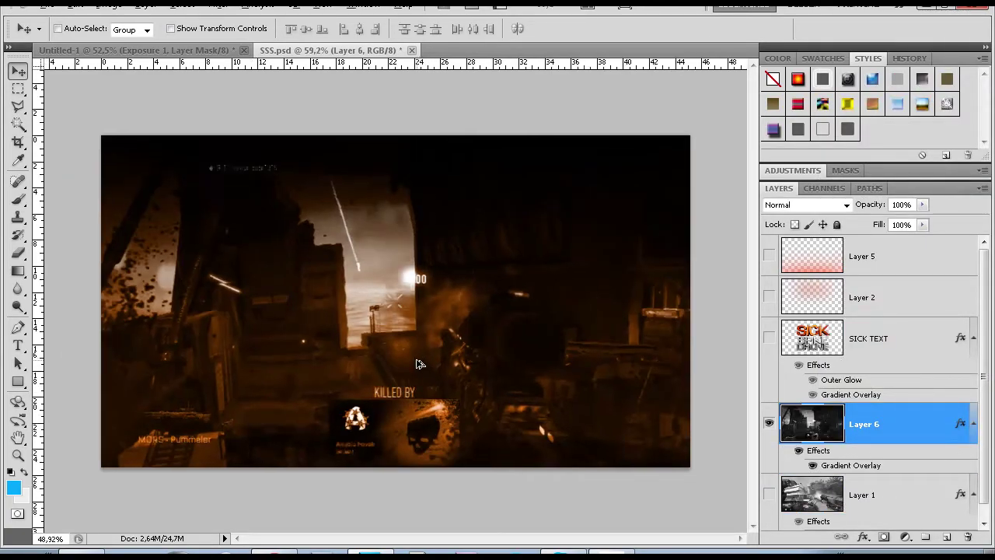
scroll(383, 371, "up", 3)
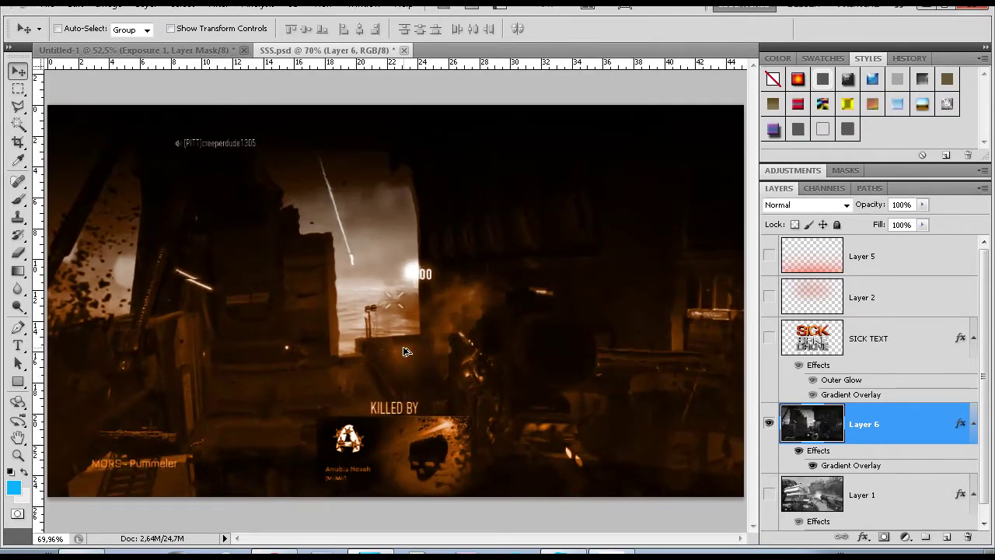
scroll(422, 366, "down", 3)
Compare the styled Layer 6 with Layer 1 by toggling the visibility of both layers, leaving only Layer 6 shown.
left_click(769, 422)
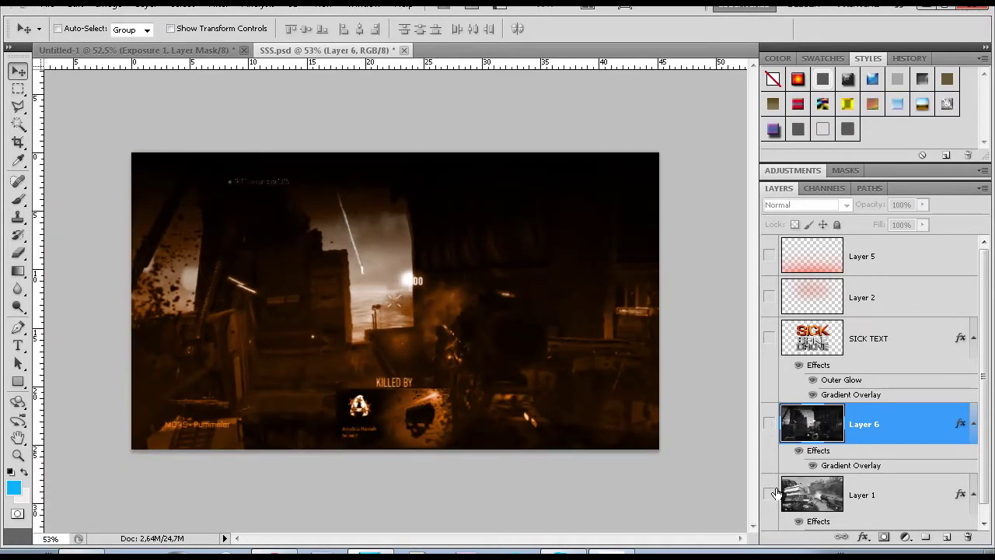
left_click(768, 492)
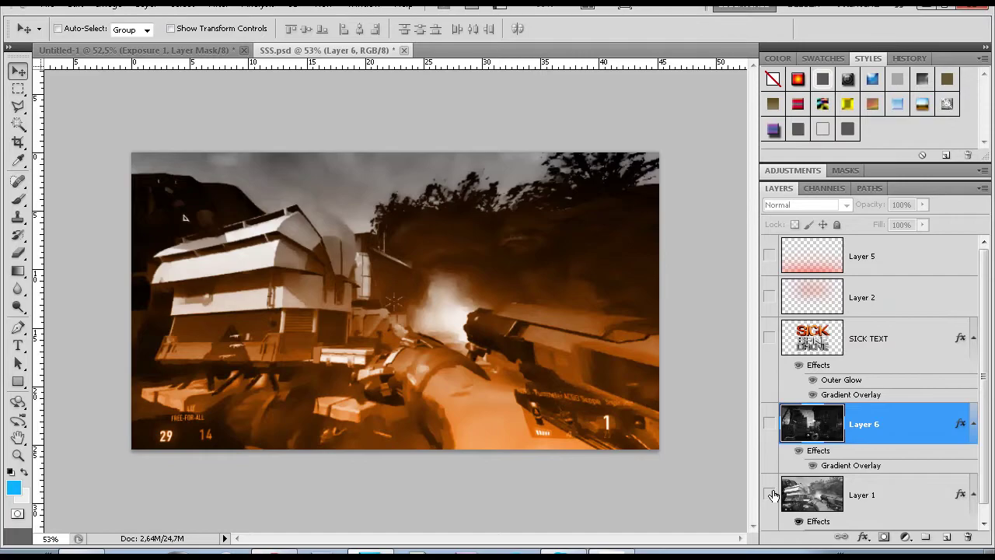
left_click(768, 493)
left_click(768, 422)
double_click(884, 432)
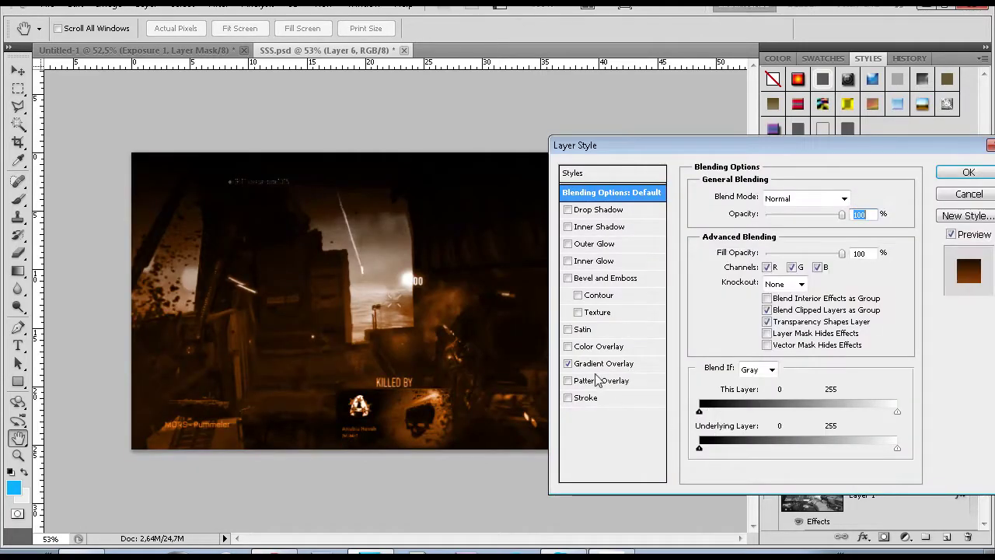
left_click(962, 192)
left_click(768, 428)
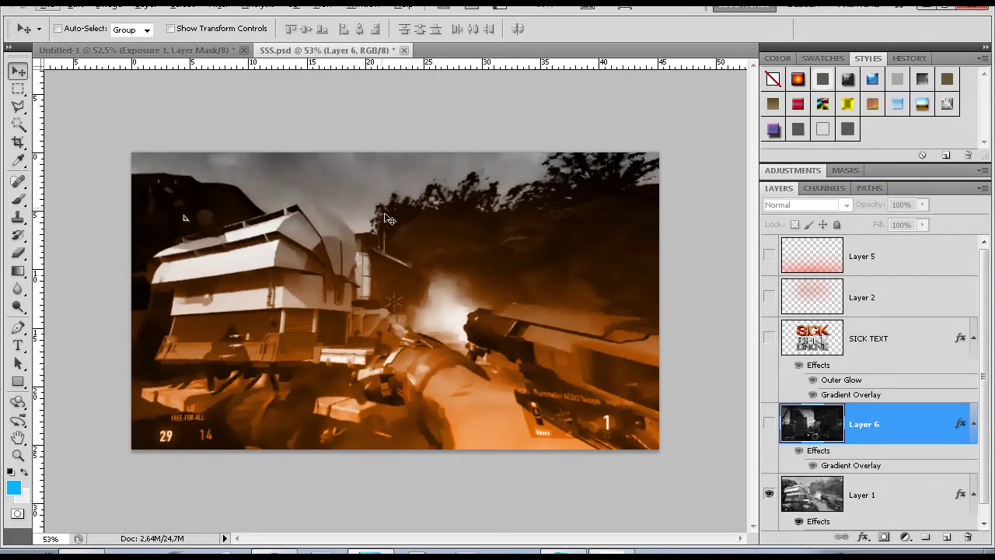
left_click(770, 494)
left_click(768, 423)
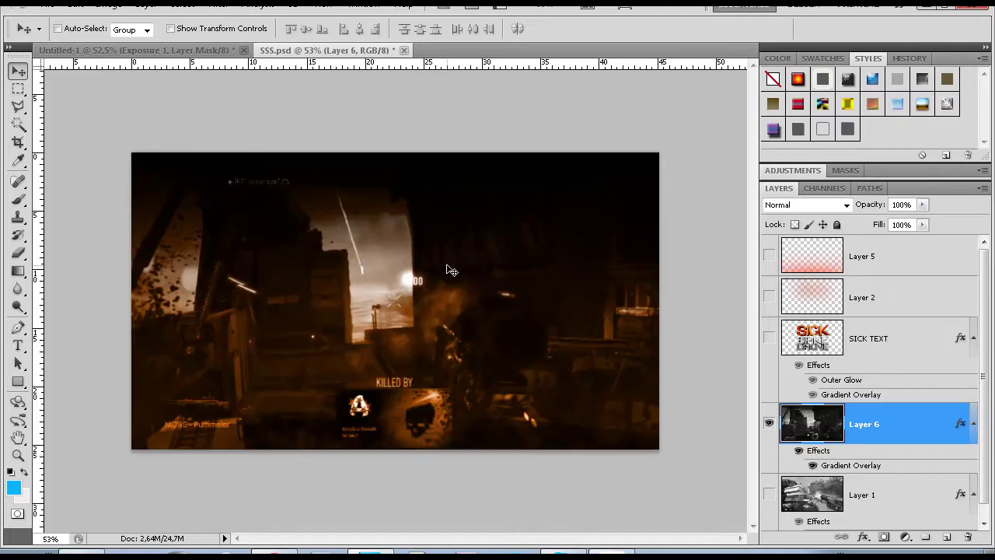
scroll(361, 268, "up", 1)
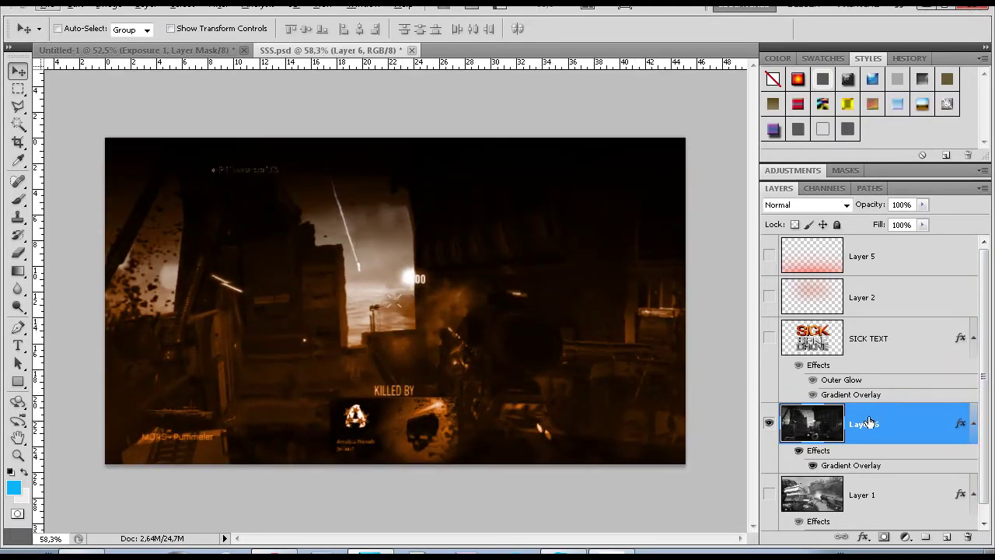
Change the orange stop of Layer 6's Gradient Overlay to pure red, ff0000.
double_click(907, 424)
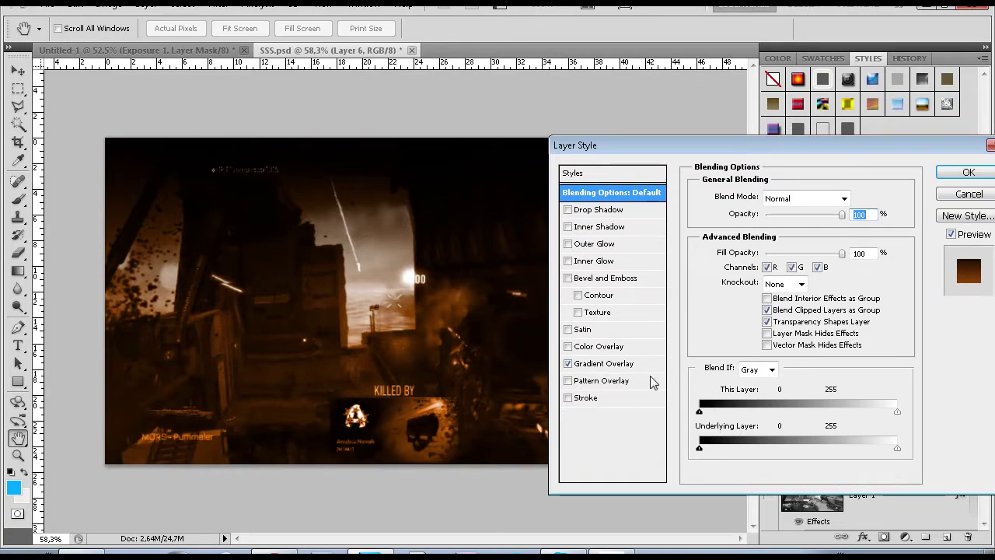
left_click(603, 363)
left_click(769, 233)
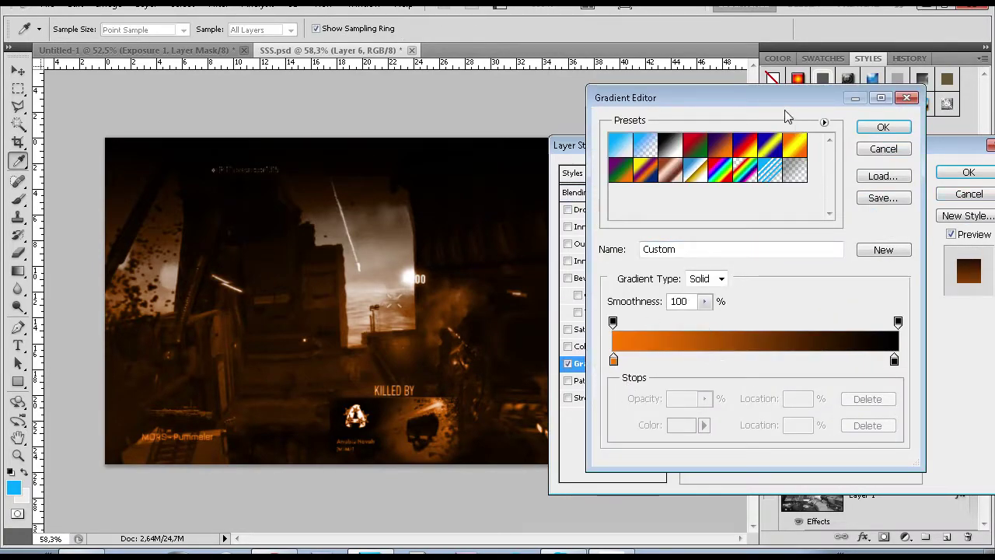
left_click_drag(722, 101, 825, 115)
left_click(651, 371)
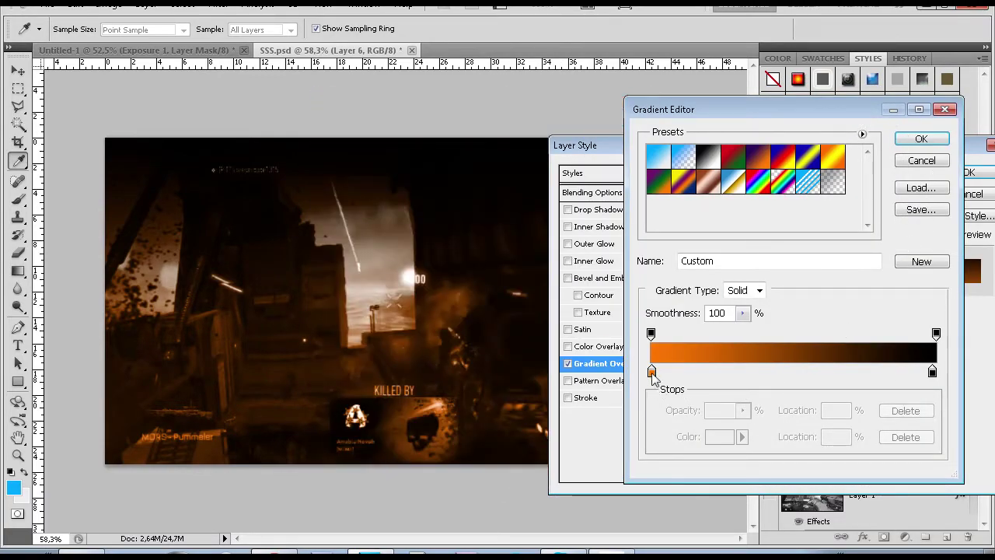
left_click(719, 436)
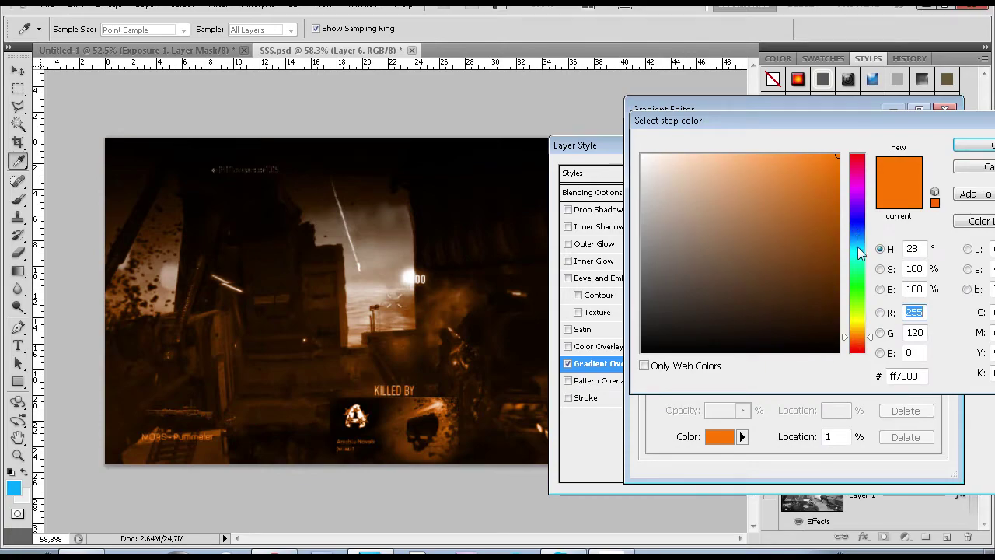
left_click_drag(861, 251, 857, 155)
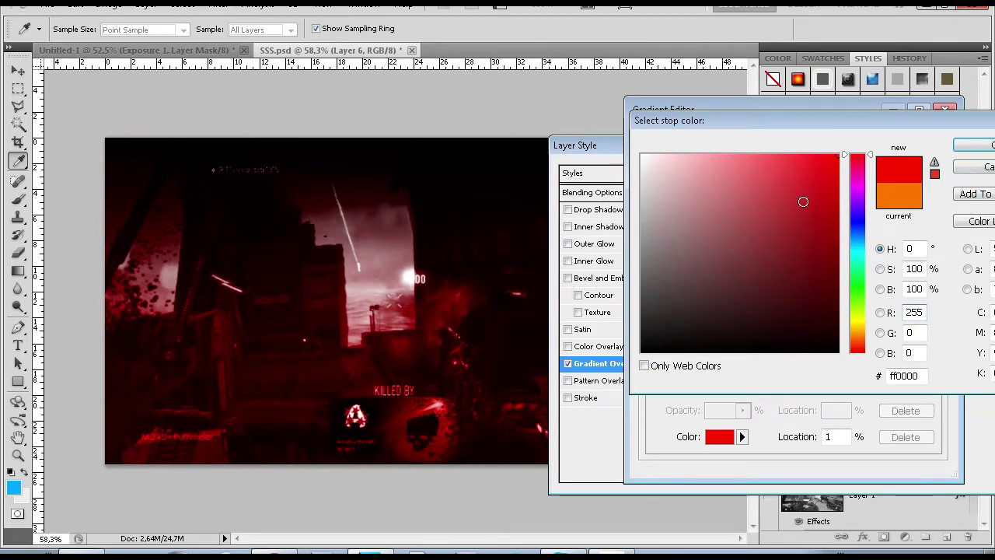
left_click(977, 147)
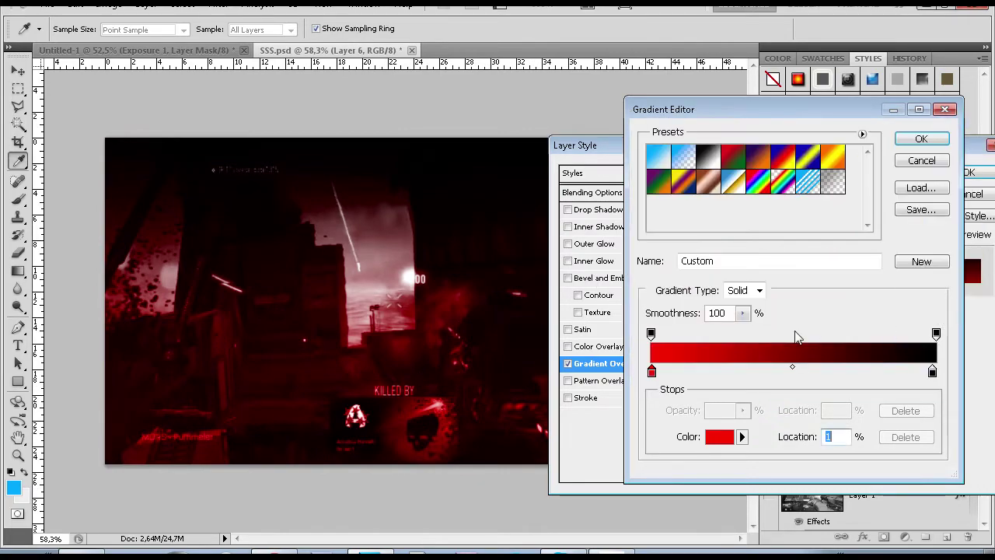
Change the black stop of Layer 6's Gradient Overlay to dark grey and apply the layer style.
left_click(932, 371)
left_click(719, 437)
mouse_move(649, 311)
left_mouse_down()
mouse_move(668, 311)
mouse_move(644, 306)
mouse_move(650, 322)
mouse_move(663, 304)
mouse_move(642, 282)
mouse_move(642, 299)
left_mouse_up()
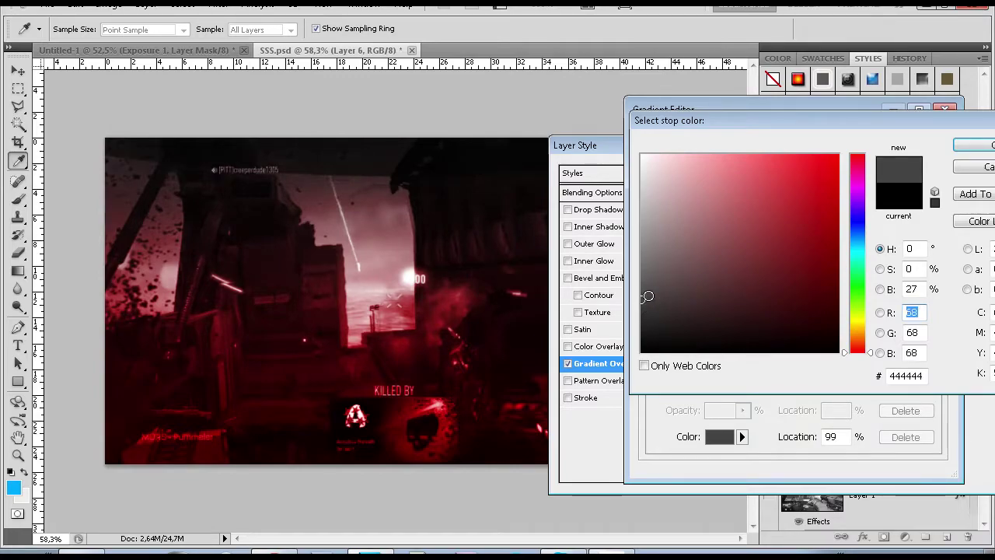
left_click(641, 285)
key("Down")
key("Down")
key("Down")
key("Down")
key("Down")
key("Down")
key("Up")
key("Up")
key("Up")
left_click(980, 146)
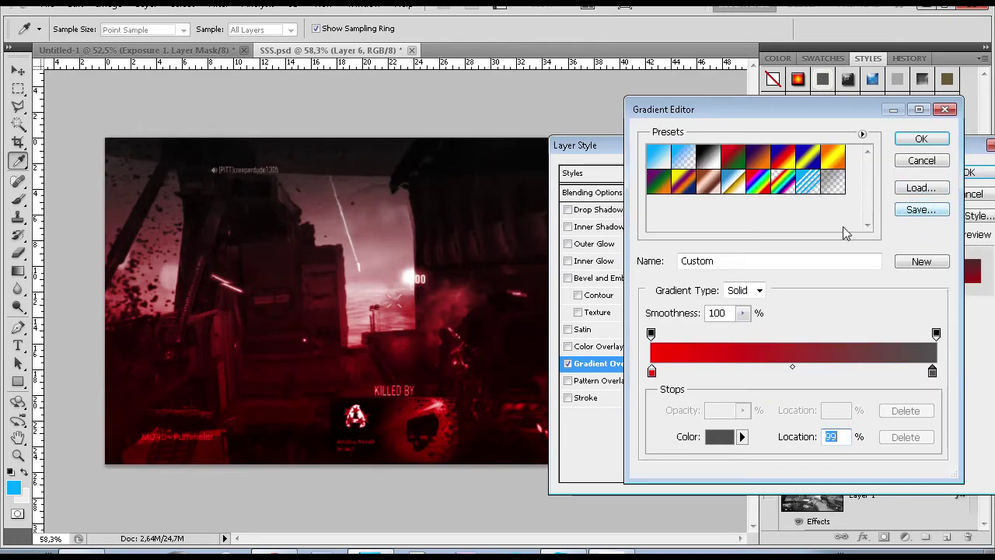
left_click(921, 138)
left_click(971, 172)
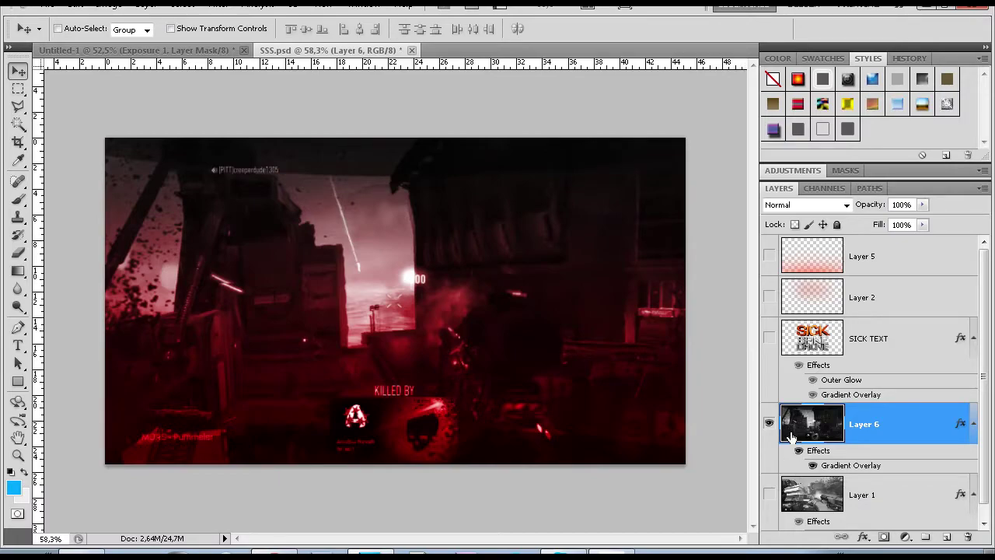
Compare the red-tinted Layer 6 with the orange Layer 1 by switching their visibility, and inspect the frame at several zoom levels.
left_click(769, 496)
left_click(769, 425)
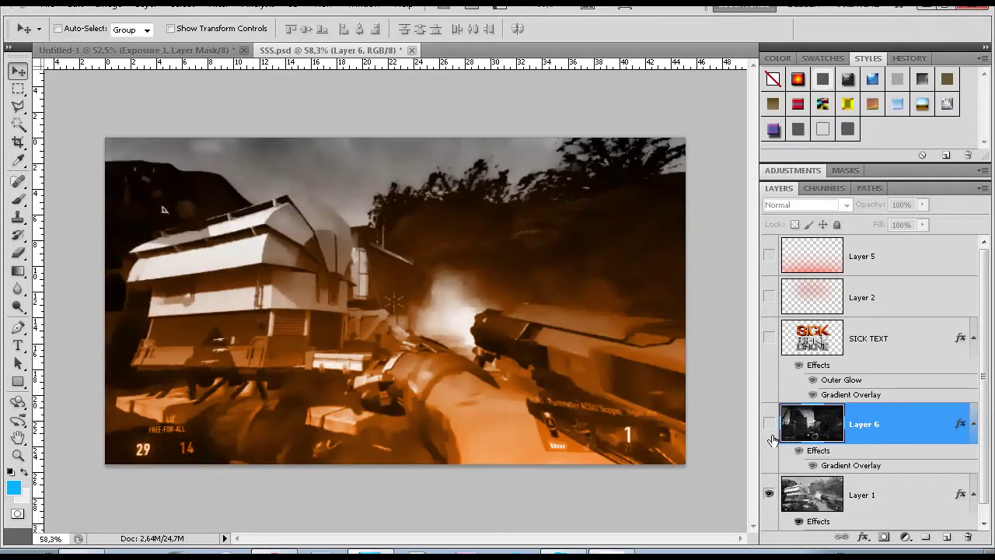
left_click(769, 496)
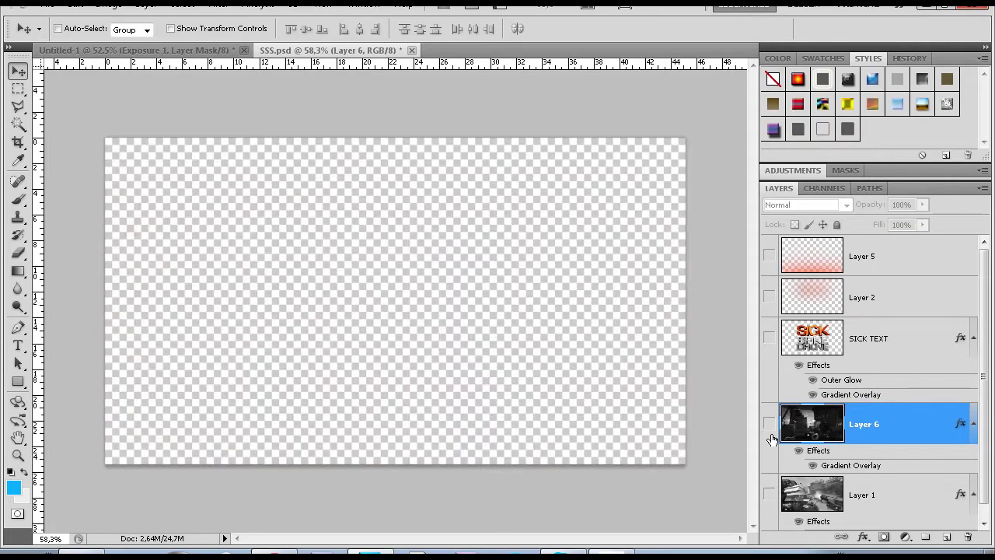
left_click(769, 424)
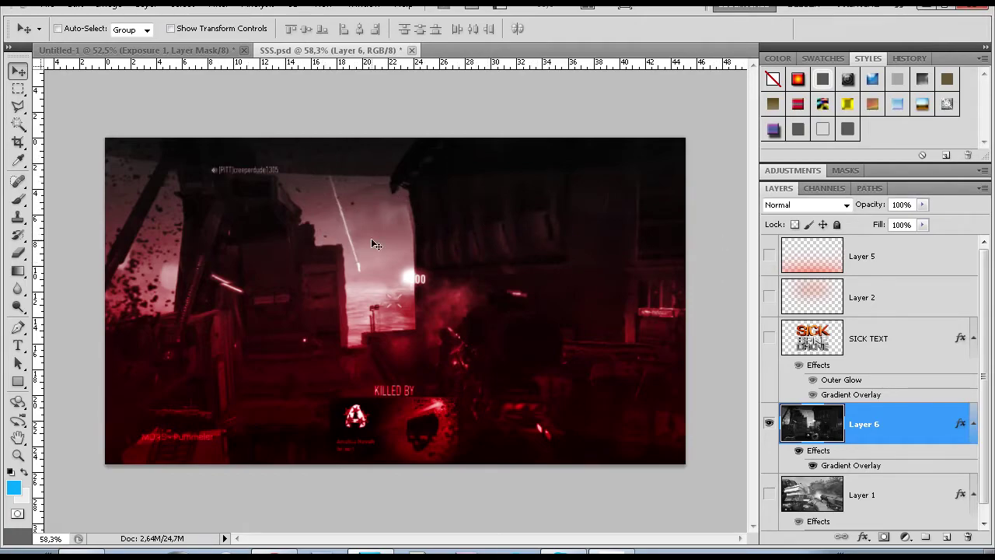
scroll(515, 238, "down", 3)
scroll(436, 290, "up", 3)
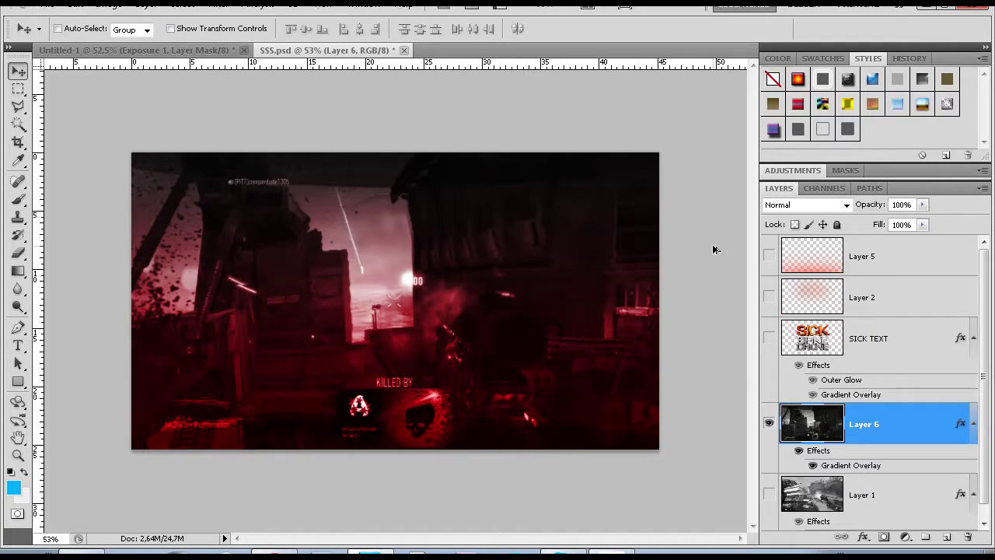
scroll(498, 279, "down", 2)
scroll(409, 287, "up", 4)
scroll(424, 279, "down", 1)
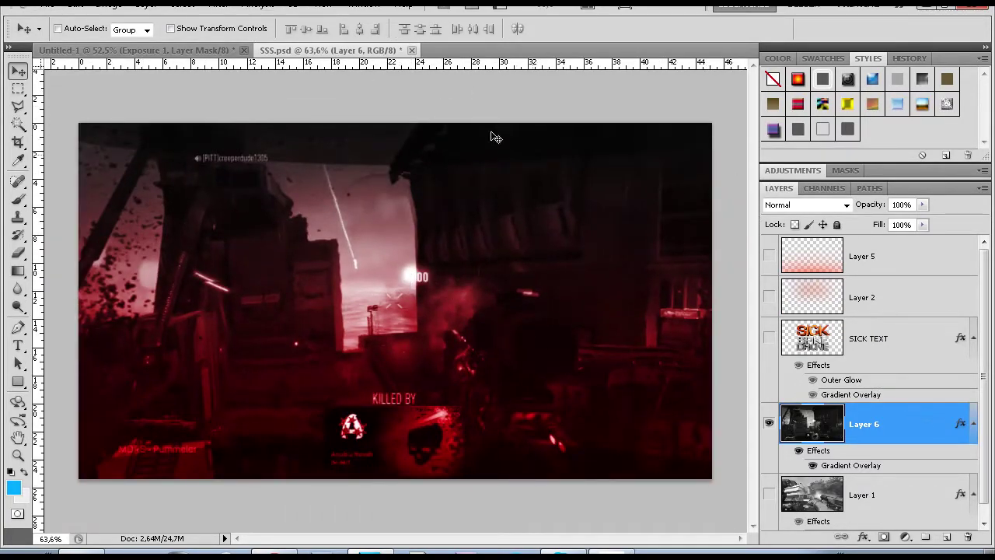
left_click(219, 4)
mouse_move(262, 146)
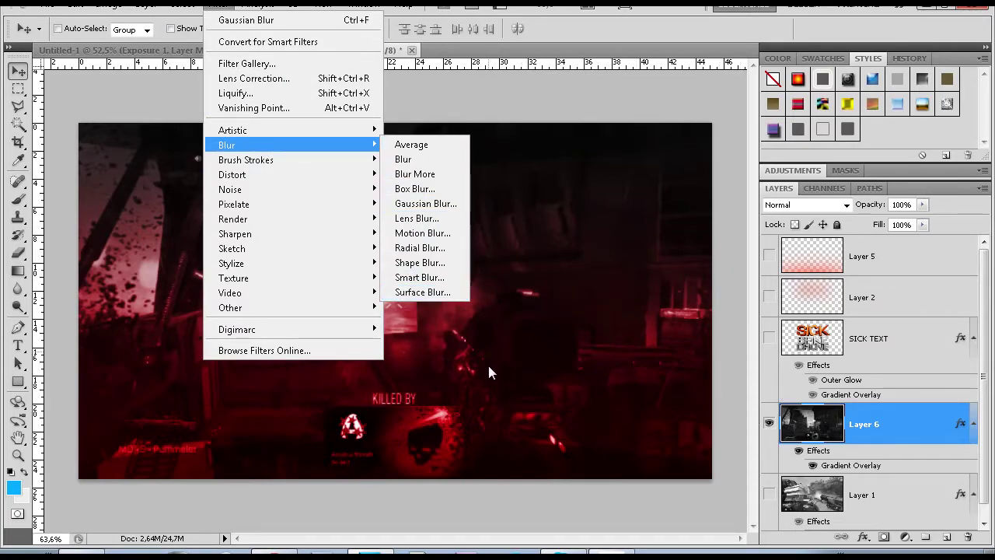
left_click(768, 423)
left_click(770, 497)
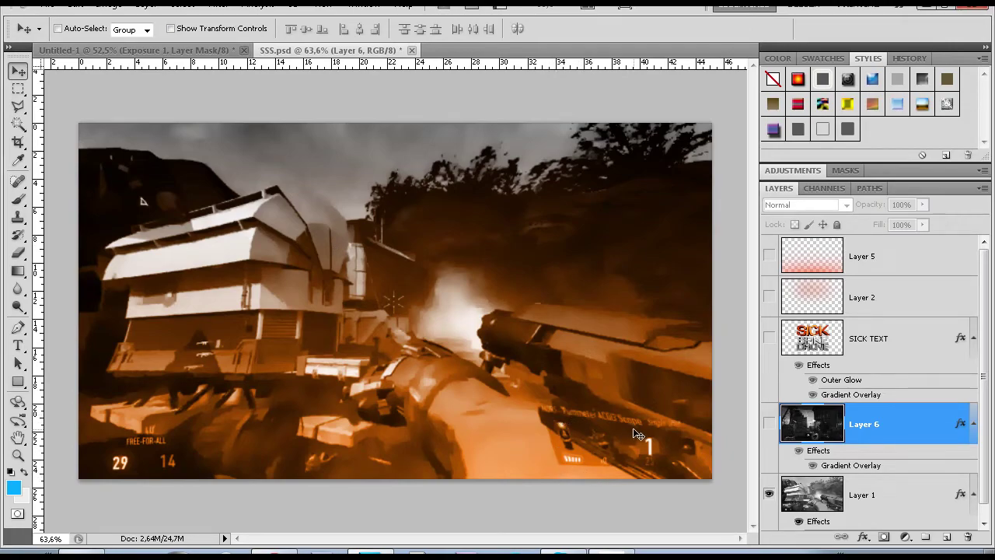
left_click(768, 424)
left_click(768, 494)
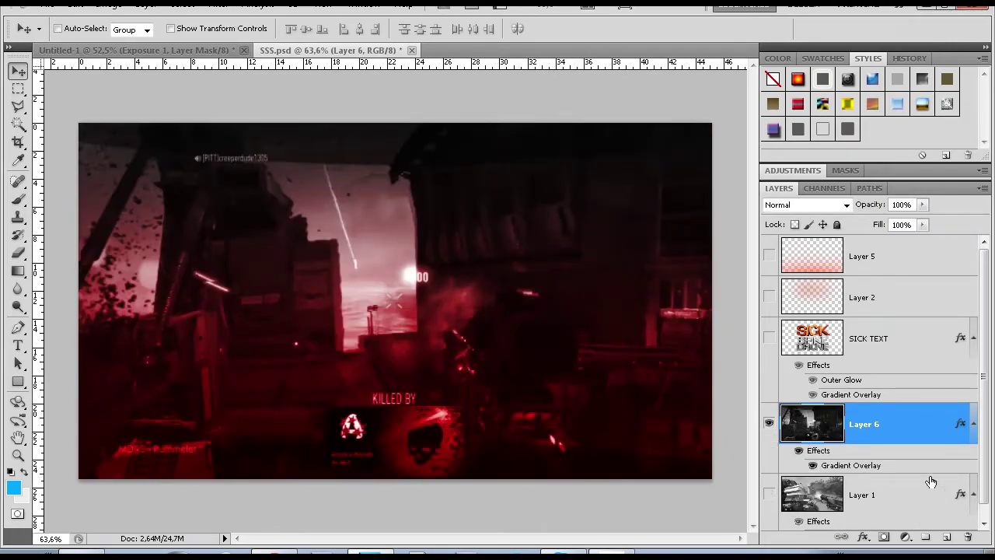
Apply the Pinch distortion filter to Layer 6 with an amount of 23%.
left_click(218, 9)
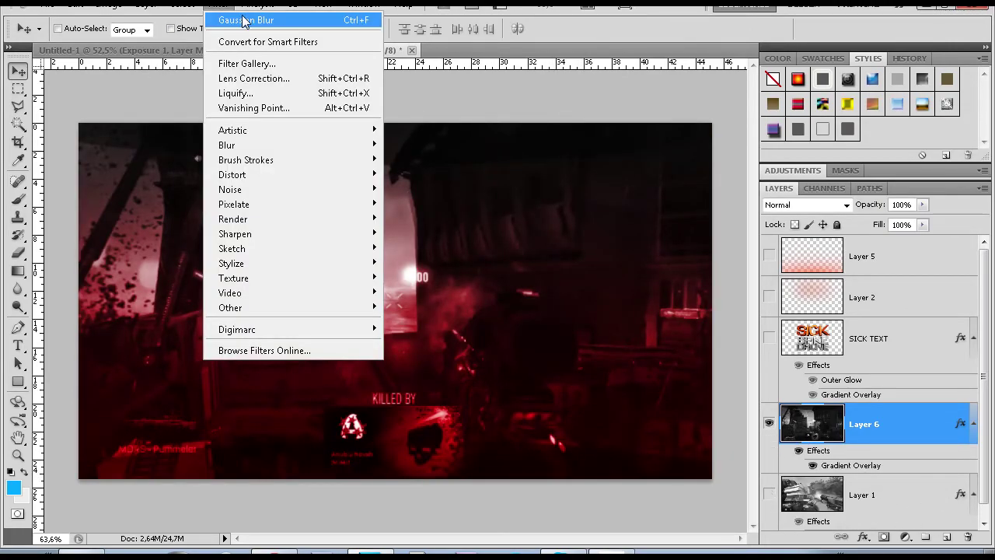
mouse_move(277, 152)
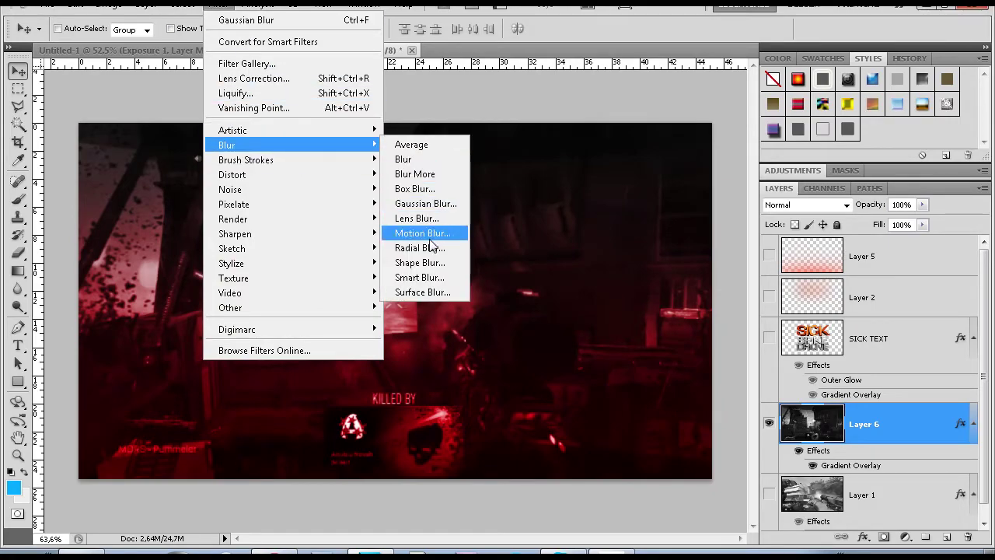
mouse_move(274, 177)
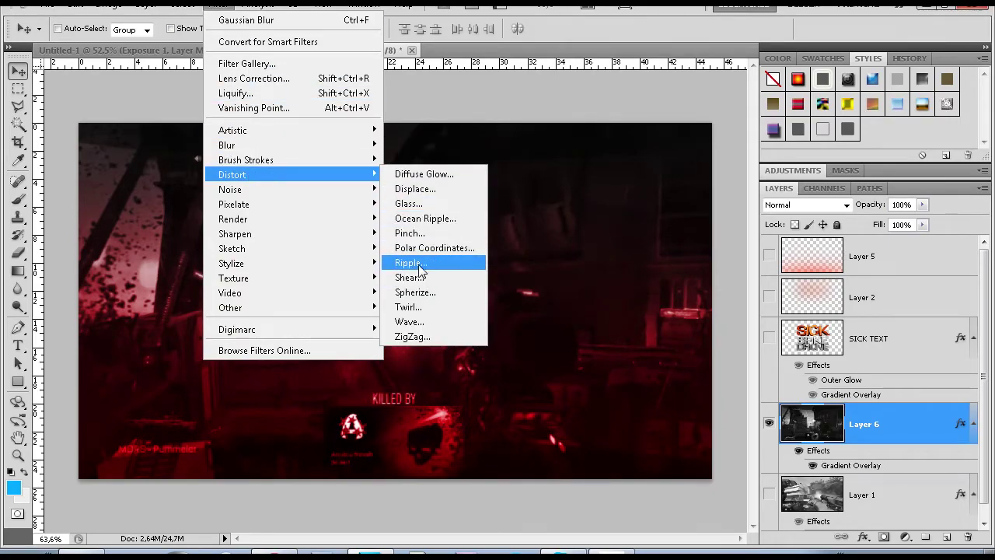
left_click(413, 233)
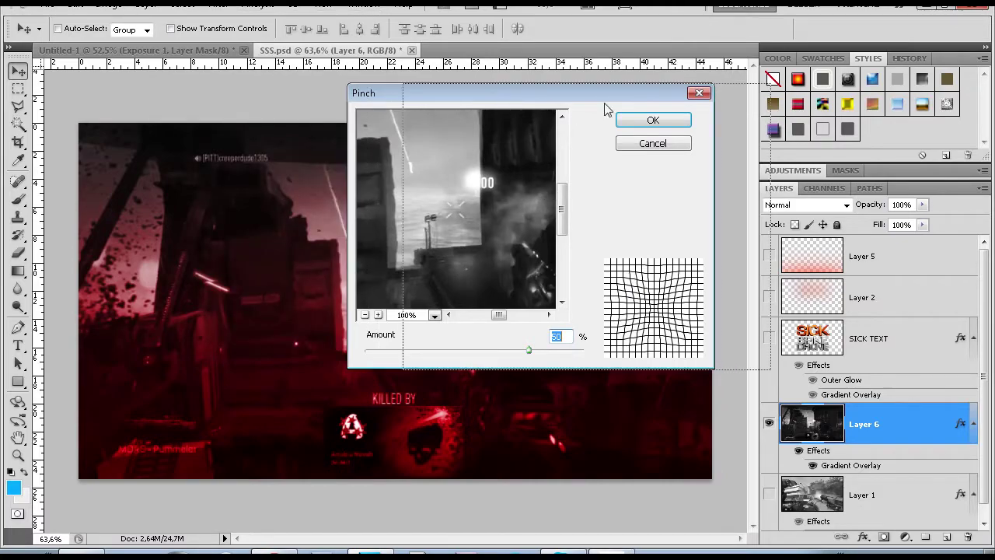
left_click_drag(606, 99, 920, 161)
left_click_drag(842, 414, 829, 418)
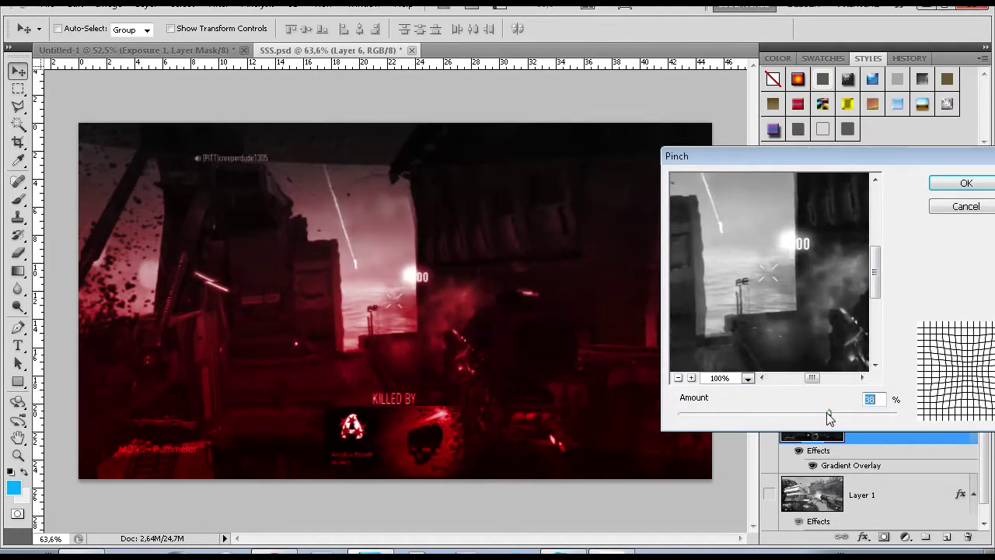
left_click(680, 380)
left_click(680, 380)
left_click(680, 380)
left_click(681, 379)
left_click(690, 379)
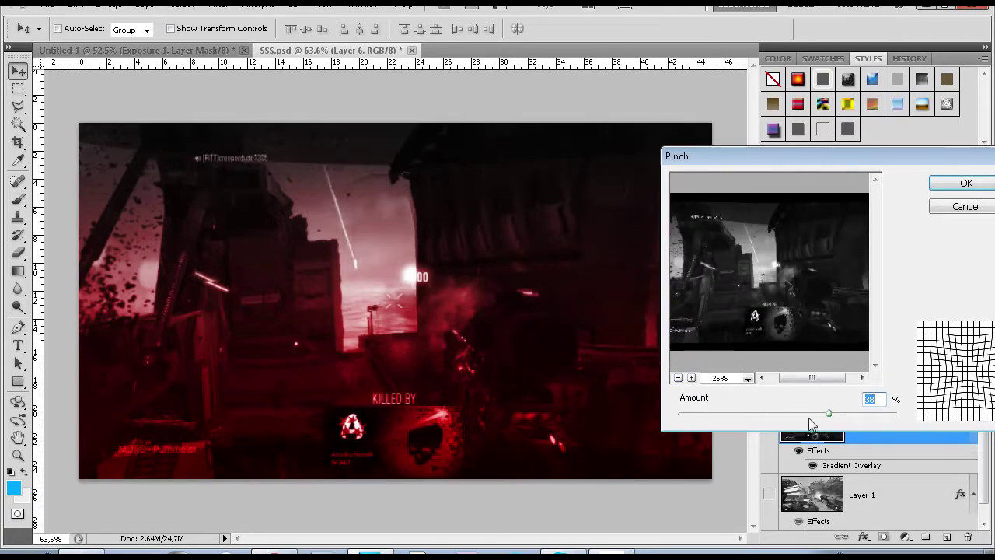
left_click_drag(776, 154, 517, 84)
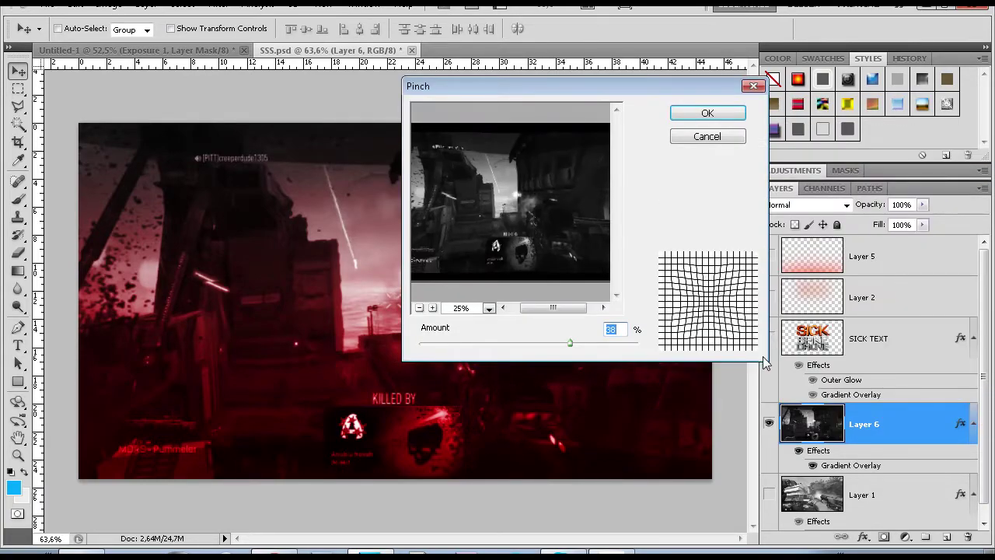
mouse_move(570, 343)
left_mouse_down()
mouse_move(545, 345)
mouse_move(553, 341)
left_mouse_up()
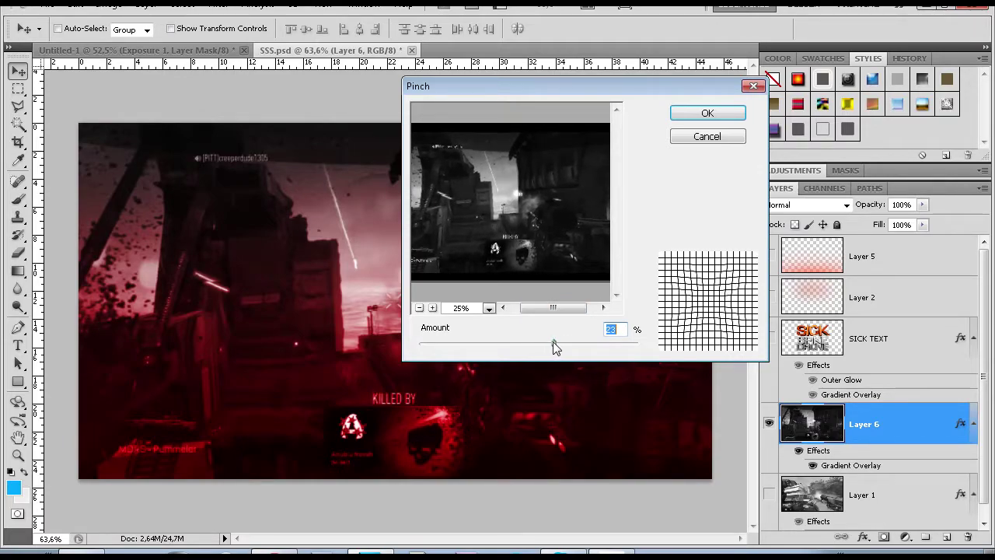
left_click(725, 114)
scroll(613, 296, "down", 3)
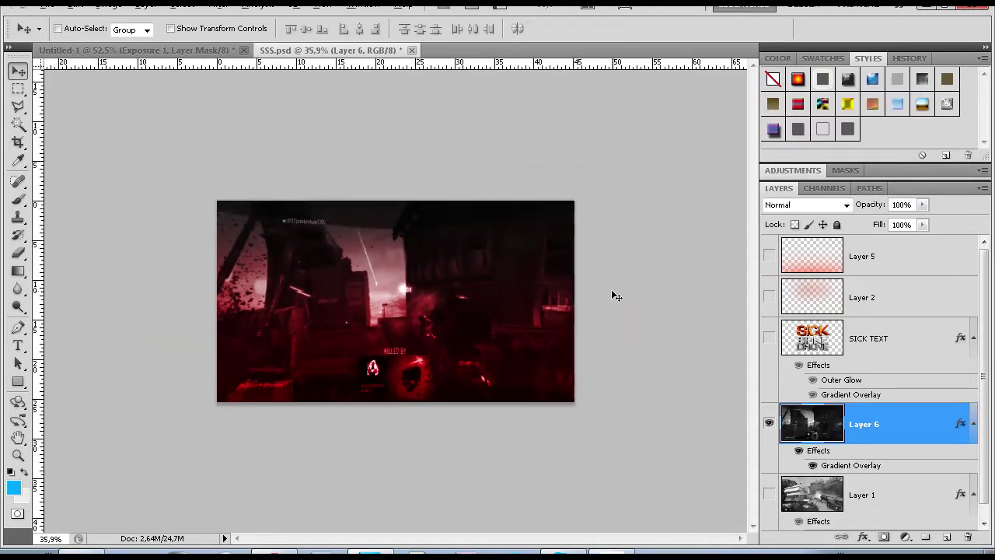
scroll(509, 359, "up", 3)
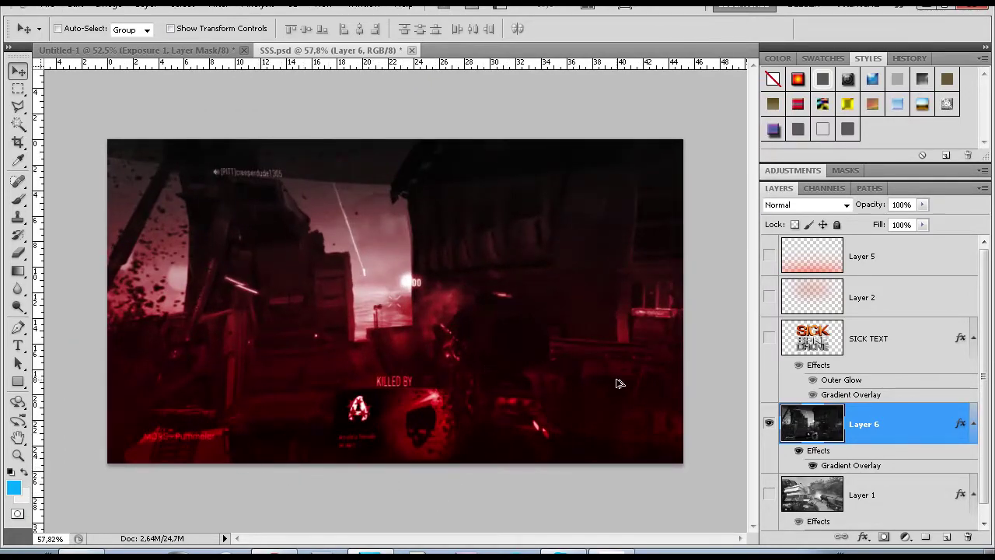
scroll(382, 347, "up", 1)
scroll(267, 482, "down", 1)
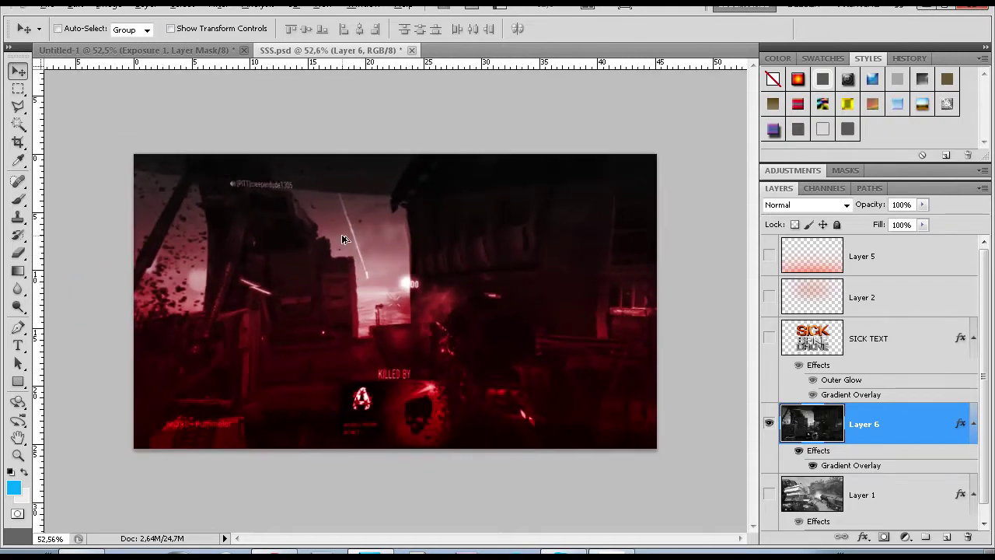
Apply a Smart Blur to Layer 6 with radius 4,9 and threshold 19,0, keeping Low quality and Normal mode.
left_click(218, 6)
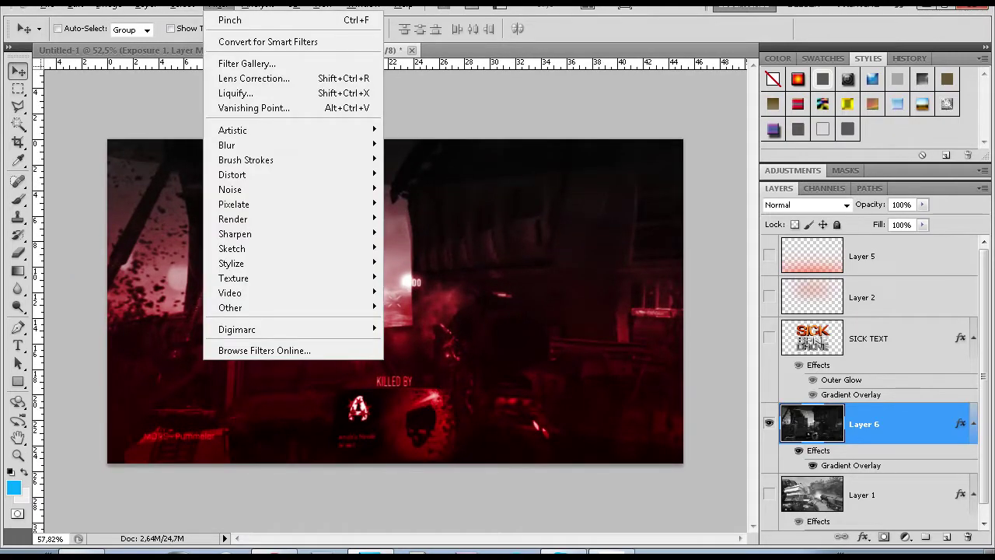
mouse_move(273, 151)
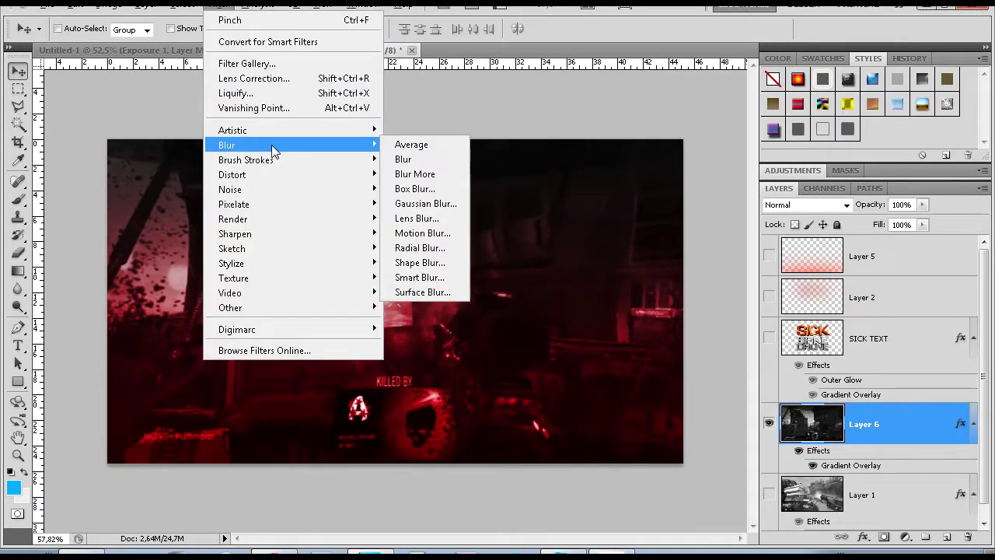
left_click(430, 278)
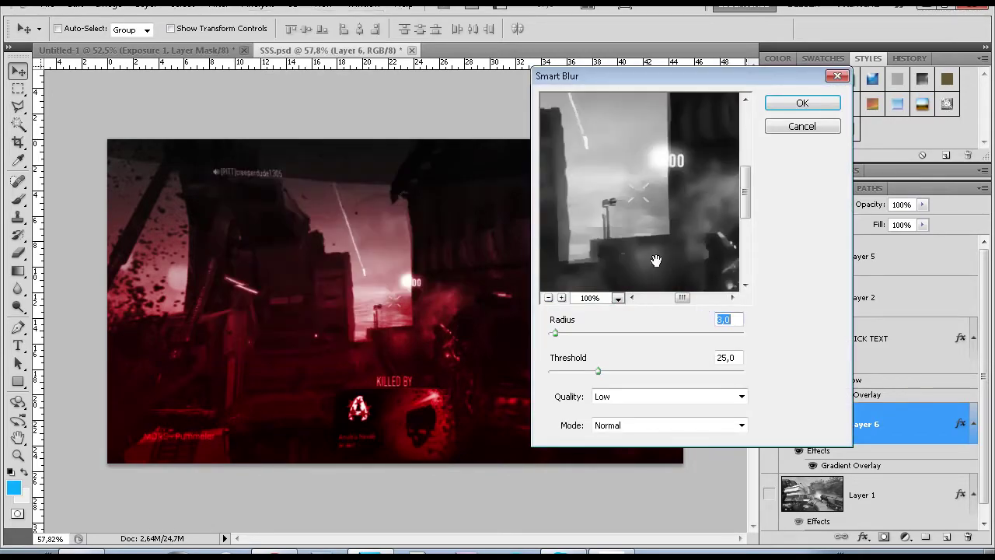
left_click(645, 230, "alt")
left_click(637, 225, "alt")
left_click(637, 244, "alt")
left_click(639, 217, "ctrl")
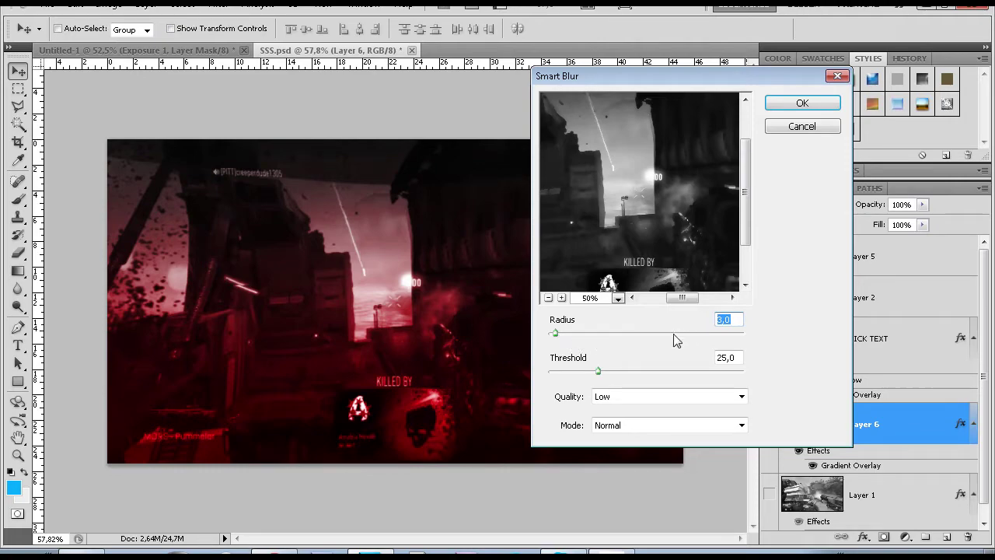
mouse_move(554, 334)
left_mouse_down()
mouse_move(586, 335)
mouse_move(560, 335)
left_mouse_up()
key("alt")
mouse_move(595, 376)
left_mouse_down()
mouse_move(633, 378)
mouse_move(588, 377)
left_mouse_up()
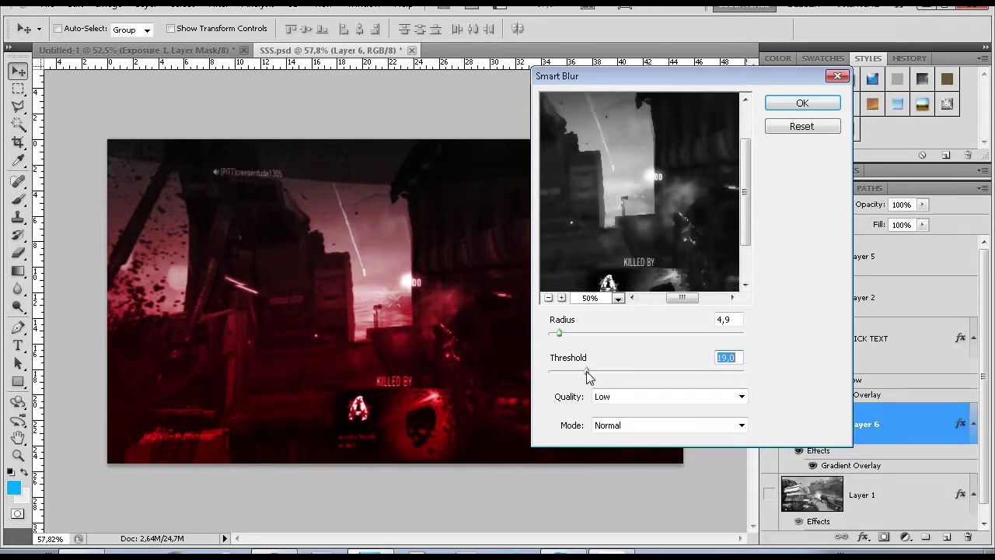
left_click(798, 103)
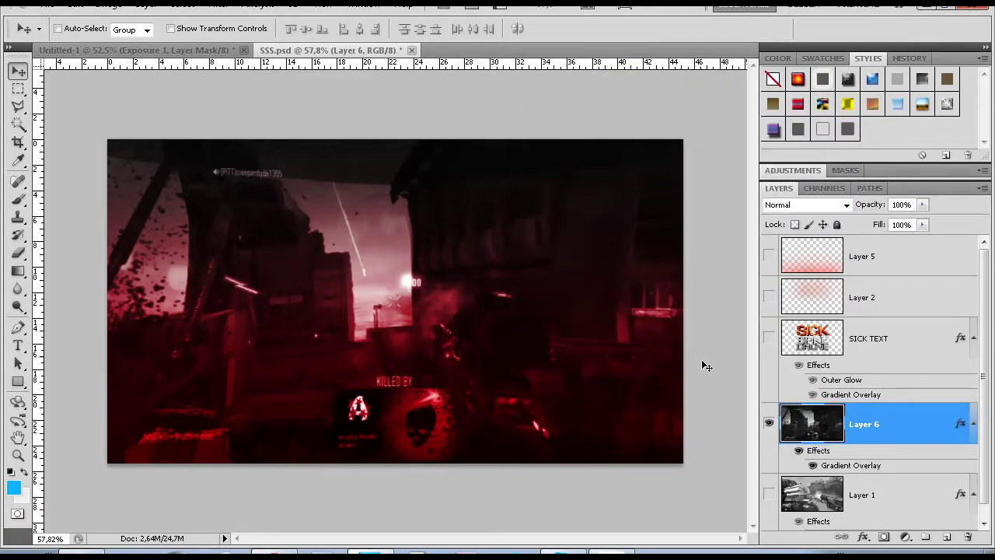
Inspect the pinched and blurred background frame at several zoom levels.
left_click_drag(516, 329, 584, 394)
key("ctrl+minus")
key("ctrl+minus")
key("ctrl+minus")
key("ctrl+minus")
key("ctrl+0")
scroll(415, 341, "down", 4)
scroll(412, 344, "up", 5)
scroll(419, 347, "down", 1)
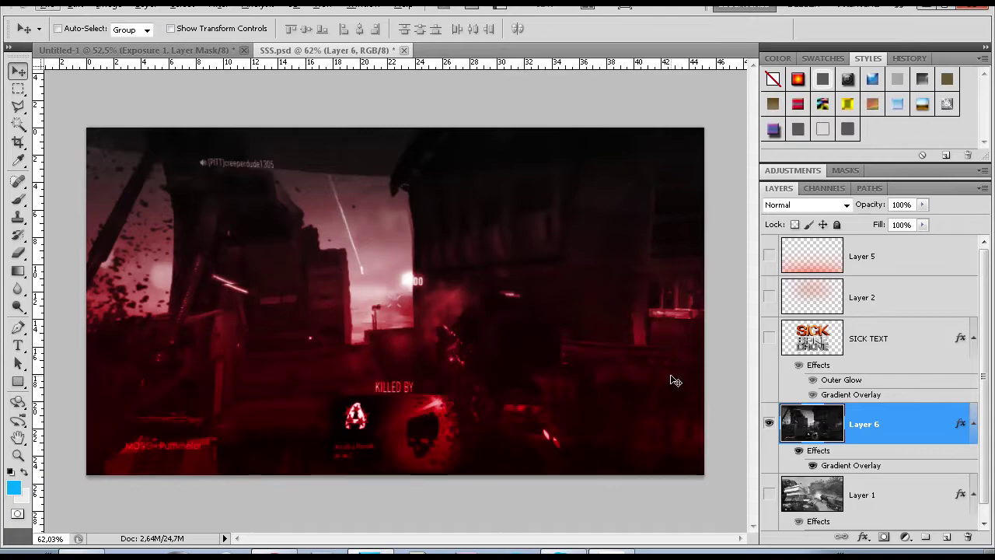
Switch to Windows Explorer and place the 1440 image from the Stuff for GFX and intros folder above the SICK TEXT layer.
left_click(883, 359)
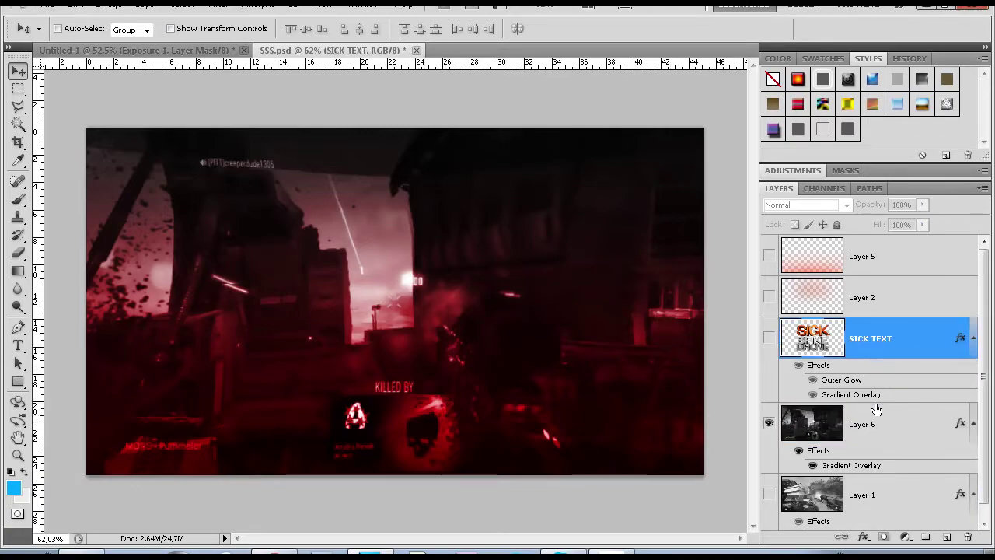
key("alt+Tab")
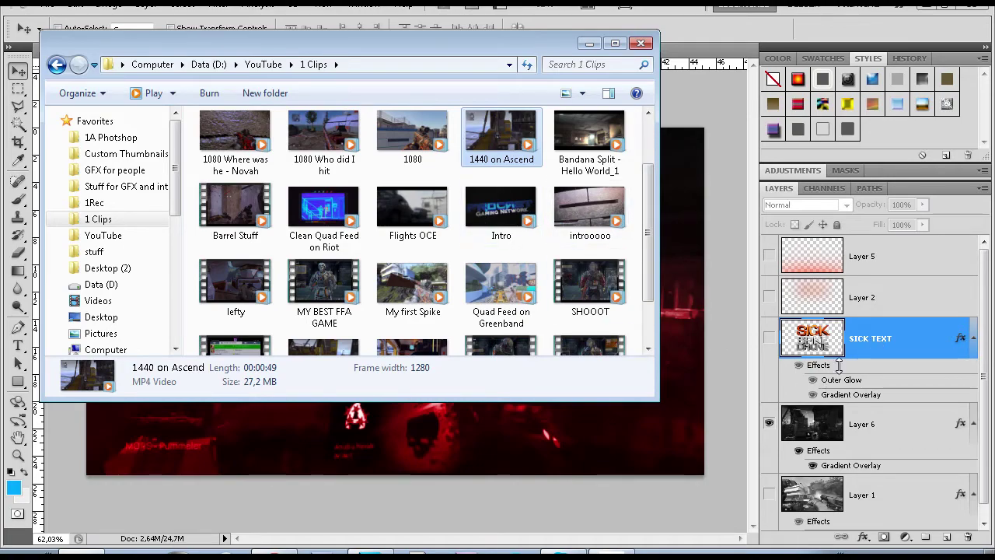
scroll(637, 220, "up", 2)
left_click(116, 186)
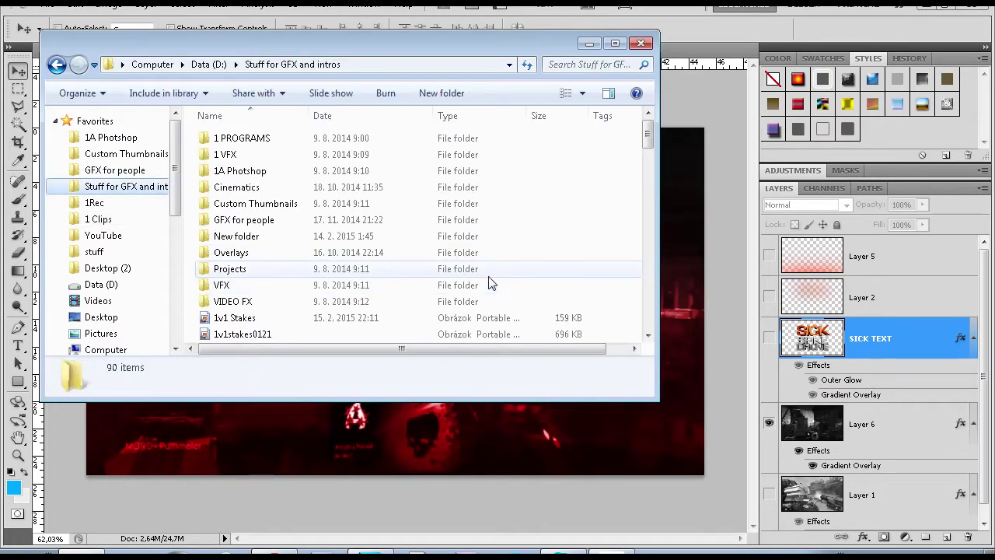
type("1v1")
key("1")
key("1")
left_click_drag(251, 151, 451, 439)
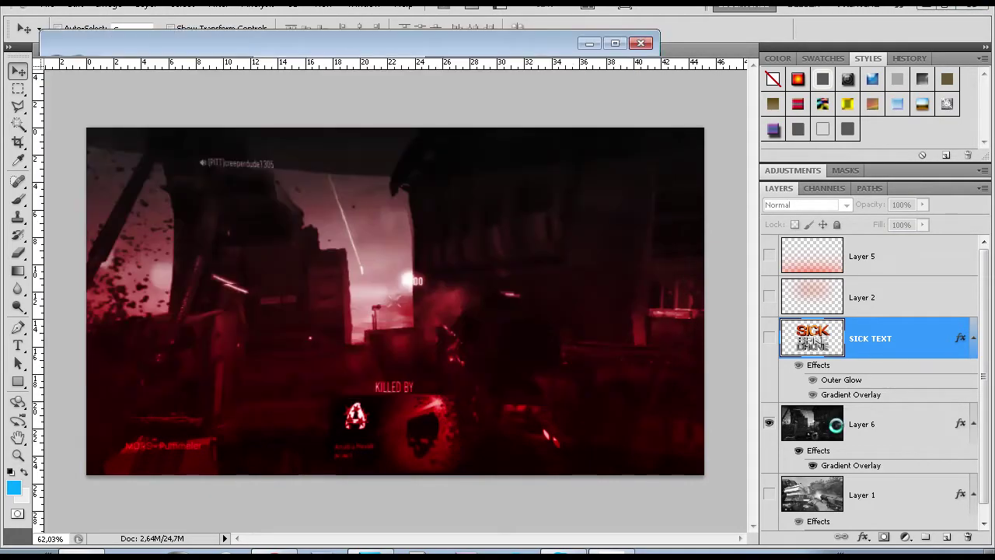
Scale the placed 1440 image proportionally to 77,97% about its centre and rasterize its layer.
left_click_drag(706, 129, 647, 182)
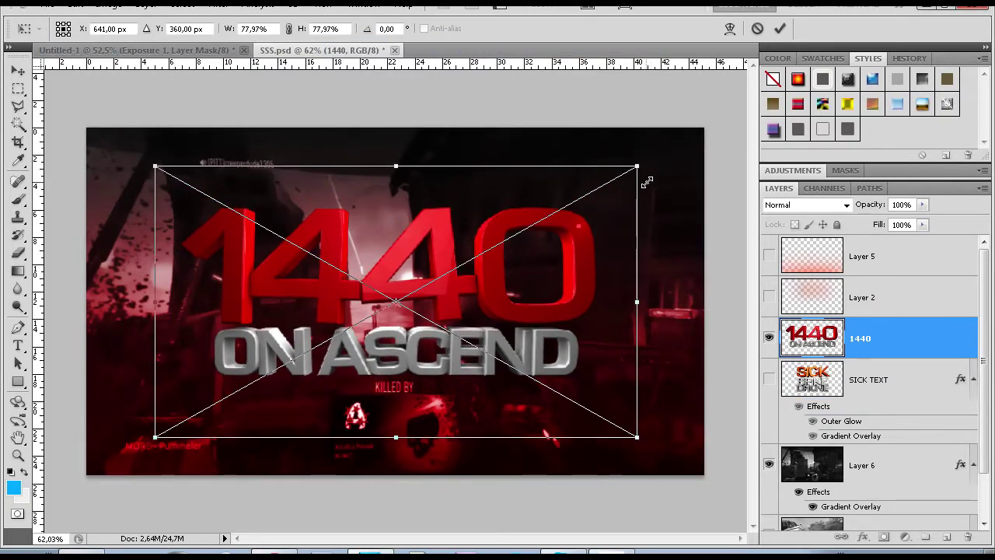
left_click(780, 29)
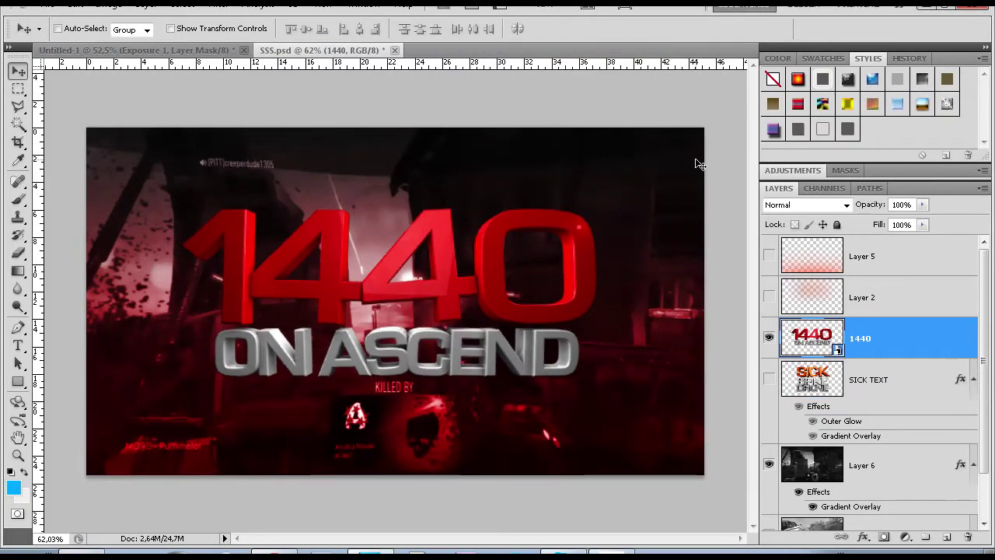
right_click(868, 359)
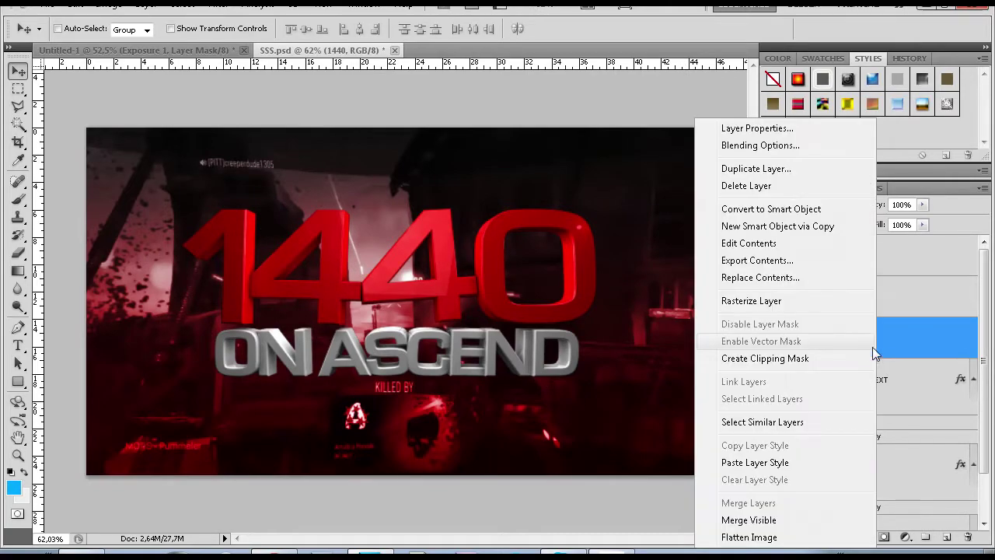
left_click(788, 299)
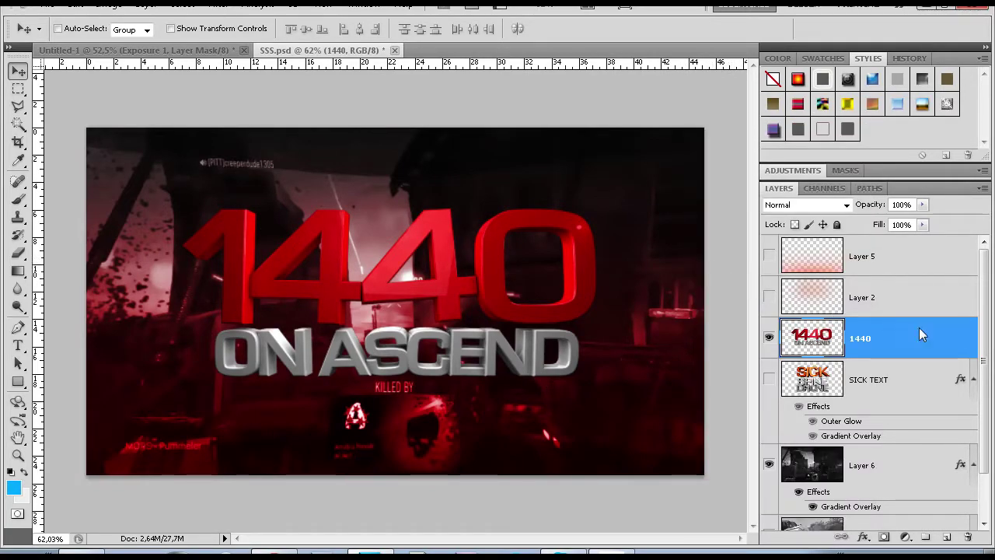
Apply a Curves adjustment to the 1440 layer, lowering input 67 to output 57 and raising input 180 to output 188.
scroll(422, 336, "down", 3)
scroll(422, 336, "up", 3)
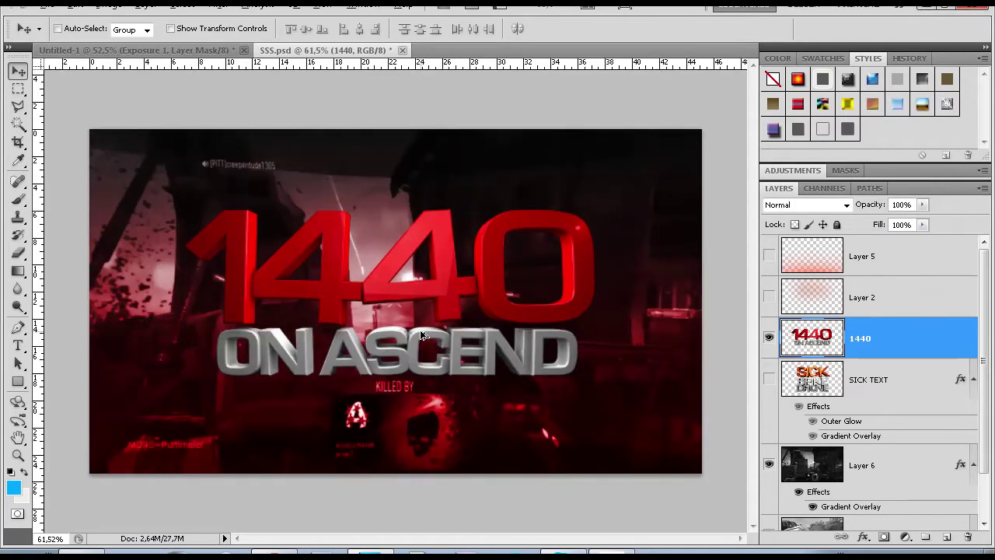
key("alt")
scroll(328, 310, "down", 1)
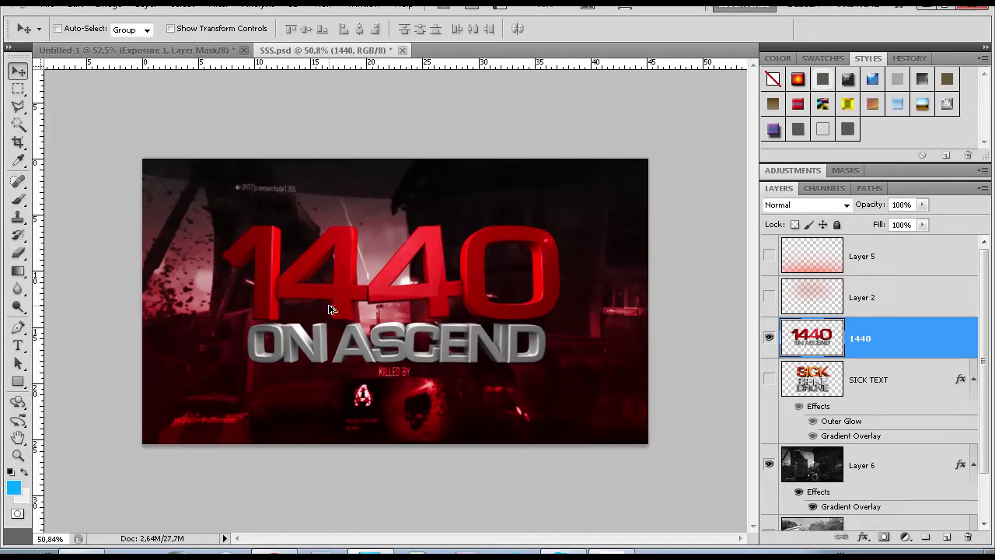
scroll(682, 369, "up", 1)
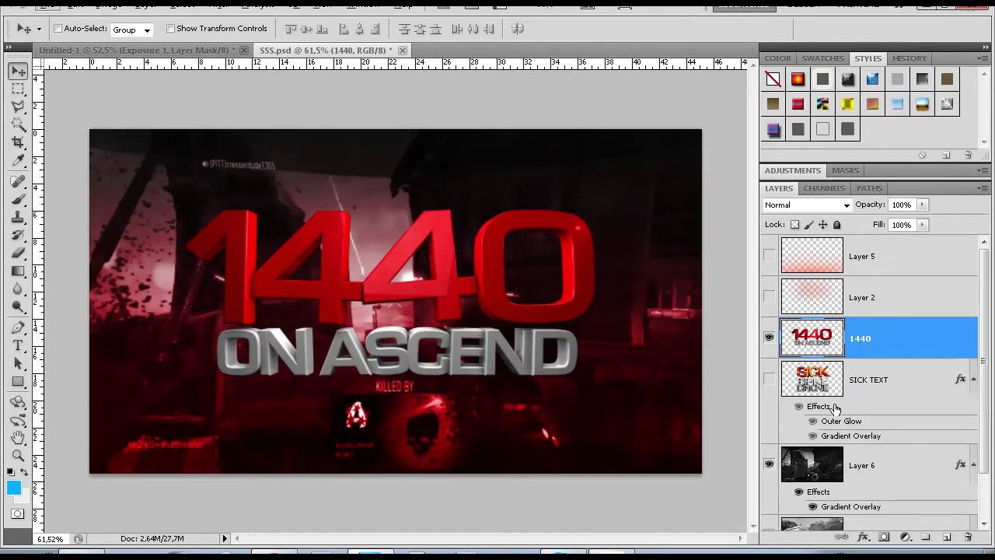
left_click(108, 5)
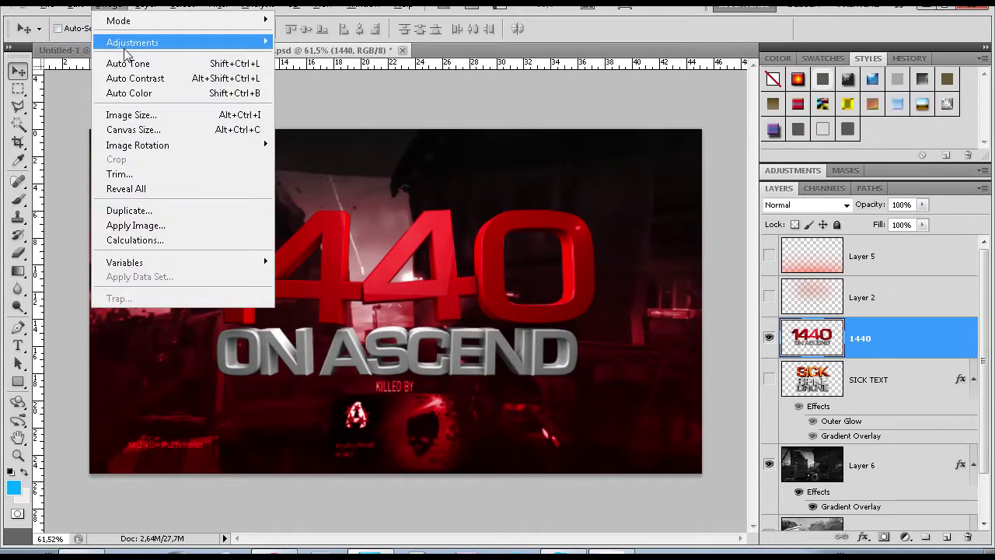
mouse_move(134, 42)
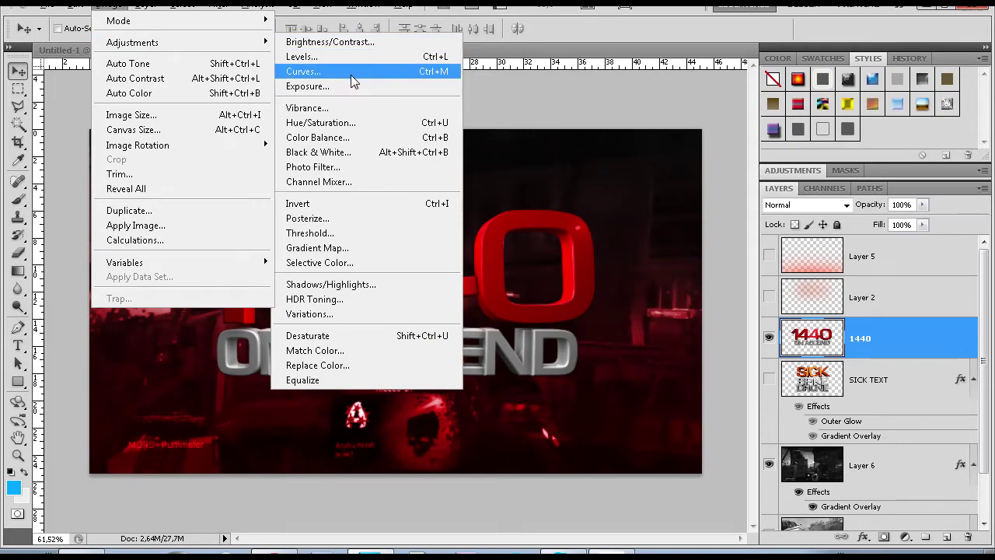
left_click(375, 70)
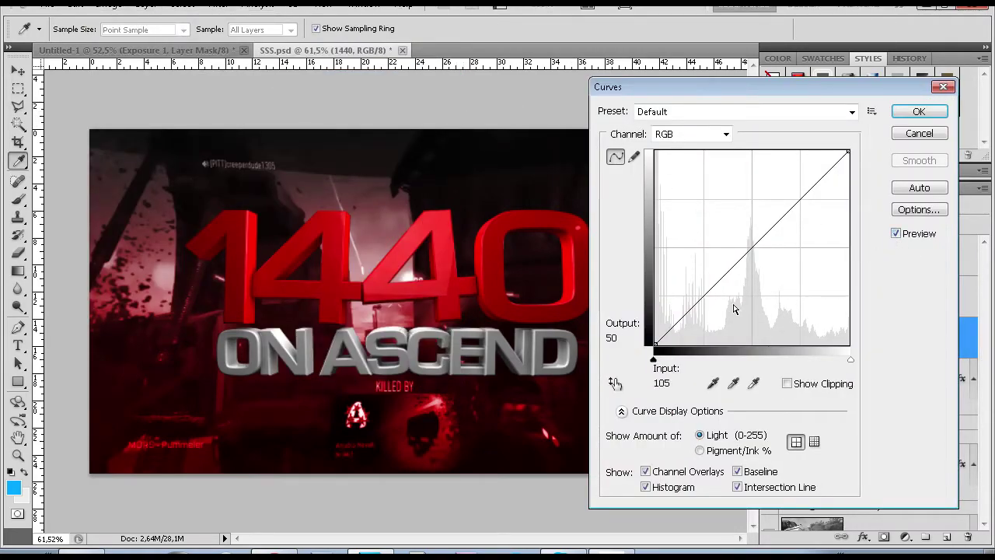
left_click_drag(703, 295, 706, 300)
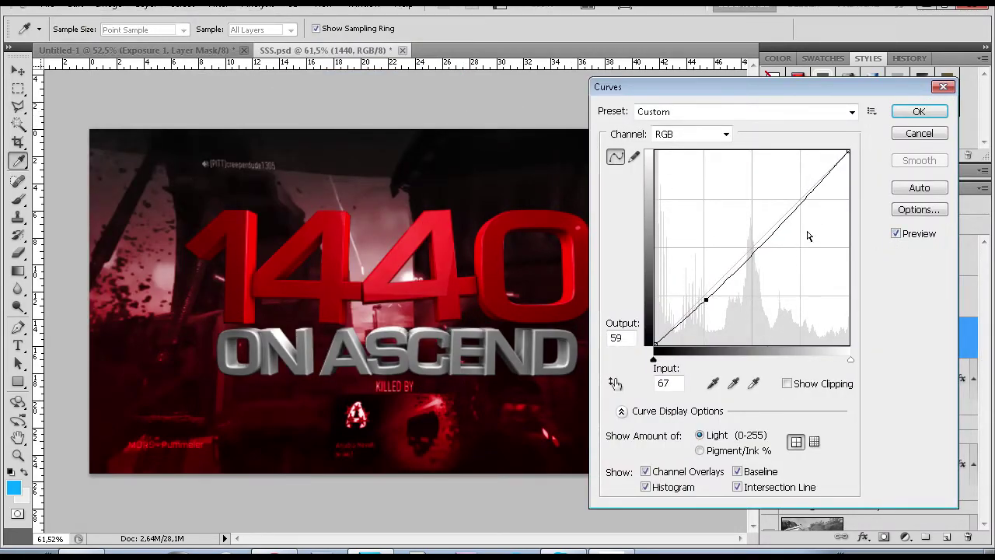
left_click(791, 201)
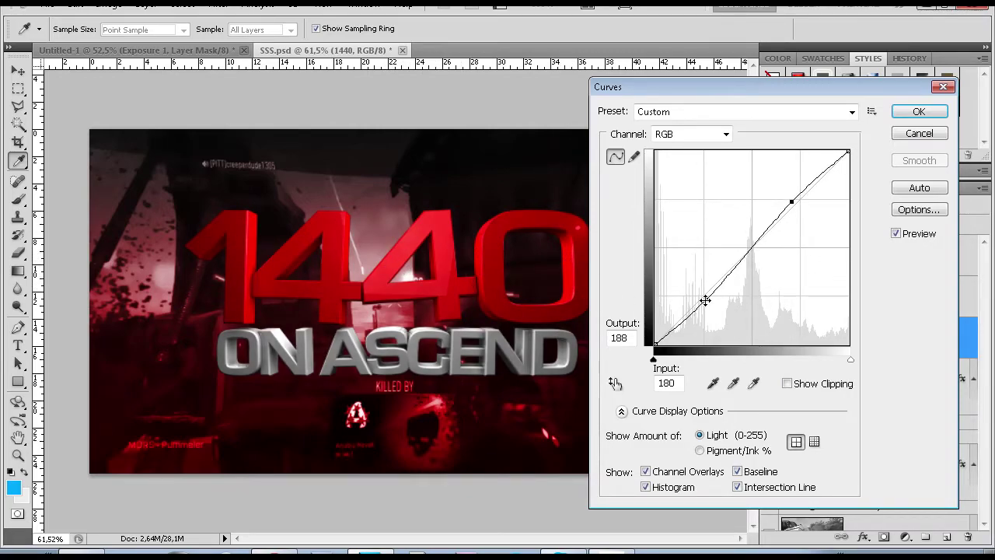
left_click_drag(704, 299, 707, 301)
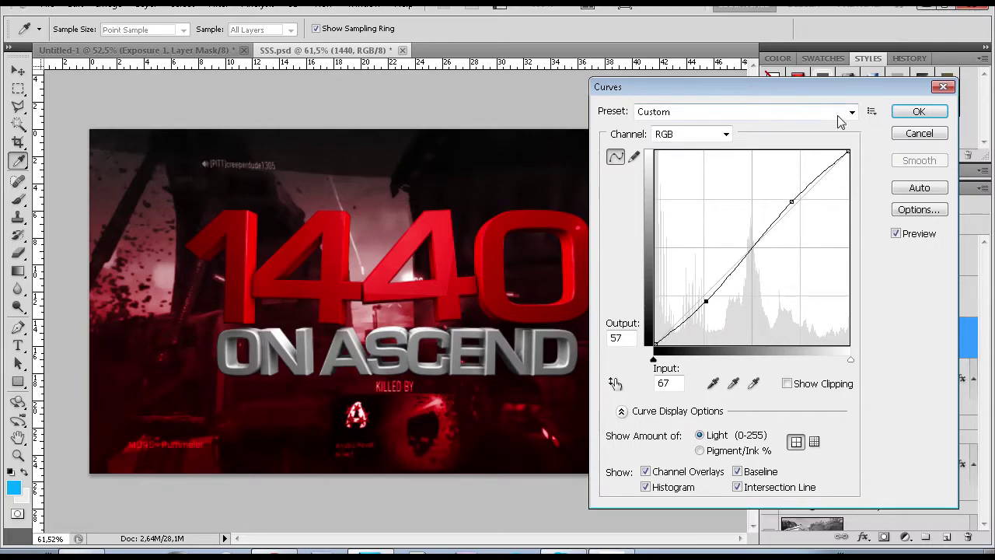
left_click(916, 111)
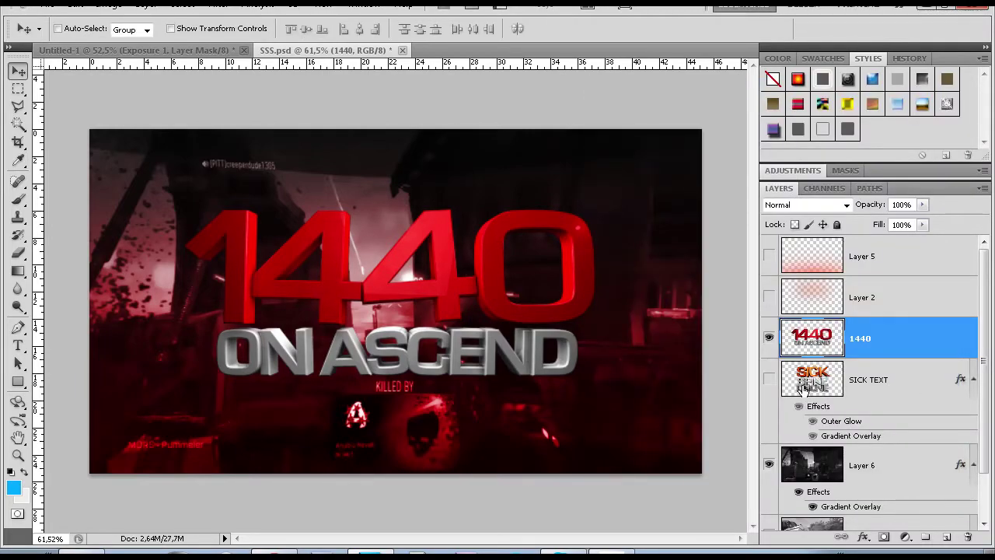
Copy the layer style from the SICK TEXT layer and paste it onto the 1440 layer.
right_click(869, 389)
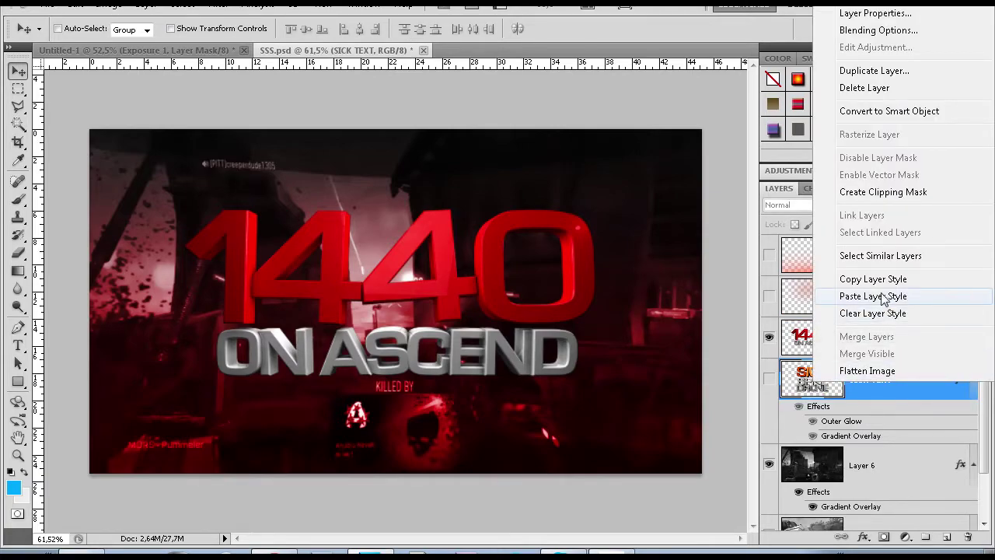
left_click(873, 280)
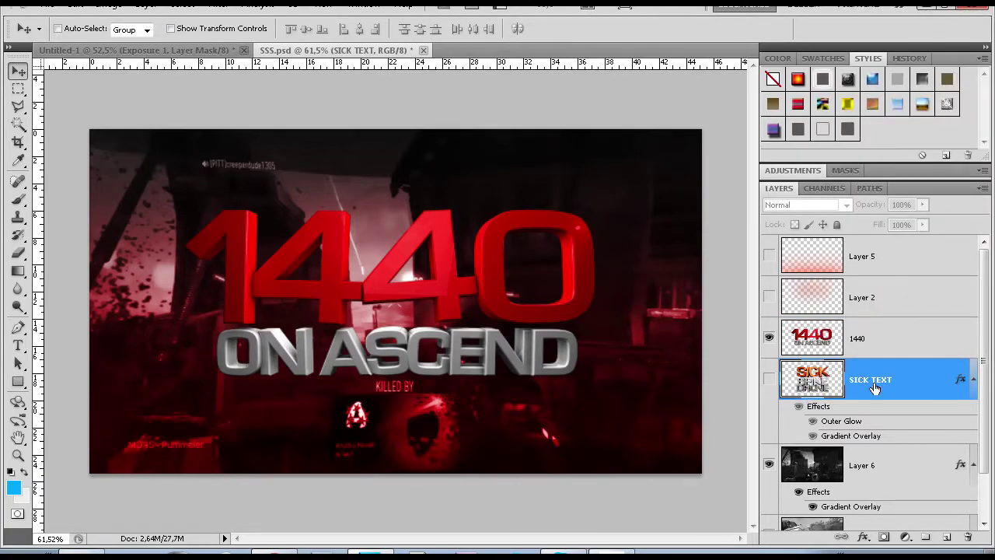
right_click(886, 334)
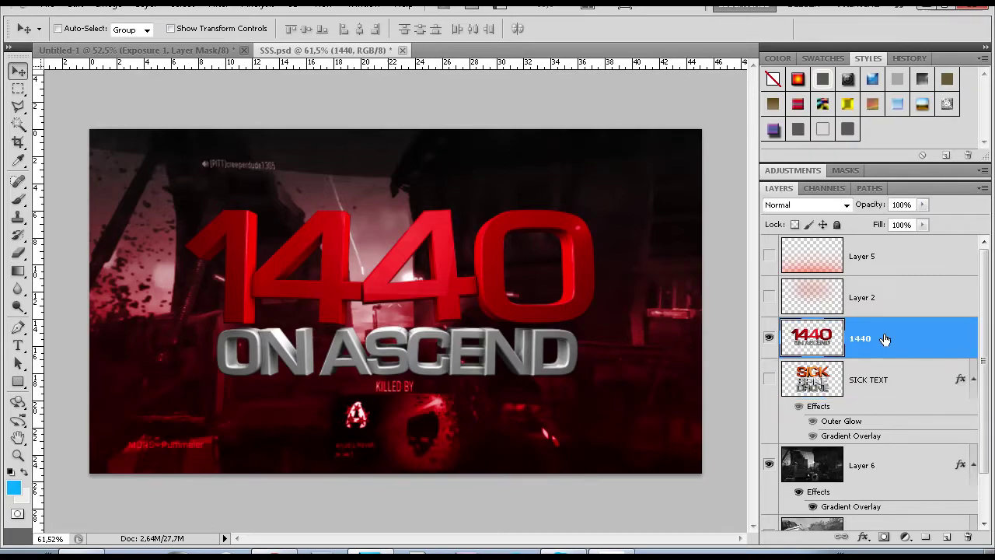
left_click(754, 464)
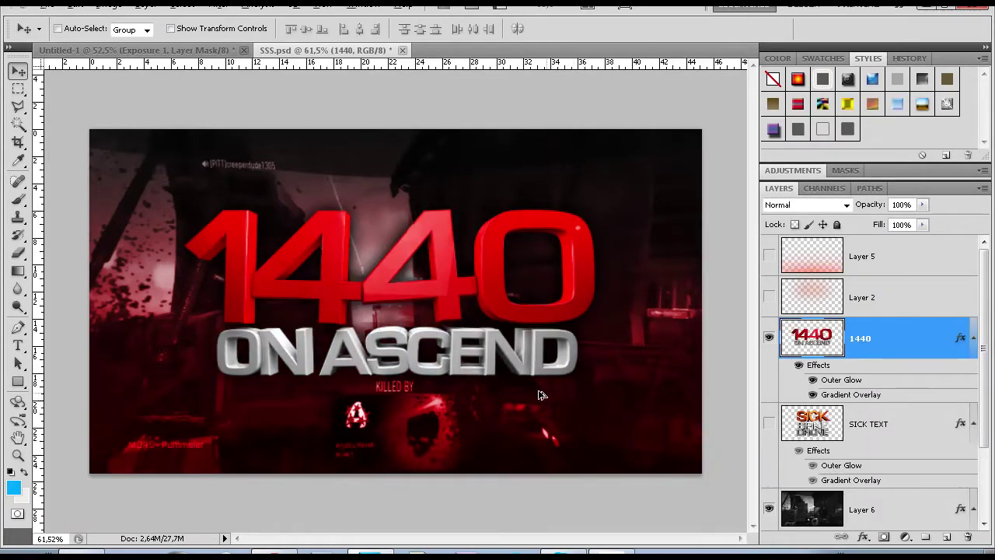
scroll(515, 389, "down", 3)
scroll(516, 391, "up", 3)
Delete the SICK TEXT layer and shift the 1440 text slightly down and to the left on the canvas.
left_click(902, 440)
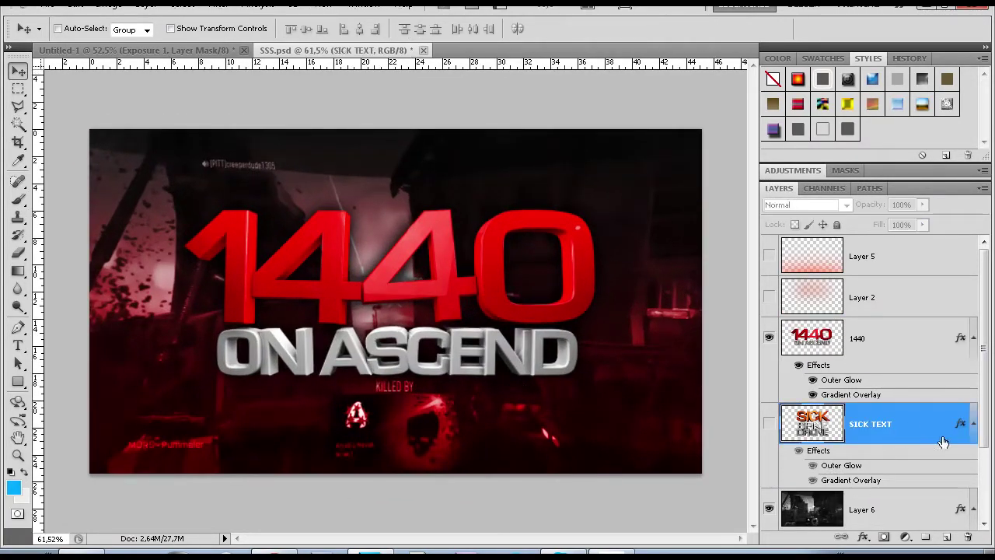
key("Delete")
left_click(886, 353)
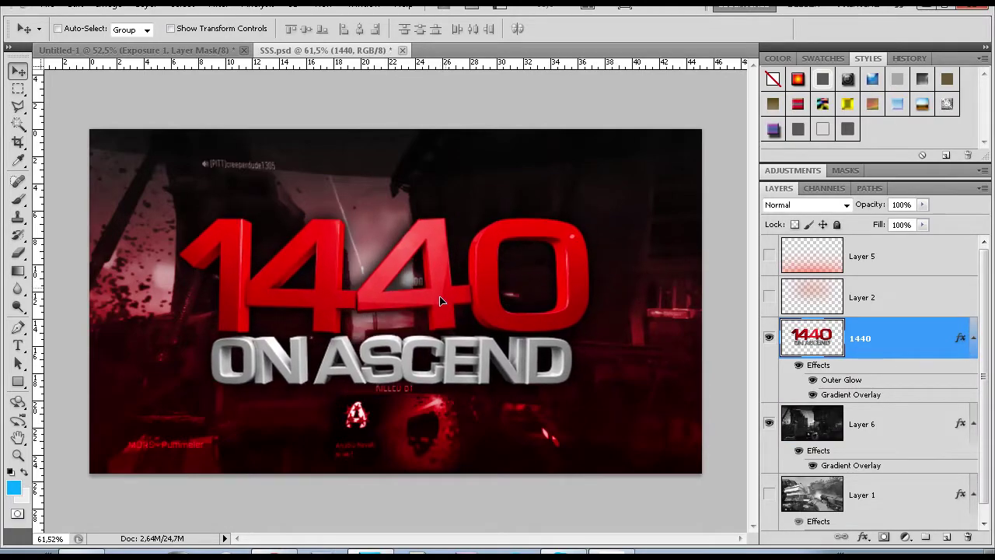
scroll(449, 311, "down", 3)
scroll(449, 311, "up", 3)
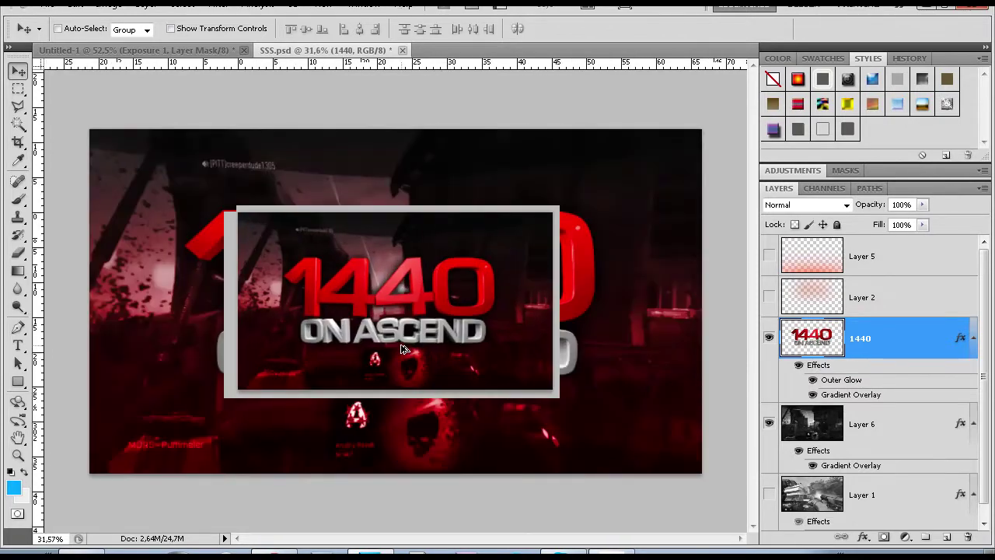
Duplicate the 1440 layer, keeping the default name for the copy.
right_click(882, 381)
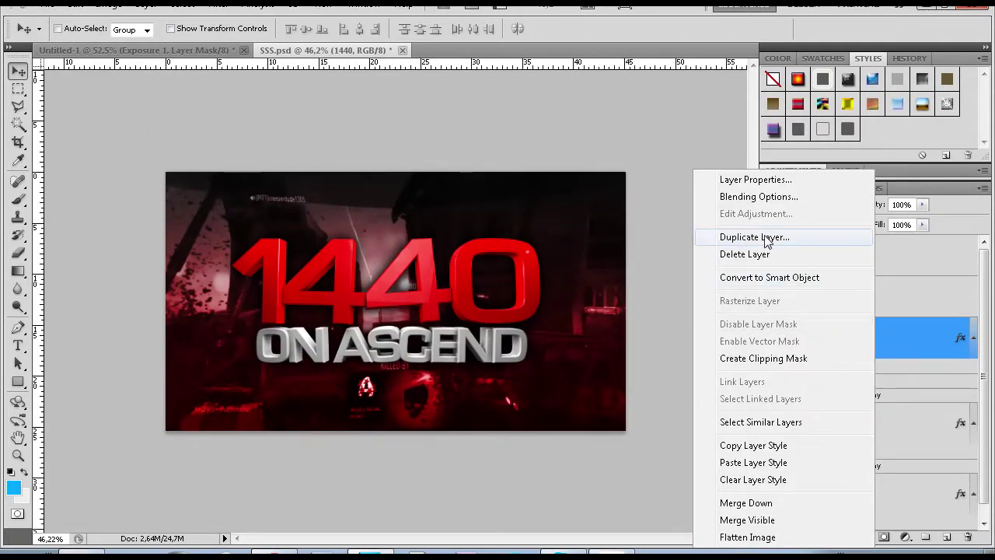
left_click(847, 231)
left_click(683, 196)
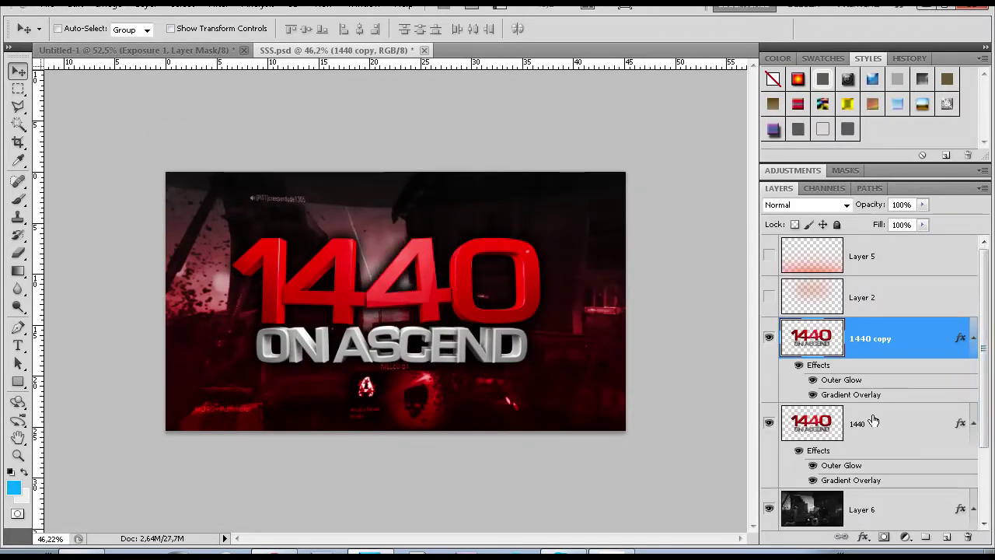
Turn off the Outer Glow effect on the original 1440 layer beneath its copy.
left_click(873, 423)
double_click(899, 437)
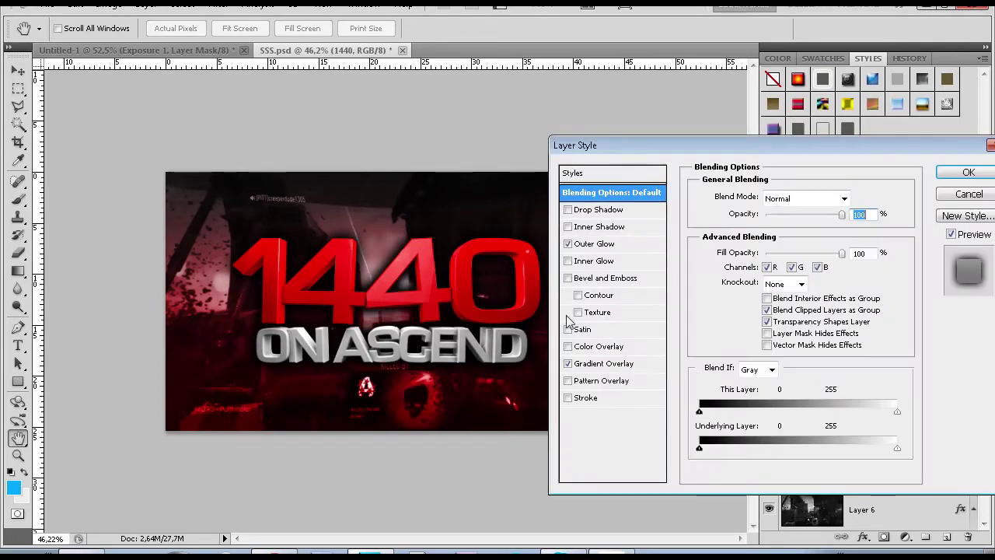
left_click(625, 245)
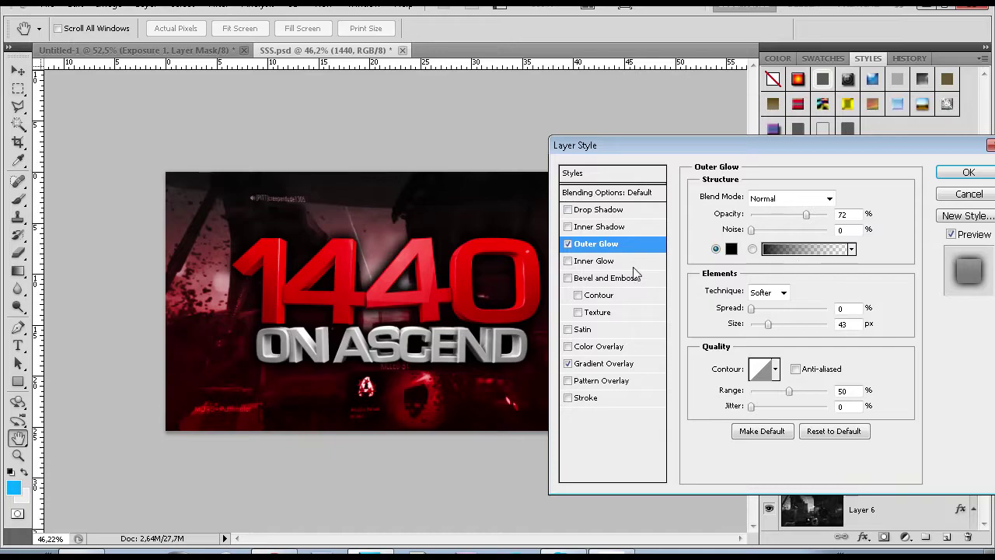
left_click(567, 244)
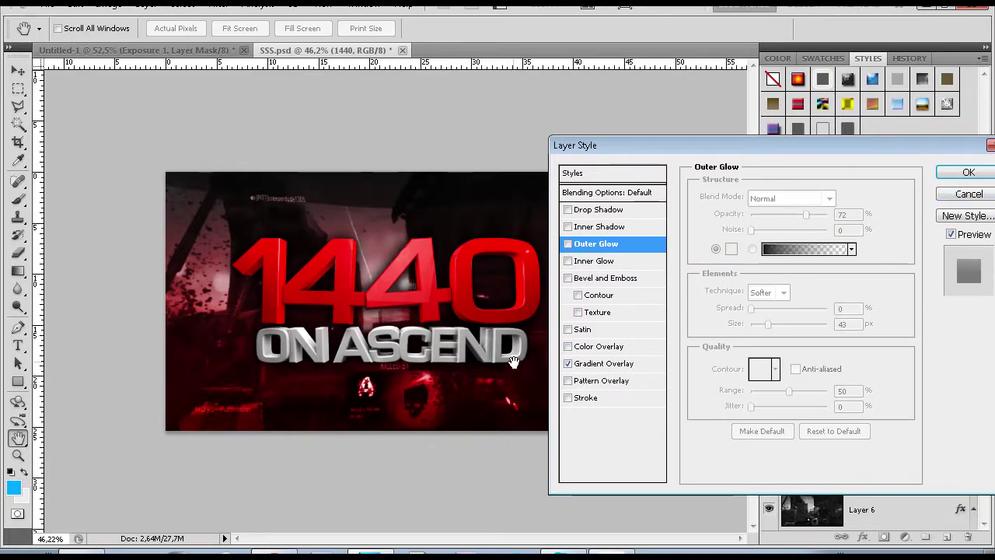
left_click(969, 172)
Create an empty layer above the original 1440 layer and merge the two layers.
left_click(946, 536)
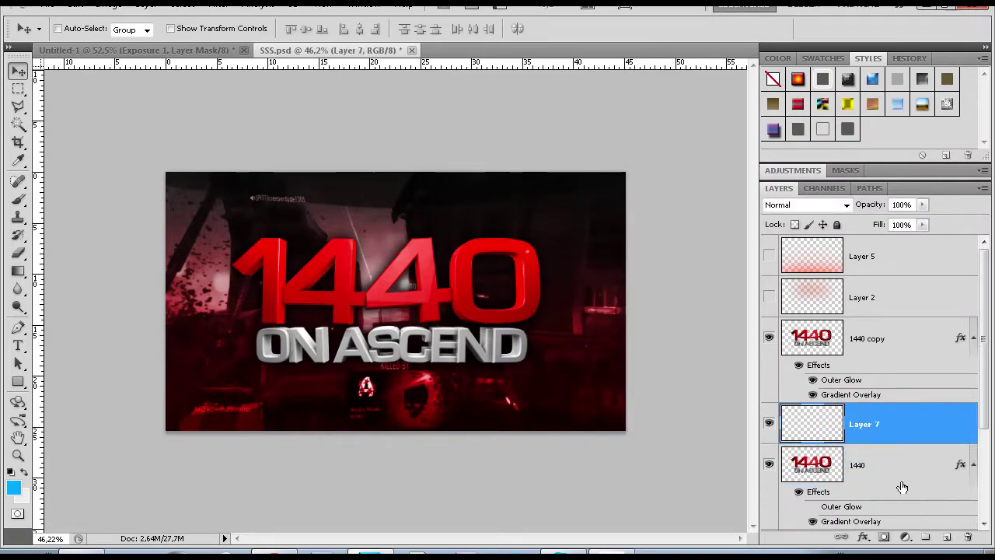
left_click(855, 467)
left_click(901, 422)
left_click(870, 477, "shift")
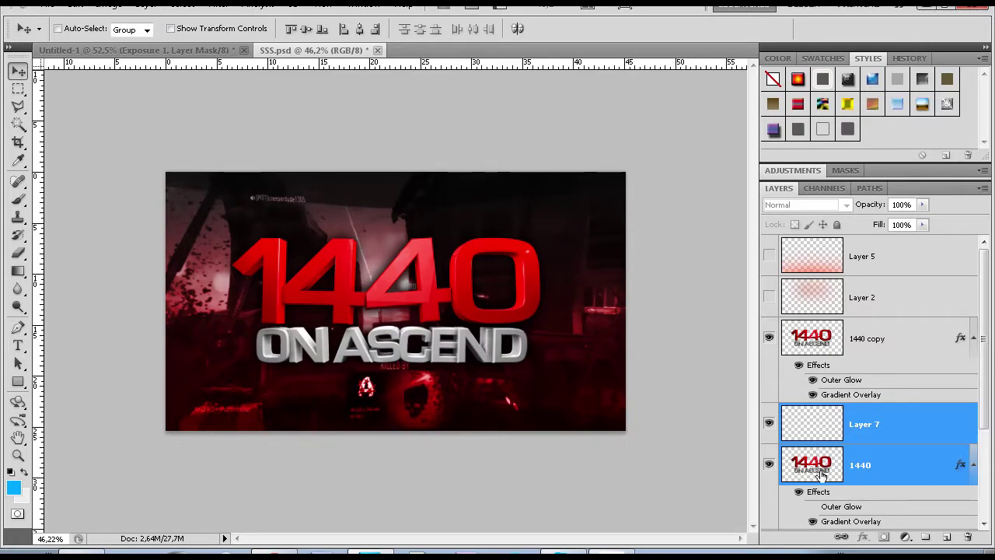
right_click(888, 463)
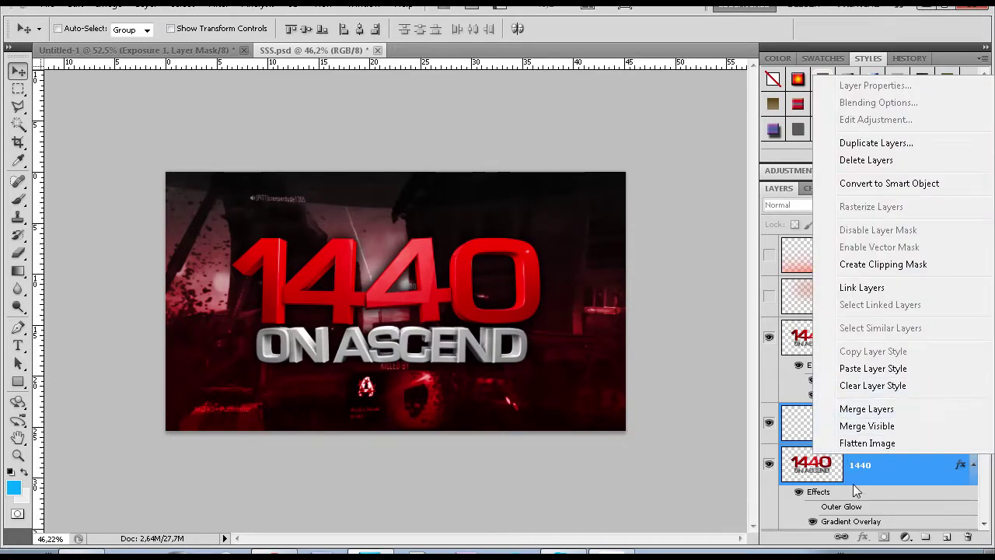
left_click(865, 412)
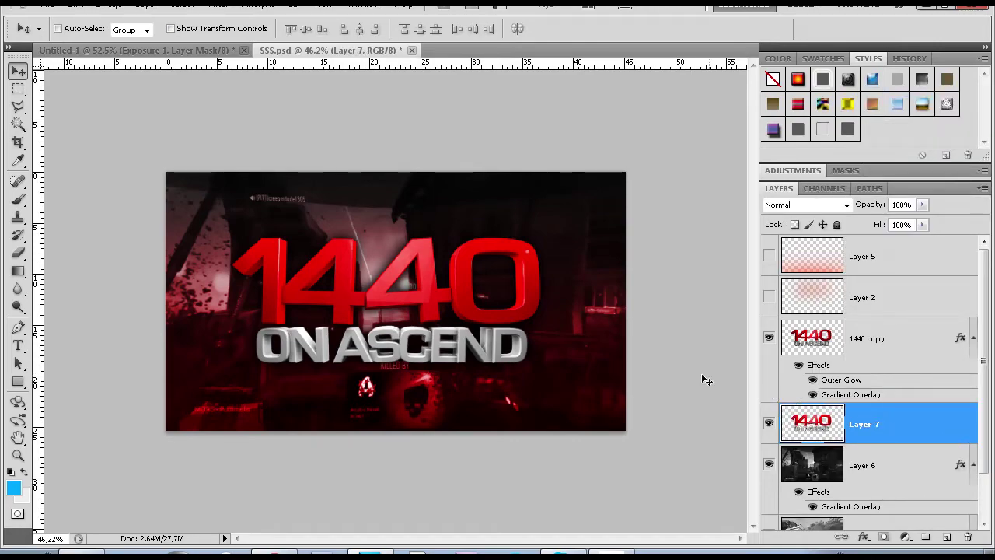
Scale Layer 7 proportionally to 116,57% about its centre.
key("ctrl+t")
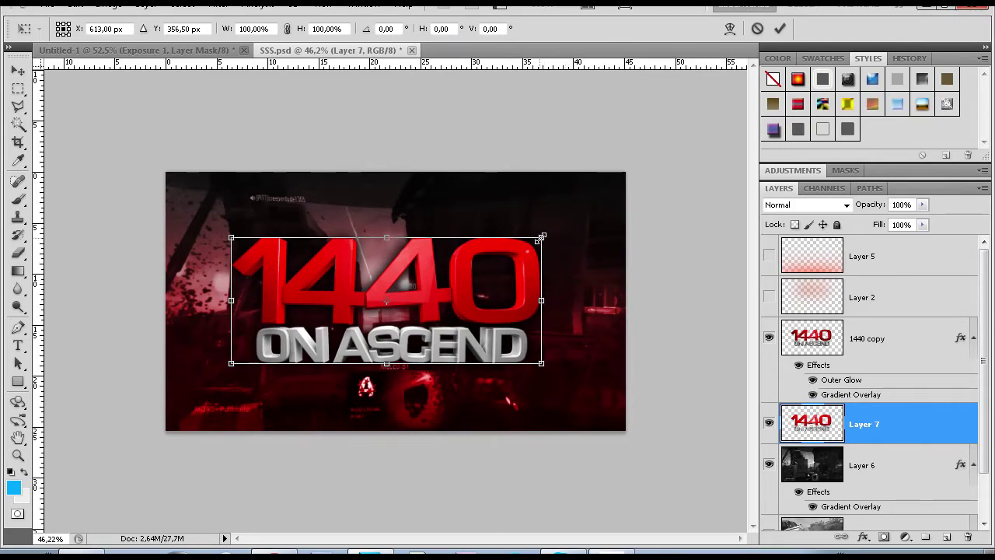
left_click_drag(544, 235, 567, 225)
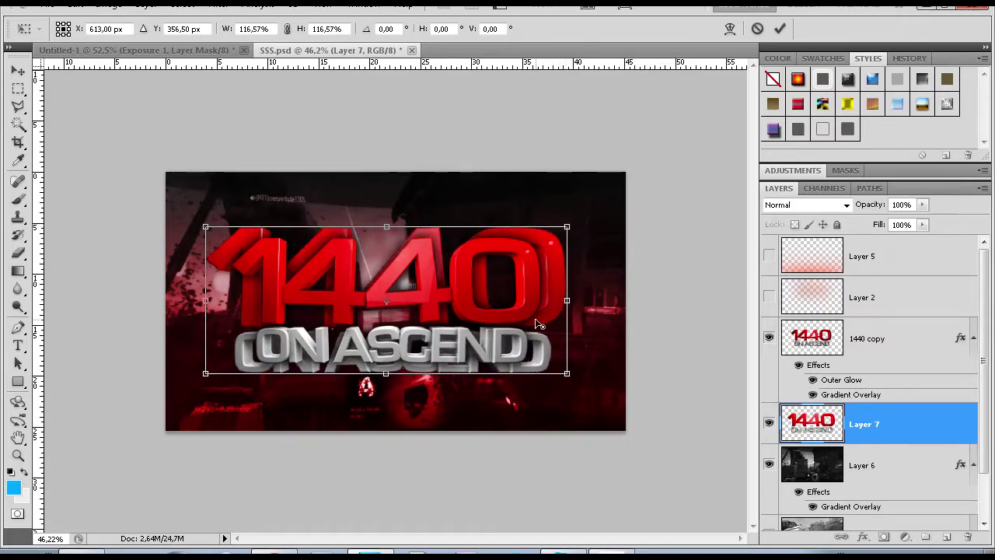
left_click(779, 29)
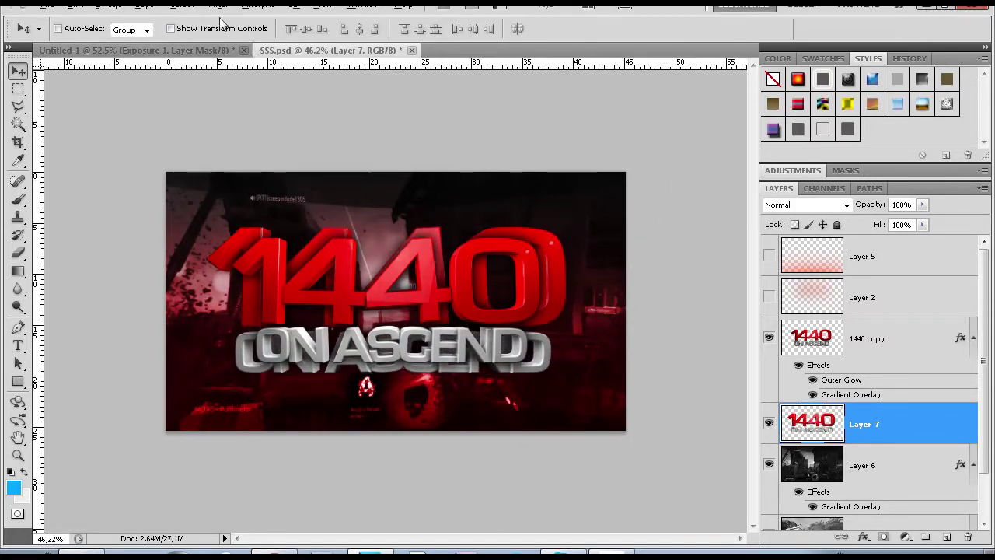
Apply a light Gaussian Blur to Layer 7 so the enlarged text forms a soft halo behind the sharp text.
scroll(325, 267, "up", 2)
left_click(219, 6)
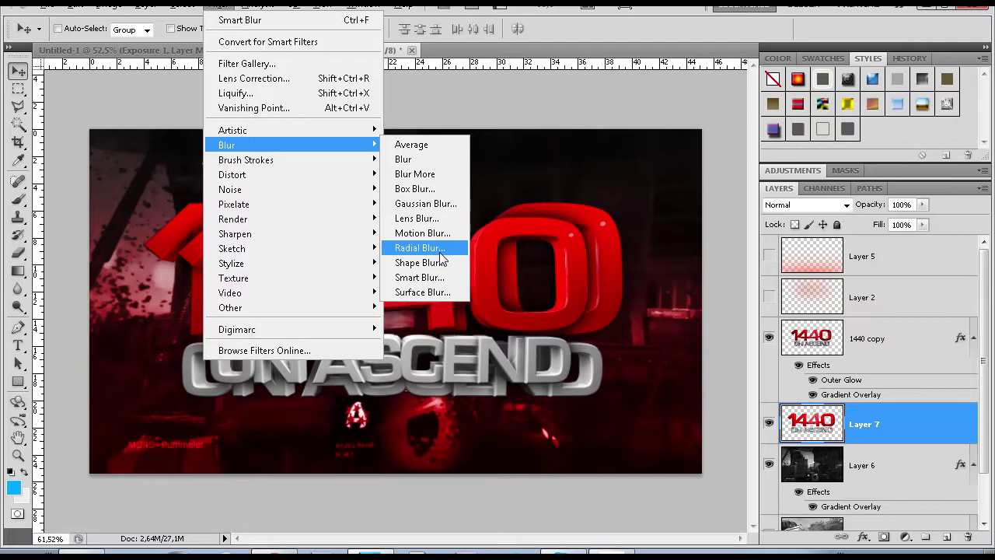
left_click(418, 204)
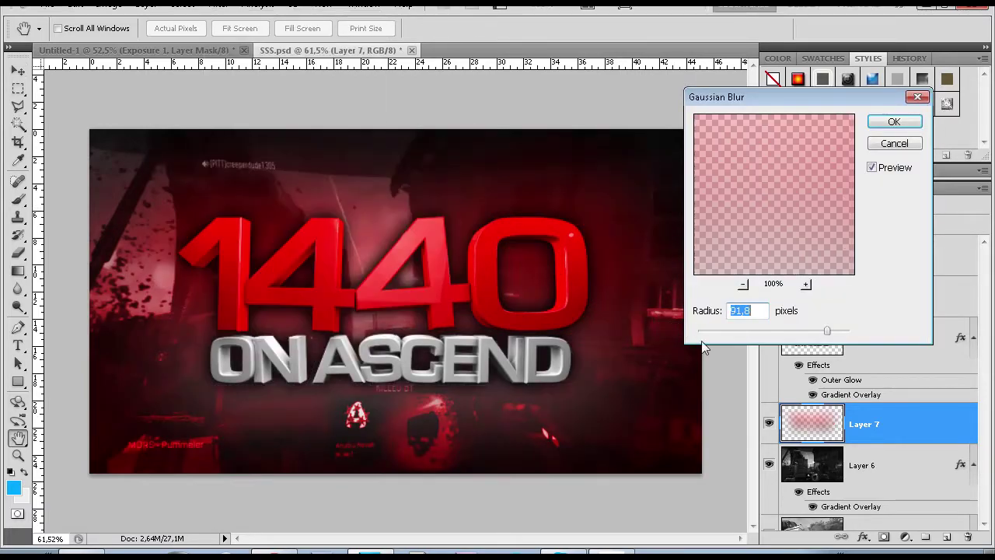
left_click_drag(741, 331, 783, 326)
left_click(829, 328)
mouse_move(760, 330)
left_mouse_down()
mouse_move(739, 332)
mouse_move(749, 333)
left_mouse_up()
key("Return")
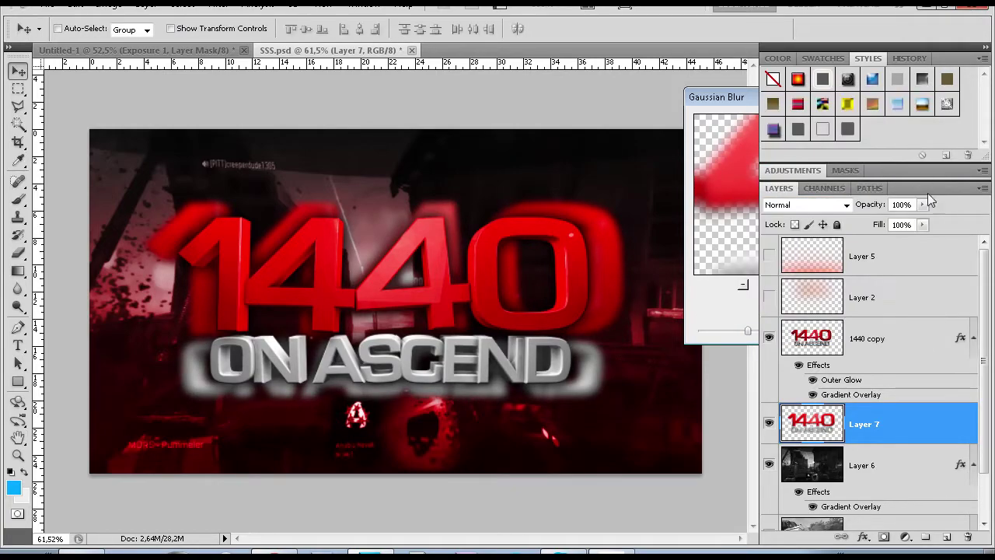
Reduce the opacity of Layer 7 to 48% and duplicate the layer.
left_click(922, 206)
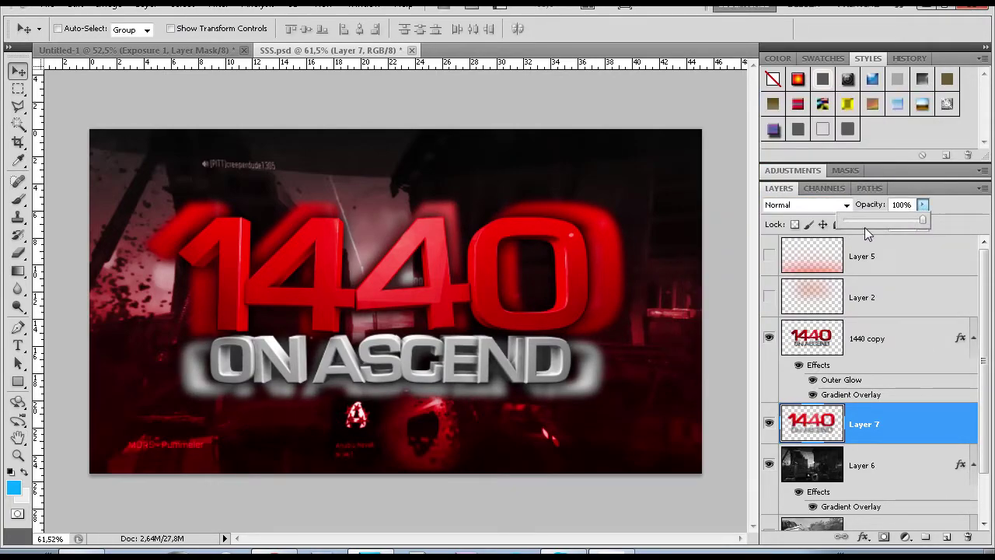
left_click(881, 223)
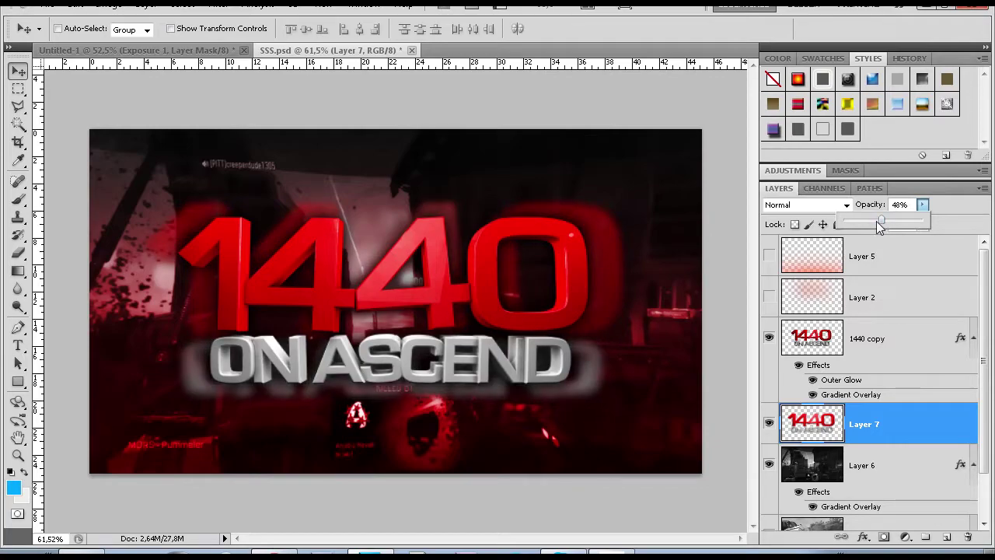
left_click(890, 442)
right_click(891, 442)
left_click(855, 107)
left_click(660, 164)
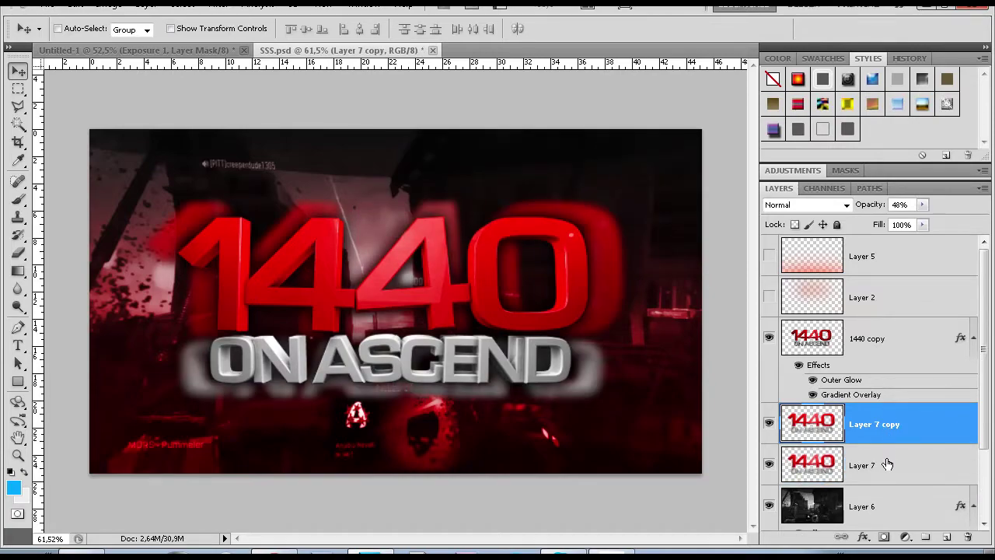
Raise Layer 7's opacity to 100% and apply a strong Gaussian Blur with a radius of 83,3 pixels to it.
left_click(888, 464)
left_click(922, 204)
left_click_drag(924, 220, 965, 220)
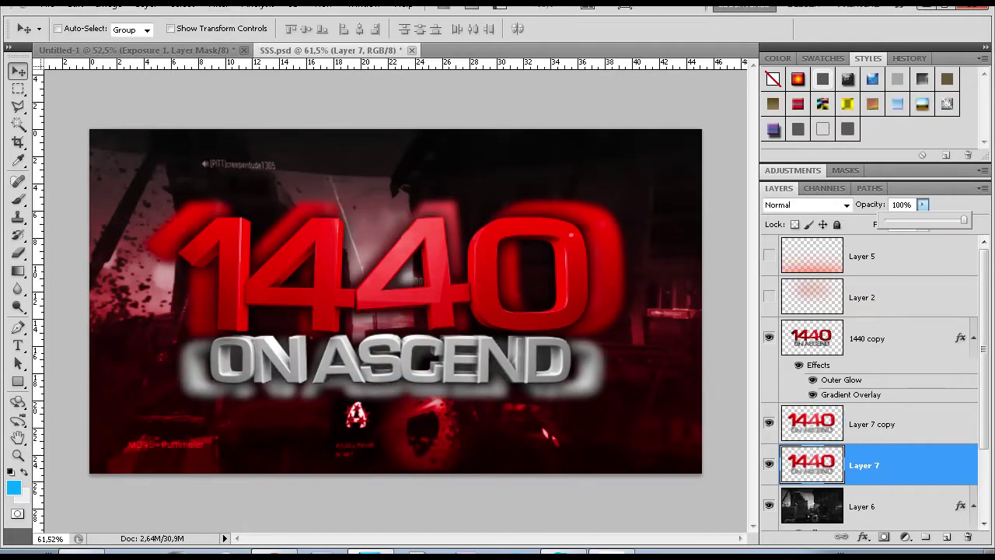
left_click(217, 5)
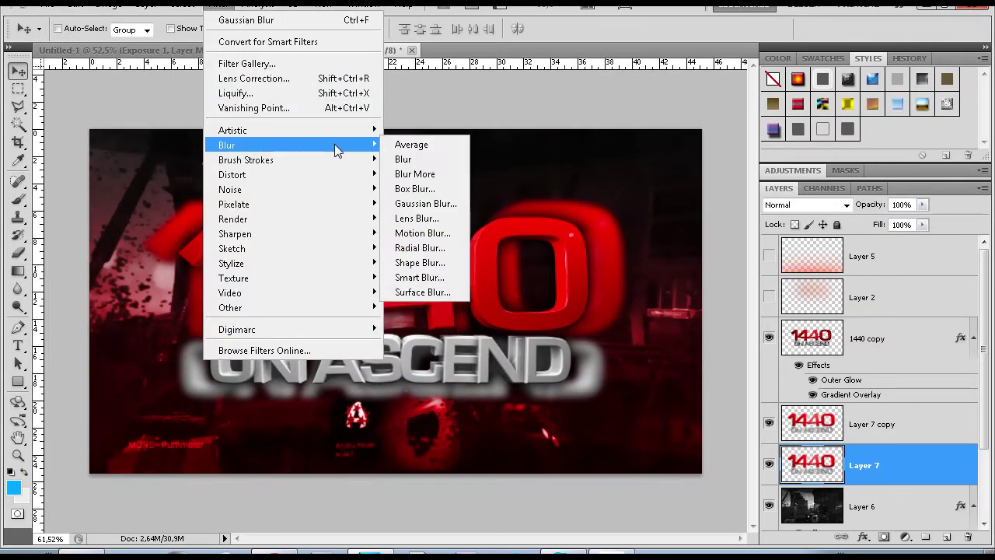
left_click(425, 204)
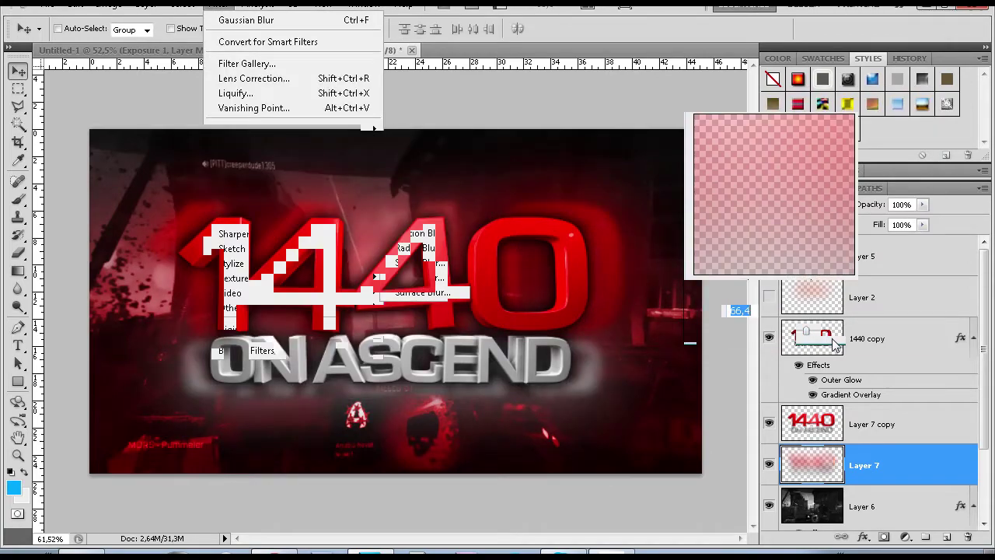
left_click_drag(820, 336, 823, 337)
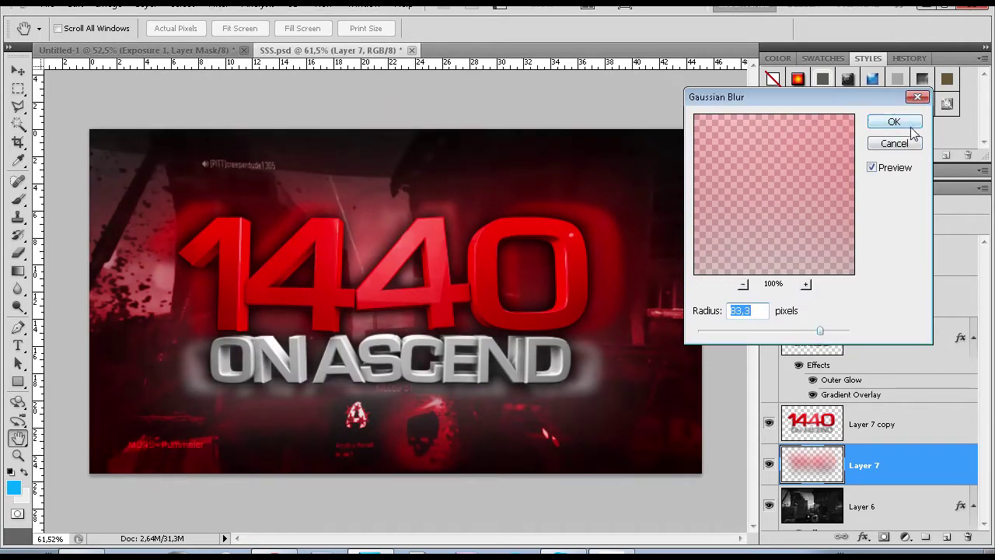
left_click(894, 143)
Reduce the opacity of Layer 7 to 54% and of Layer 7 copy to 39%.
left_click(923, 204)
left_click_drag(922, 222, 886, 222)
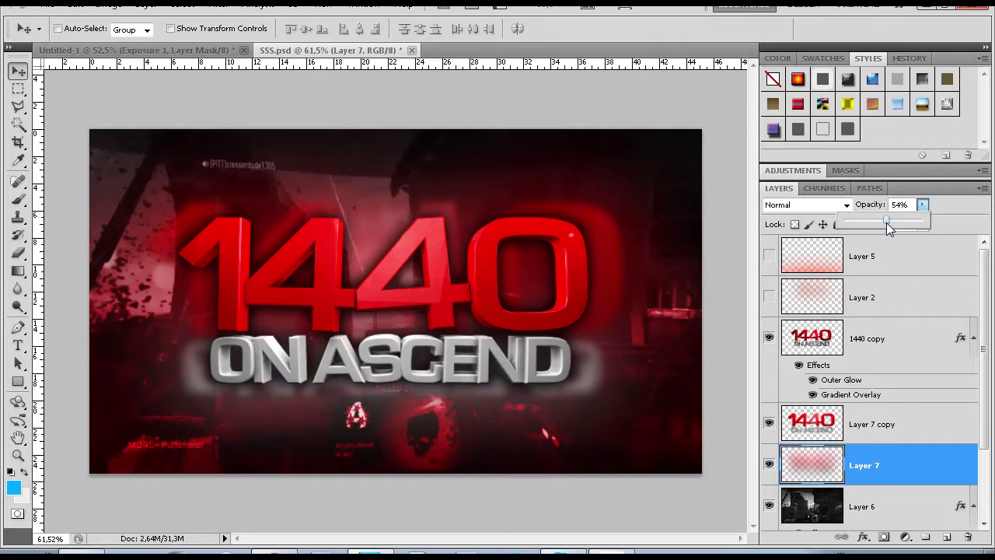
left_click(901, 409)
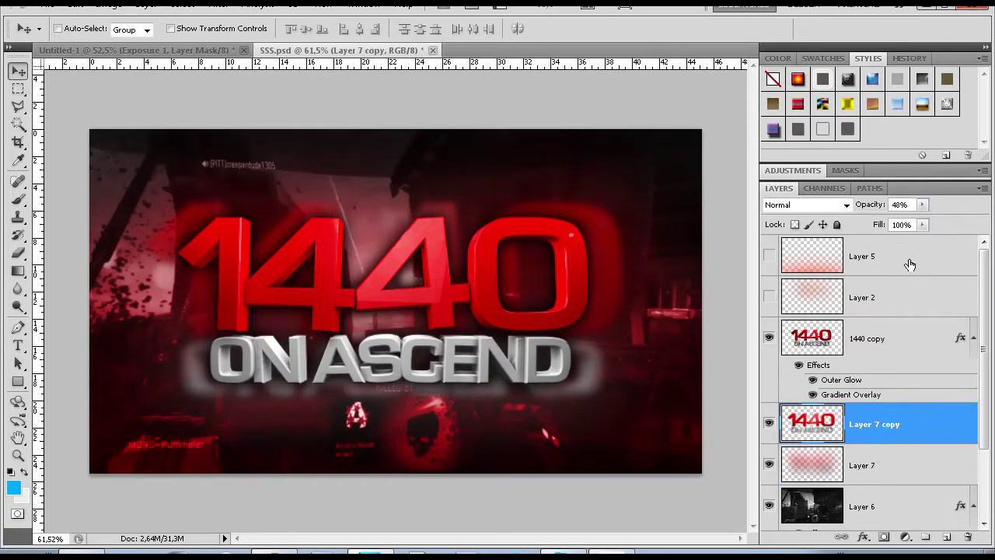
left_click(922, 205)
left_click_drag(928, 221, 915, 225)
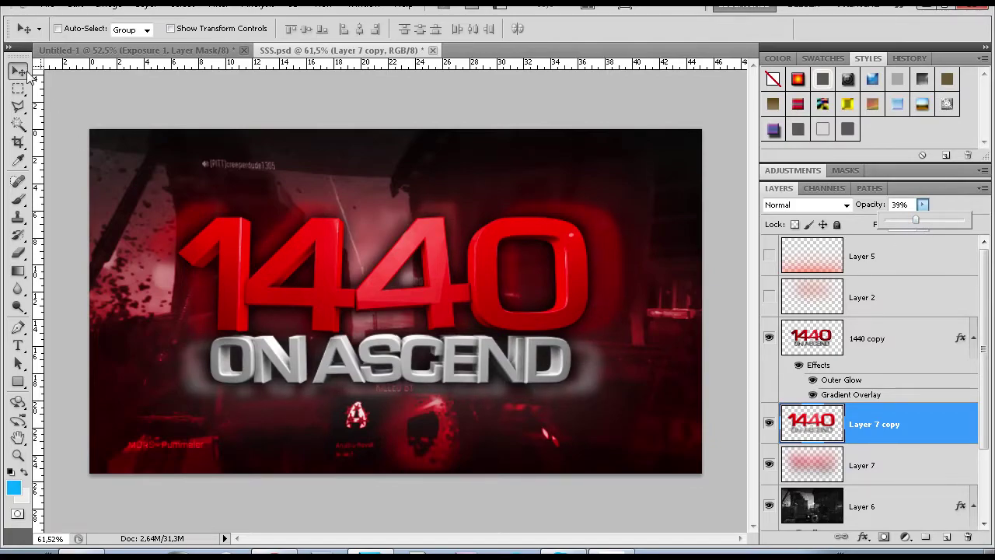
Select the hidden Layer 2 above the 1440 copy layer and make it visible.
scroll(513, 307, "down", 4)
scroll(317, 320, "up", 3)
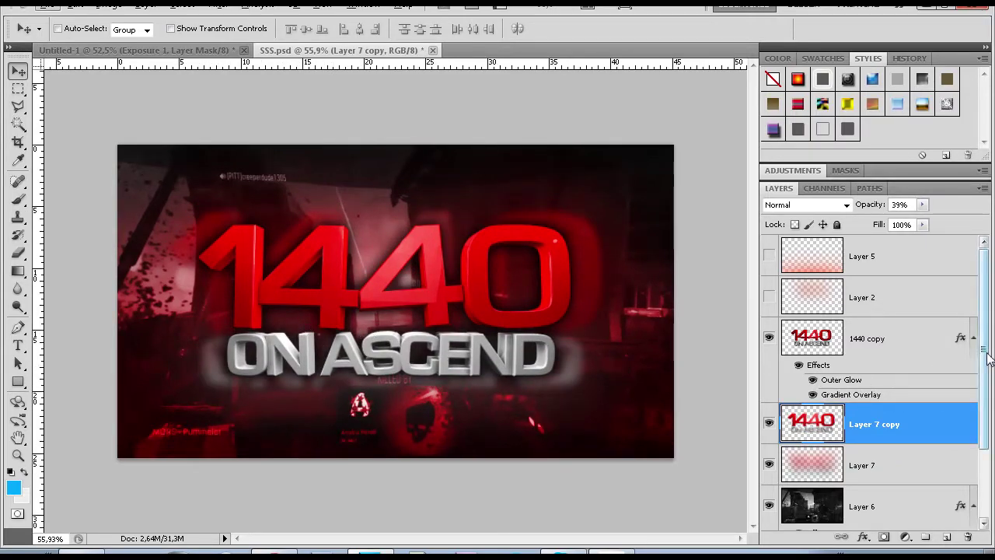
left_click(874, 299)
left_click(869, 265)
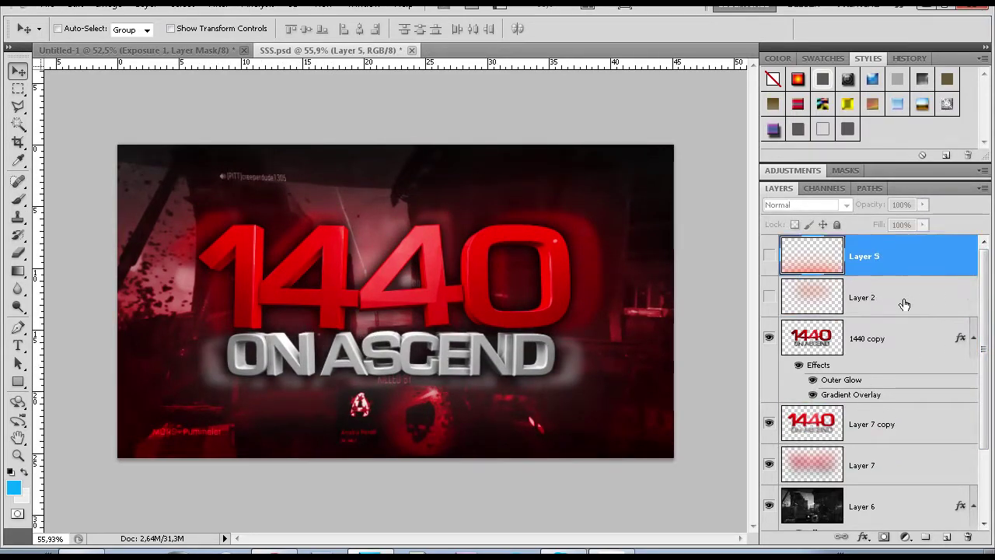
left_click(902, 300)
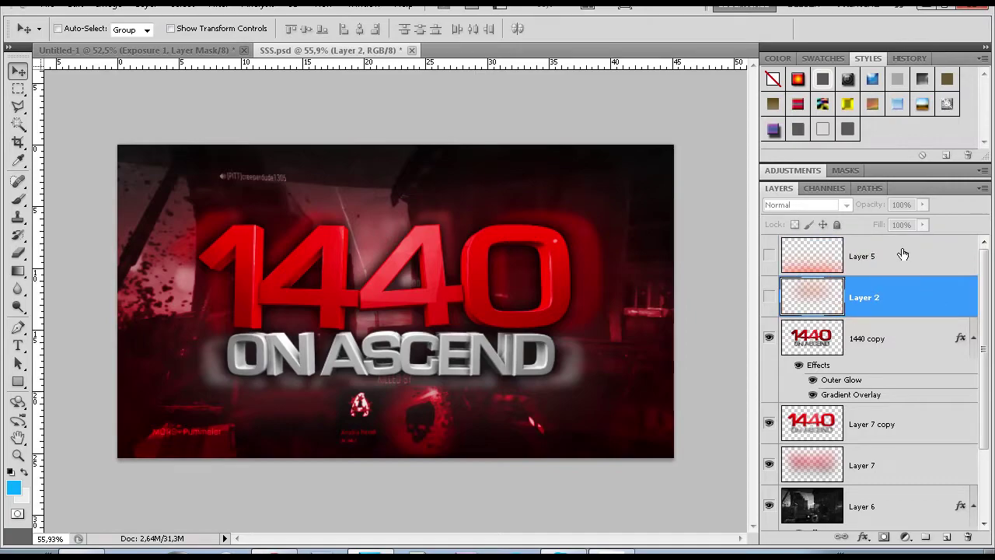
left_click(769, 298)
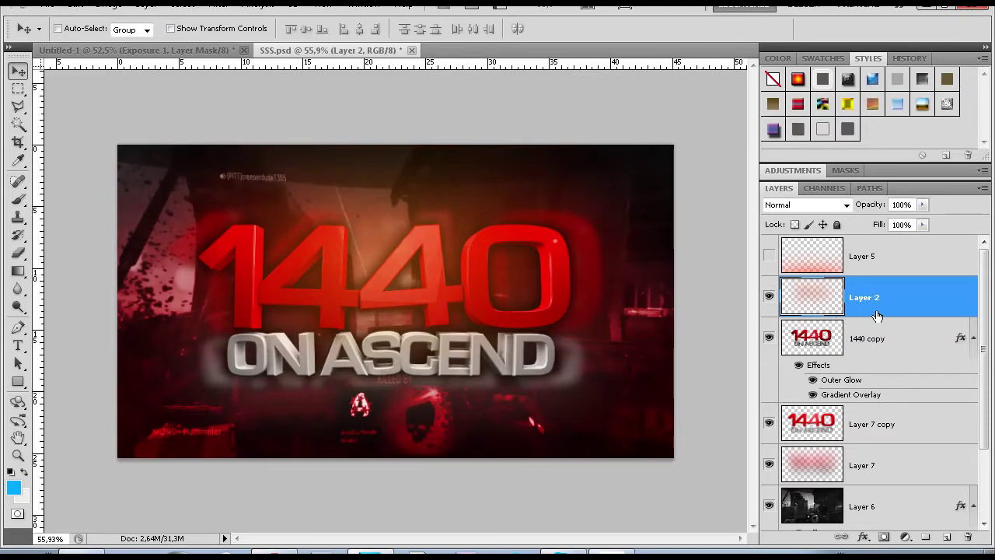
Add a red Color Overlay to Layer 2 with Normal blend mode and 100% opacity.
double_click(904, 311)
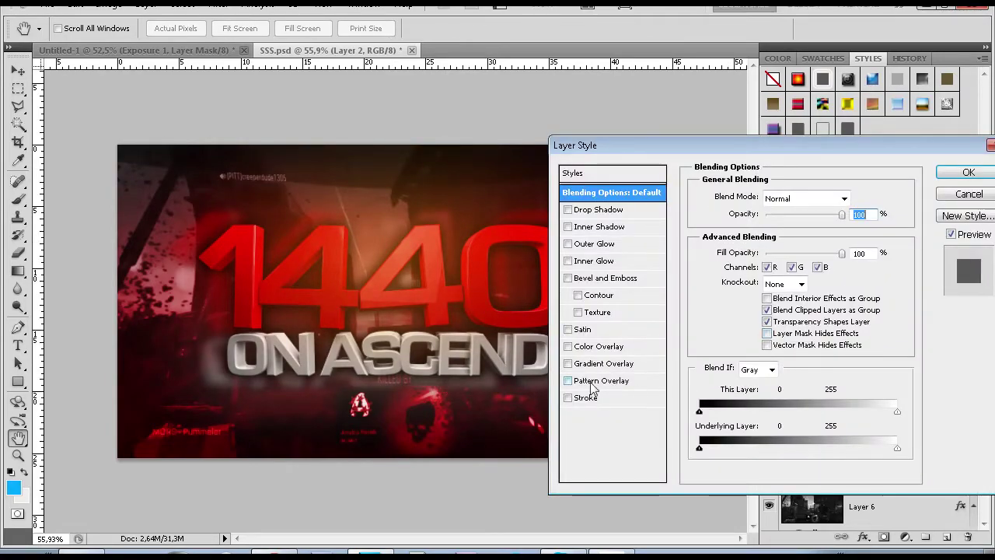
left_click(568, 347)
left_click(592, 346)
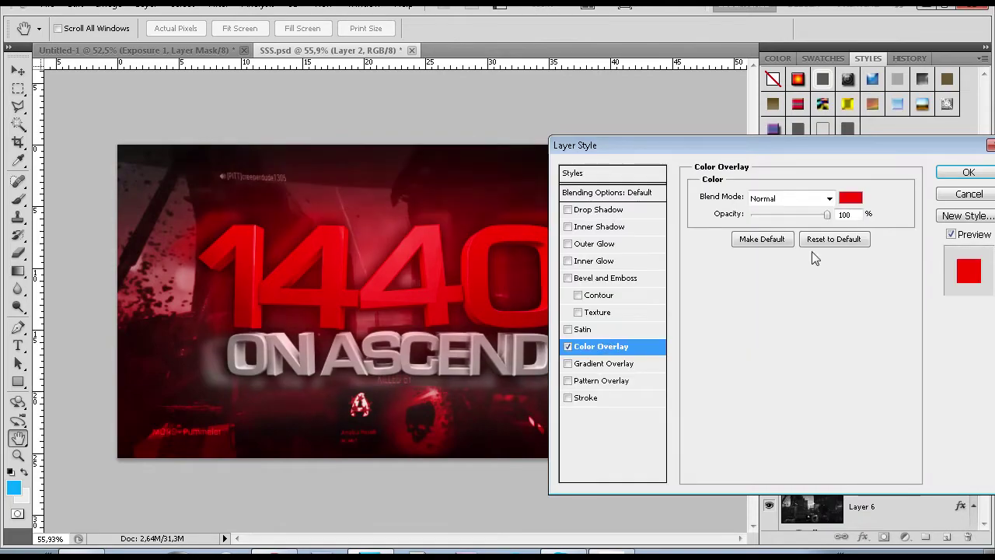
left_click(849, 201)
left_click(964, 145)
left_click(964, 172)
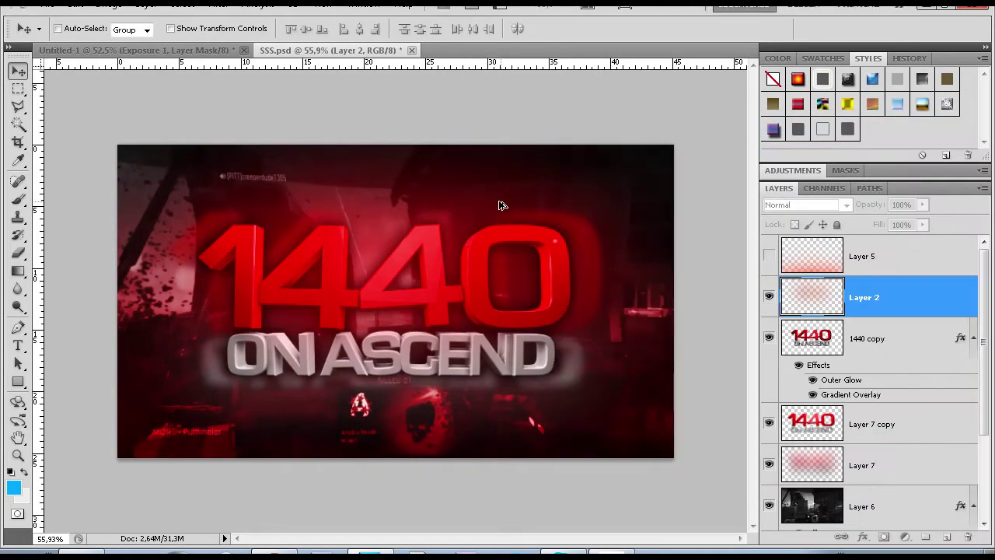
scroll(497, 206, "down", 4)
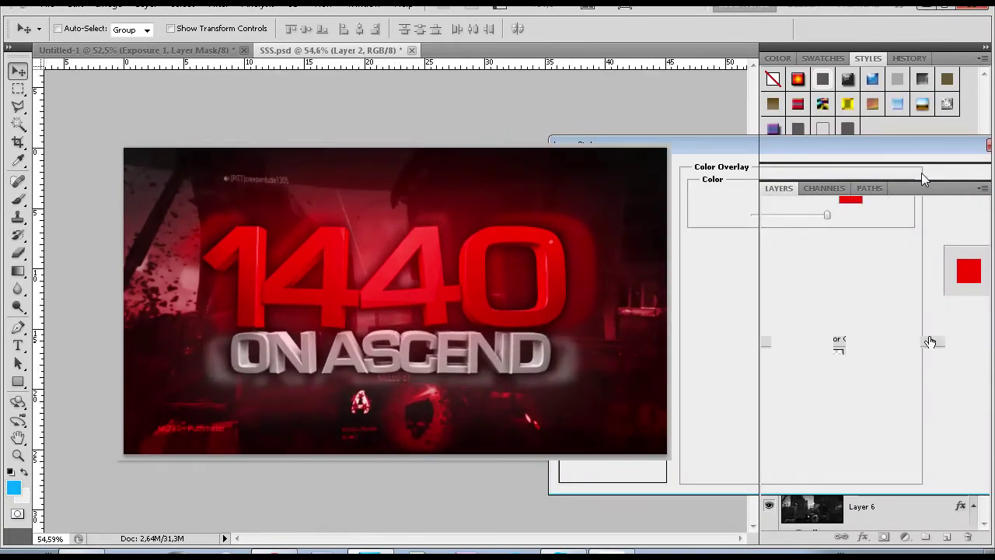
left_click(921, 173)
Make Layer 5 visible and give it a red Color Overlay with Normal blend mode and 100% opacity.
left_click(785, 256)
left_click(768, 258)
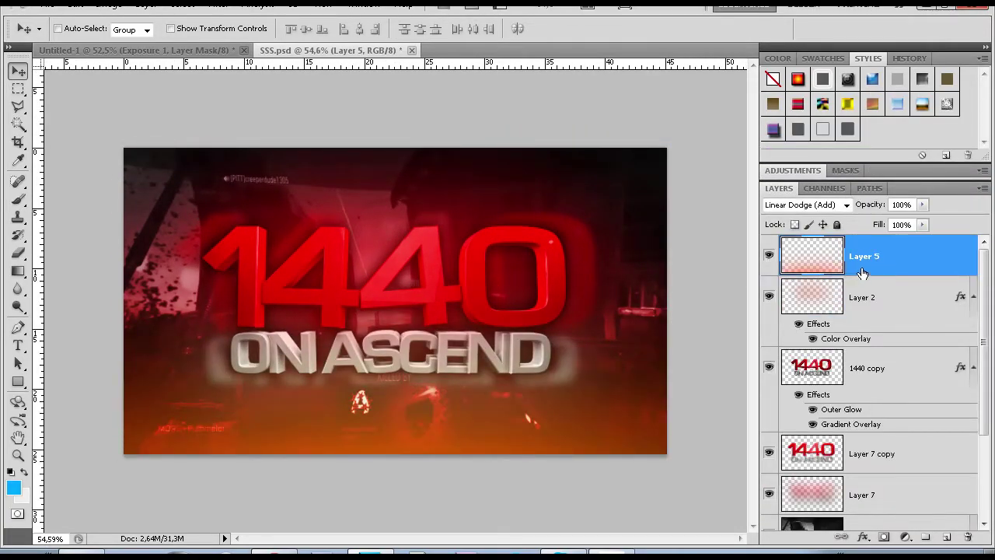
double_click(913, 263)
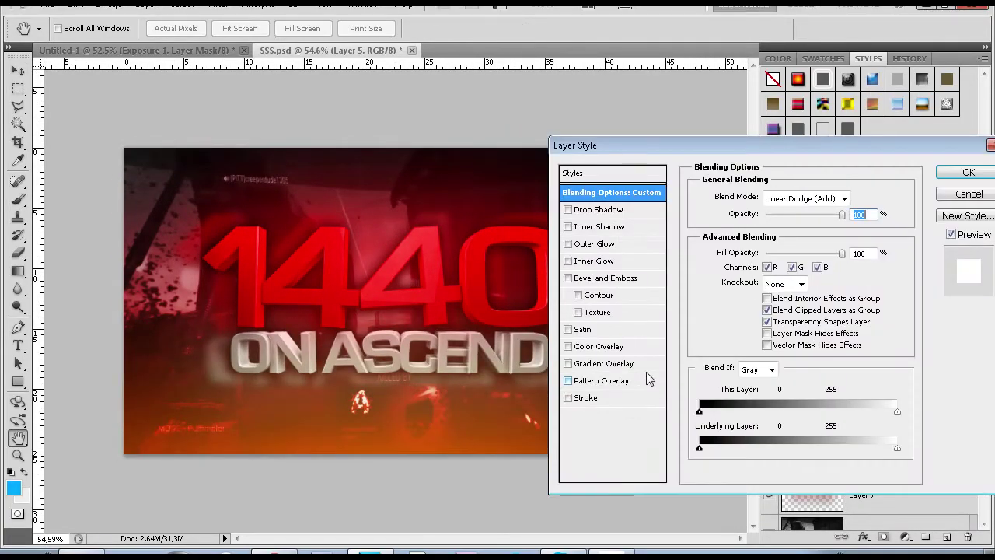
left_click(567, 346)
left_click(579, 347)
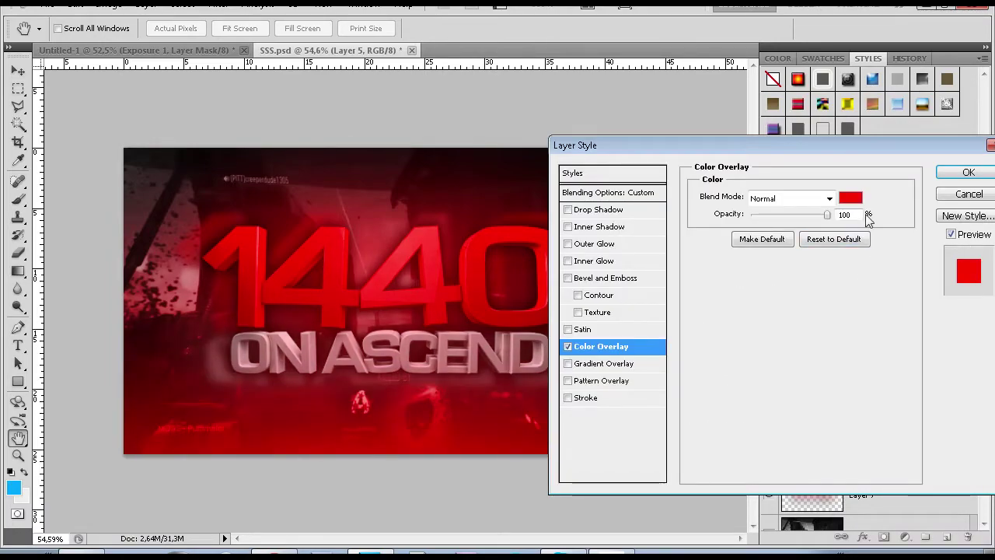
left_click(967, 172)
Compare the red 1440 ON ASCEND thumbnail with the blue Havoc Cinematics design in Untitled-1 at small and large preview sizes.
scroll(394, 236, "down", 5)
scroll(362, 345, "up", 4)
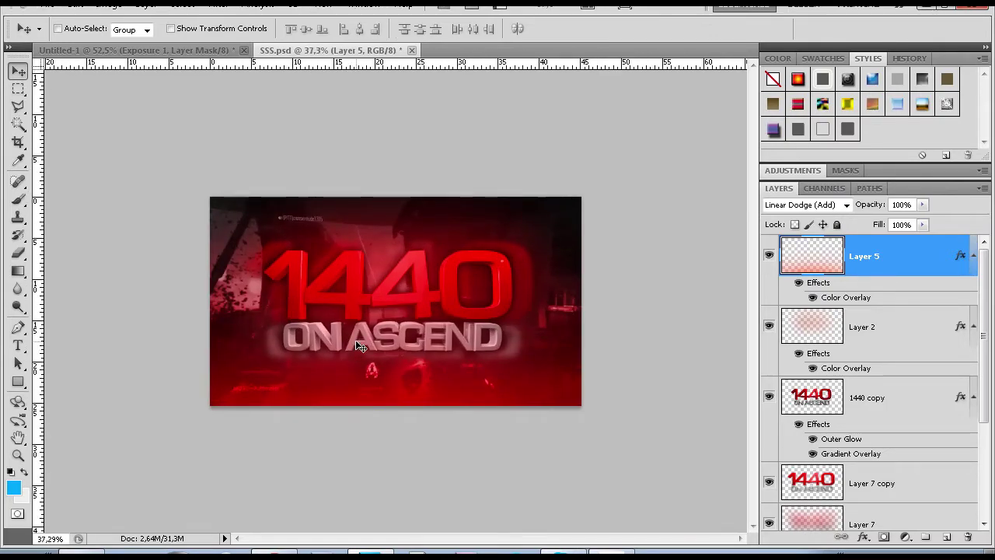
left_click(201, 53)
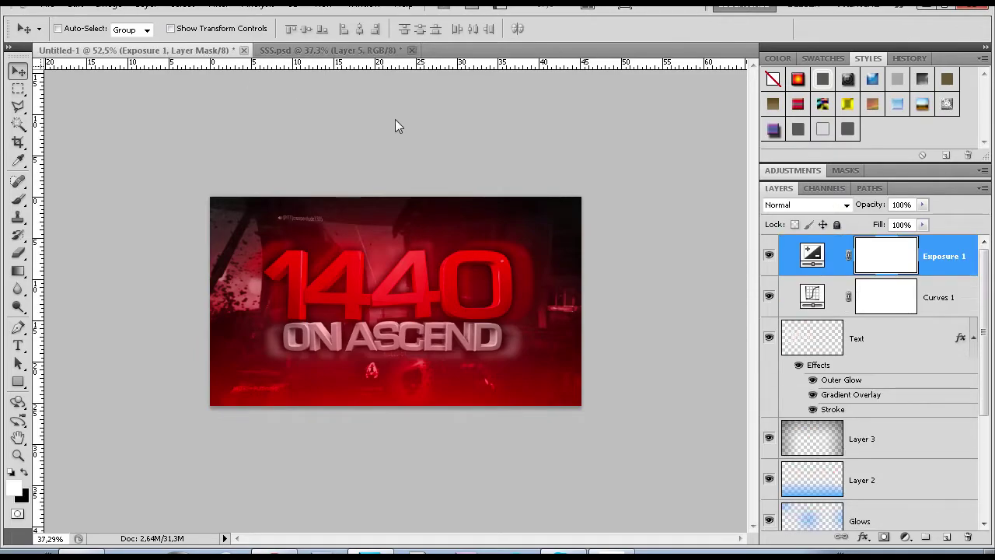
scroll(342, 232, "down", 3)
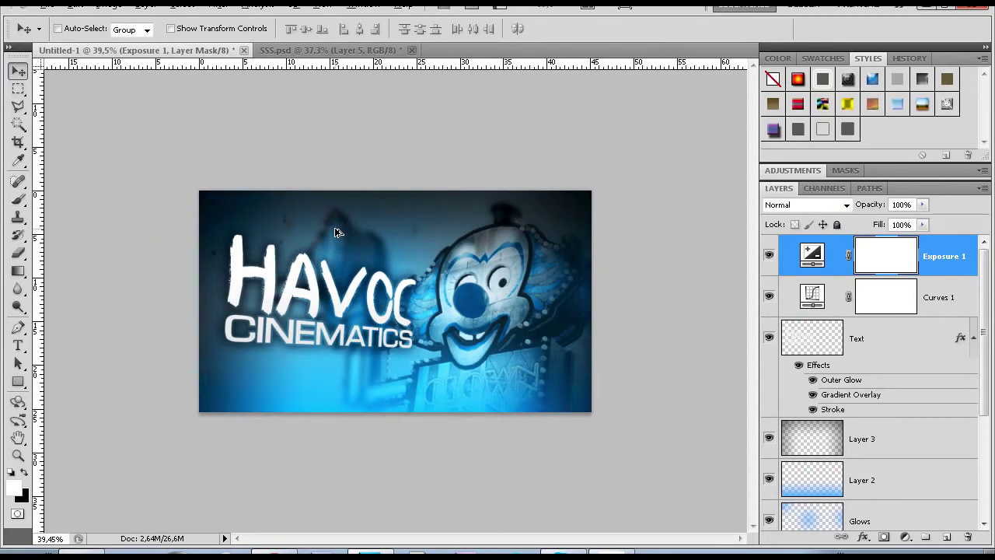
scroll(336, 230, "up", 3)
scroll(335, 230, "up", 2)
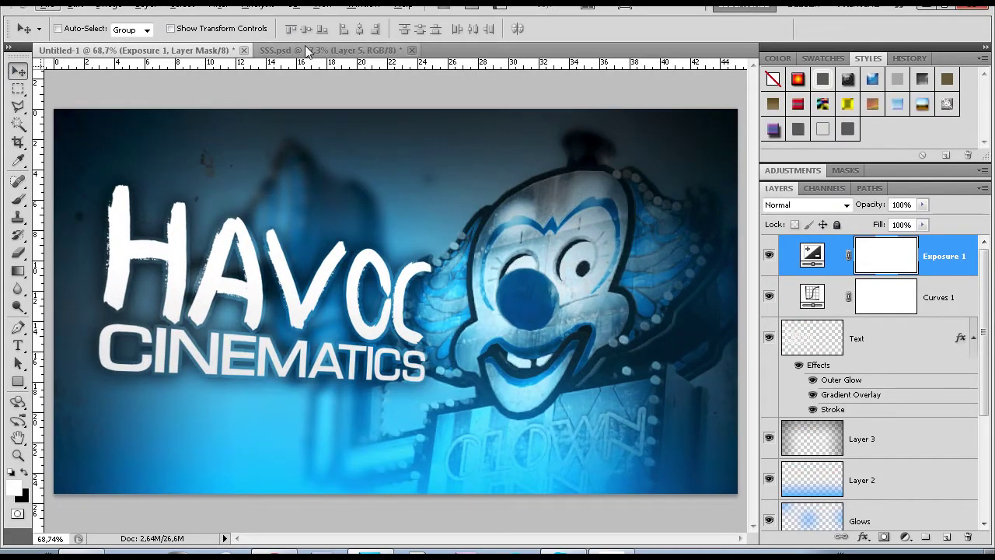
left_click(326, 50)
scroll(534, 289, "down", 2)
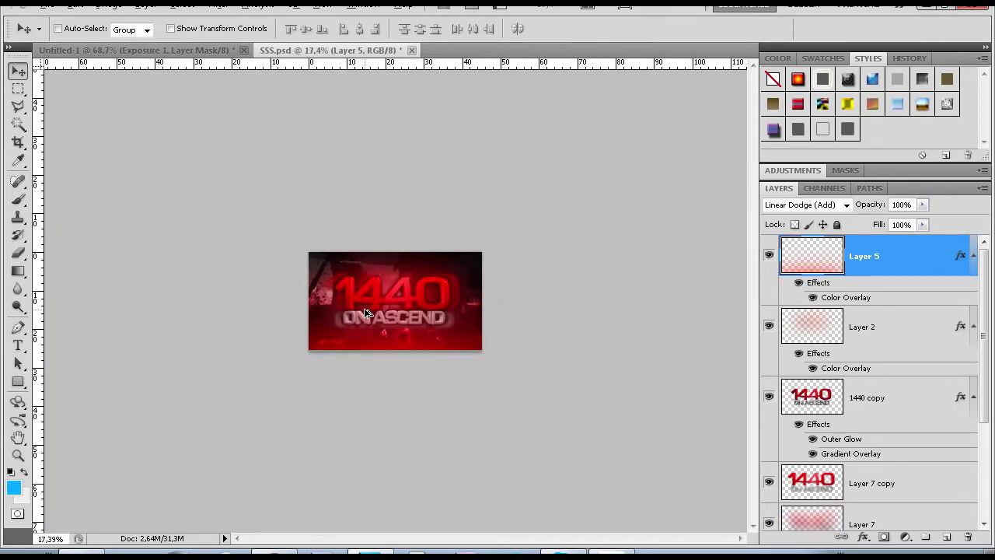
scroll(365, 312, "up", 3)
scroll(385, 311, "up", 2)
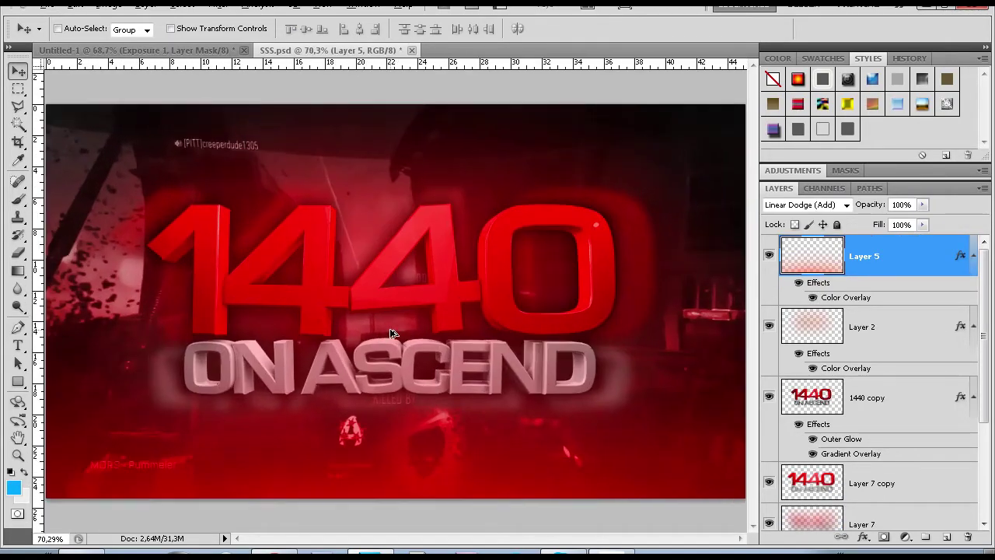
scroll(600, 358, "down", 4)
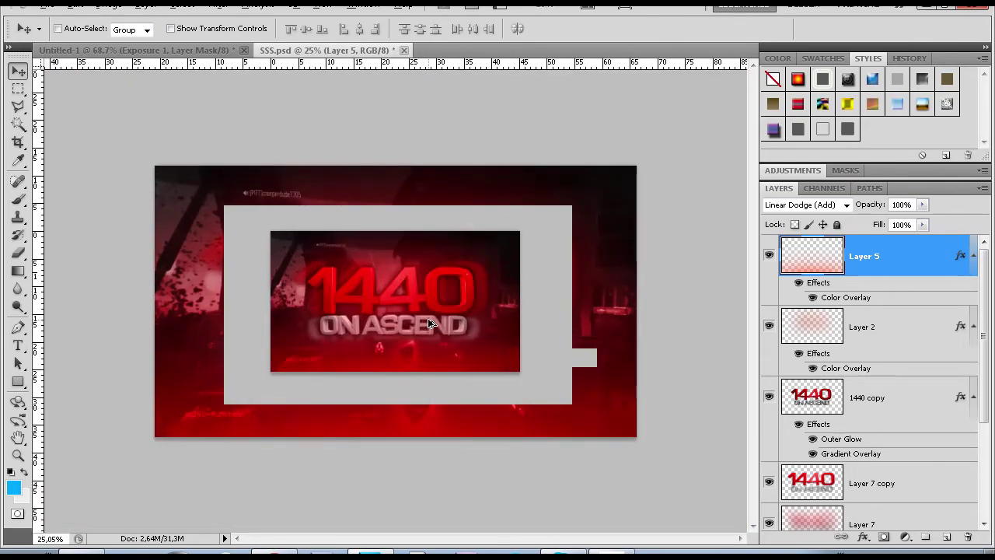
scroll(587, 359, "up", 2)
scroll(587, 359, "down", 1)
left_click(133, 49)
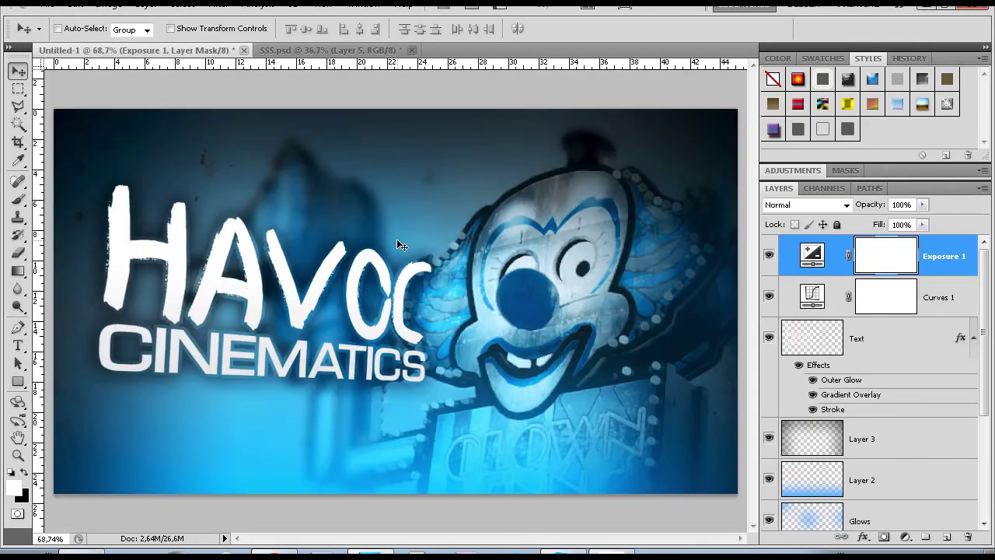
scroll(389, 245, "down", 2)
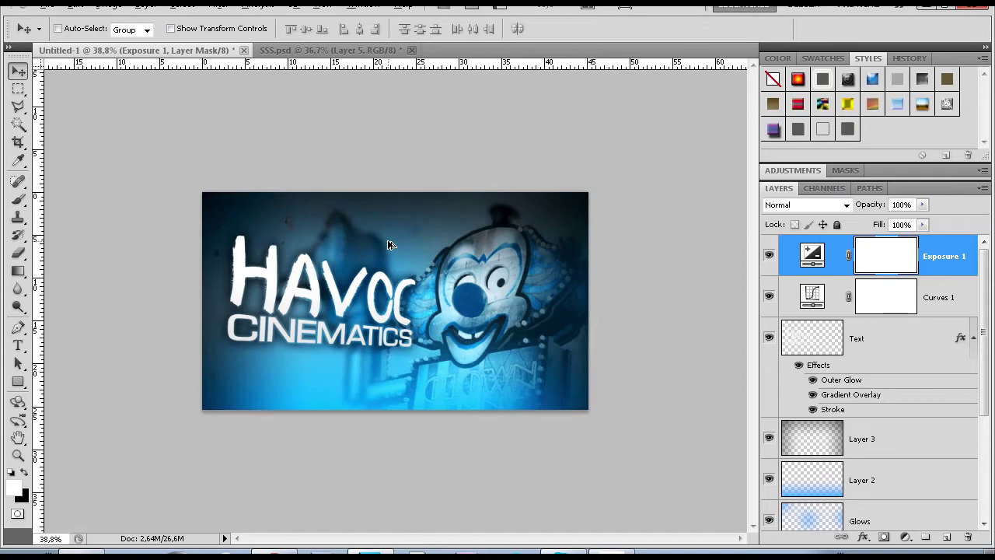
left_click(320, 51)
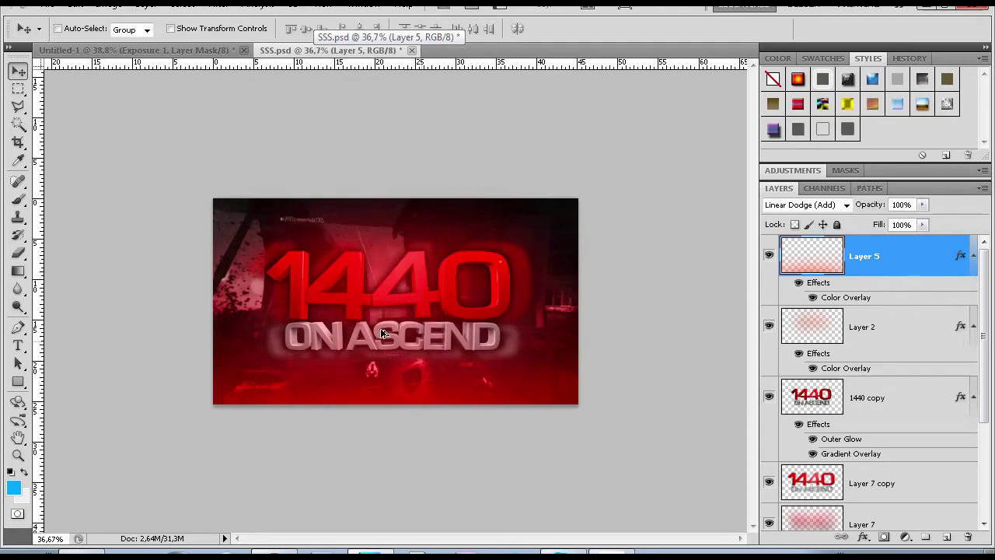
scroll(340, 296, "up", 10)
scroll(367, 311, "down", 10)
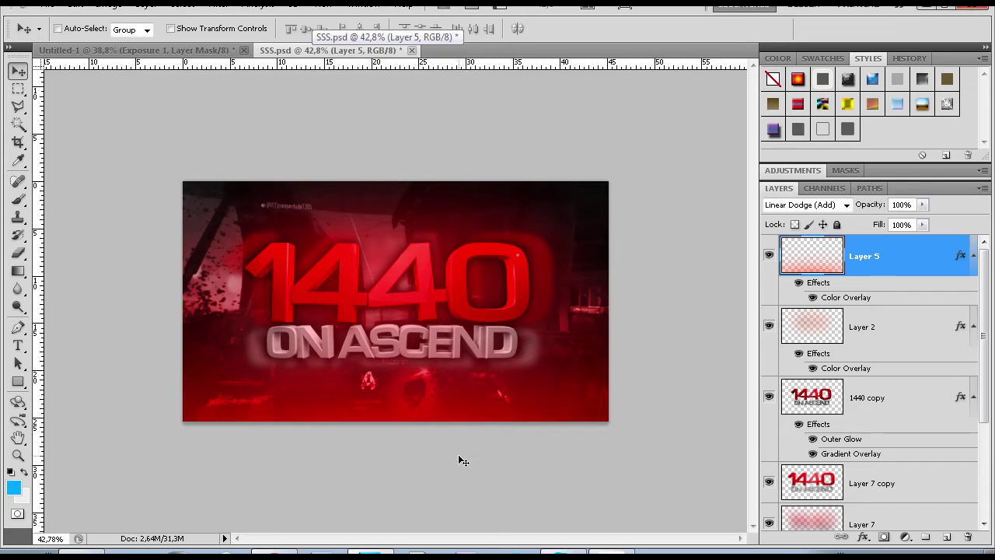
left_click(148, 50)
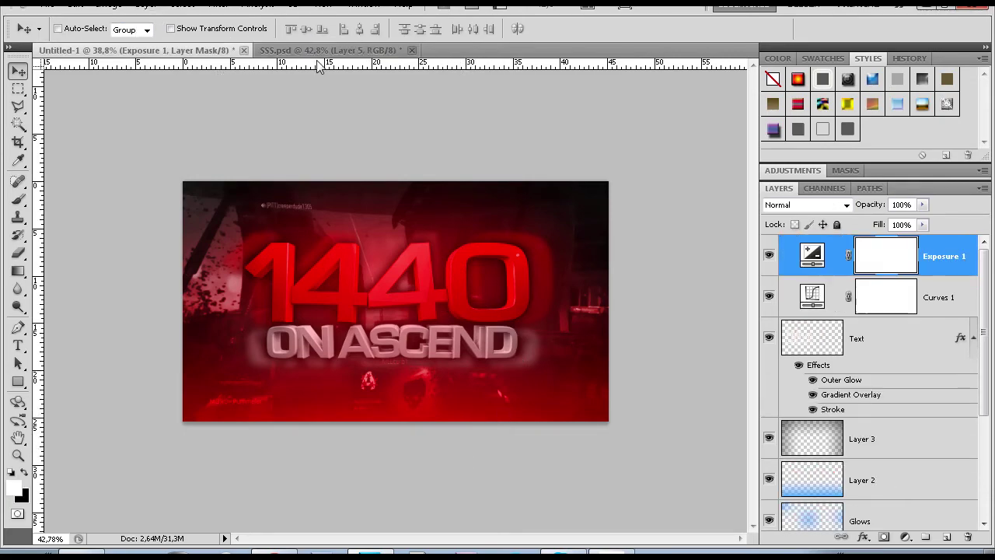
key("ctrl+Tab")
scroll(489, 286, "down", 2)
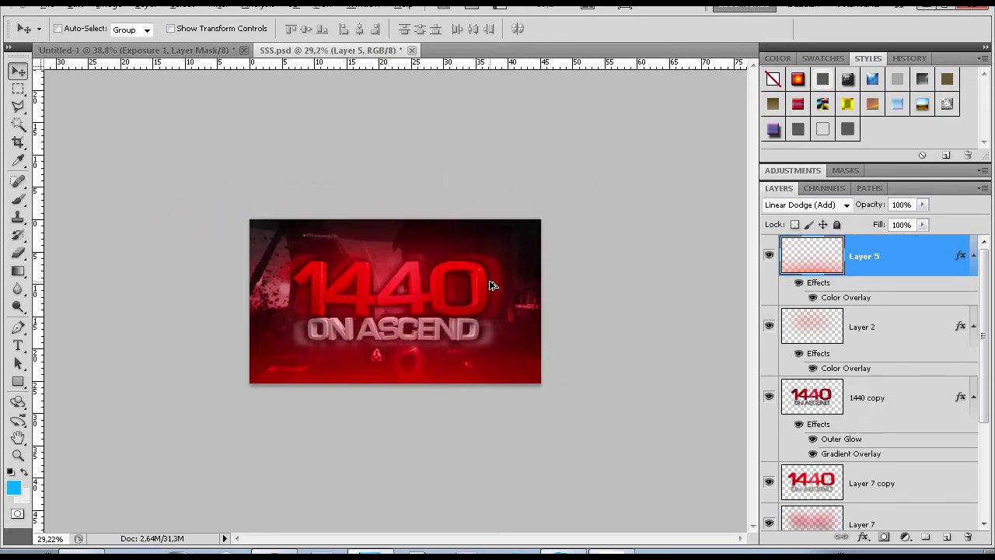
scroll(489, 286, "up", 1)
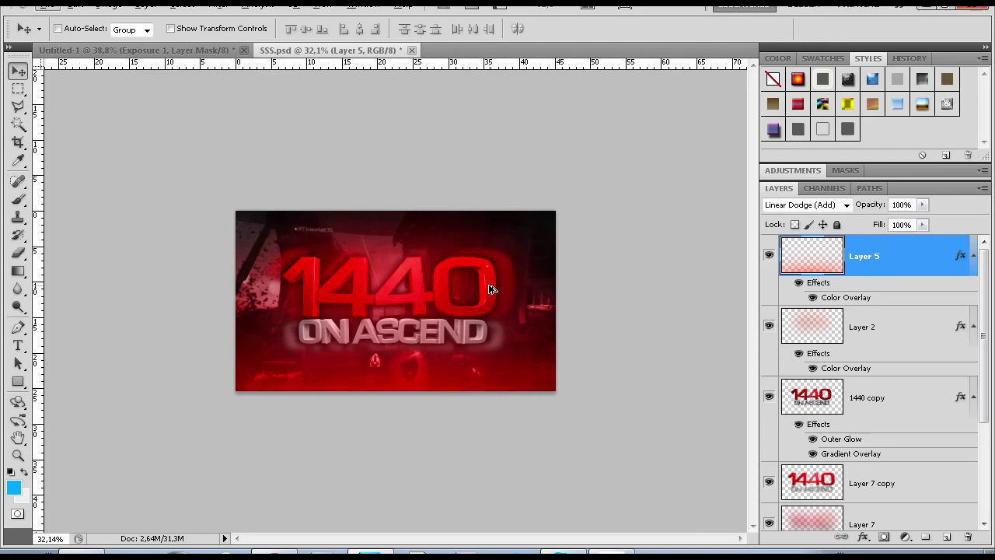